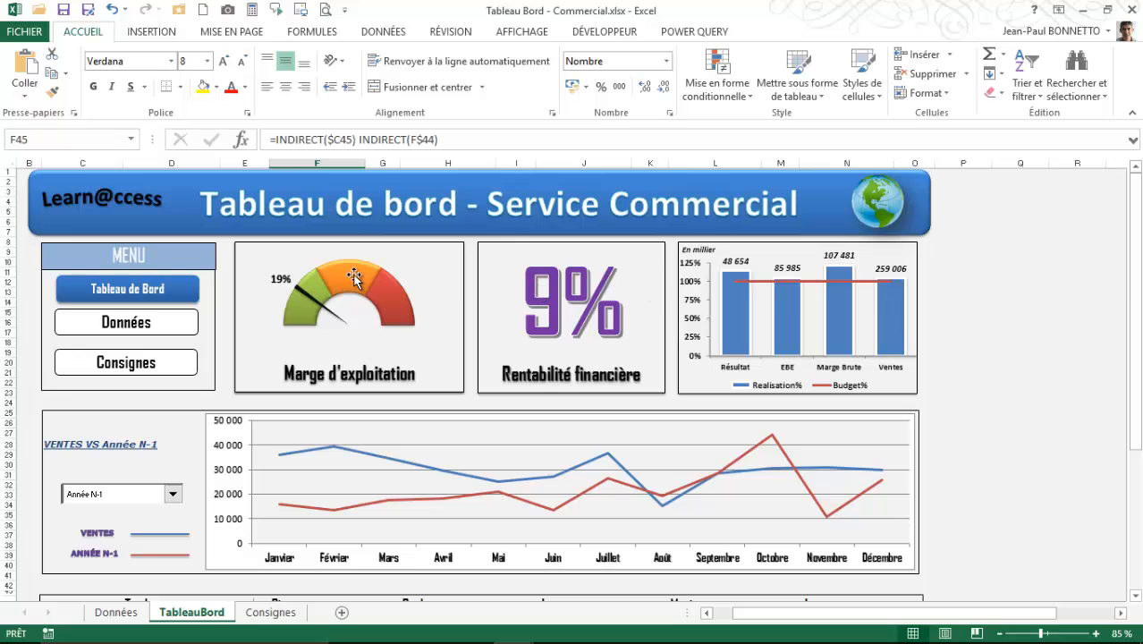
Step: Switch the sales chart's comparison series to Objectif N, then Année N-1 and Année N-2 to examine each curve
{"action": "scroll", "coordinate": [267, 280], "scroll_direction": "down", "scroll_amount": 5}
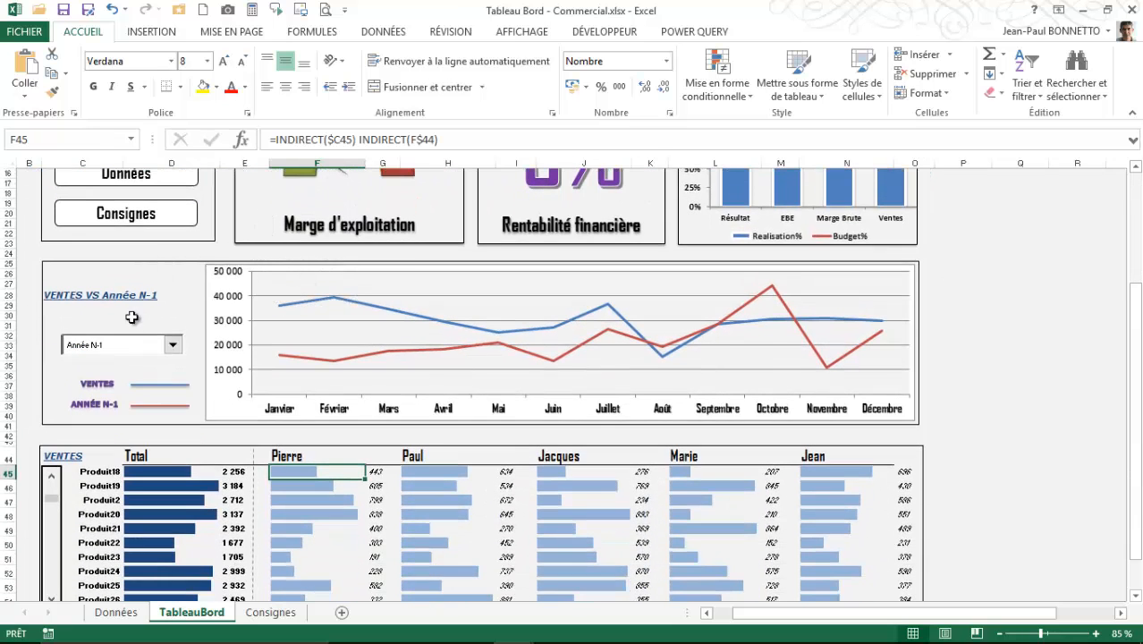
{"action": "left_click", "coordinate": [172, 344]}
{"action": "left_click", "coordinate": [99, 368]}
{"action": "left_click", "coordinate": [172, 348]}
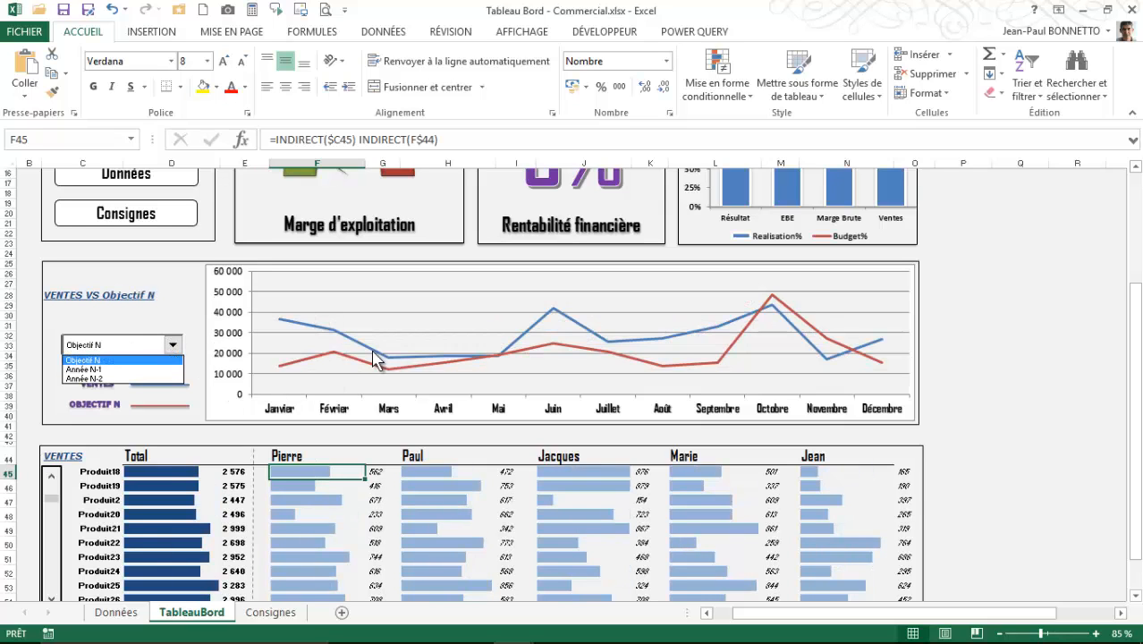
{"action": "left_click", "coordinate": [90, 361]}
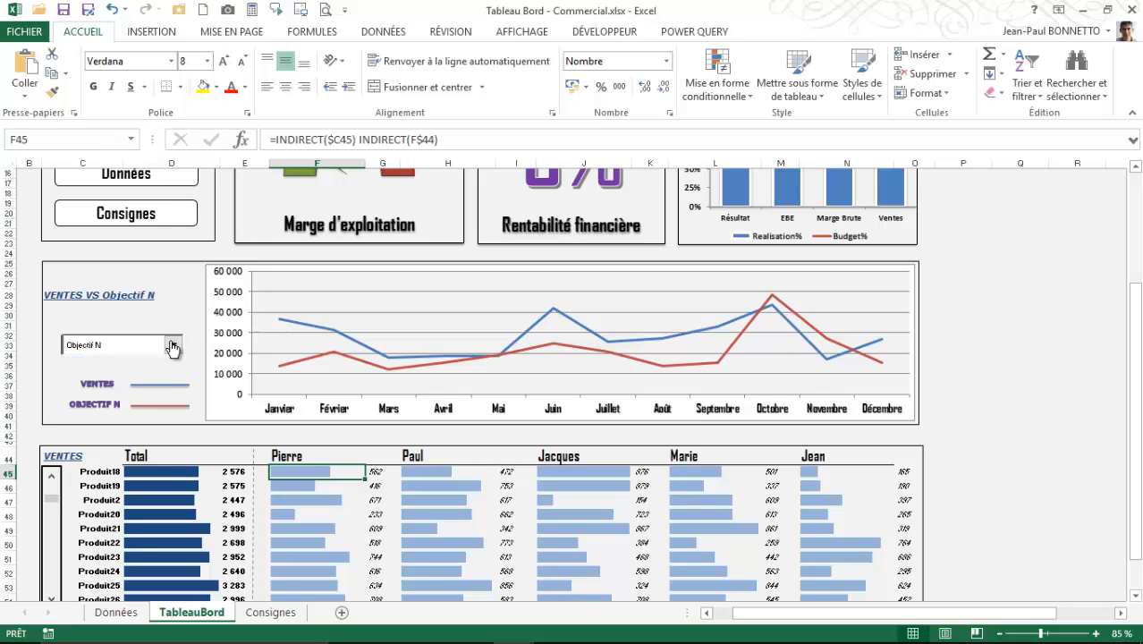
{"action": "left_click", "coordinate": [173, 347]}
{"action": "left_click", "coordinate": [83, 368]}
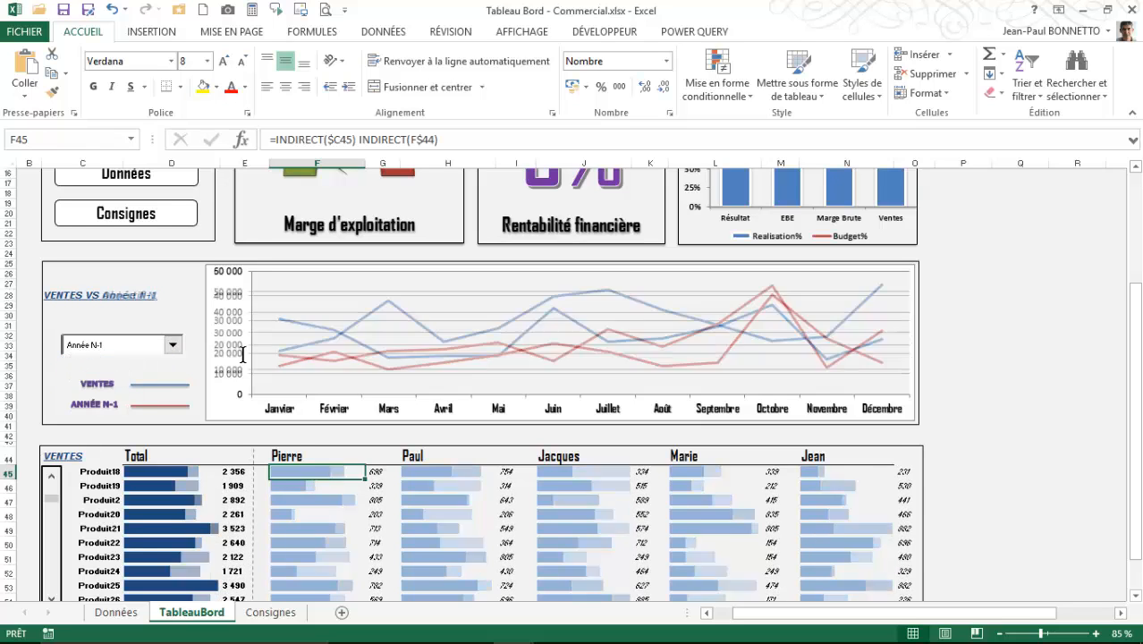
{"action": "left_click", "coordinate": [172, 345]}
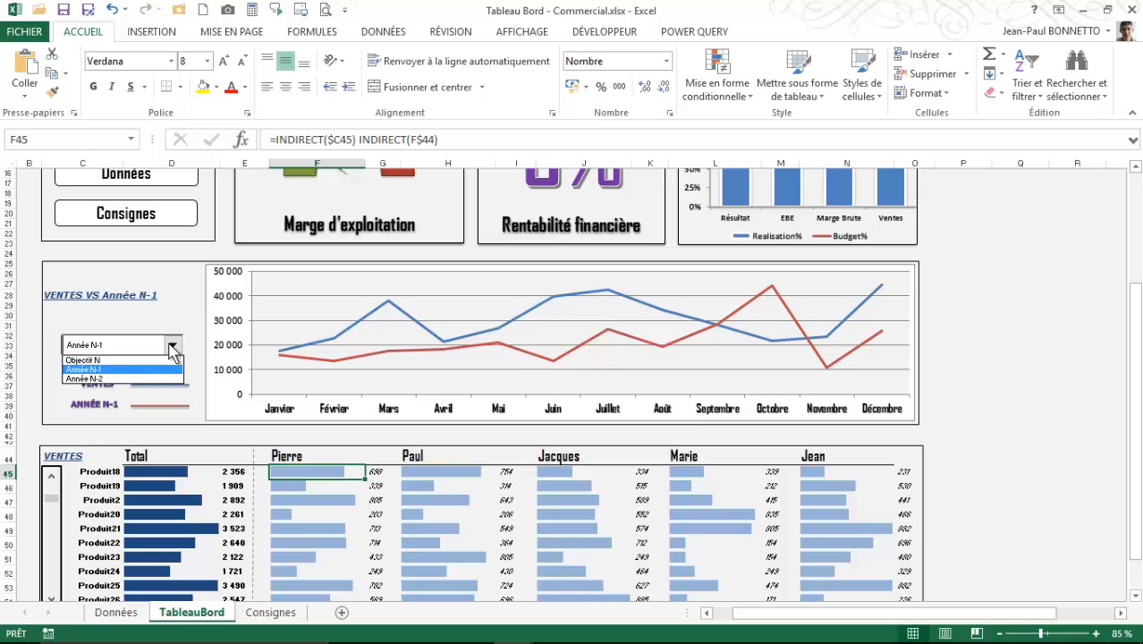
{"action": "left_click", "coordinate": [118, 381]}
{"action": "mouse_move", "coordinate": [658, 354]}
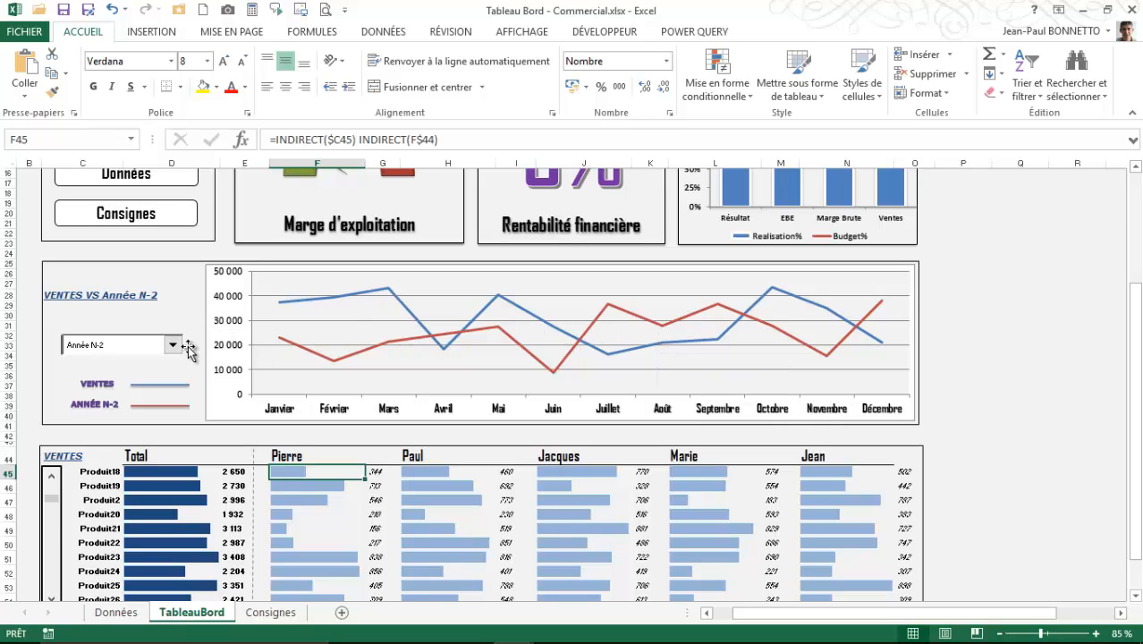
Step: Try the VENTES table's scroll bar forward to Produit26 and back to Produit1, ending on product cell C46
{"action": "scroll", "coordinate": [295, 335], "scroll_direction": "down", "scroll_amount": 3}
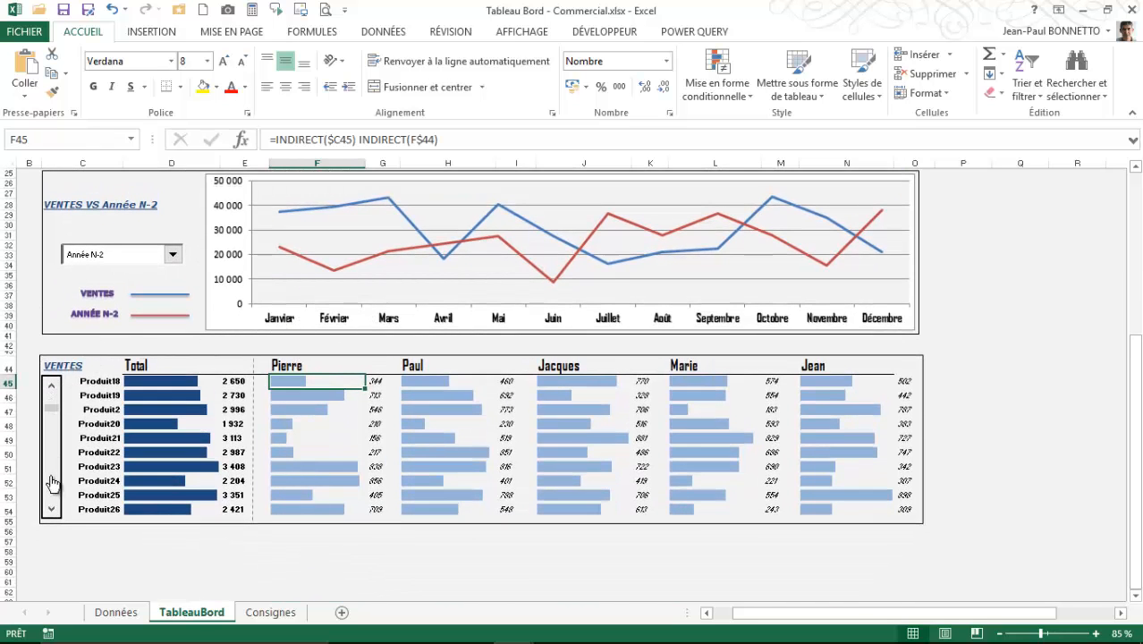
{"action": "left_click", "coordinate": [51, 508]}
{"action": "left_click", "coordinate": [50, 508]}
{"action": "left_click", "coordinate": [51, 508]}
{"action": "left_click", "coordinate": [51, 508]}
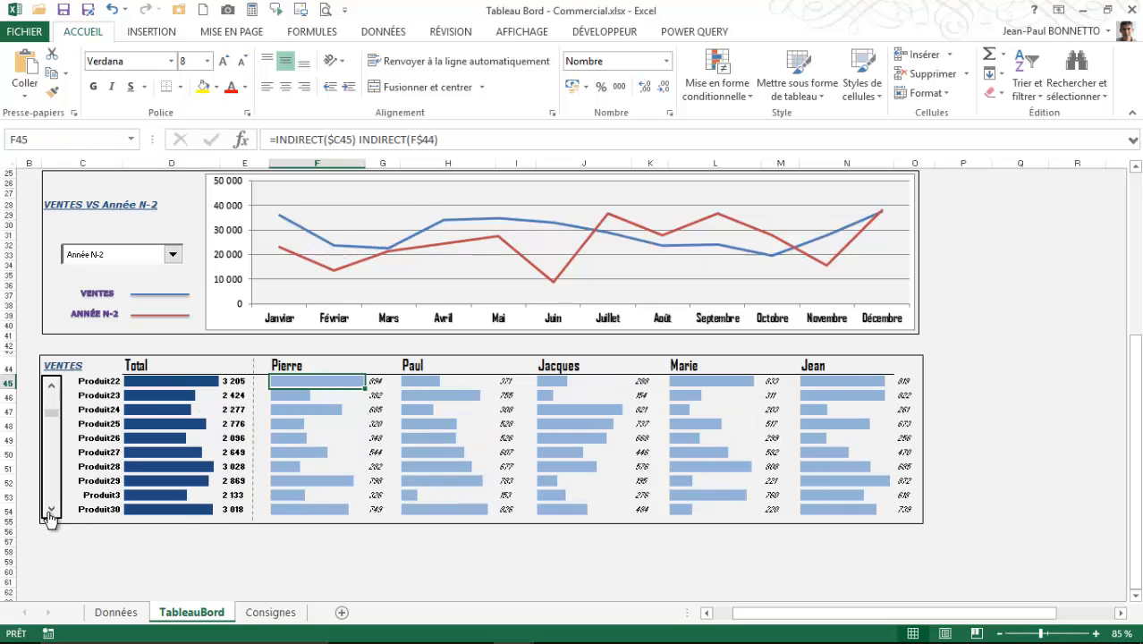
{"action": "left_click", "coordinate": [51, 508]}
{"action": "left_click", "coordinate": [51, 511]}
{"action": "left_click", "coordinate": [51, 511]}
{"action": "left_click", "coordinate": [51, 511]}
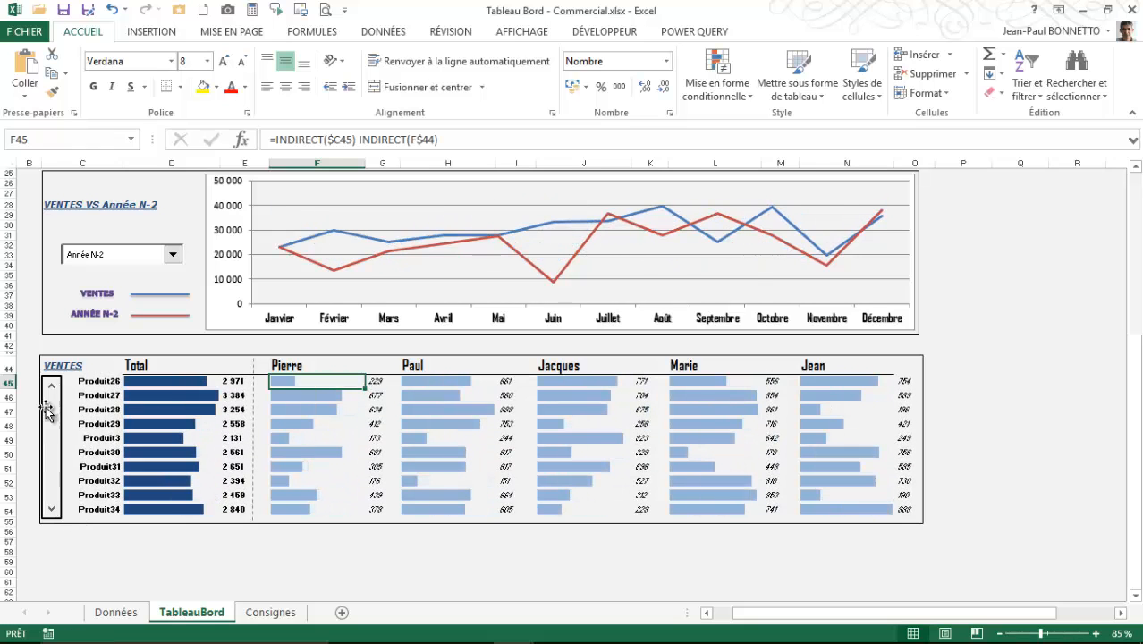
{"action": "left_click_drag", "start_coordinate": [50, 418], "coordinate": [50, 393]}
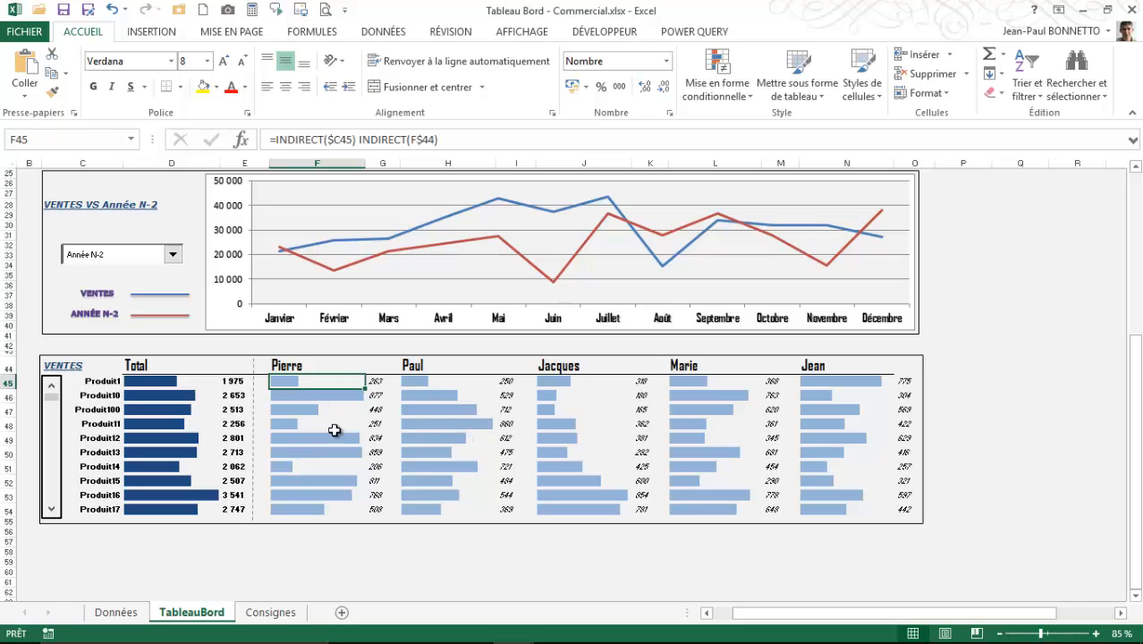
{"action": "left_click", "coordinate": [94, 396]}
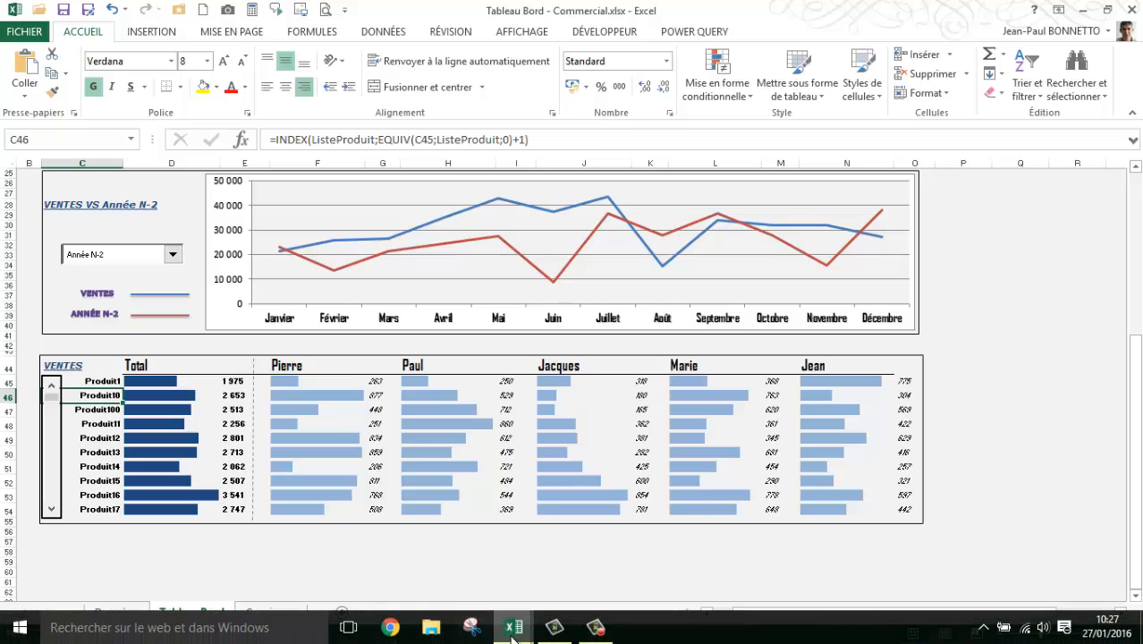
Step: Switch to the Explication TDB Commercial workbook and select cell B36 in the empty area below the sales chart
{"action": "mouse_move", "coordinate": [513, 622]}
{"action": "left_click", "coordinate": [608, 548]}
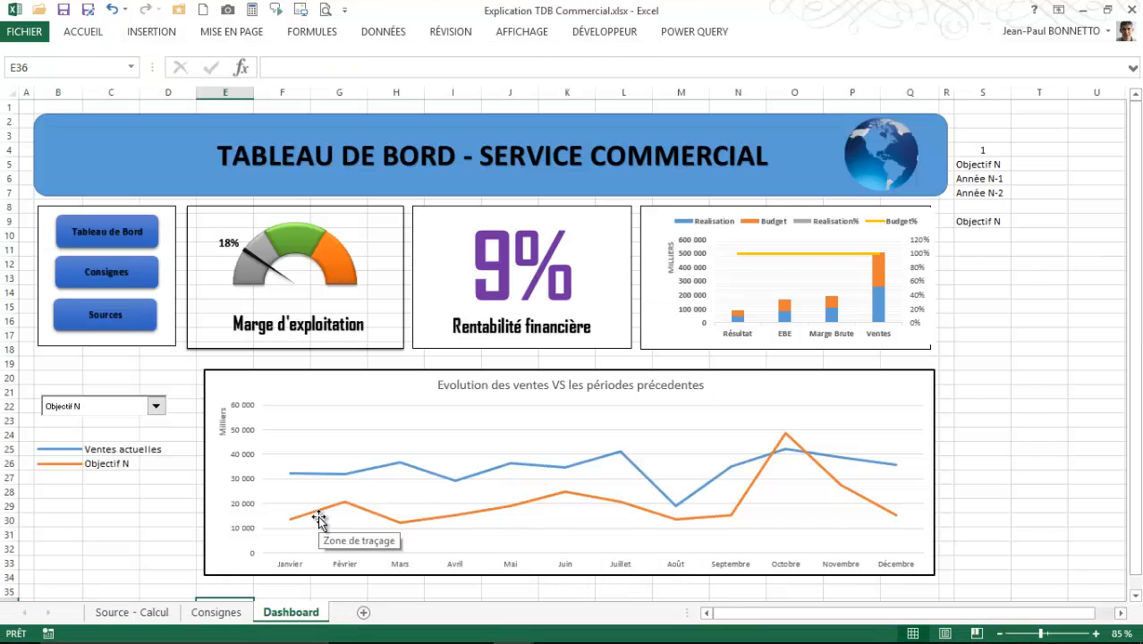
{"action": "scroll", "coordinate": [318, 519], "scroll_direction": "down", "scroll_amount": 2}
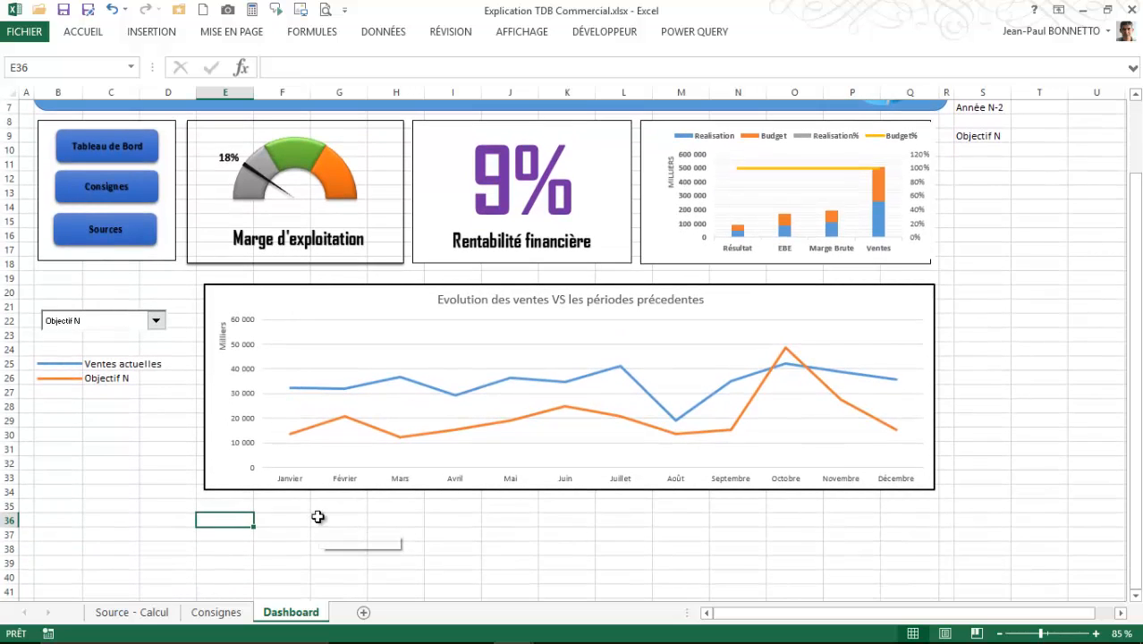
{"action": "left_click", "coordinate": [52, 549]}
{"action": "left_click", "coordinate": [78, 523]}
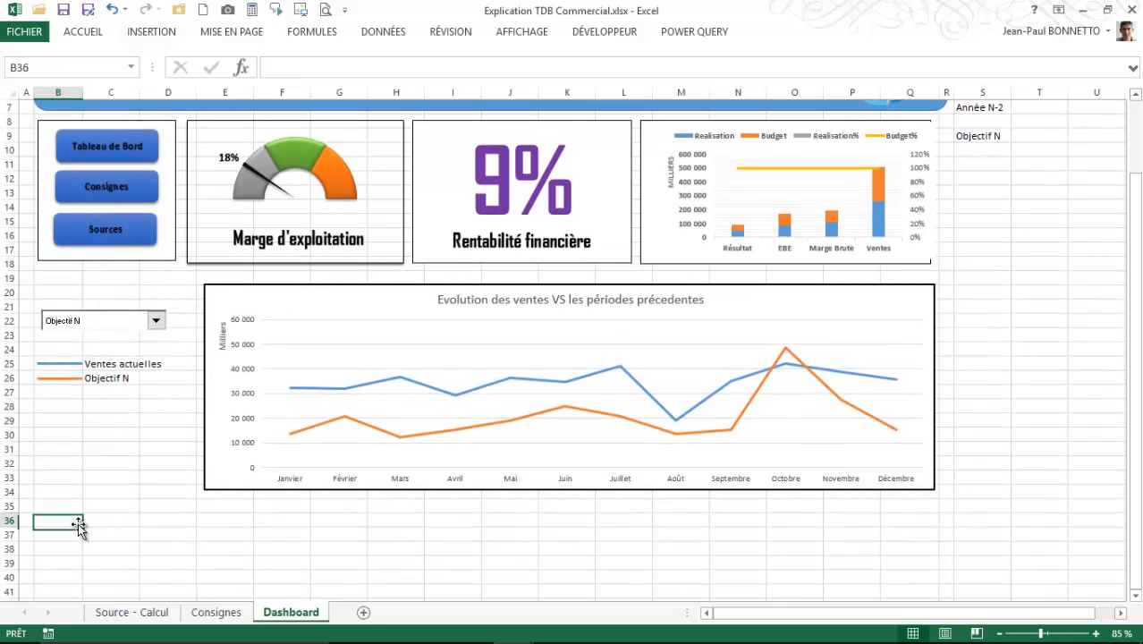
{"action": "scroll", "coordinate": [556, 542], "scroll_direction": "down", "scroll_amount": 2}
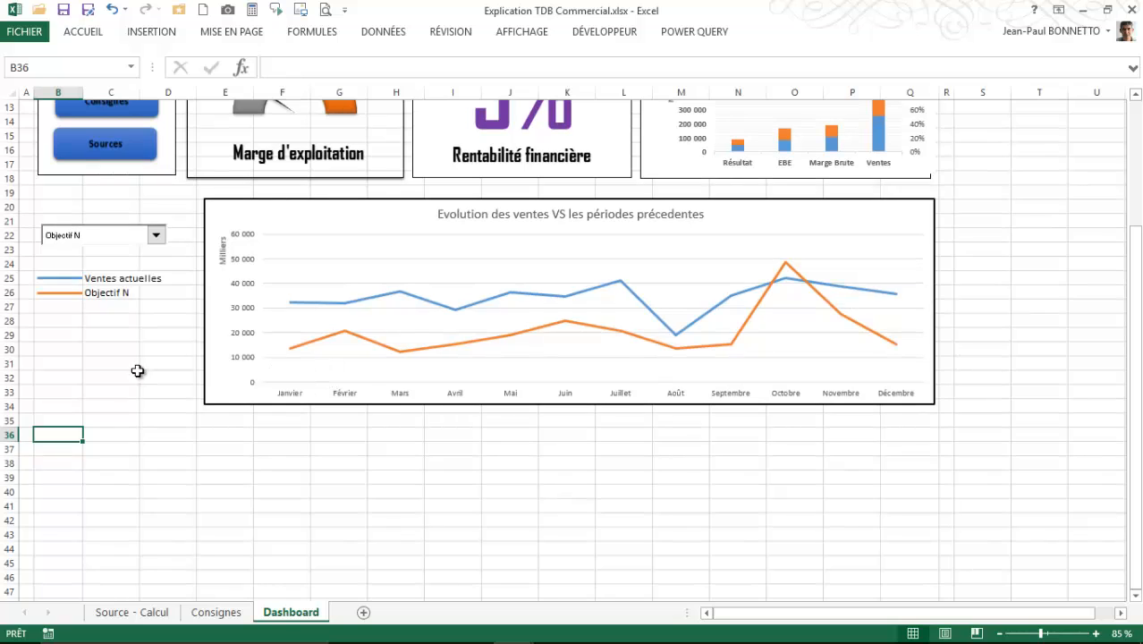
Step: Read the Partie n° 3 instructions on the Consignes sheet about making the table dynamic with a scroll bar
{"action": "left_click", "coordinate": [222, 612]}
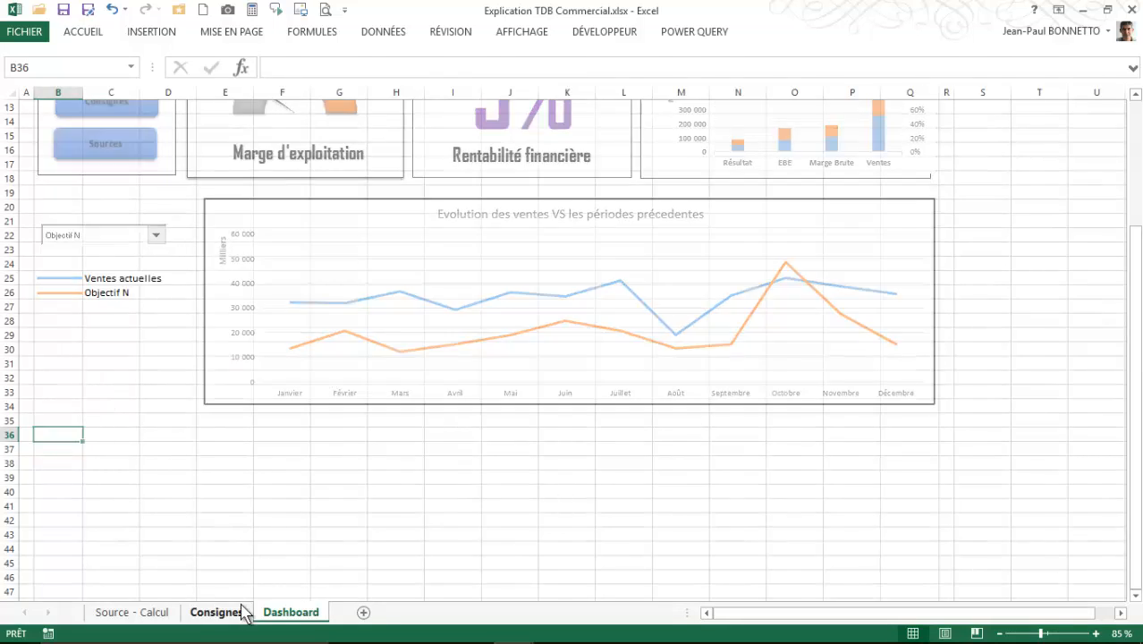
{"action": "scroll", "coordinate": [244, 439], "scroll_direction": "up", "scroll_amount": 3}
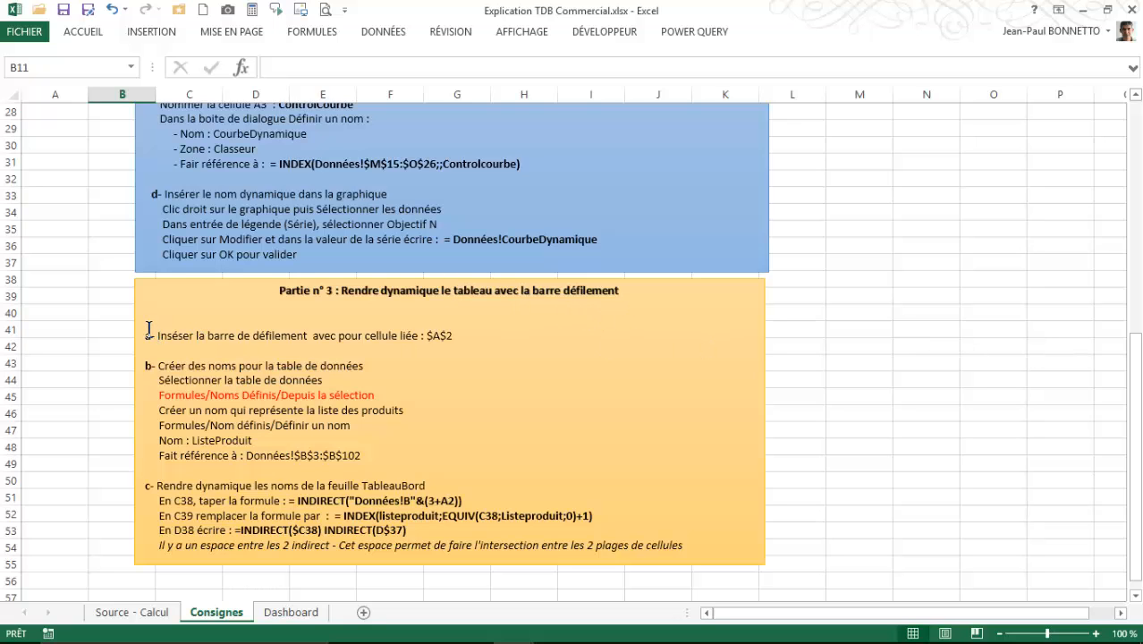
{"action": "scroll", "coordinate": [149, 329], "scroll_direction": "down", "scroll_amount": 1}
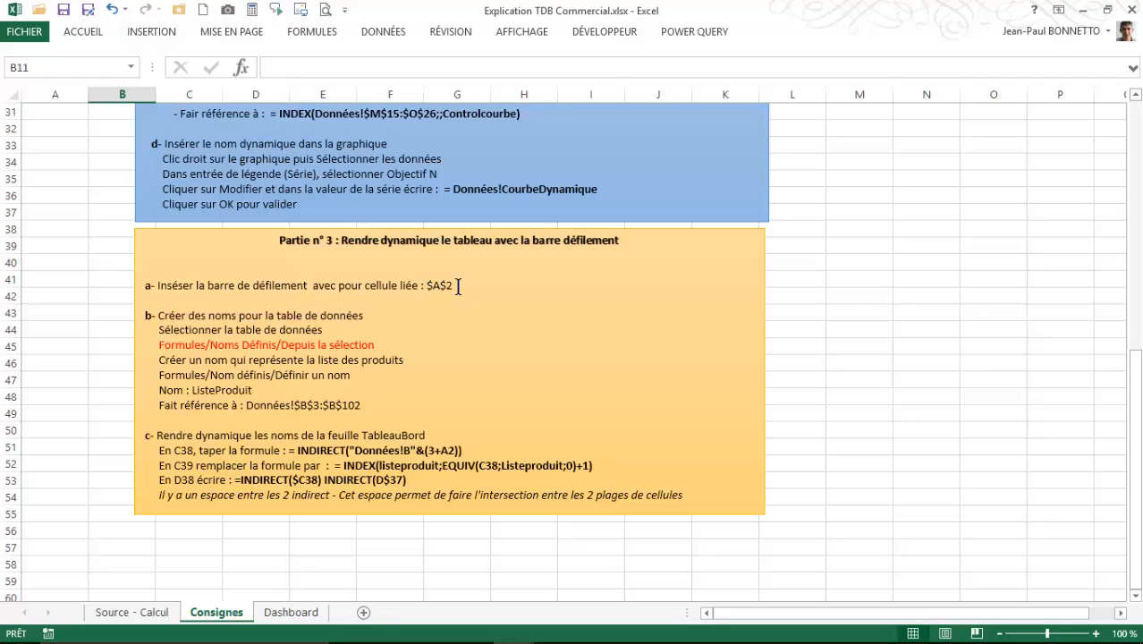
Step: Insert a vertical scroll bar control on the Dashboard sheet, below the sales chart over about B37:B49
{"action": "left_click", "coordinate": [285, 613]}
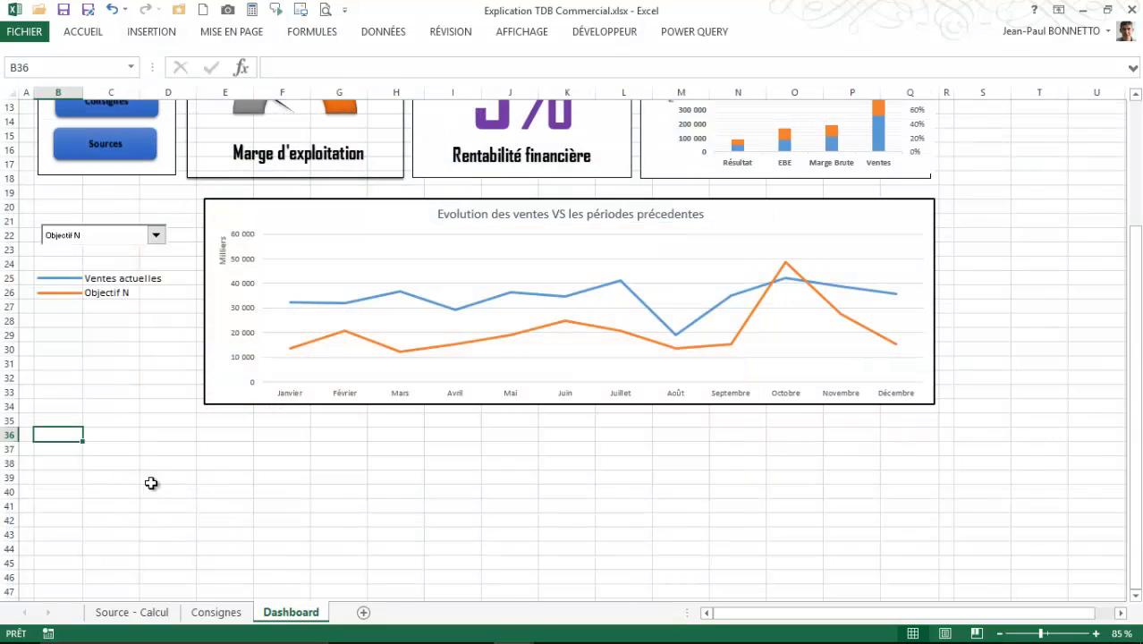
{"action": "left_click", "coordinate": [609, 36]}
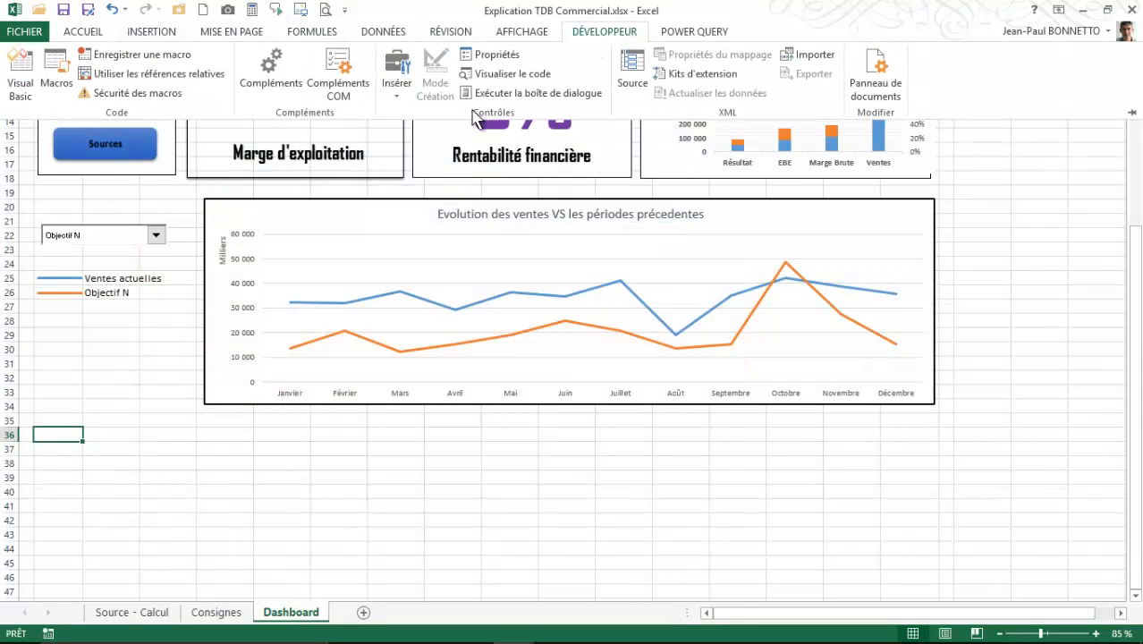
{"action": "left_click", "coordinate": [397, 98]}
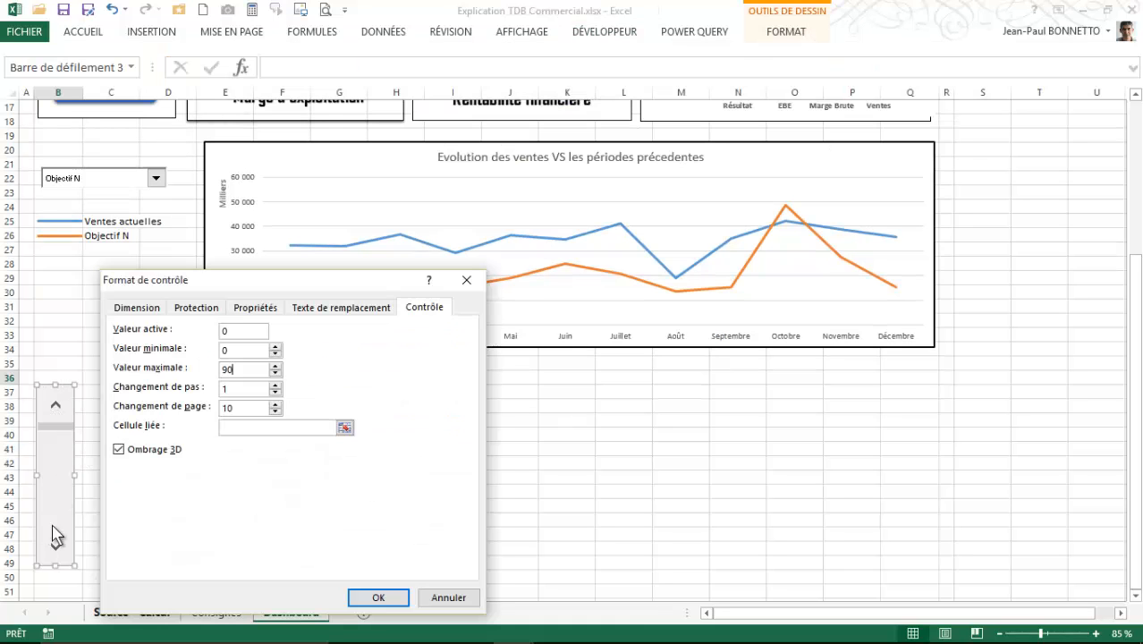
Step: Link the new scroll bar to cell $S$2, apply the control settings and deselect it
{"action": "left_click", "coordinate": [230, 429]}
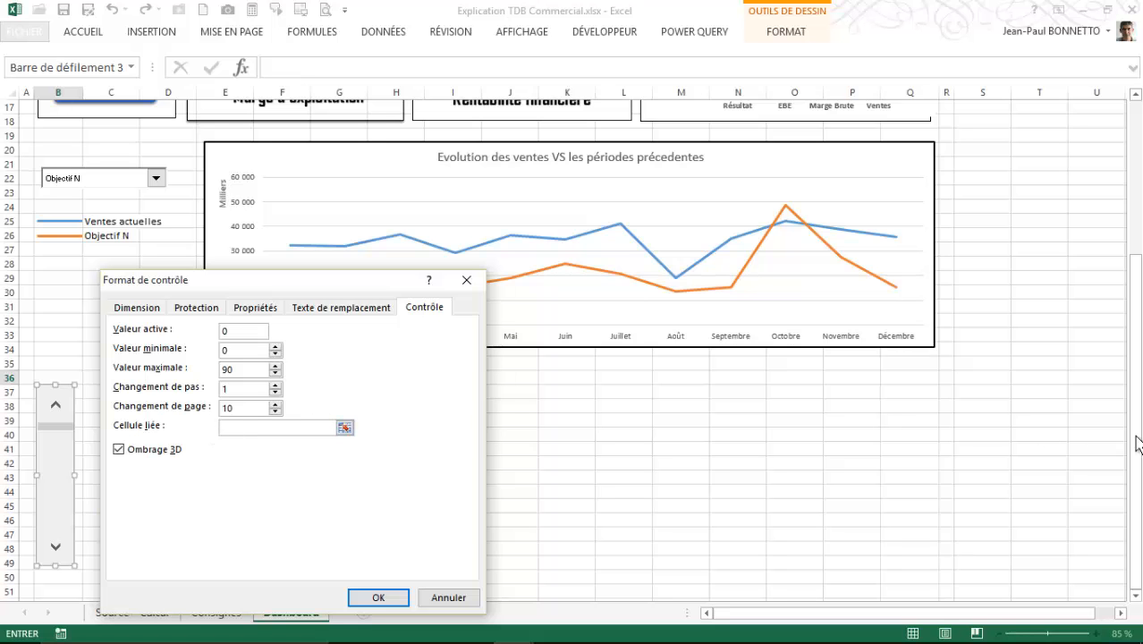
{"action": "left_click_drag", "start_coordinate": [1136, 444], "coordinate": [1136, 282]}
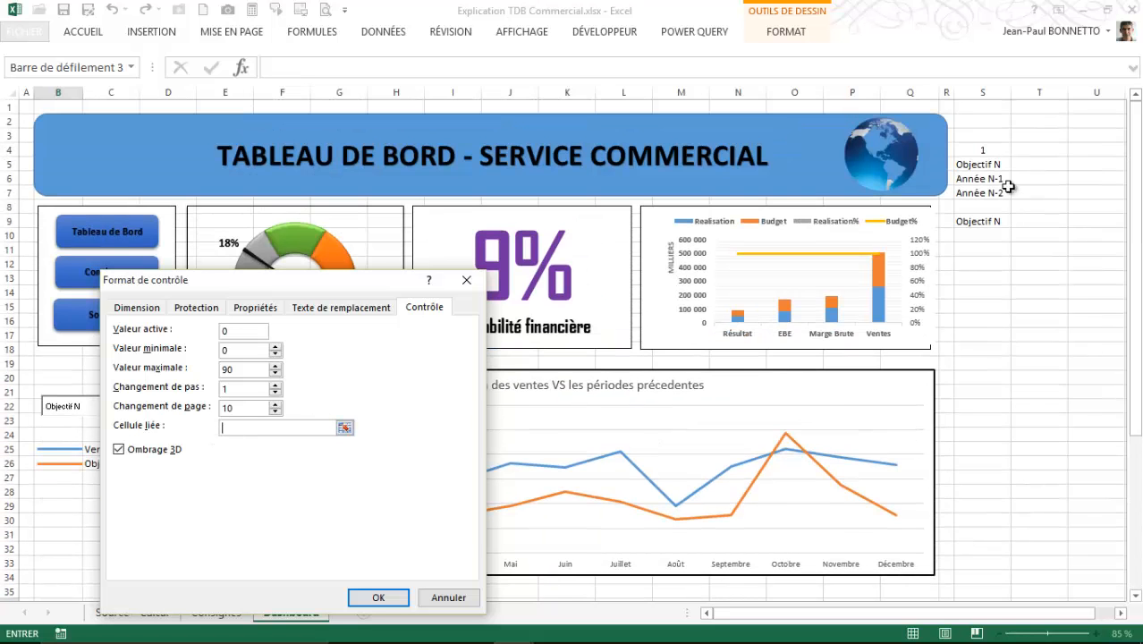
{"action": "left_click", "coordinate": [983, 123]}
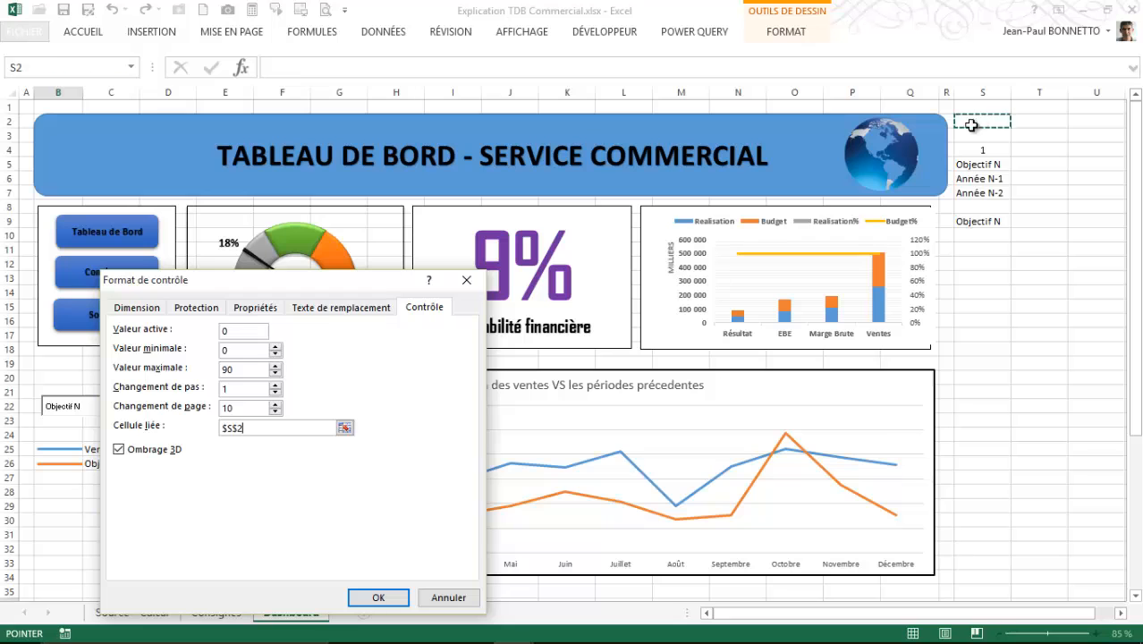
{"action": "left_click", "coordinate": [378, 597]}
{"action": "scroll", "coordinate": [139, 581], "scroll_direction": "down", "scroll_amount": 4}
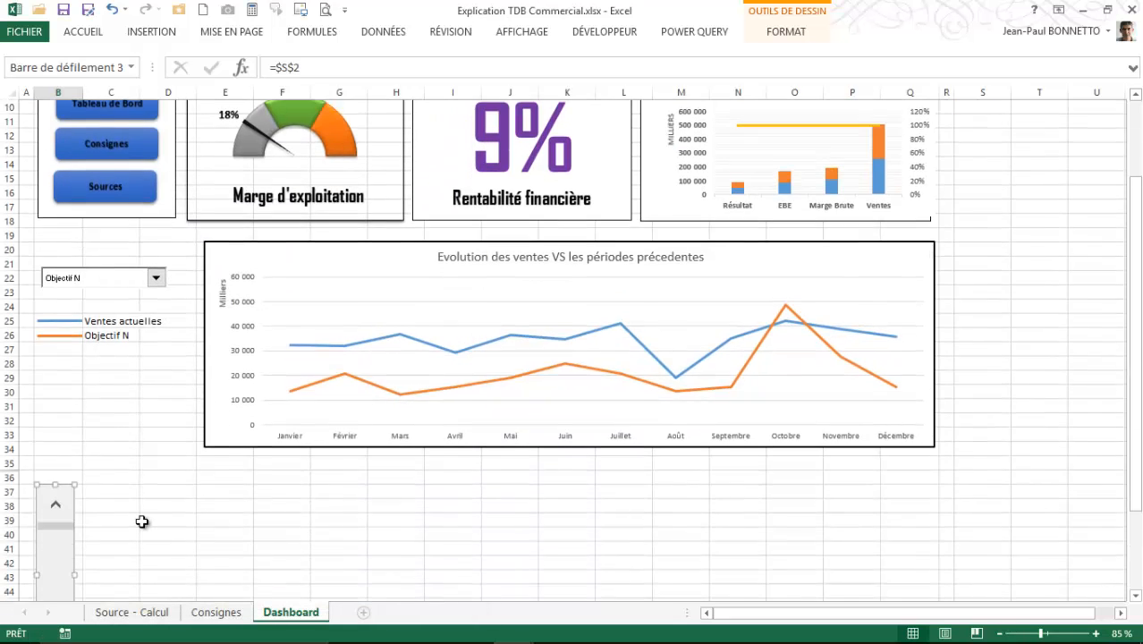
{"action": "scroll", "coordinate": [86, 488], "scroll_direction": "down", "scroll_amount": 2}
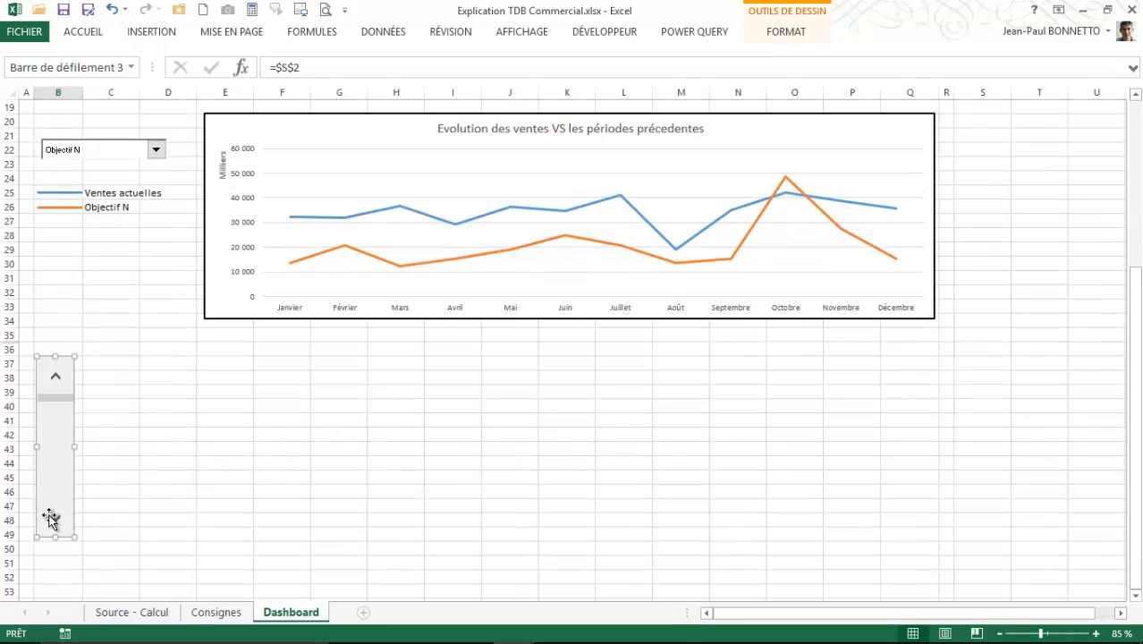
{"action": "left_click", "coordinate": [159, 515]}
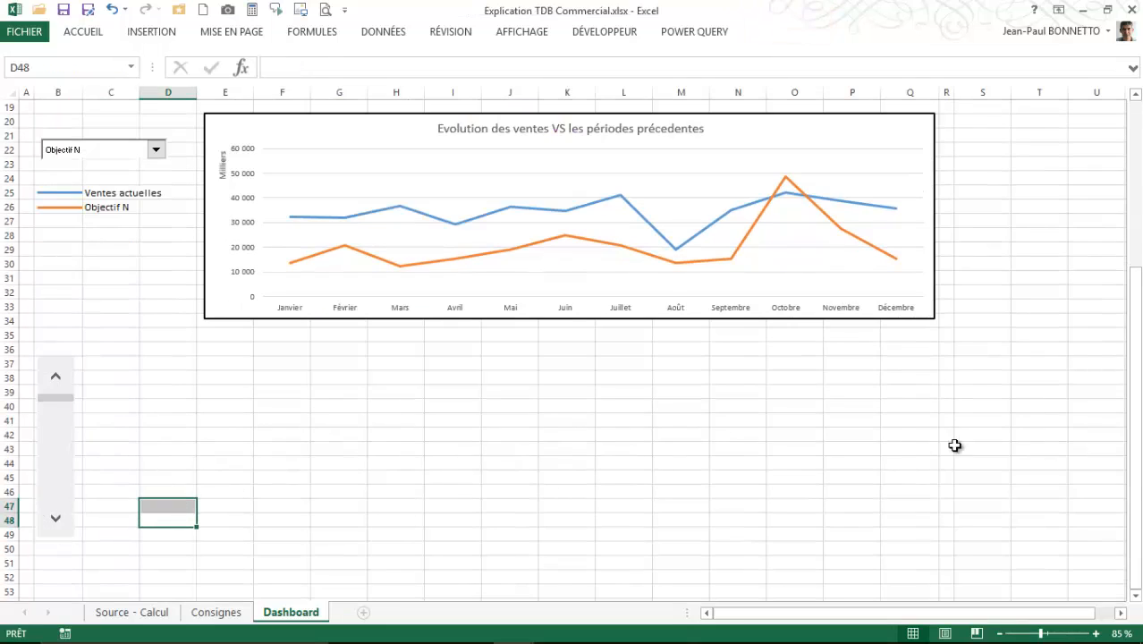
Step: Select linked cell S2 and advance the scroll bar one increment at a time to 7, checking the cell's value
{"action": "left_click_drag", "start_coordinate": [1141, 474], "coordinate": [1134, 269]}
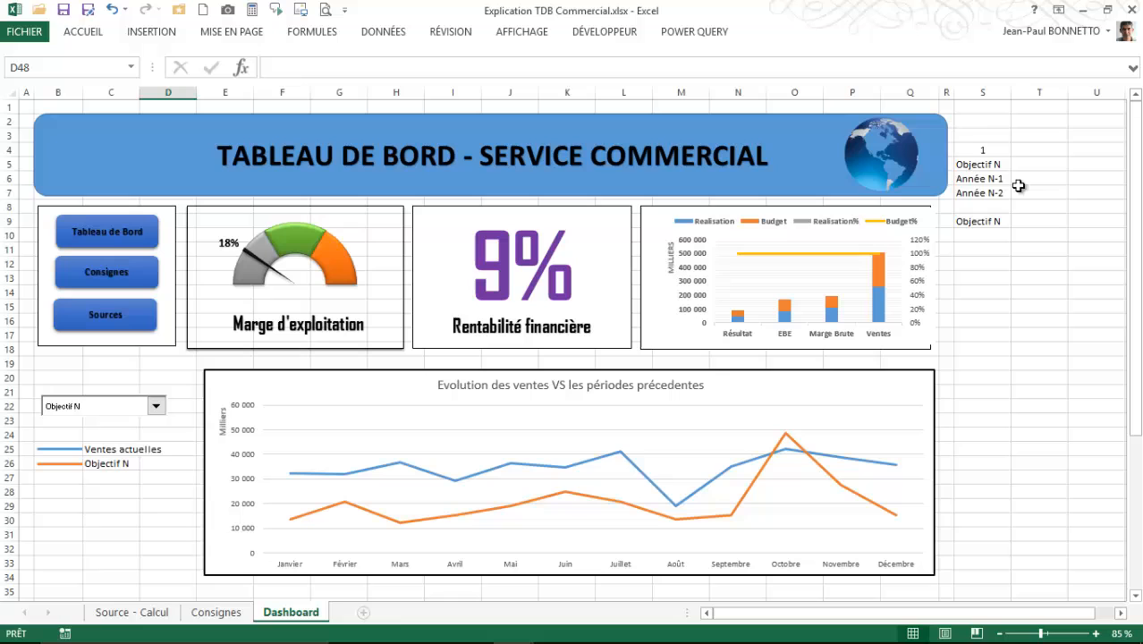
{"action": "left_click", "coordinate": [984, 122]}
{"action": "left_click_drag", "start_coordinate": [1136, 224], "coordinate": [1136, 344]}
{"action": "left_click", "coordinate": [55, 547]}
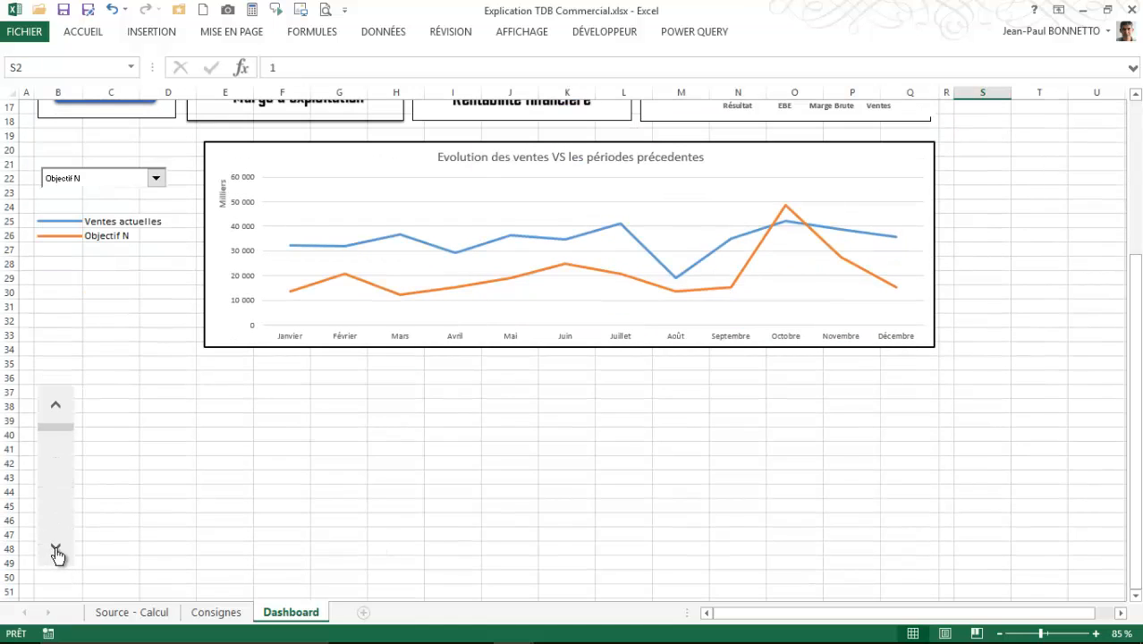
{"action": "left_click", "coordinate": [55, 547]}
{"action": "left_click", "coordinate": [55, 548]}
{"action": "left_click", "coordinate": [56, 547]}
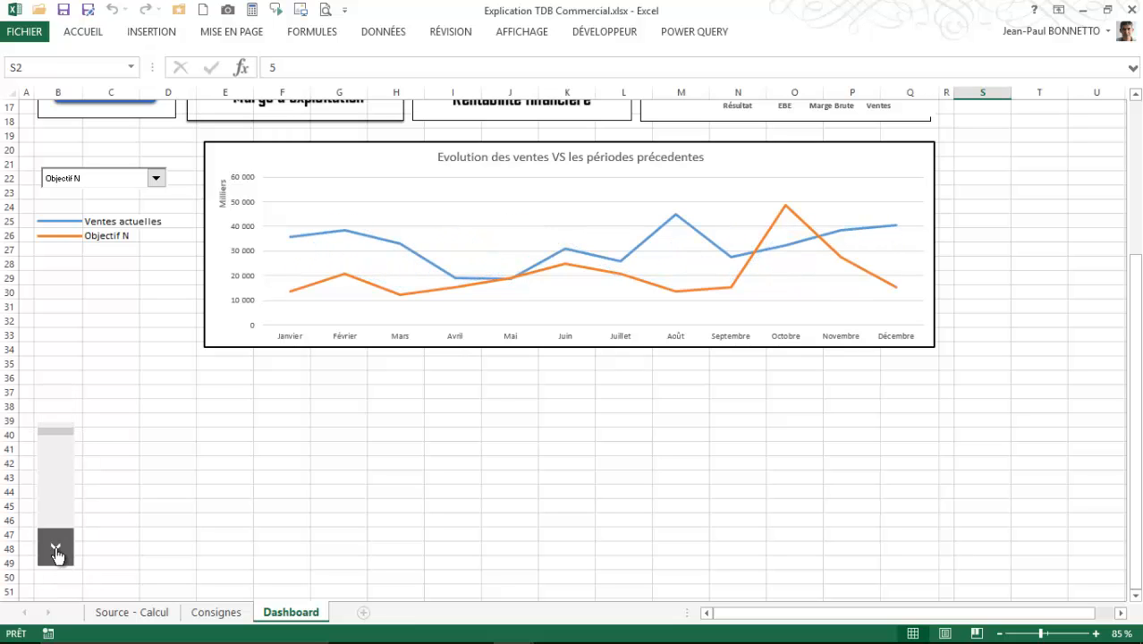
{"action": "left_click", "coordinate": [56, 547]}
{"action": "left_click", "coordinate": [55, 547]}
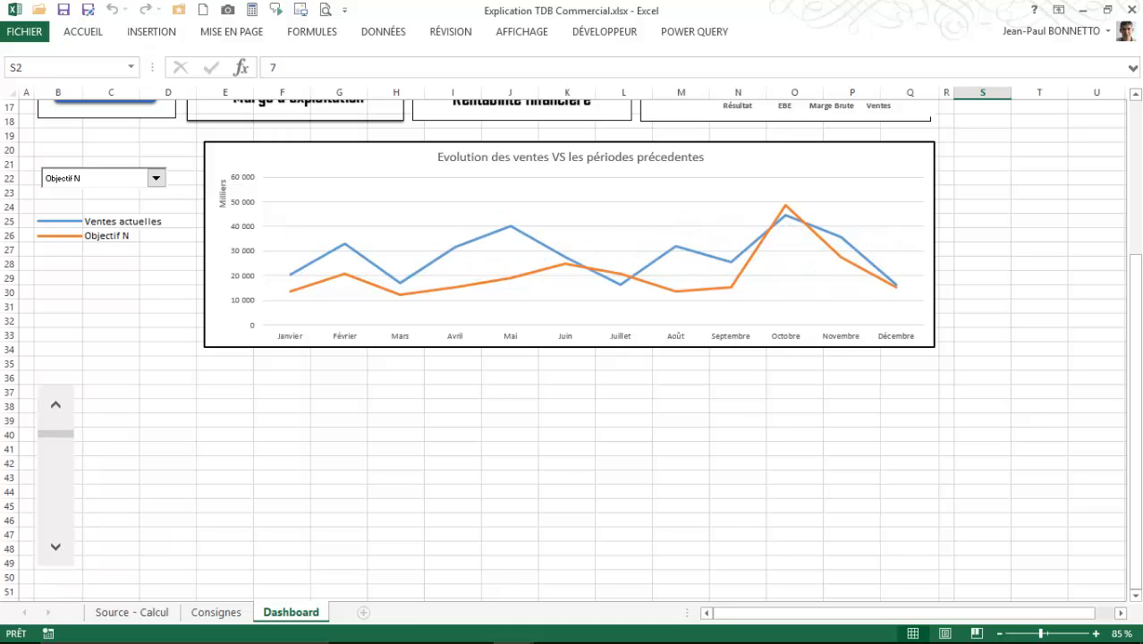
{"action": "left_click_drag", "start_coordinate": [1135, 370], "coordinate": [1139, 142]}
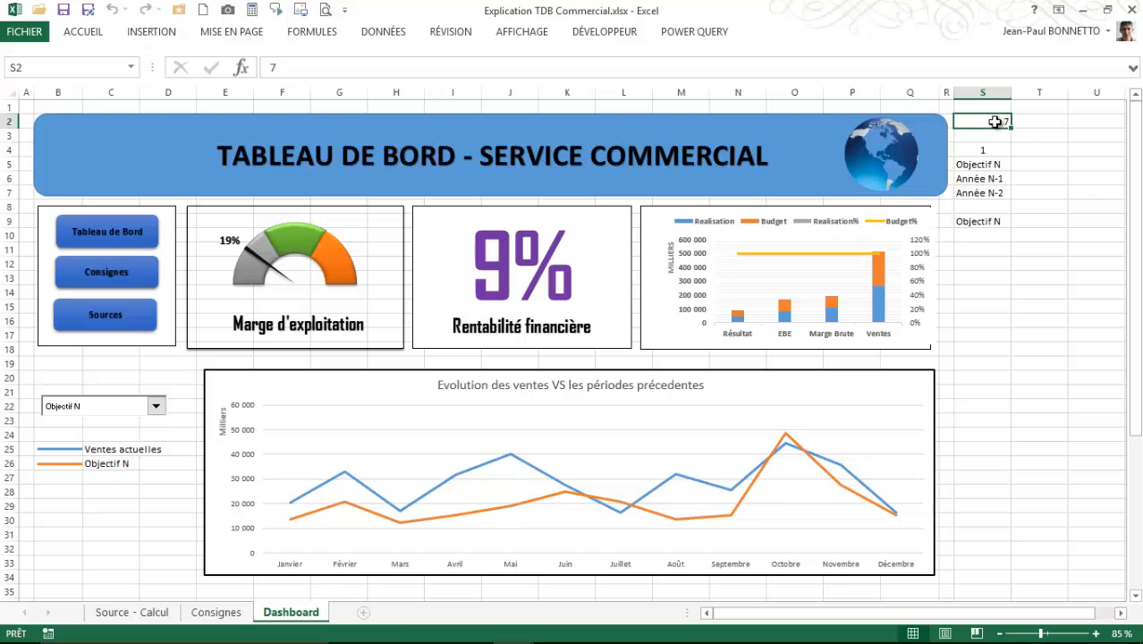
Step: Slide the scroll bar's thumb down to 33 to test larger moves
{"action": "scroll", "coordinate": [36, 517], "scroll_direction": "down", "scroll_amount": 3}
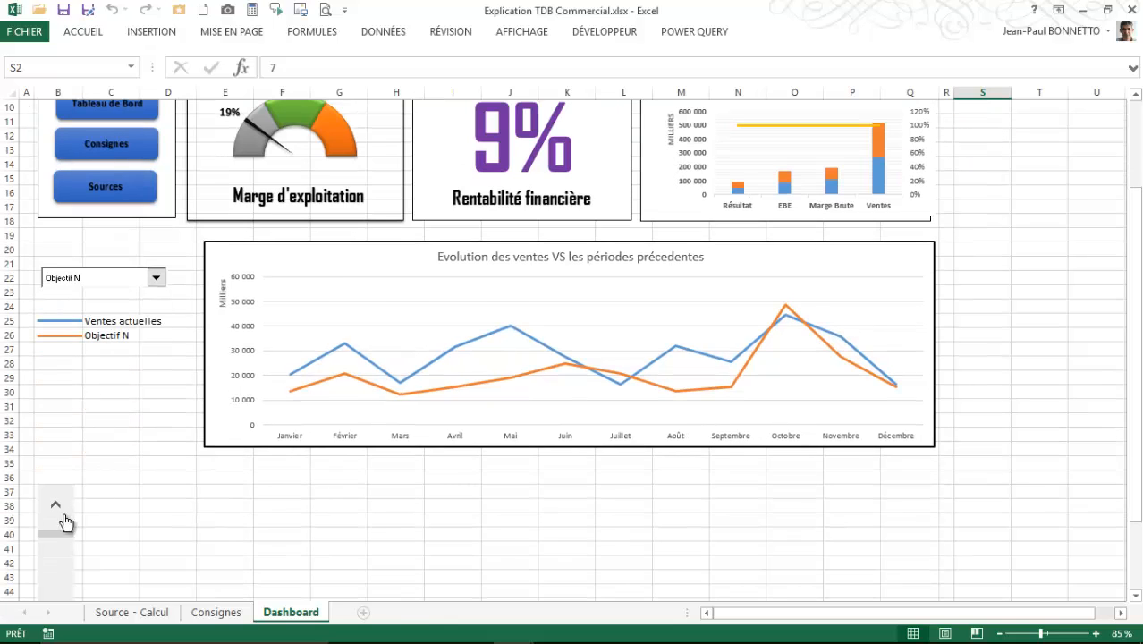
{"action": "left_click_drag", "start_coordinate": [63, 535], "coordinate": [59, 562]}
{"action": "left_click_drag", "start_coordinate": [1136, 272], "coordinate": [1118, 320]}
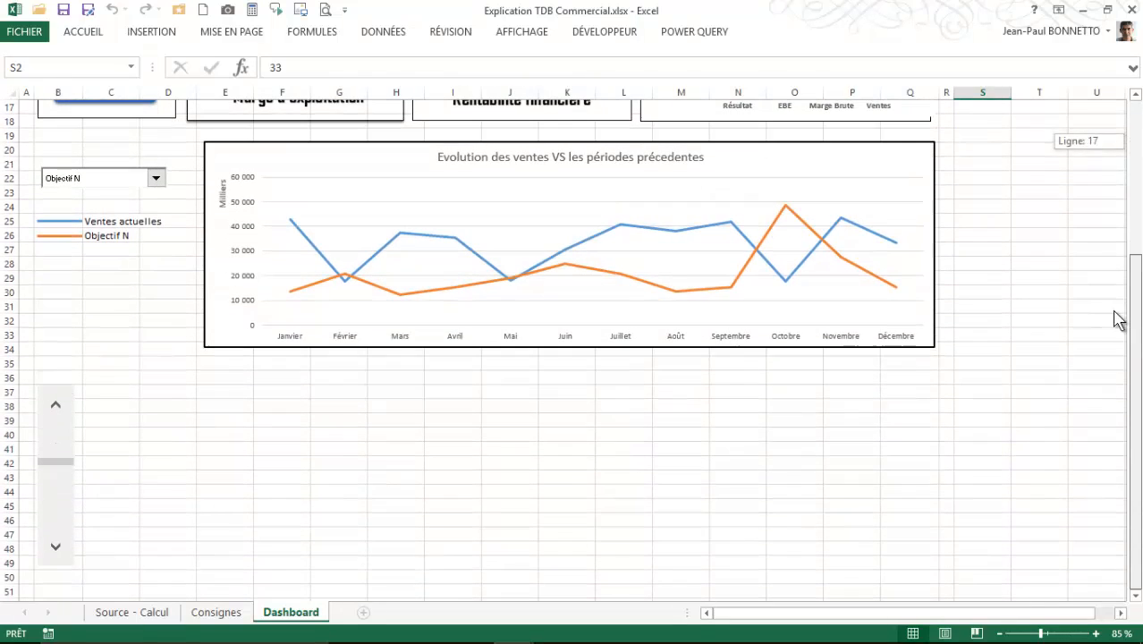
Step: Review the part 3 instructions on the Consignes sheet about naming the data table and product list
{"action": "right_click", "coordinate": [51, 396]}
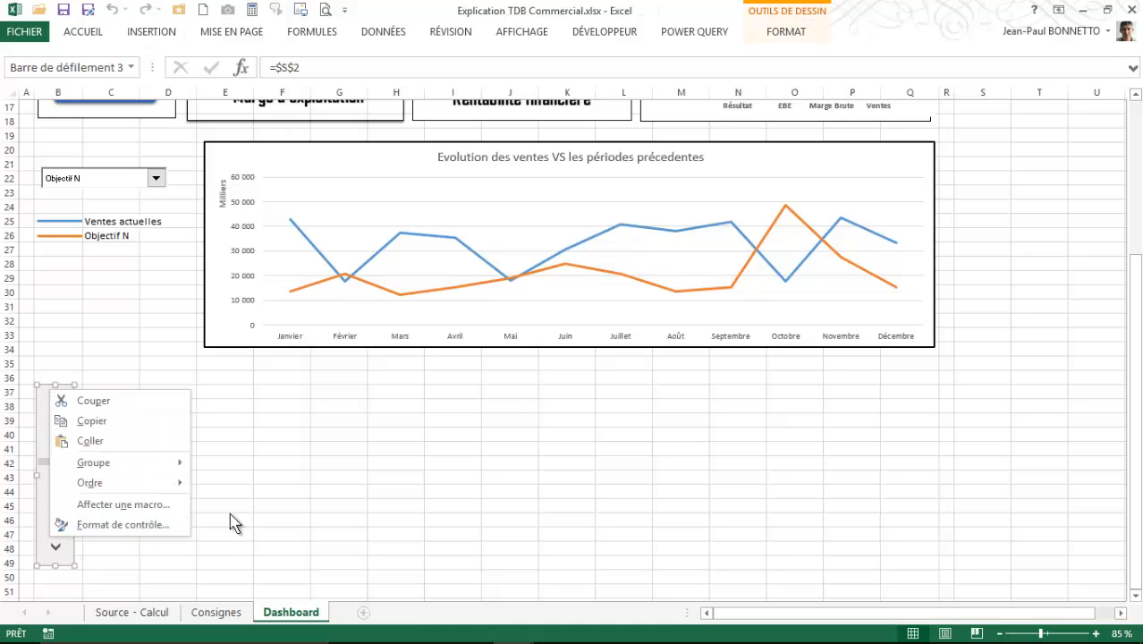
{"action": "key", "text": "Escape"}
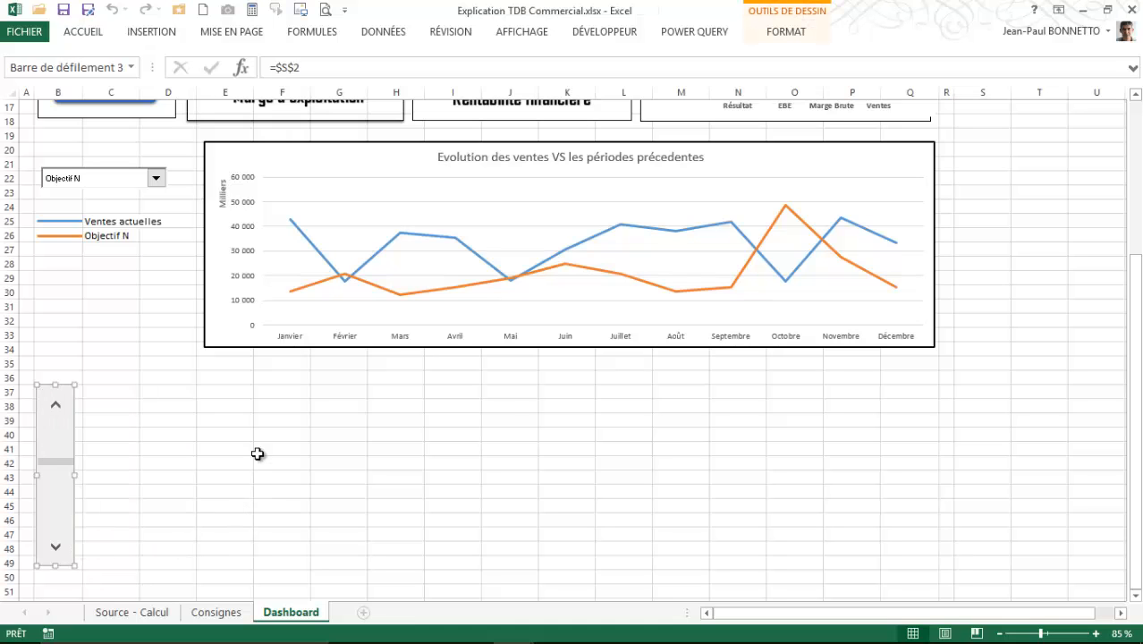
{"action": "left_click", "coordinate": [215, 613]}
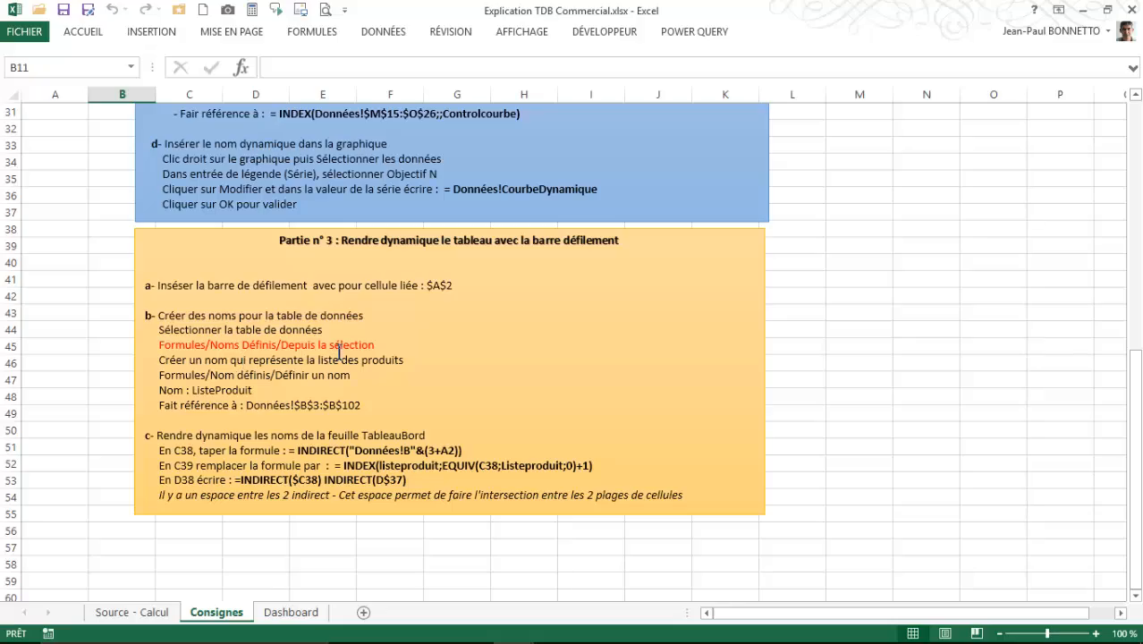
Step: Select the product names B3:B102 on the Source - Calcul sheet to check the list's extent, and clear the selection
{"action": "left_click", "coordinate": [132, 613]}
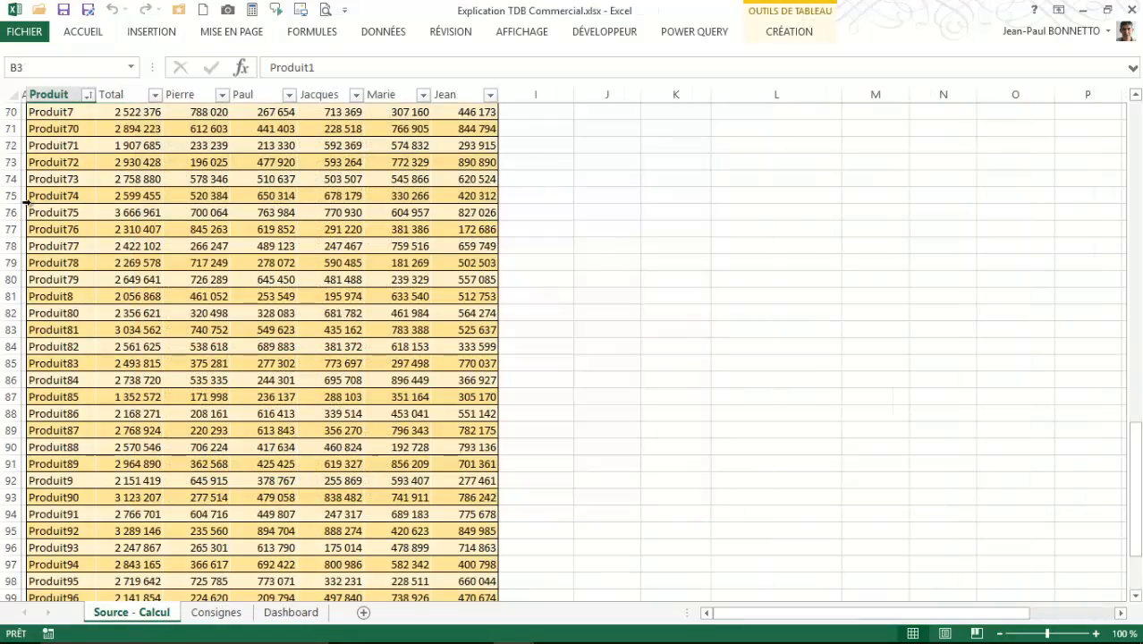
{"action": "scroll", "coordinate": [38, 176], "scroll_direction": "up", "scroll_amount": 5}
{"action": "scroll", "coordinate": [38, 175], "scroll_direction": "up", "scroll_amount": 18}
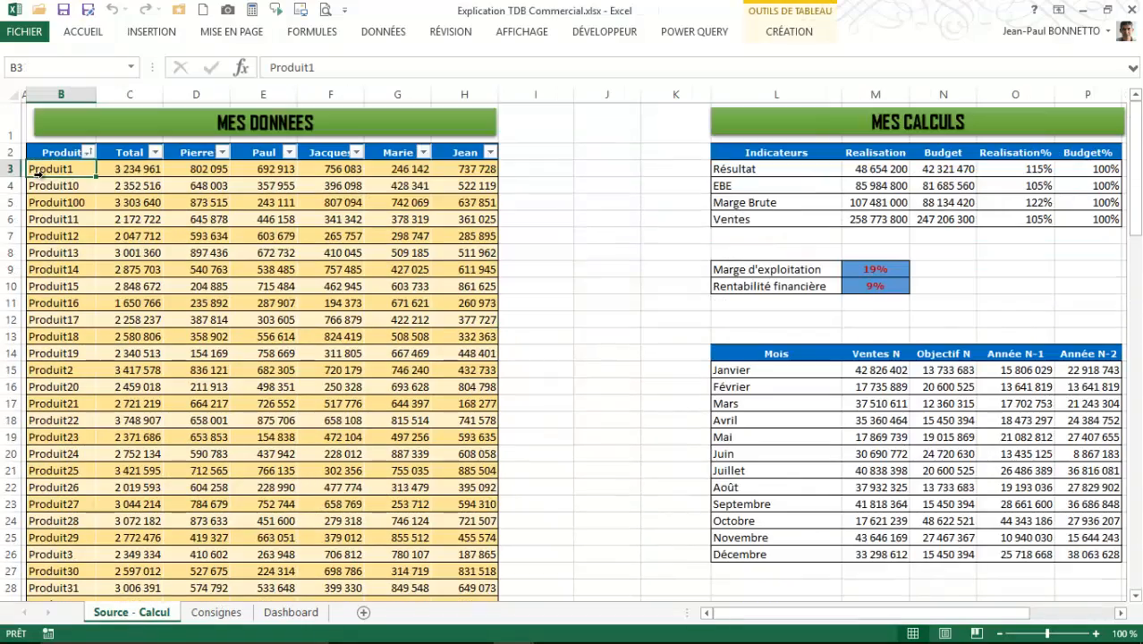
{"action": "left_click_drag", "start_coordinate": [55, 168], "coordinate": [65, 530]}
{"action": "left_click_drag", "start_coordinate": [66, 558], "coordinate": [63, 565]}
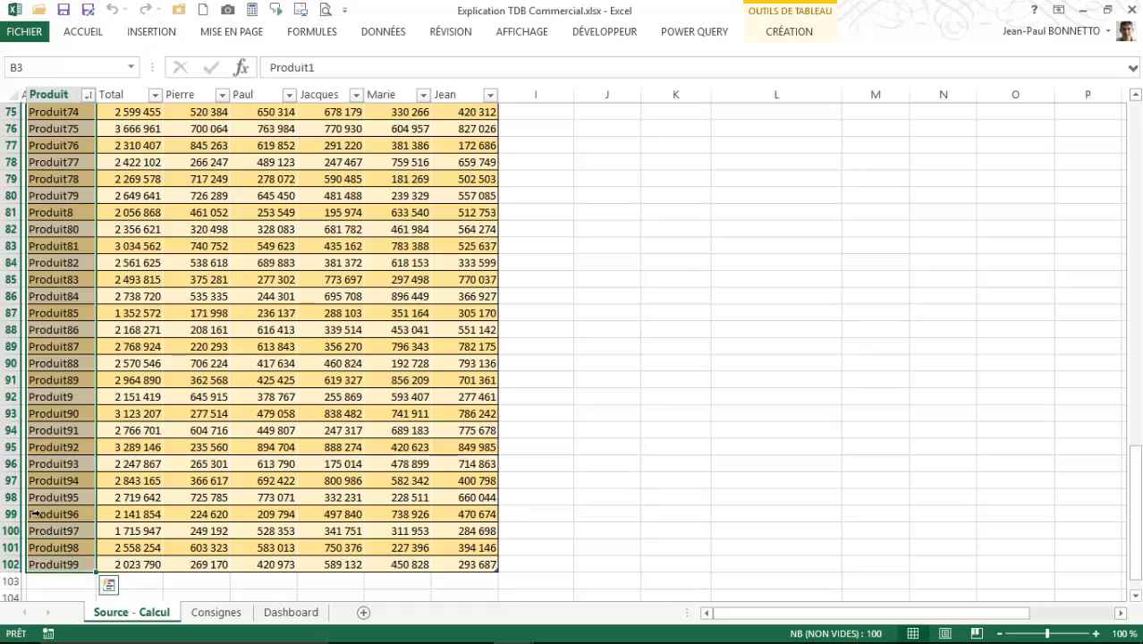
{"action": "scroll", "coordinate": [545, 319], "scroll_direction": "up", "scroll_amount": 20}
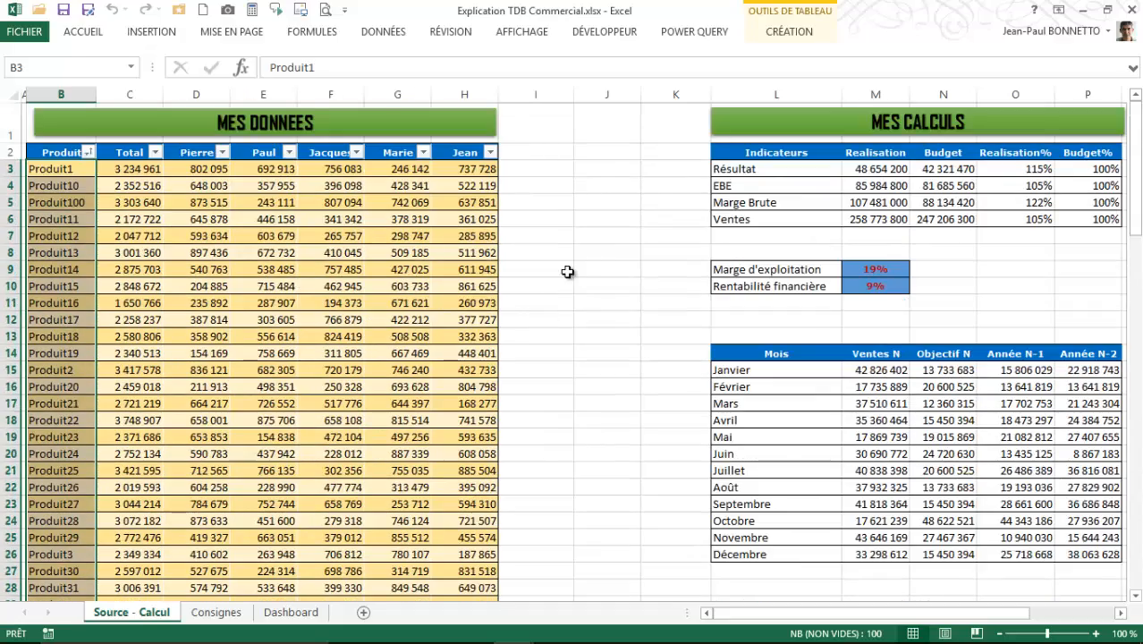
{"action": "left_click", "coordinate": [567, 271]}
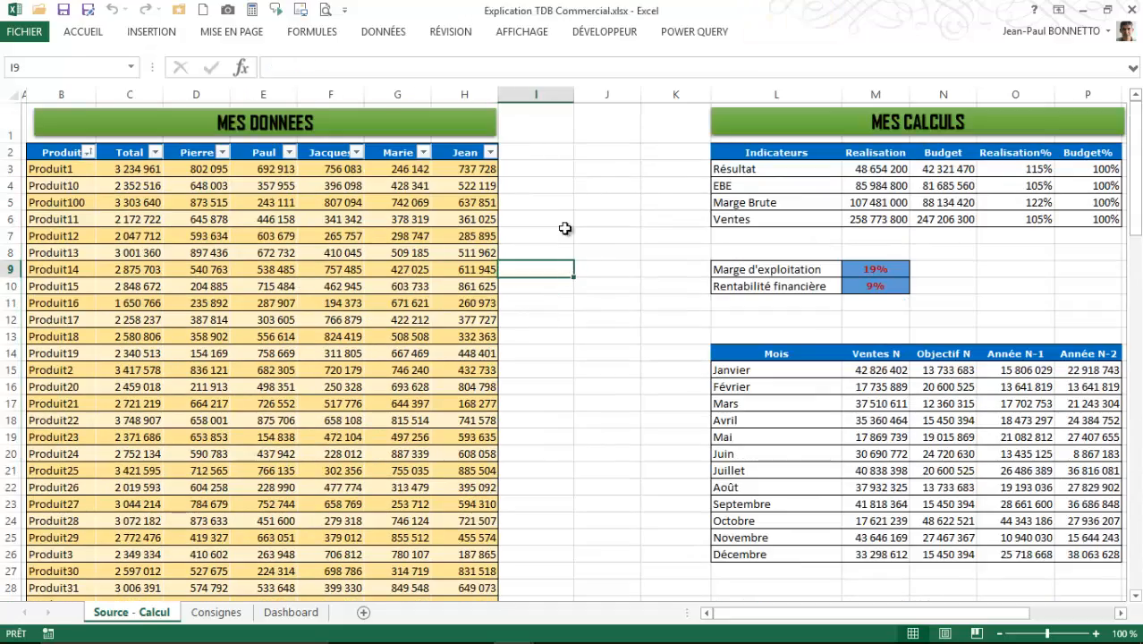
Step: Define a workbook-scope name ListeProduit that refers to =TableauVentes[Produit], the product column on the Source - Calcul sheet
{"action": "left_click", "coordinate": [315, 34]}
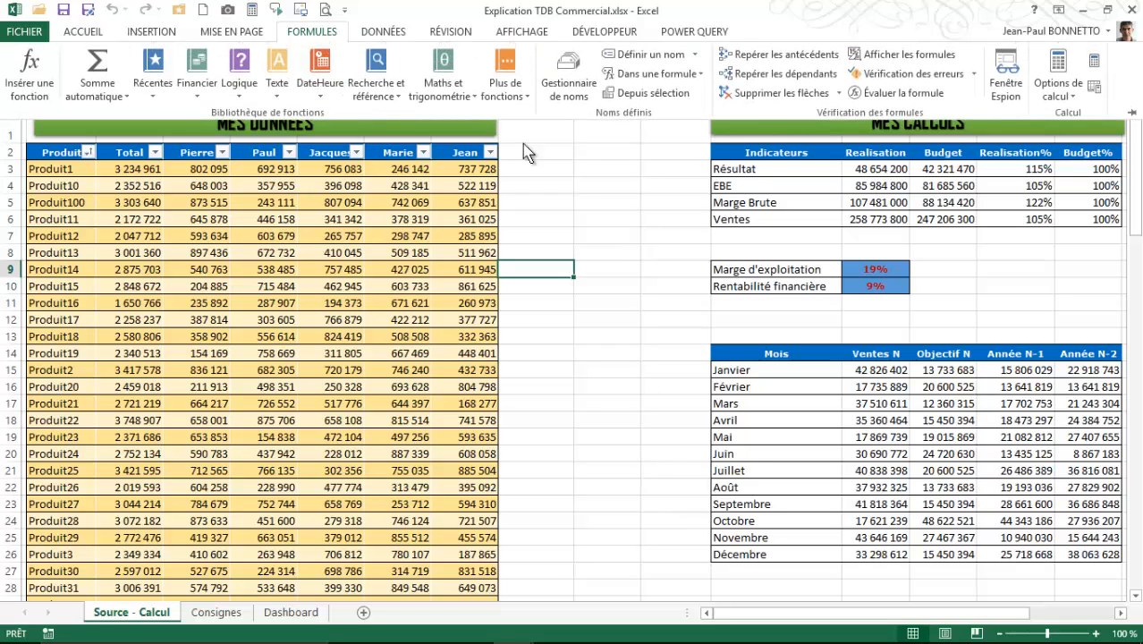
{"action": "left_click", "coordinate": [651, 56]}
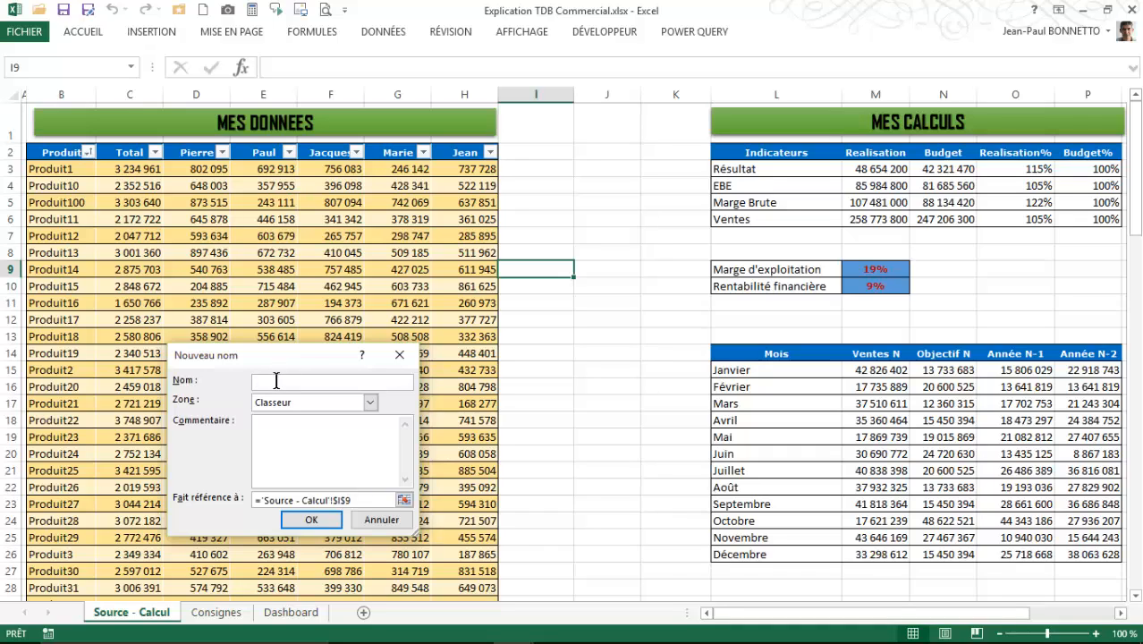
{"action": "type", "text": "ListeProduit"}
{"action": "left_click", "coordinate": [404, 499]}
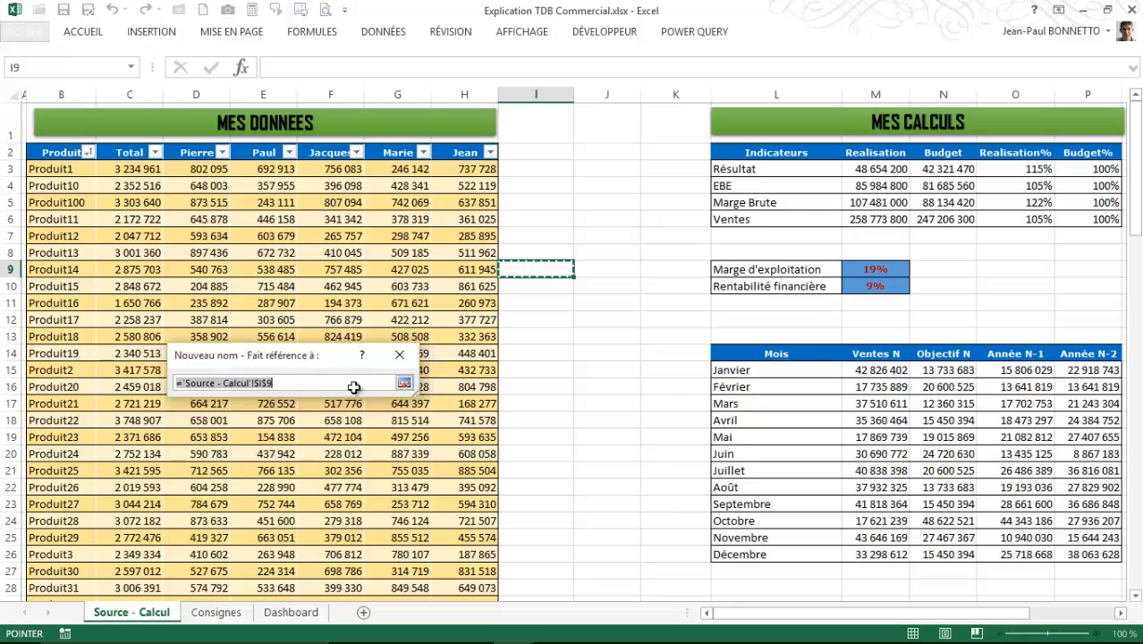
{"action": "left_click_drag", "start_coordinate": [56, 169], "coordinate": [54, 563]}
{"action": "left_click", "coordinate": [404, 383]}
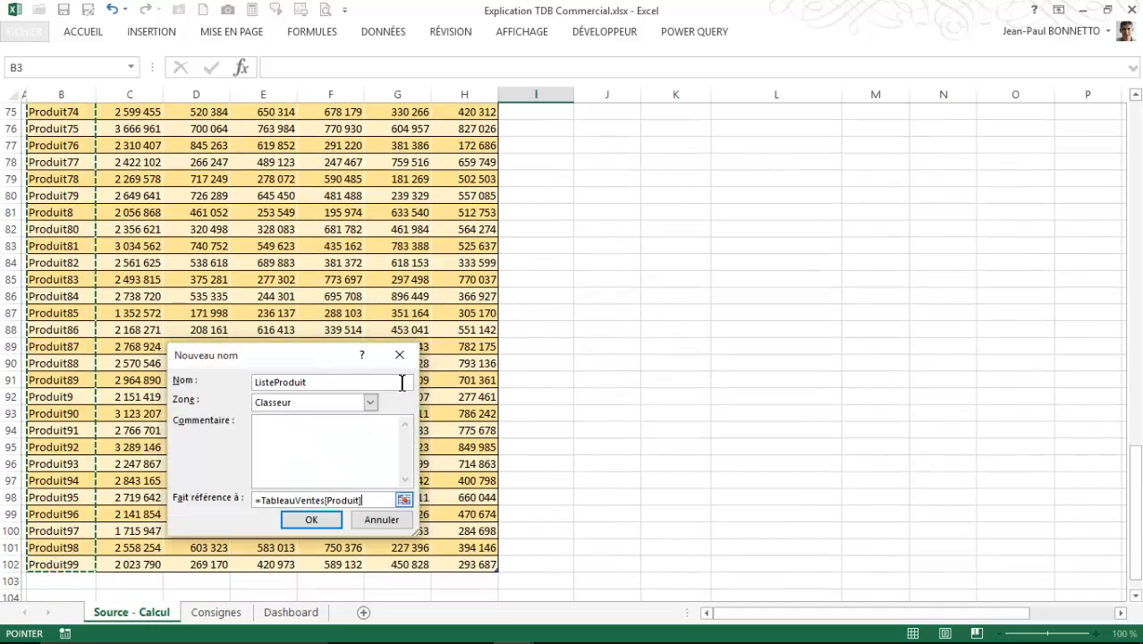
{"action": "left_click", "coordinate": [309, 519]}
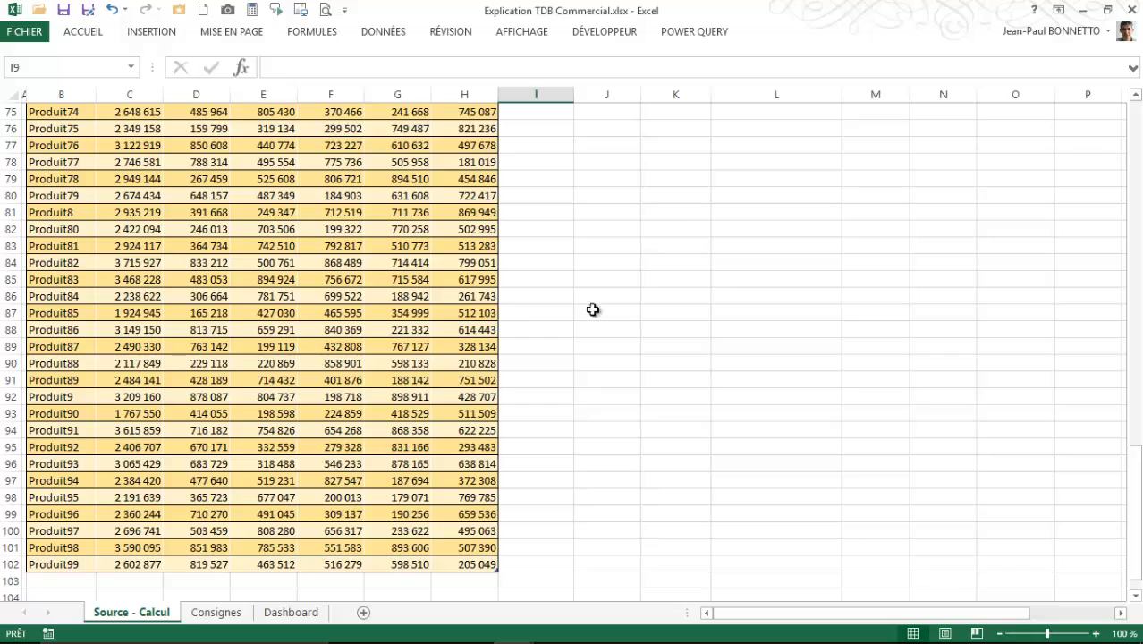
{"action": "left_click_drag", "start_coordinate": [1135, 464], "coordinate": [1135, 179]}
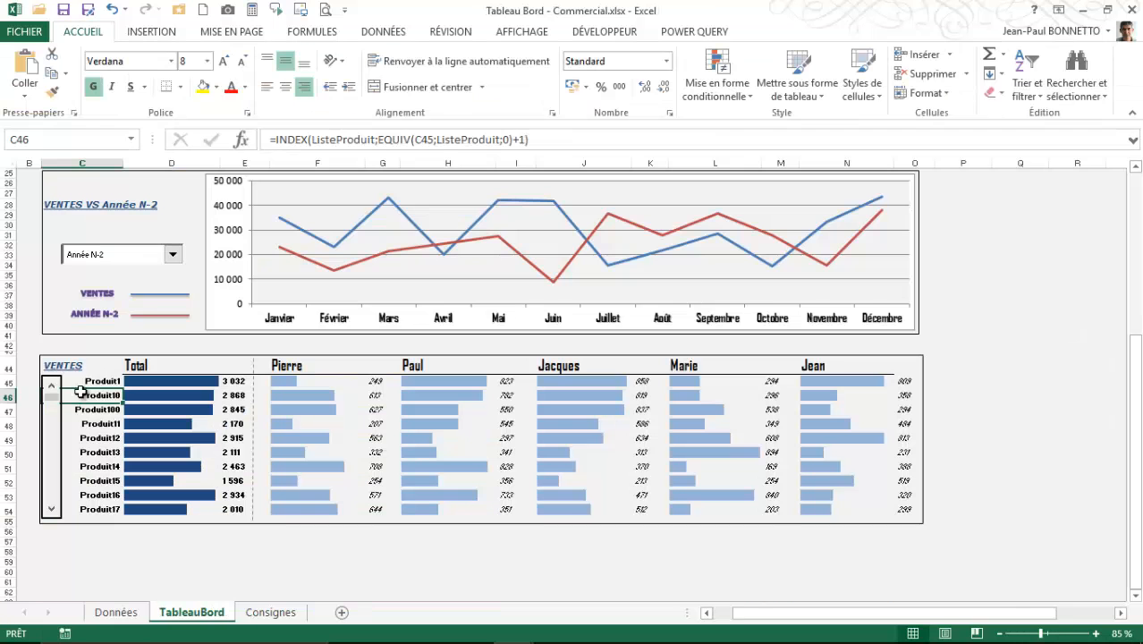
Step: Inspect C45's formula on the TableauBord sheet of Tableau Bord - Commercial.xlsx and advance its sales table scroll bar two increments
{"action": "left_click", "coordinate": [90, 383]}
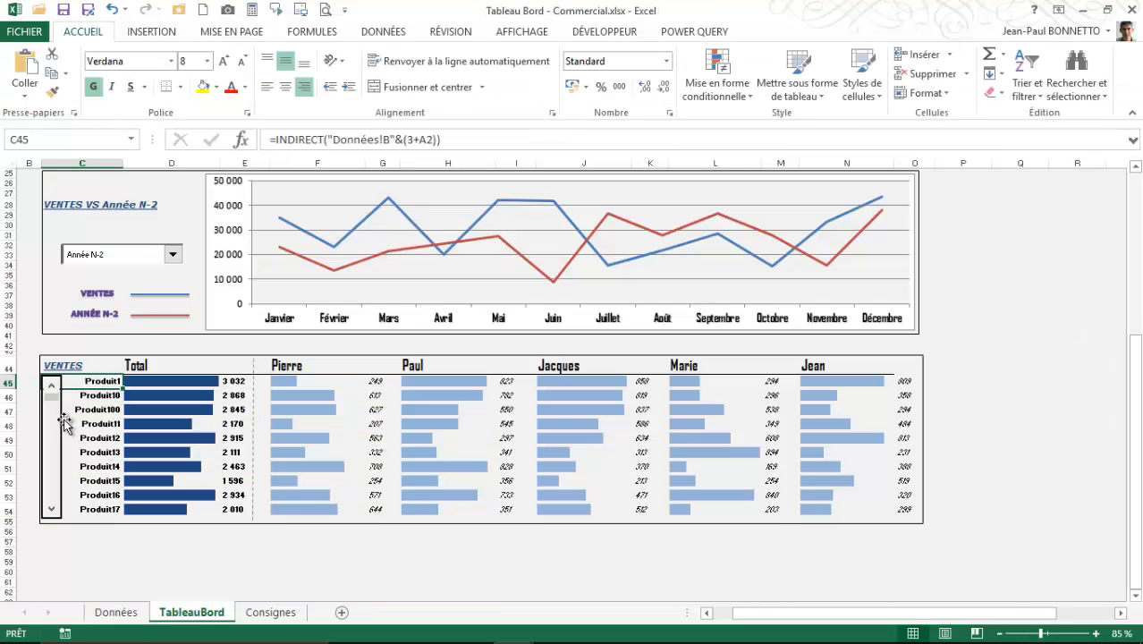
{"action": "left_click", "coordinate": [50, 510]}
{"action": "left_click", "coordinate": [50, 510]}
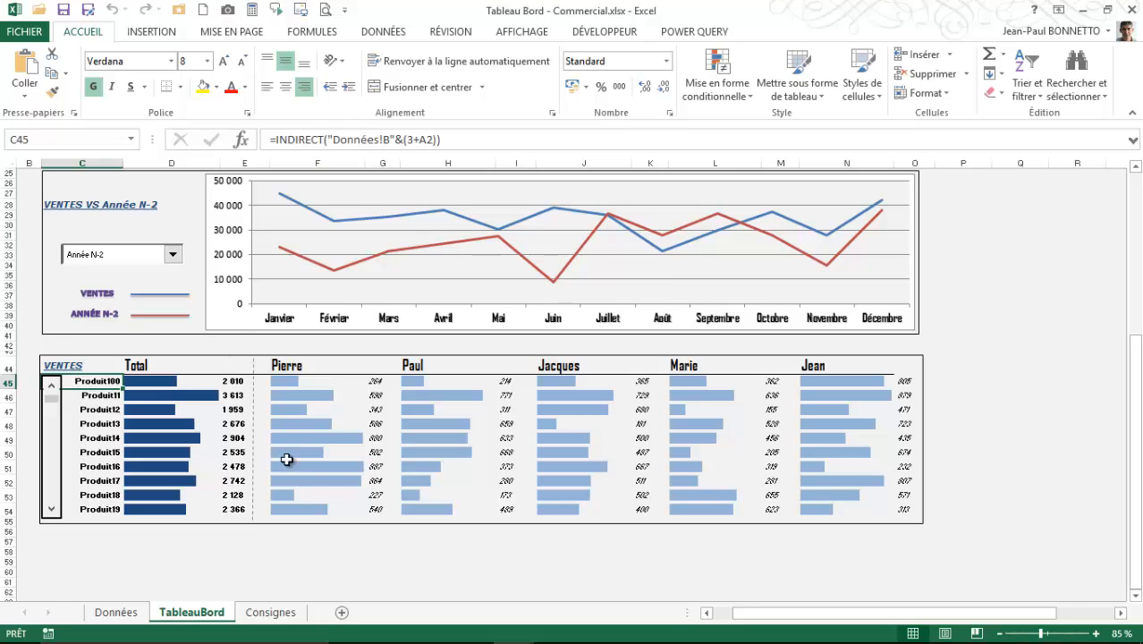
Step: Switch back to Explication TDB Commercial.xlsx and compare the Consignes formula instructions with the Source - Calcul and Dashboard sheets
{"action": "mouse_move", "coordinate": [291, 640]}
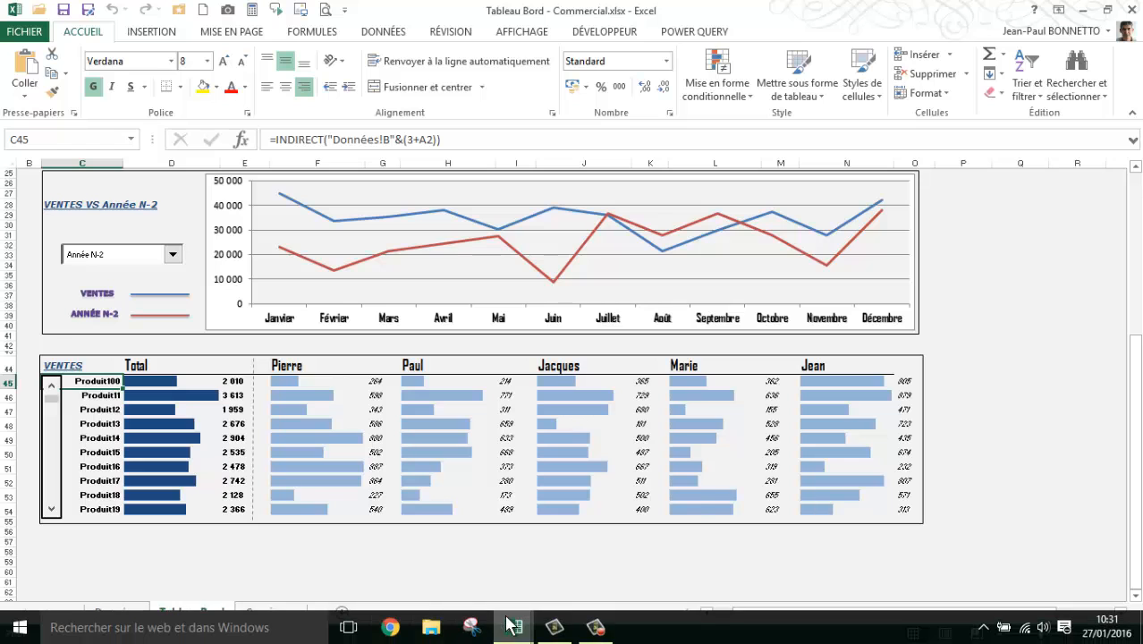
{"action": "mouse_move", "coordinate": [512, 632]}
{"action": "left_click", "coordinate": [616, 564]}
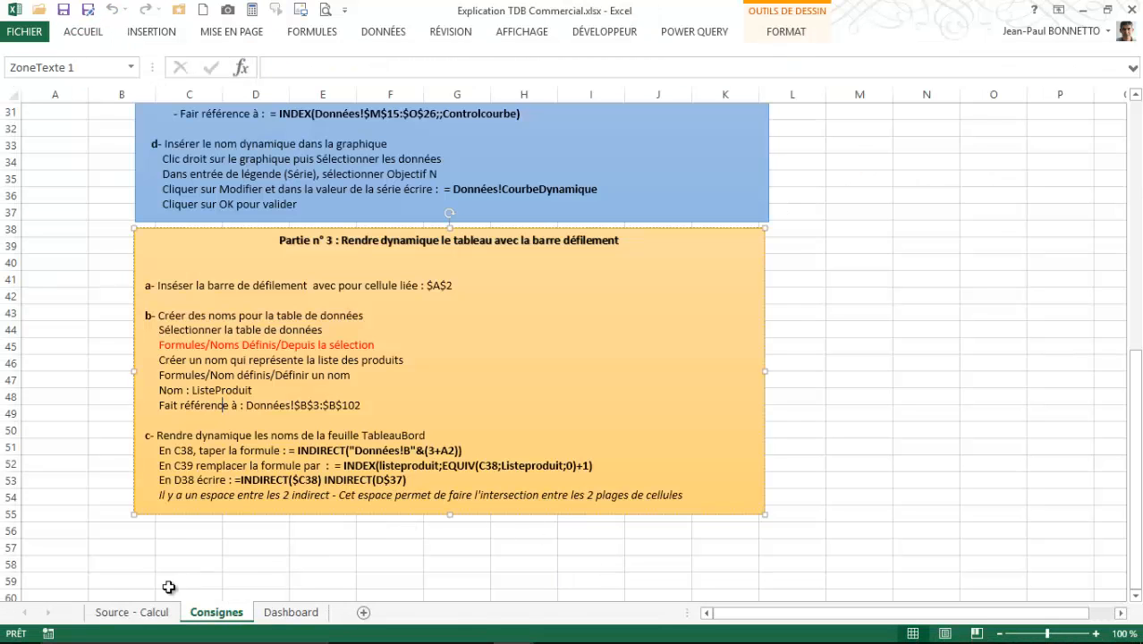
{"action": "left_click", "coordinate": [132, 613]}
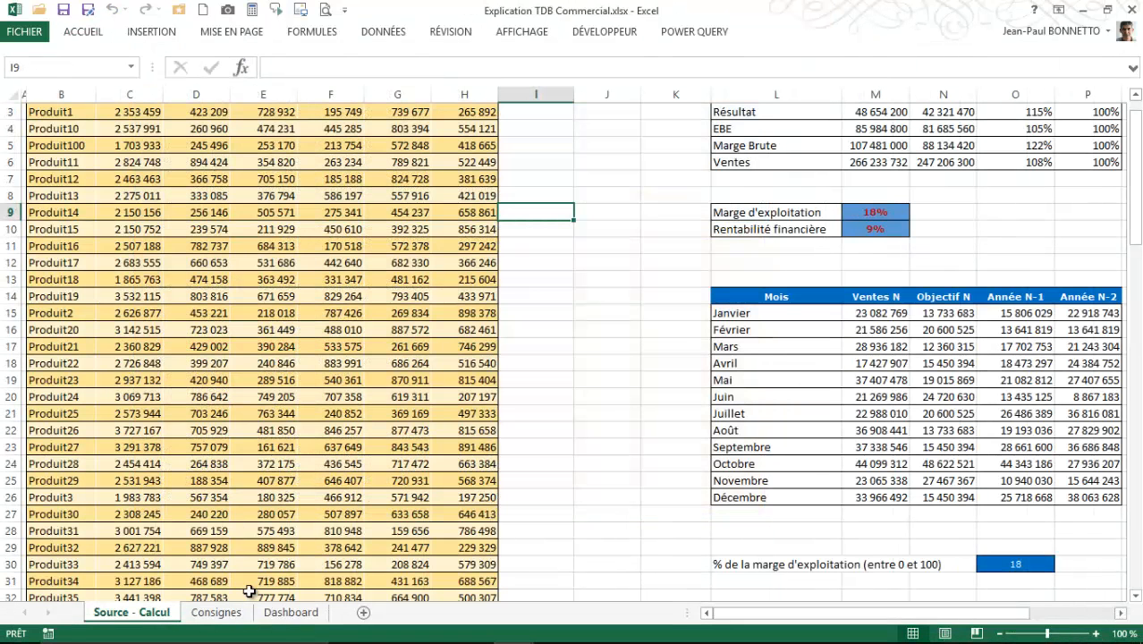
{"action": "left_click", "coordinate": [295, 616]}
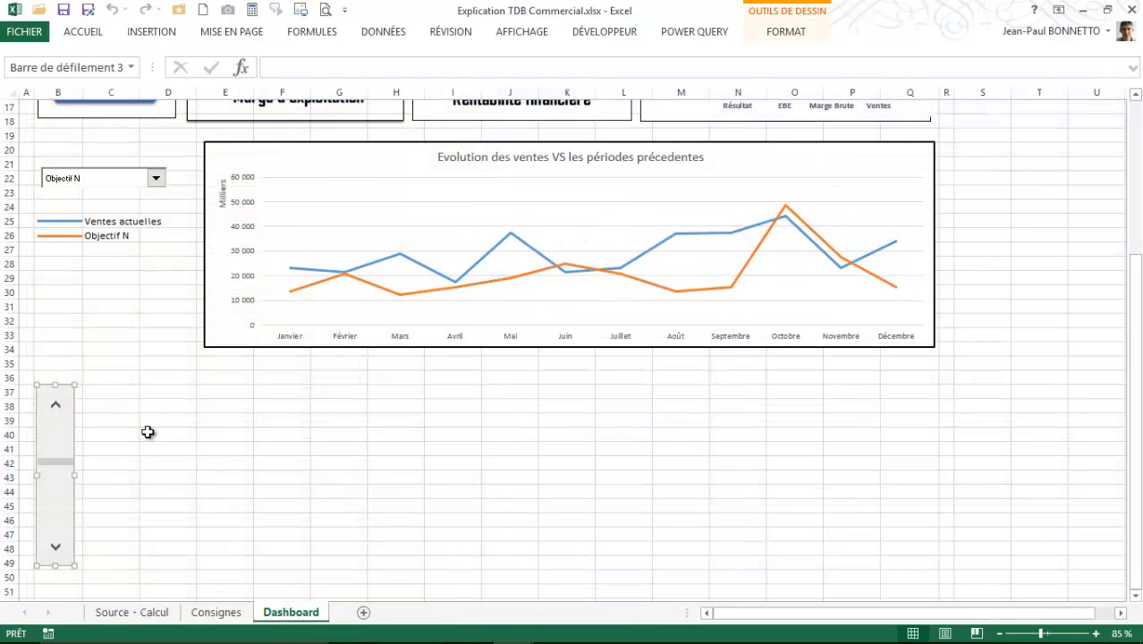
{"action": "left_click", "coordinate": [215, 613]}
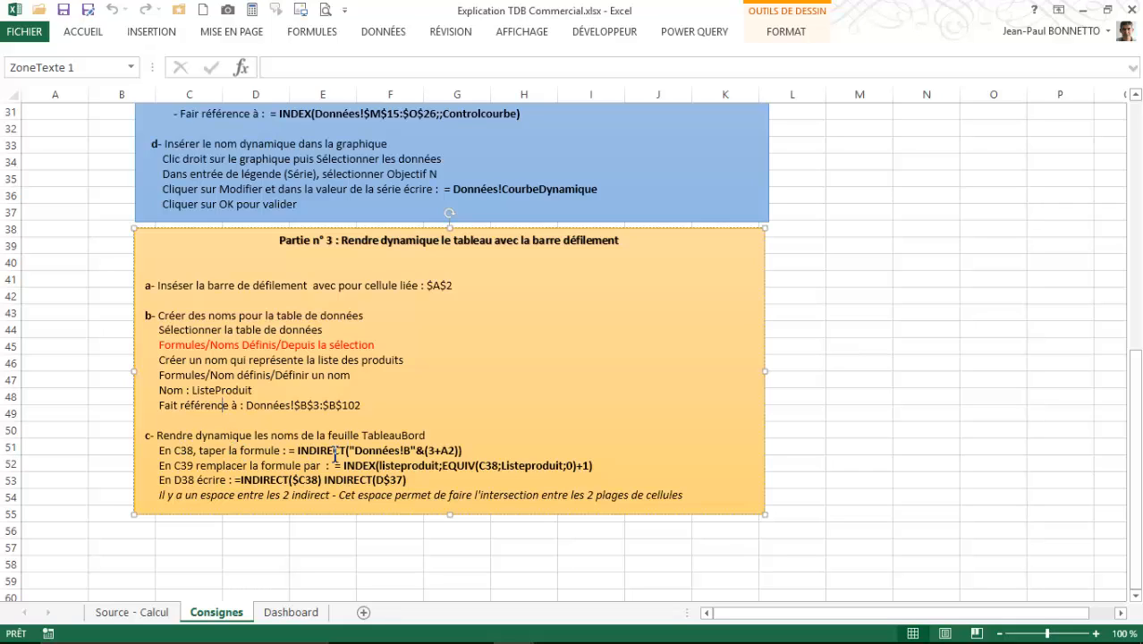
{"action": "left_click", "coordinate": [143, 614]}
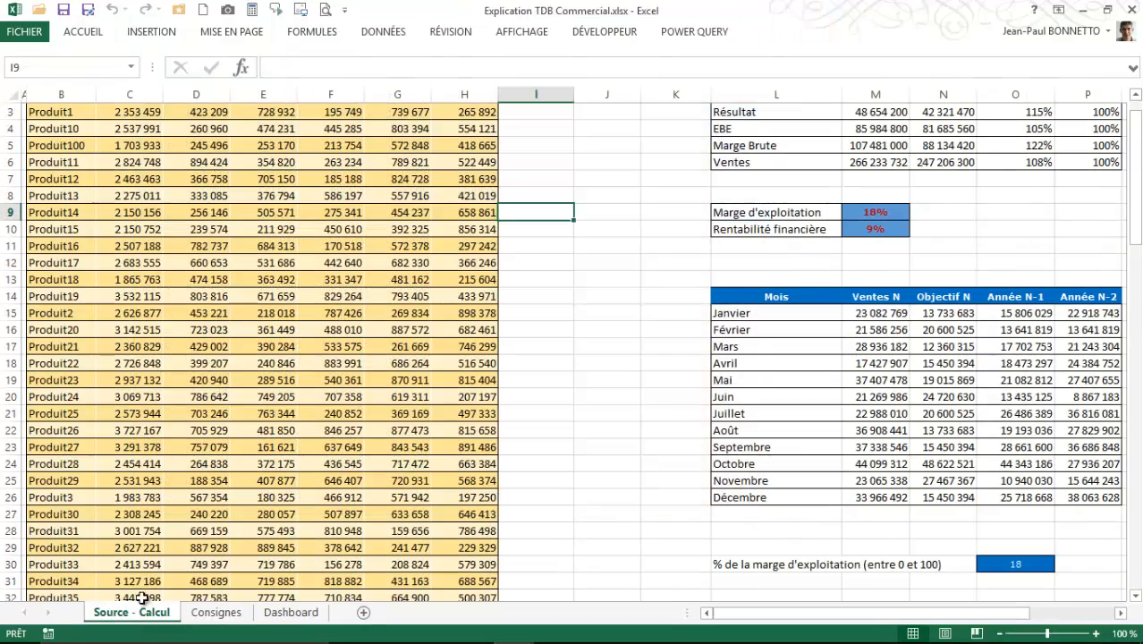
{"action": "left_click", "coordinate": [288, 612]}
Step: Start an INDIRECT formula in cell C38 of the Dashboard sheet, beside the scroll bar
{"action": "left_click", "coordinate": [114, 393]}
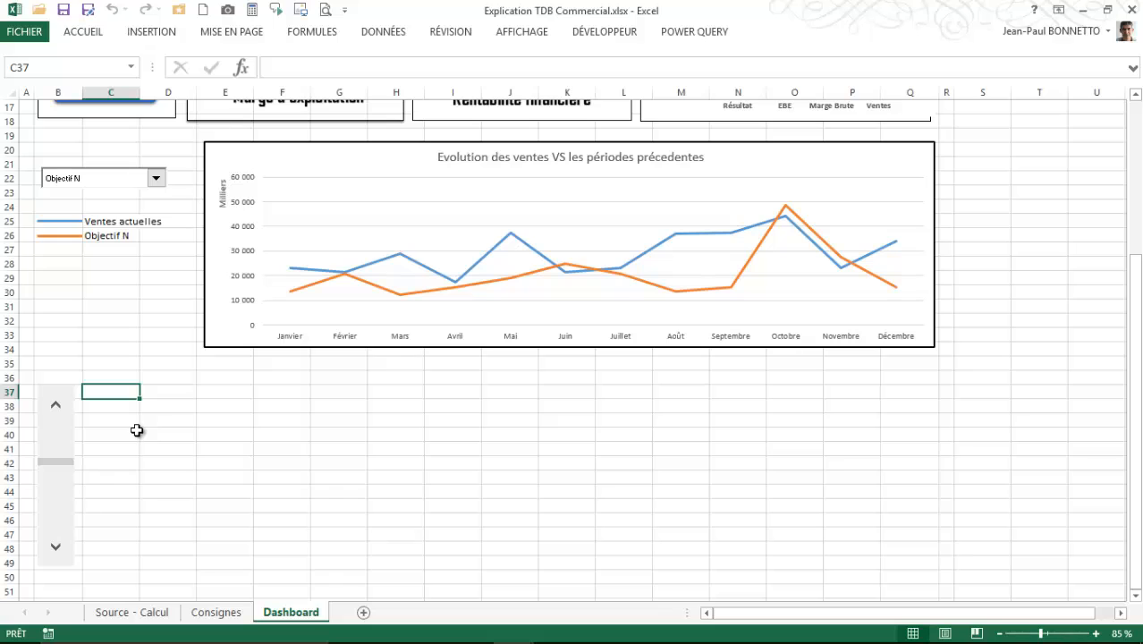
{"action": "left_click", "coordinate": [123, 407]}
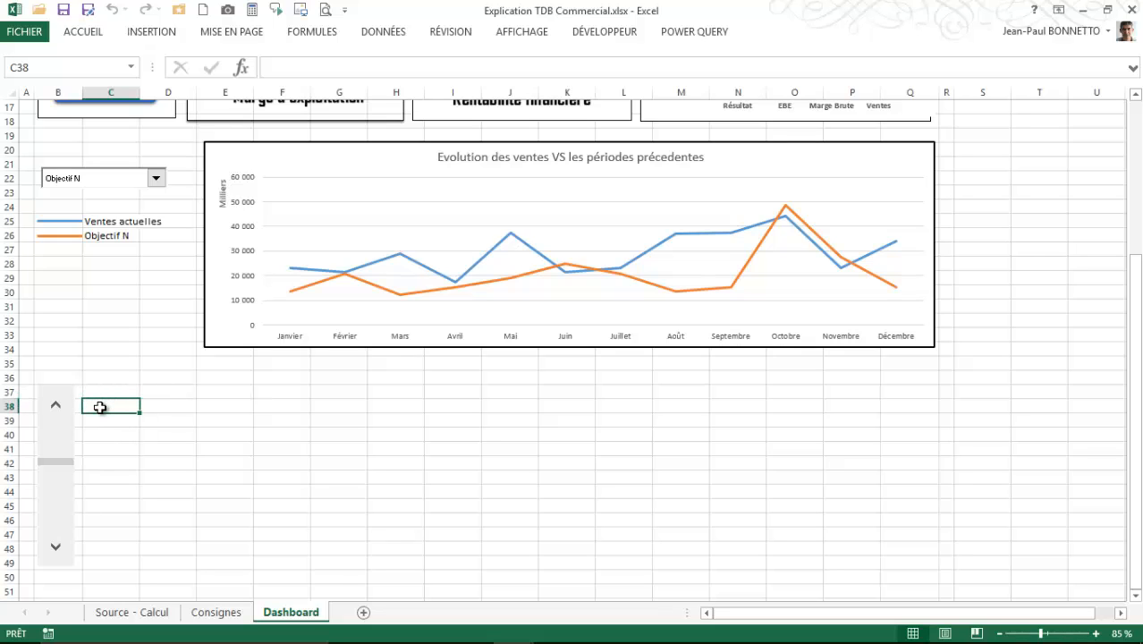
{"action": "type", "text": "="}
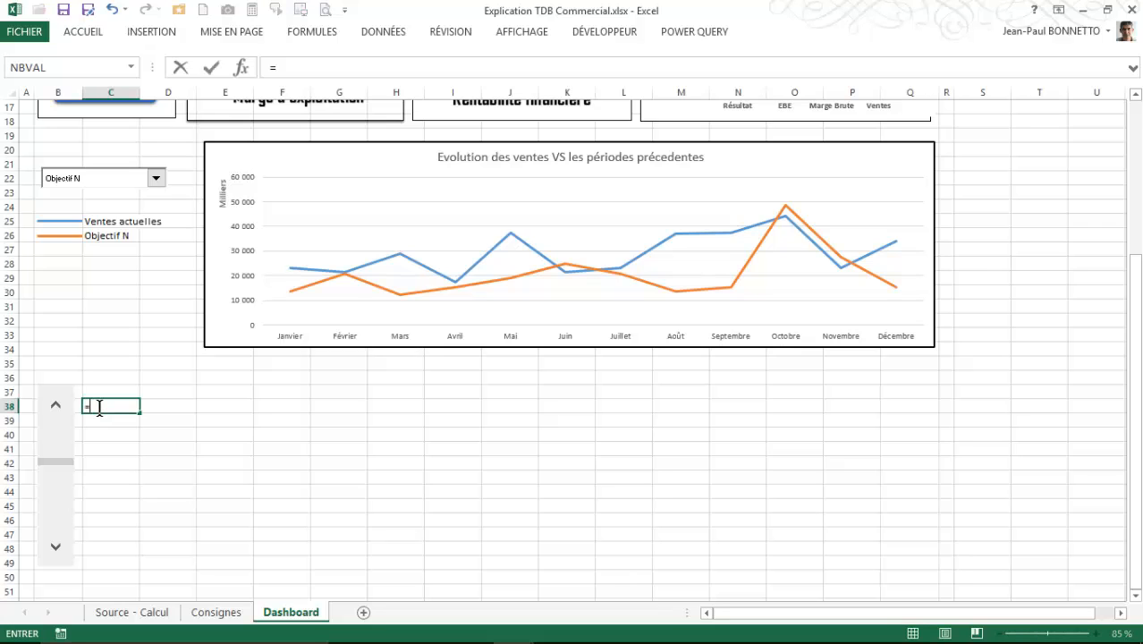
{"action": "type", "text": "ind"}
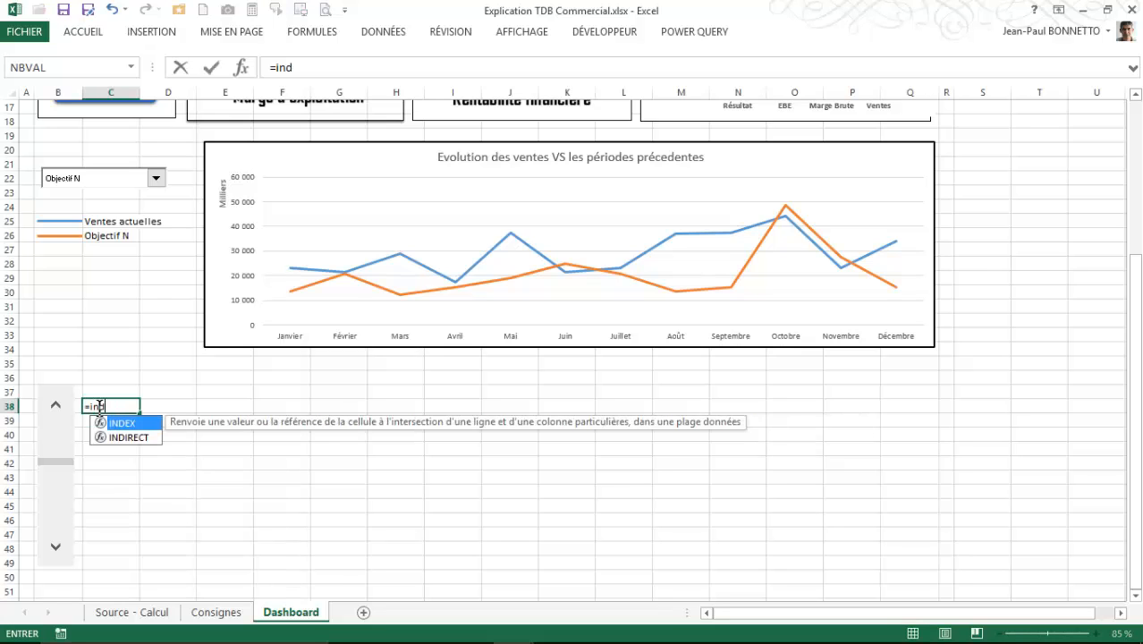
{"action": "left_click", "coordinate": [96, 437]}
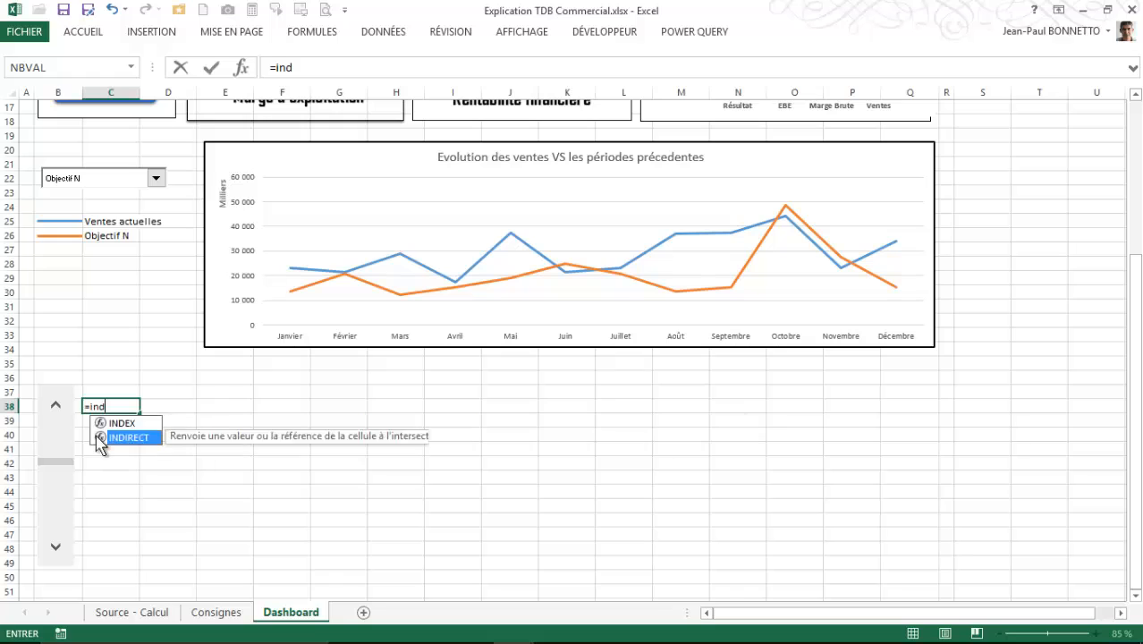
{"action": "double_click", "coordinate": [97, 436]}
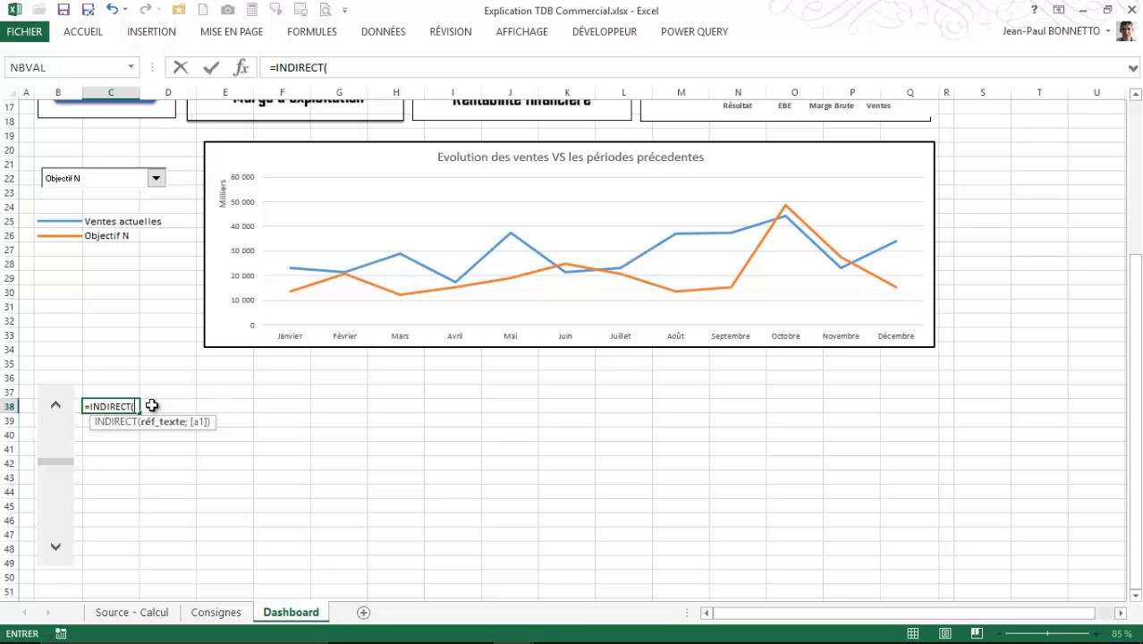
Step: Complete C38's formula as =INDIRECT("Source - Calcul!B"&(3+S2)), basing the reference on the first product cell of Source - Calcul
{"action": "left_click", "coordinate": [130, 614]}
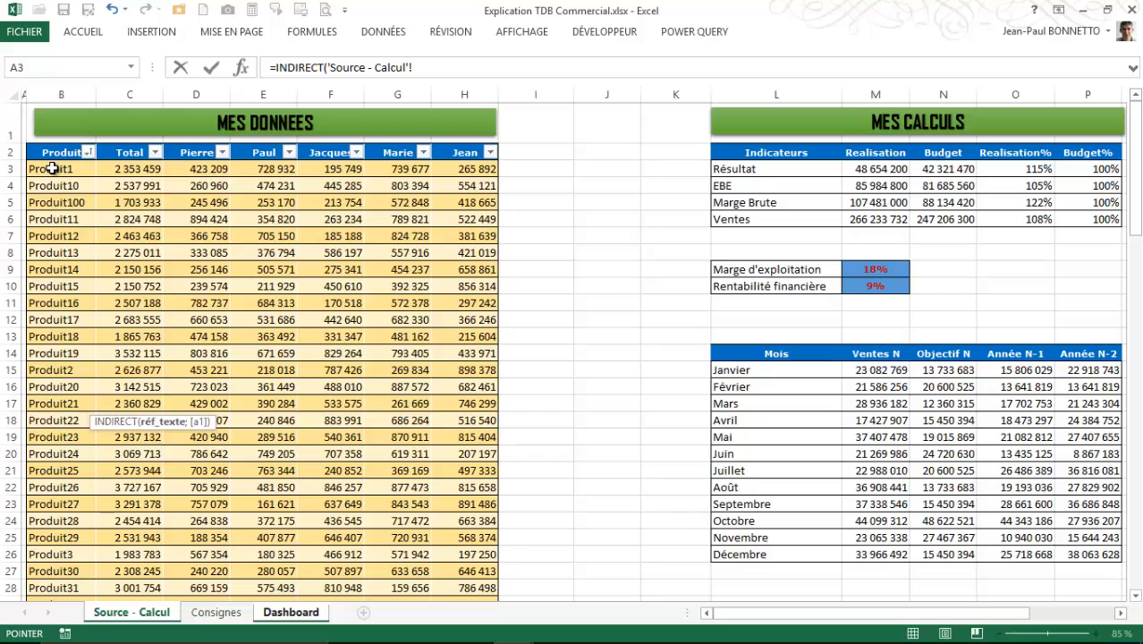
{"action": "left_click", "coordinate": [53, 168]}
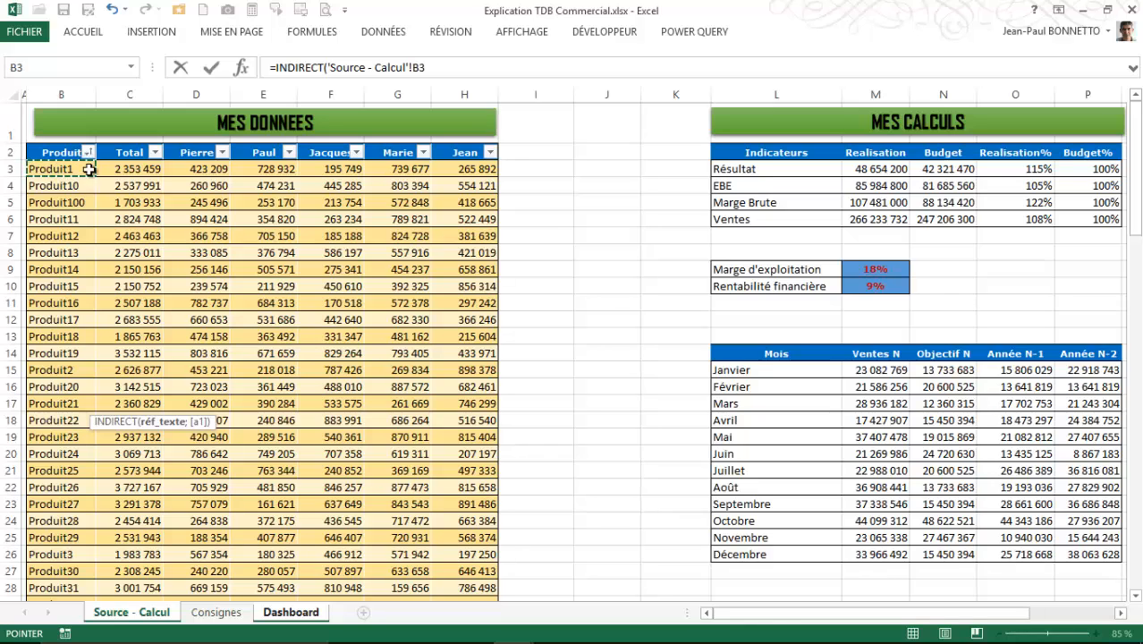
{"action": "left_click", "coordinate": [449, 69]}
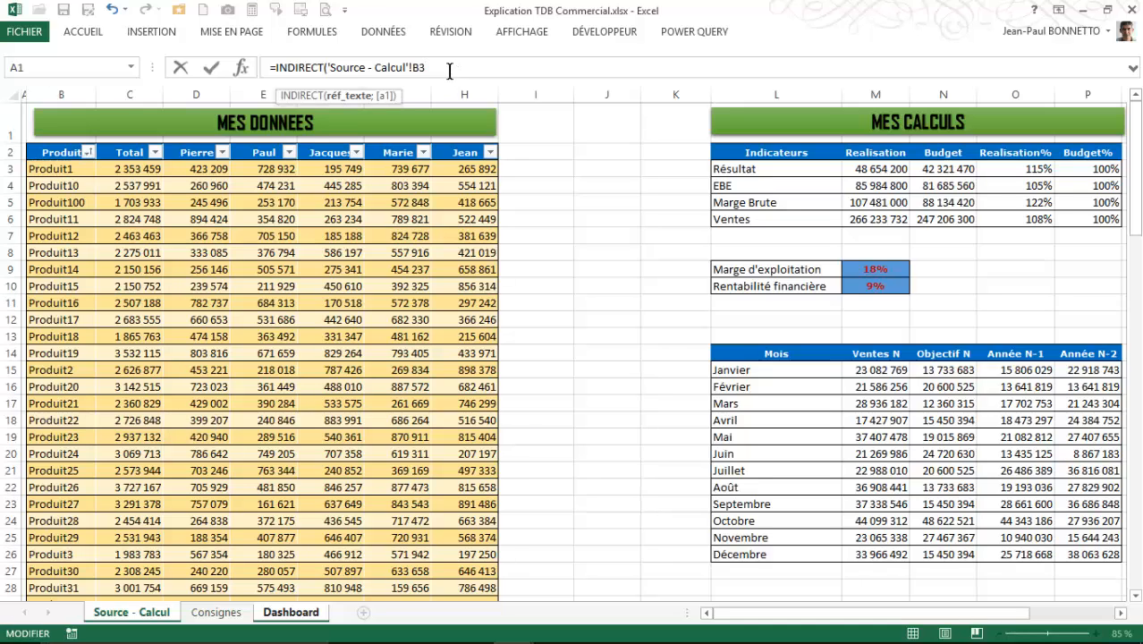
{"action": "key", "text": "BackSpace"}
{"action": "type", "text": "\"&"}
{"action": "type", "text": "(3+S2"}
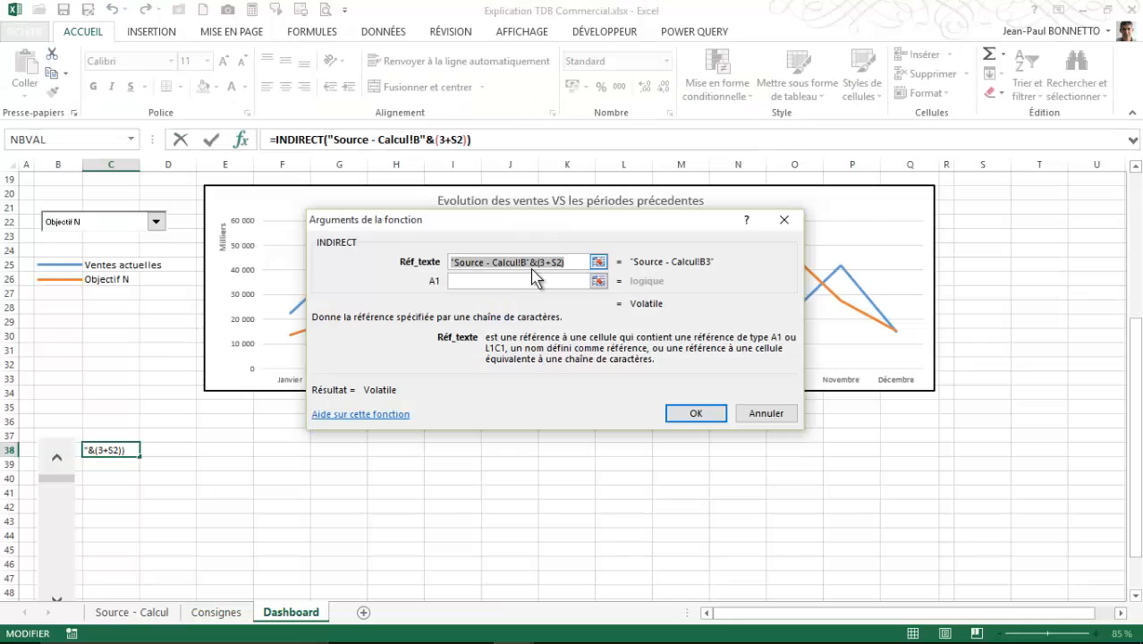
{"action": "left_click", "coordinate": [783, 223]}
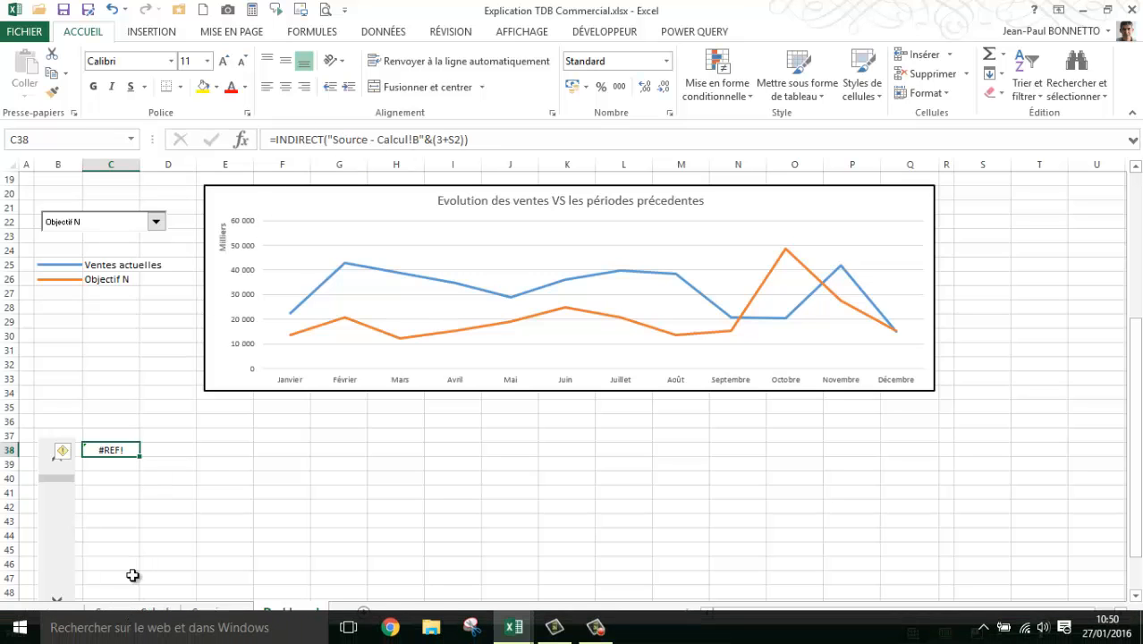
Step: Check the first product cell B3 on the Source - Calcul sheet against C38's formula and return to the Dashboard
{"action": "left_click", "coordinate": [132, 613]}
{"action": "left_click", "coordinate": [49, 241]}
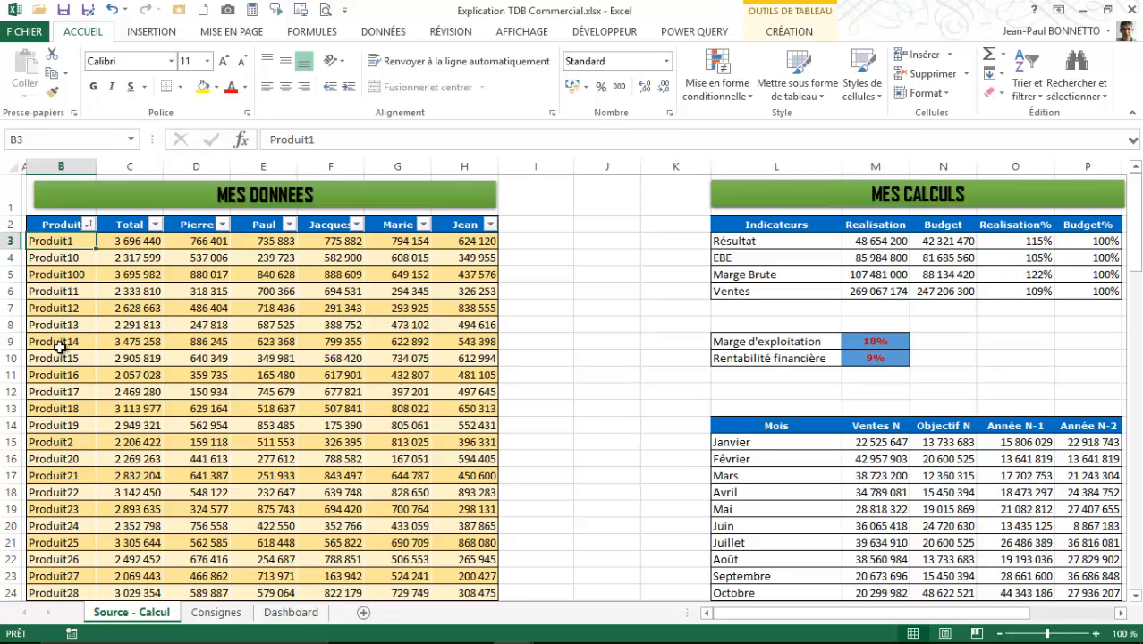
{"action": "left_click", "coordinate": [292, 613]}
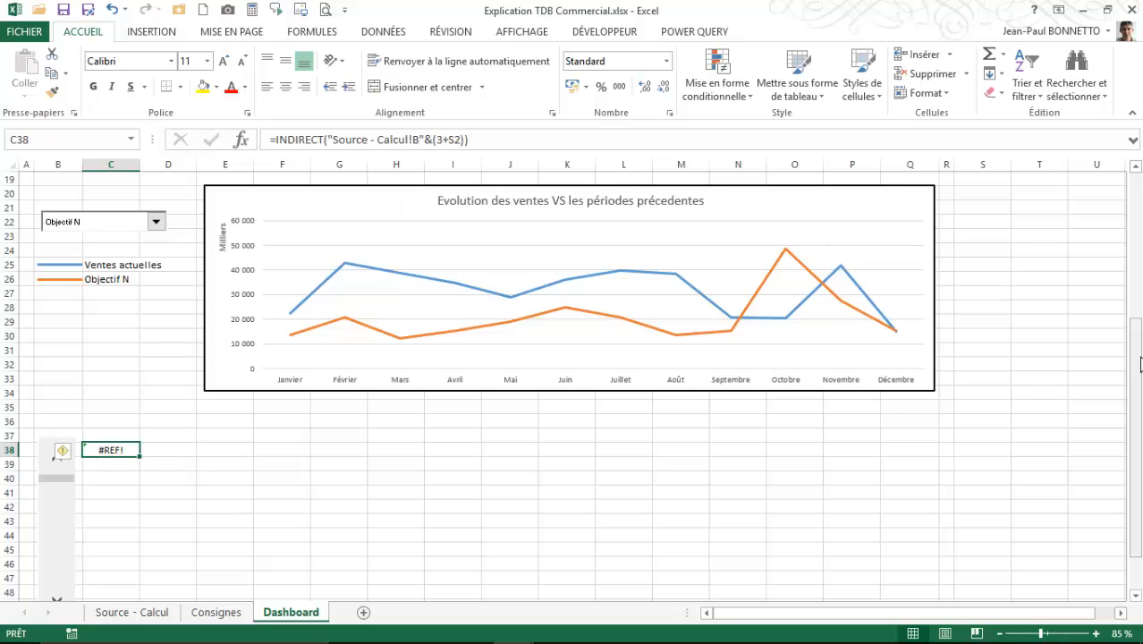
Step: Check the linked cell S2 and step the scroll bar down and back up to test C38's response
{"action": "left_click_drag", "start_coordinate": [1139, 363], "coordinate": [1001, 198]}
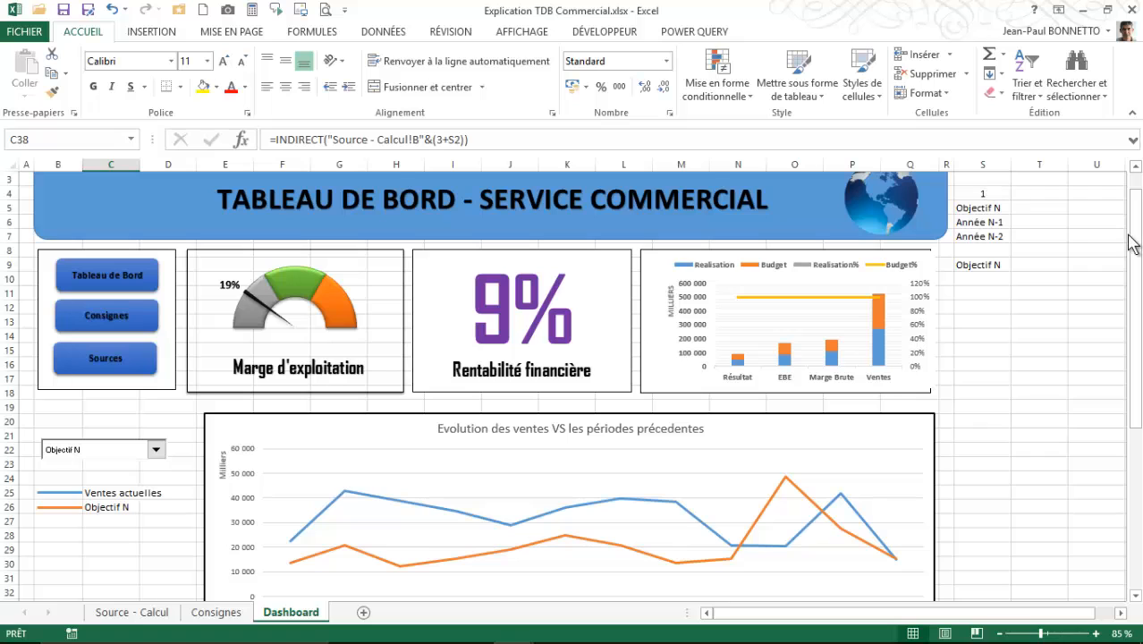
{"action": "left_click_drag", "start_coordinate": [1132, 241], "coordinate": [1132, 219]}
{"action": "left_click", "coordinate": [1000, 193]}
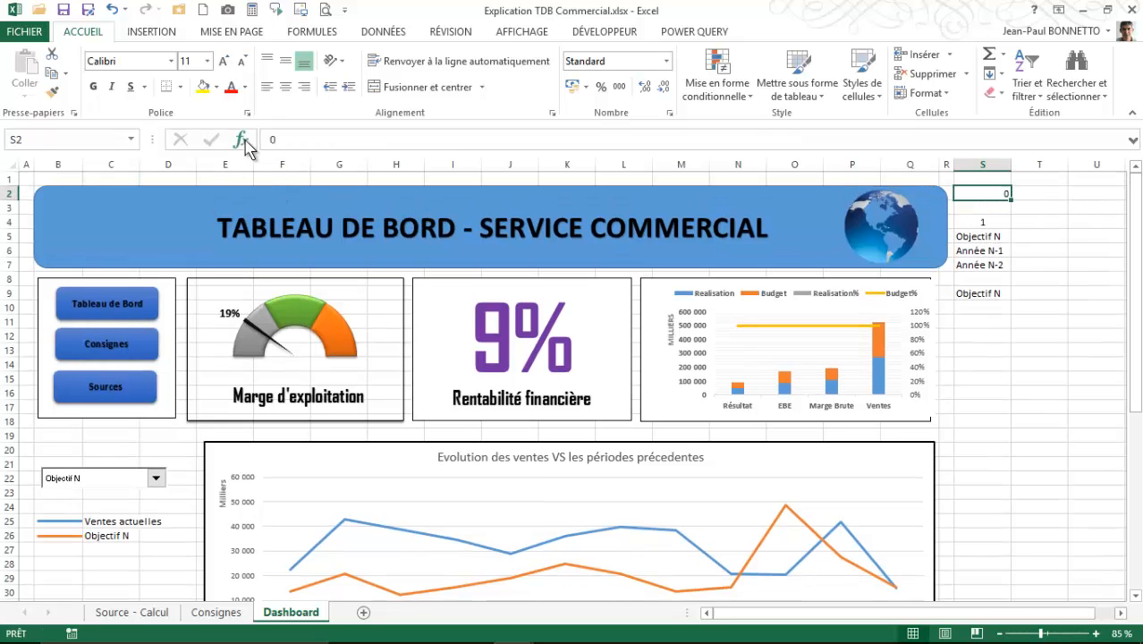
{"action": "left_click_drag", "start_coordinate": [1136, 267], "coordinate": [1130, 477]}
{"action": "left_click", "coordinate": [56, 549]}
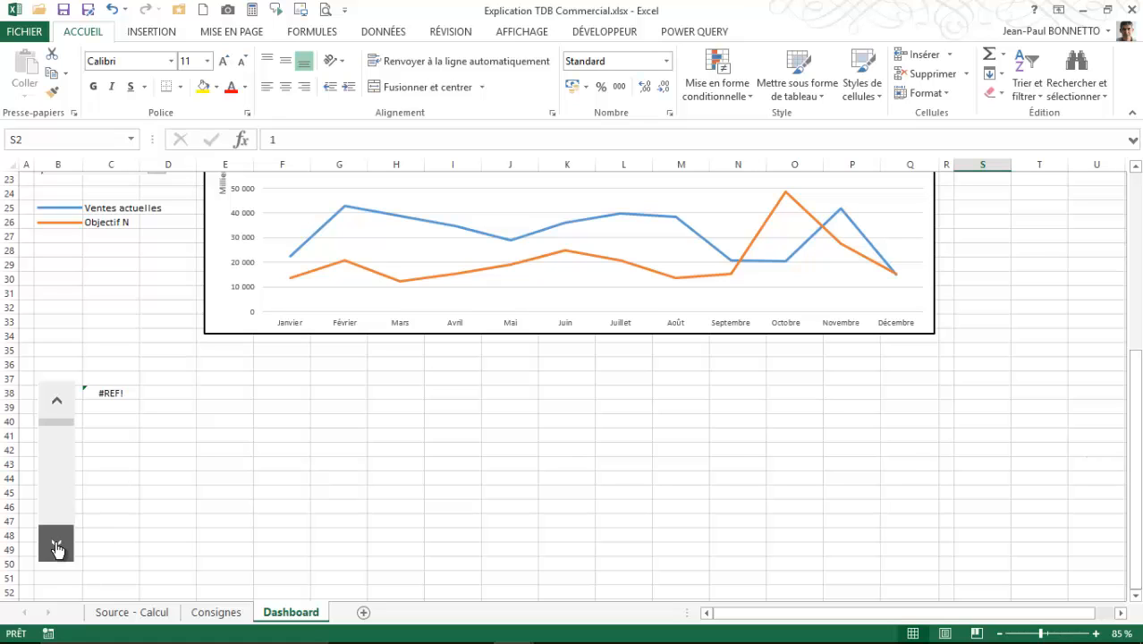
{"action": "left_click", "coordinate": [58, 550]}
{"action": "left_click", "coordinate": [58, 549]}
{"action": "left_click", "coordinate": [60, 408]}
{"action": "left_click", "coordinate": [60, 409]}
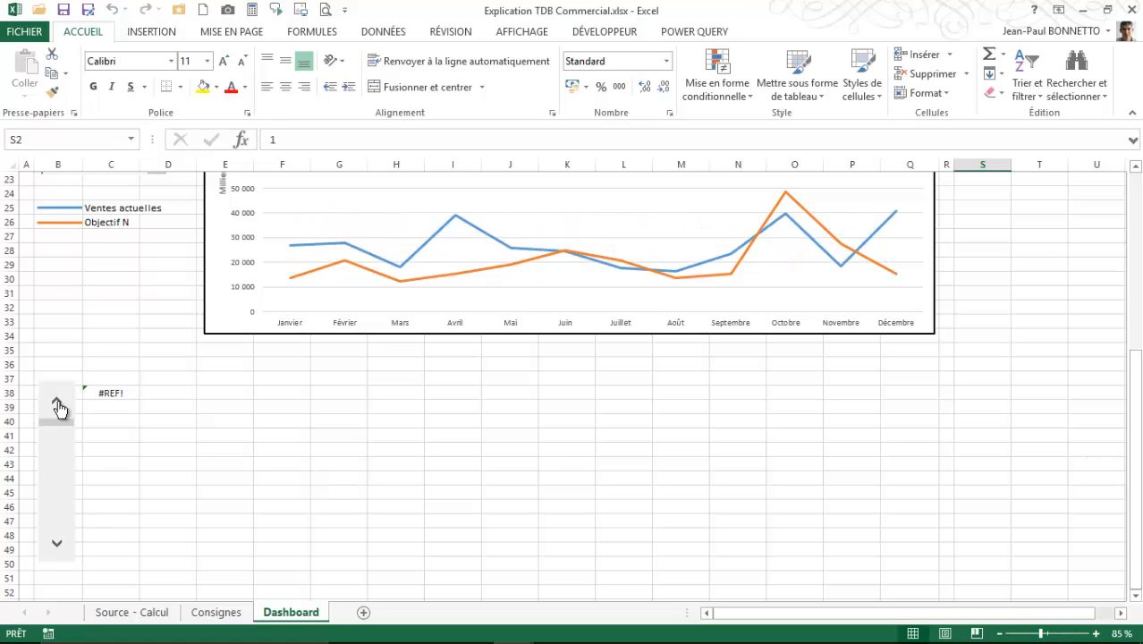
{"action": "left_click", "coordinate": [59, 408]}
Step: Review the sheet reference in C38's INDIRECT formula on the Dashboard
{"action": "left_click", "coordinate": [121, 394]}
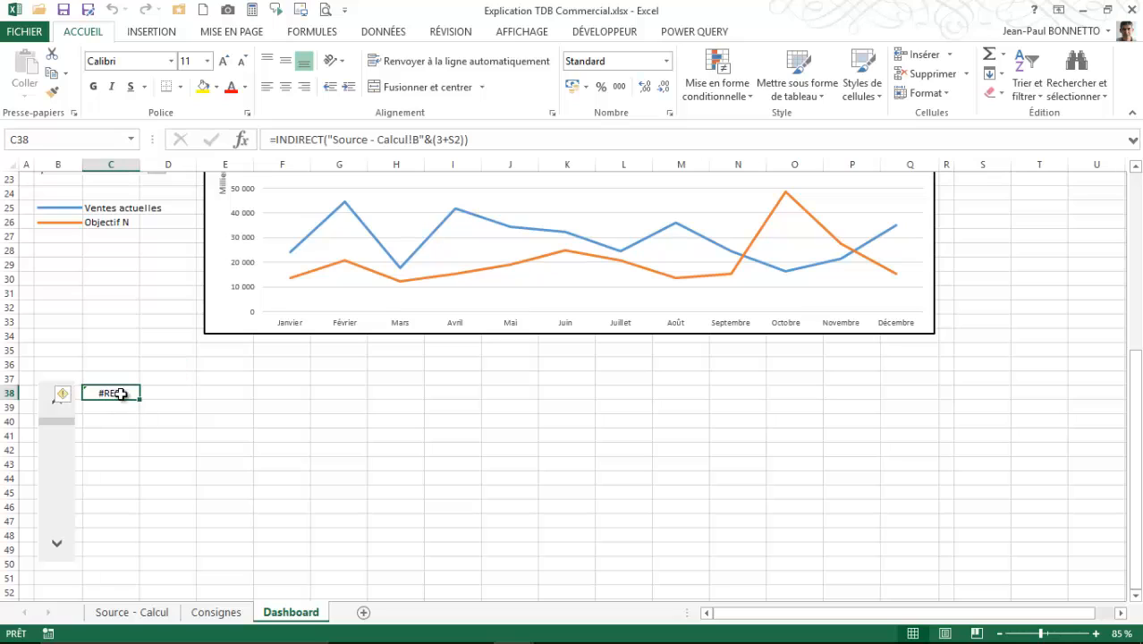
{"action": "left_click", "coordinate": [371, 139]}
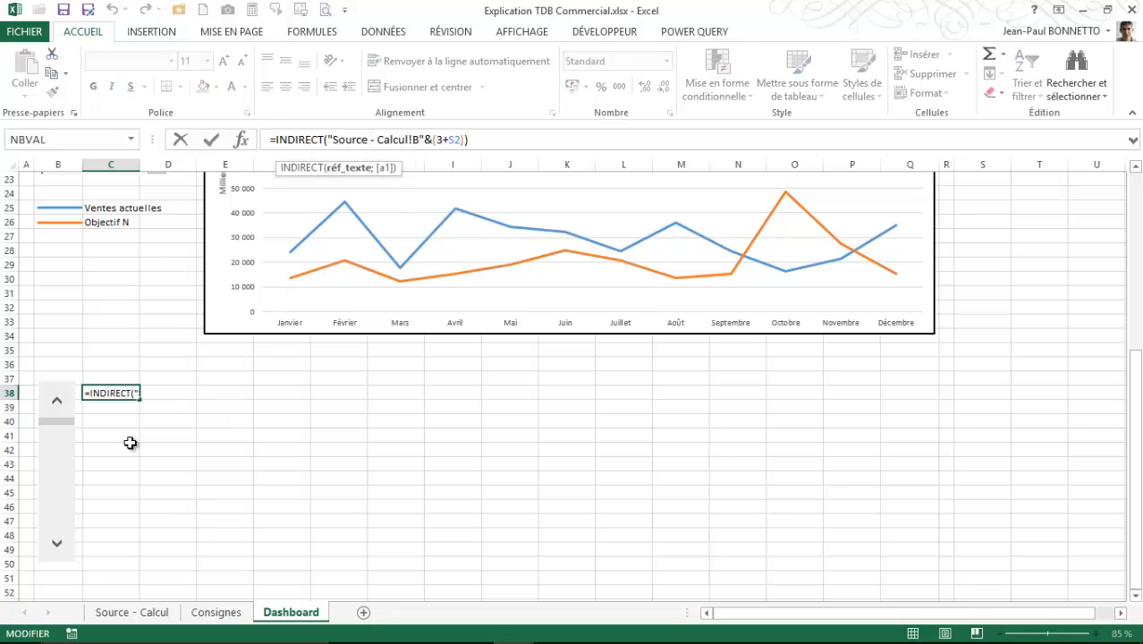
{"action": "key", "text": "Return"}
{"action": "left_click", "coordinate": [120, 394]}
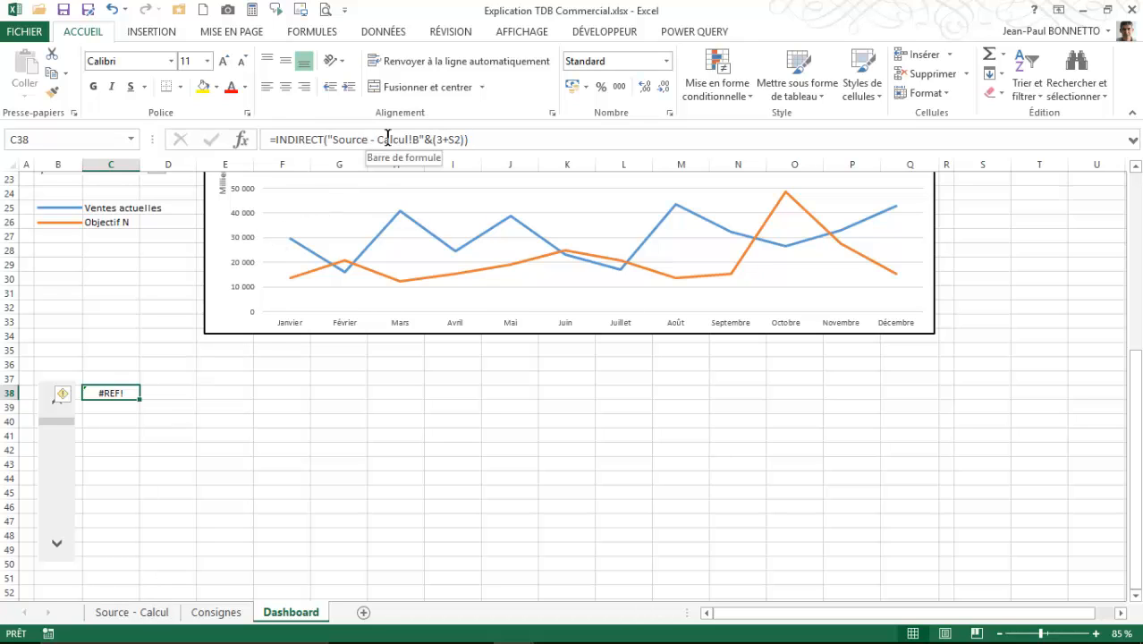
Step: Rename the Source - Calcul sheet as Source
{"action": "right_click", "coordinate": [142, 622]}
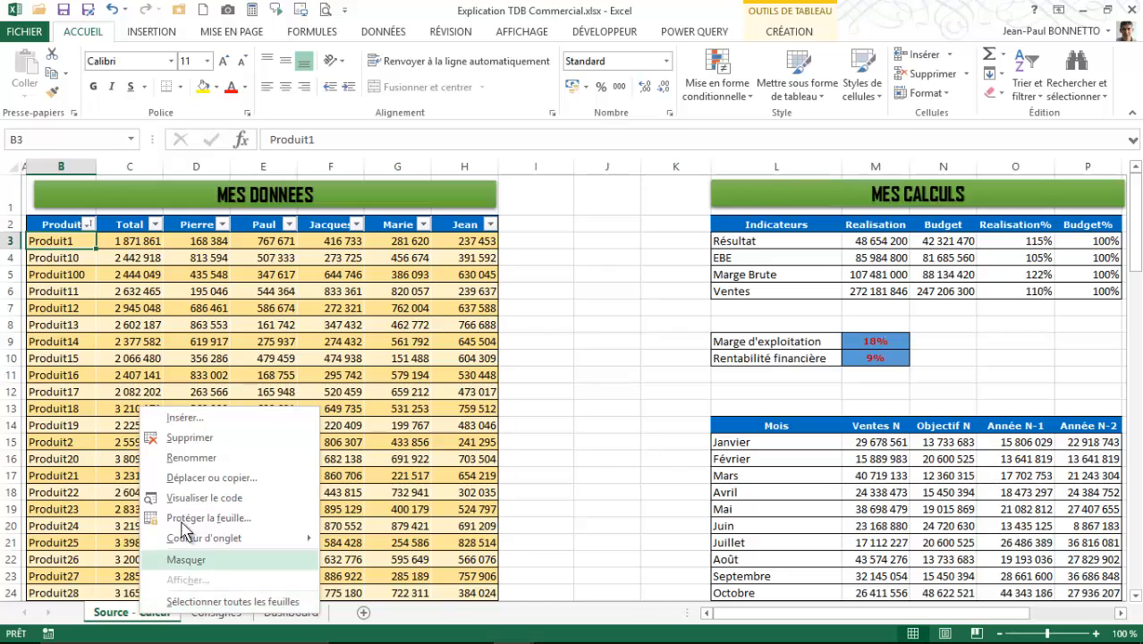
{"action": "left_click", "coordinate": [190, 458]}
{"action": "left_click", "coordinate": [134, 612]}
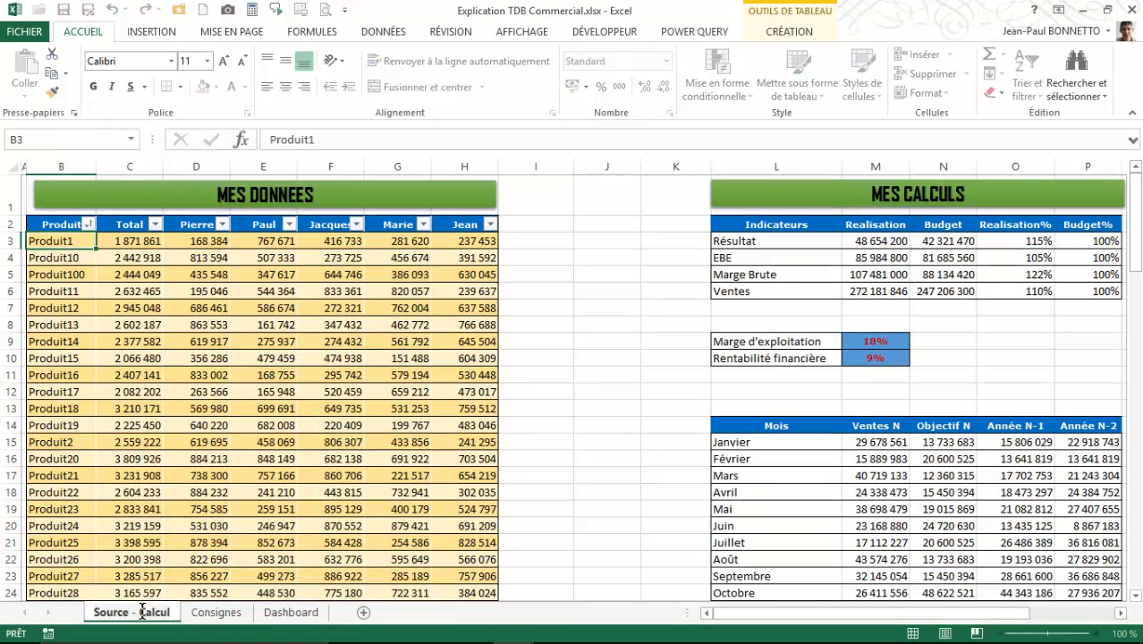
{"action": "left_click_drag", "start_coordinate": [131, 612], "coordinate": [178, 613]}
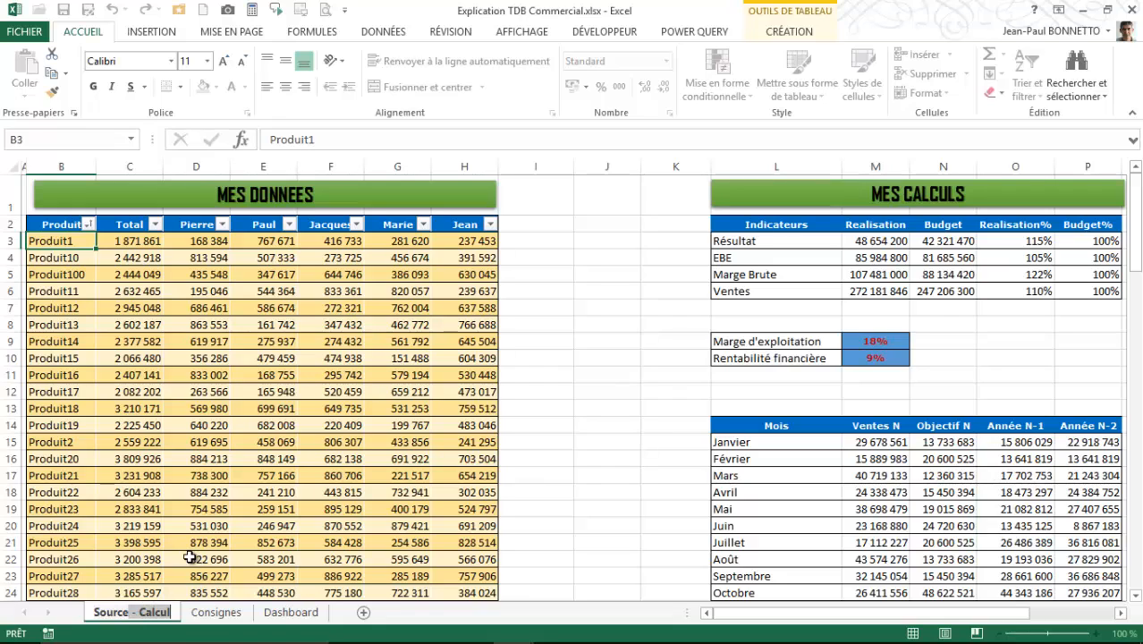
{"action": "key", "text": "BackSpace"}
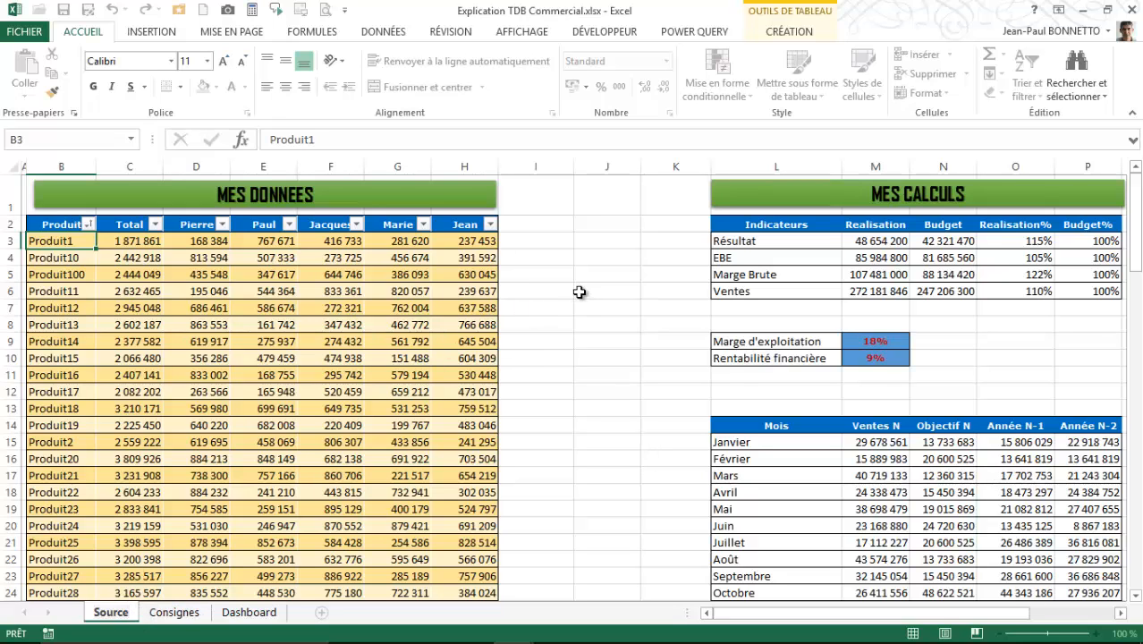
{"action": "left_click", "coordinate": [583, 290]}
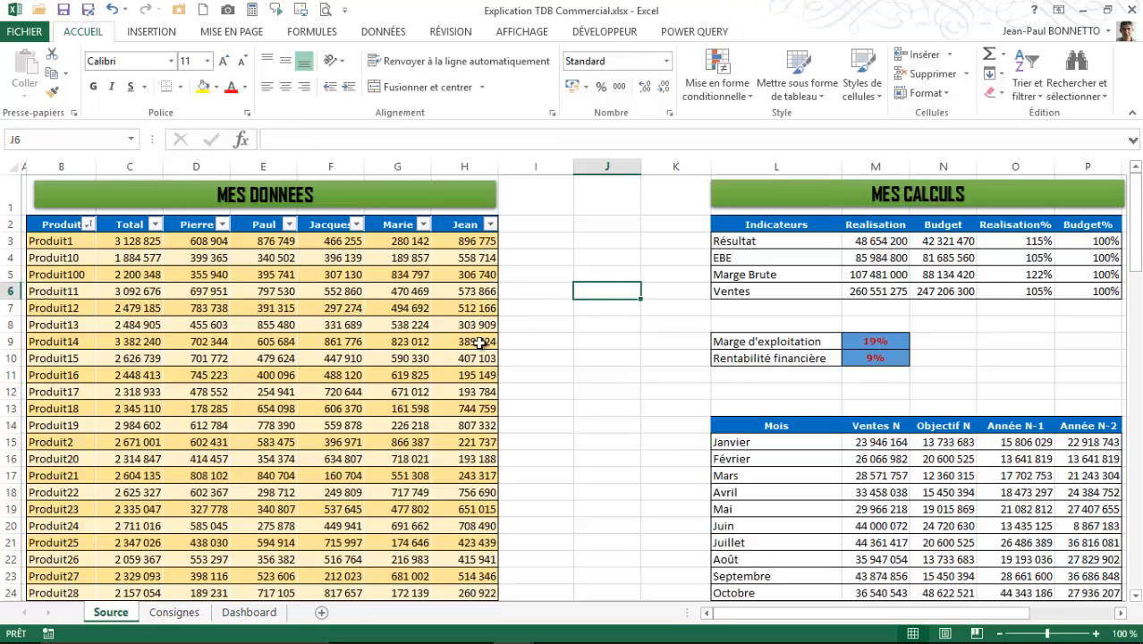
Step: Update the sheet reference in the Dashboard's cell C38 so the formula reads =INDIRECT("Source!B"&(3+S2))
{"action": "left_click", "coordinate": [245, 613]}
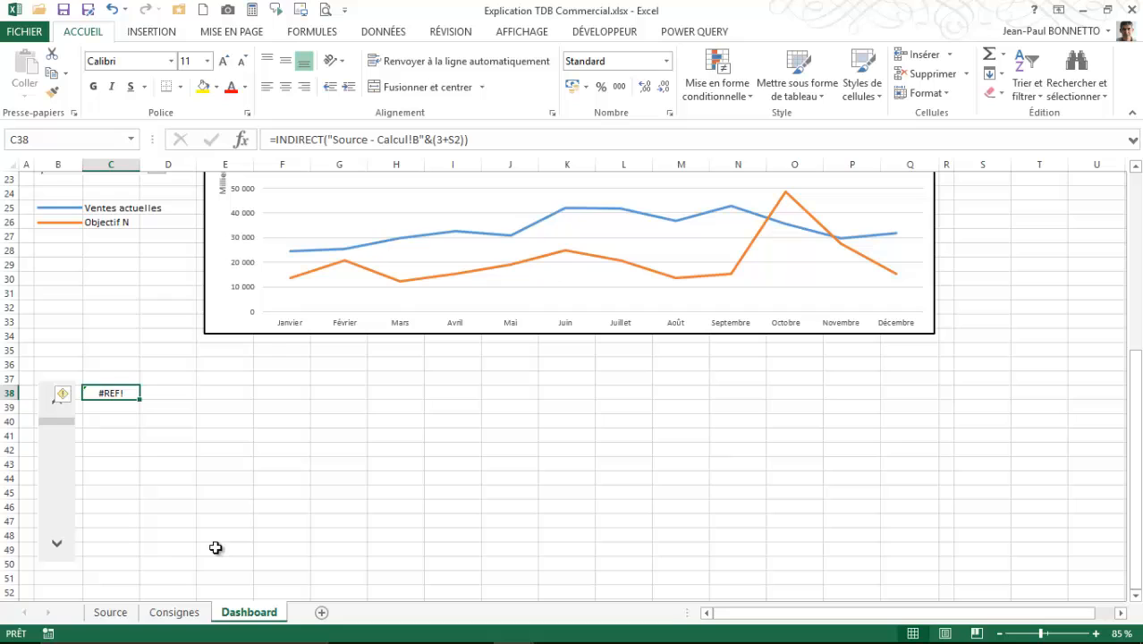
{"action": "left_click", "coordinate": [369, 139]}
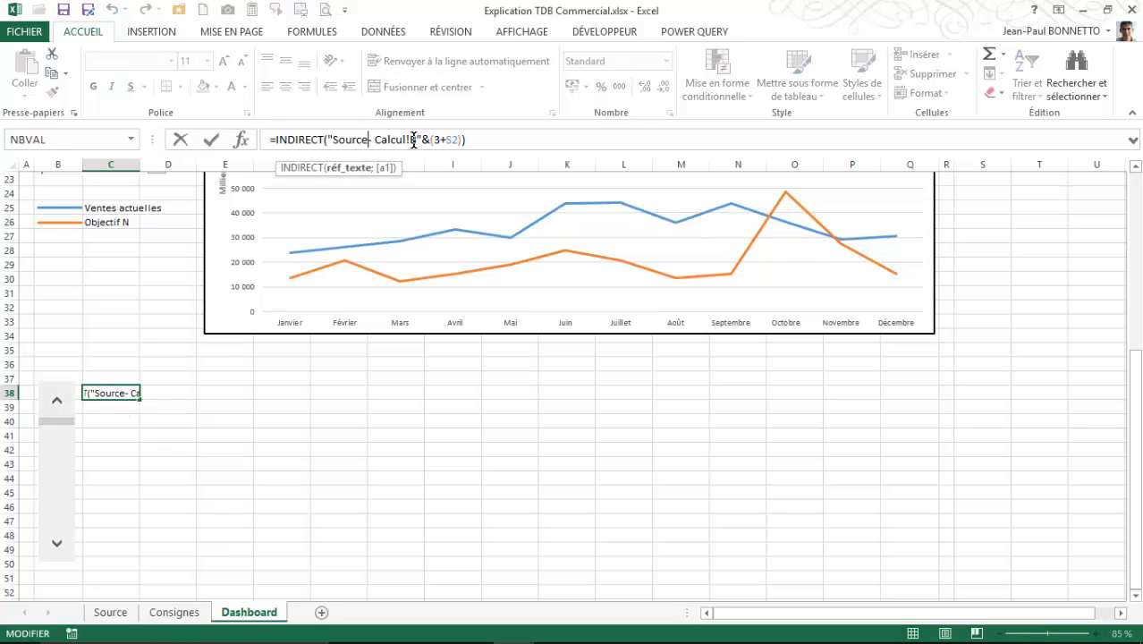
{"action": "key", "text": "Delete"}
{"action": "key", "text": "Delete"}
{"action": "key", "text": "Delete"}
{"action": "key", "text": "Delete"}
{"action": "key", "text": "Delete"}
{"action": "key", "text": "Delete"}
{"action": "key", "text": "Delete"}
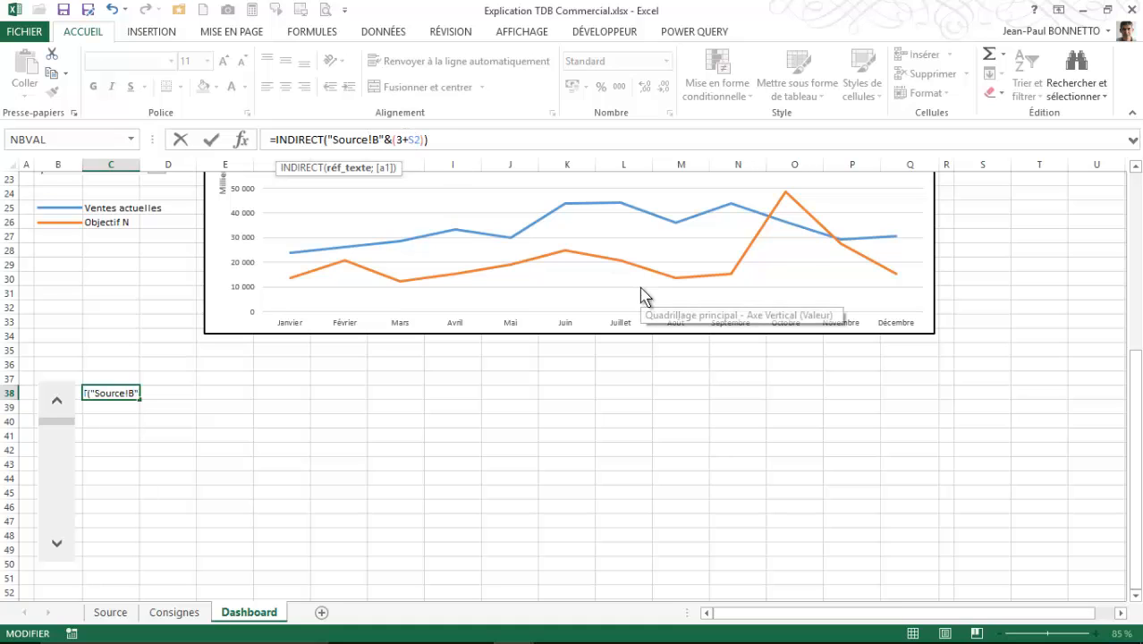
{"action": "key", "text": "Return"}
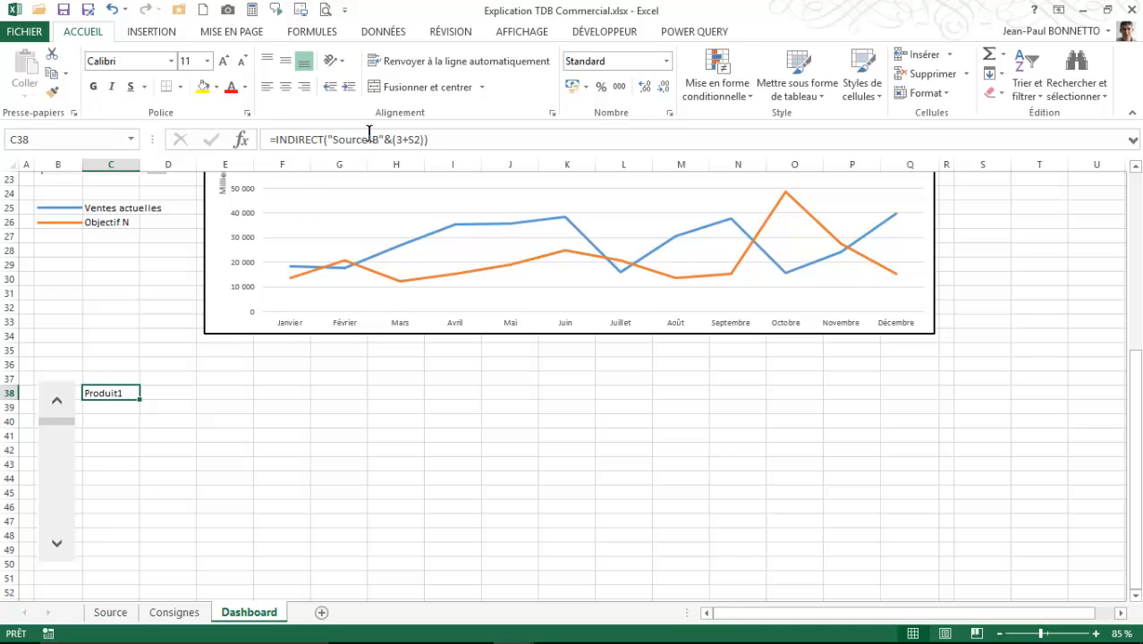
Step: Test C38 with the scroll bar in both directions, comparing it with the product list on the Source sheet
{"action": "left_click", "coordinate": [111, 612]}
{"action": "left_click", "coordinate": [72, 239]}
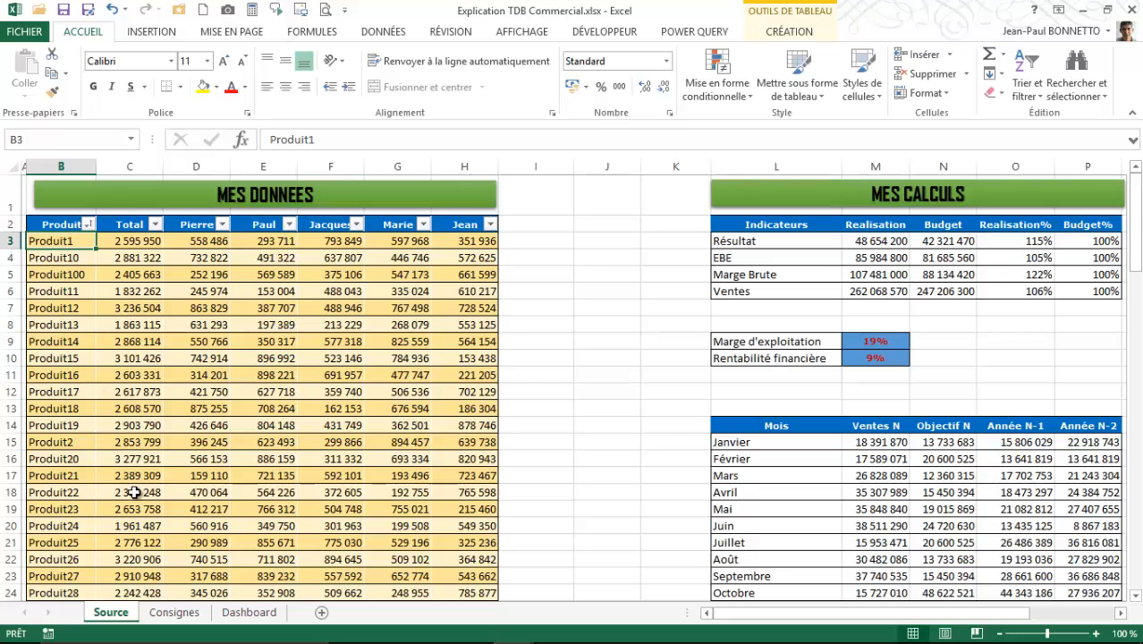
{"action": "left_click", "coordinate": [248, 613]}
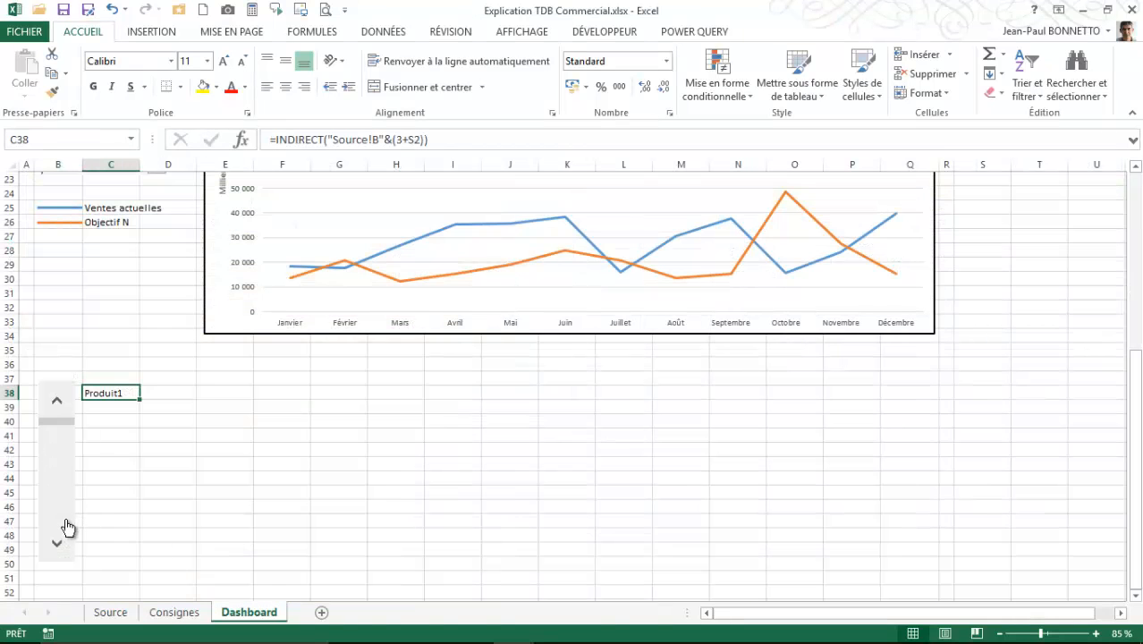
{"action": "left_click", "coordinate": [56, 542]}
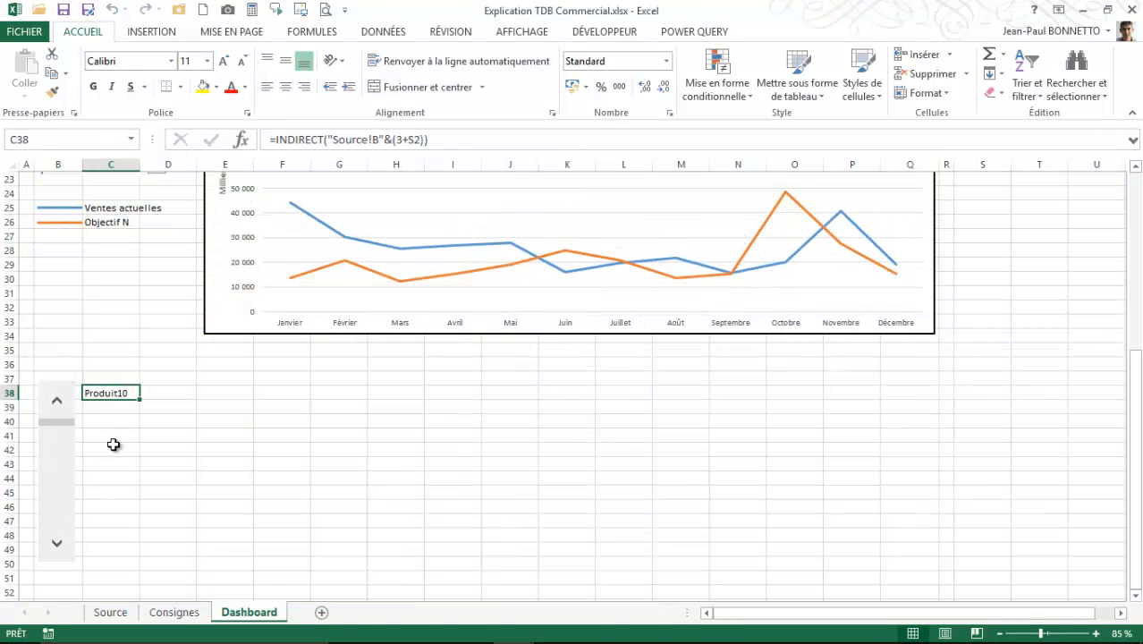
{"action": "left_click", "coordinate": [111, 613]}
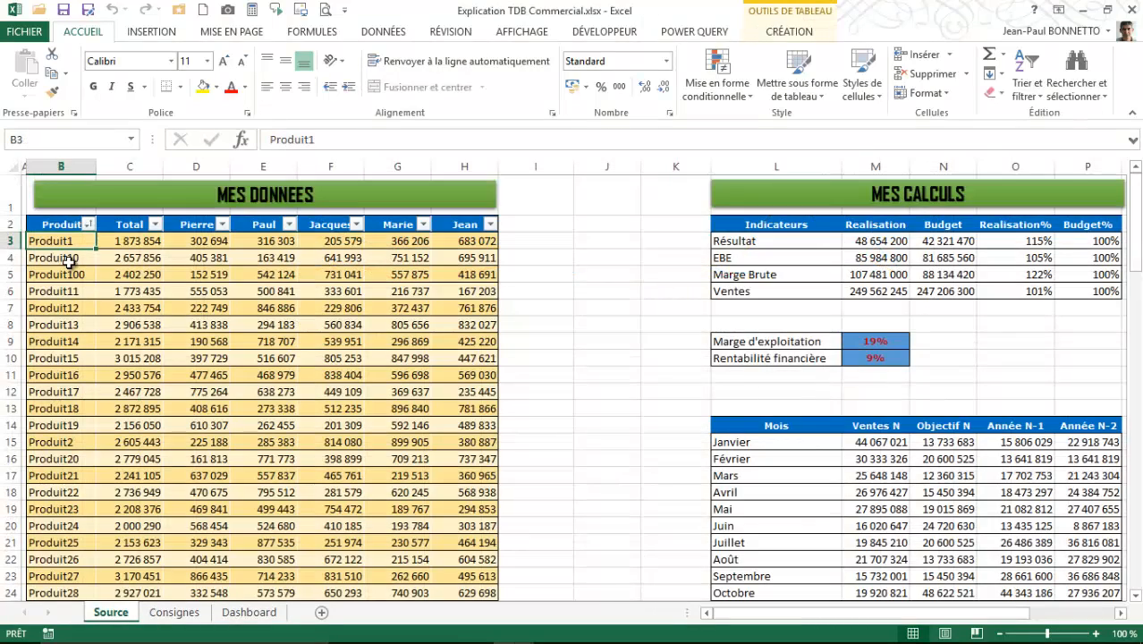
{"action": "left_click", "coordinate": [254, 617]}
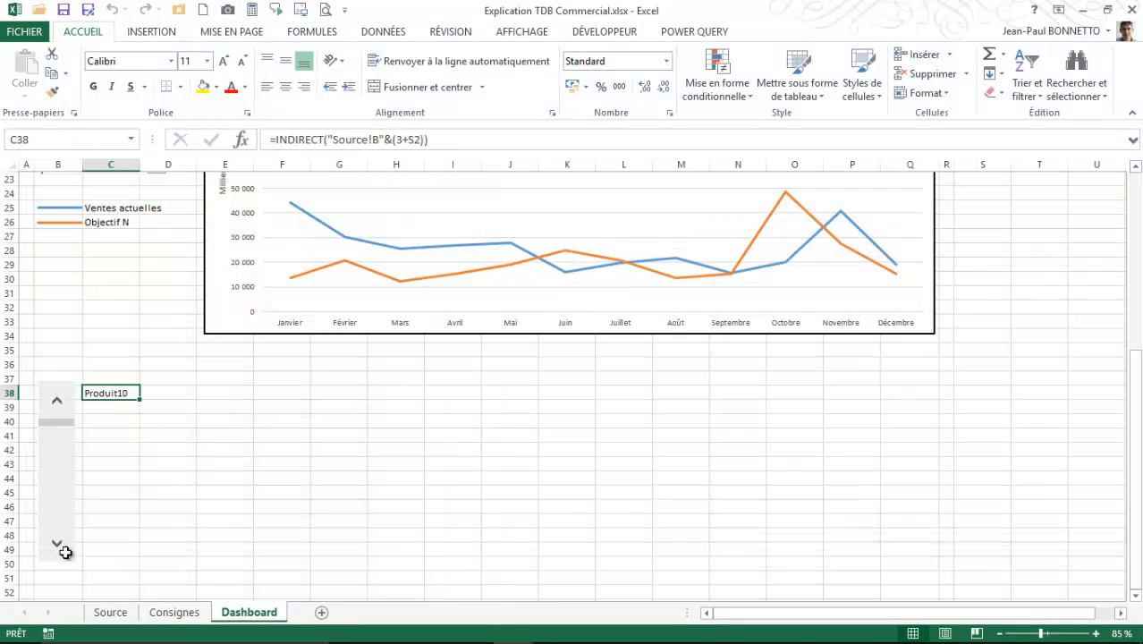
{"action": "left_click", "coordinate": [56, 542]}
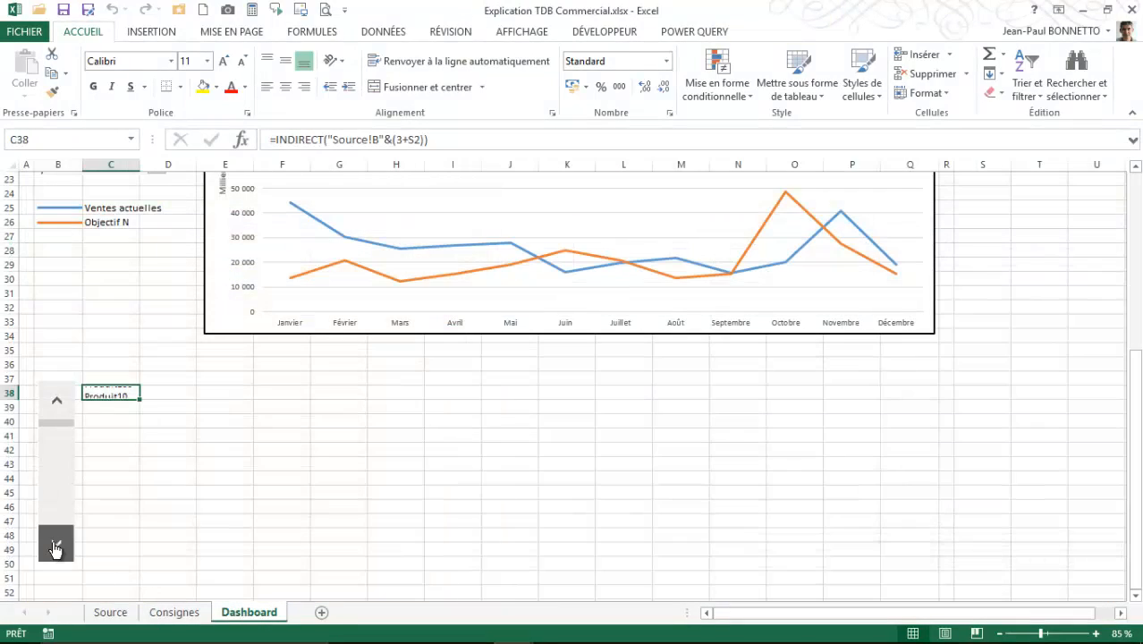
{"action": "left_click", "coordinate": [57, 407]}
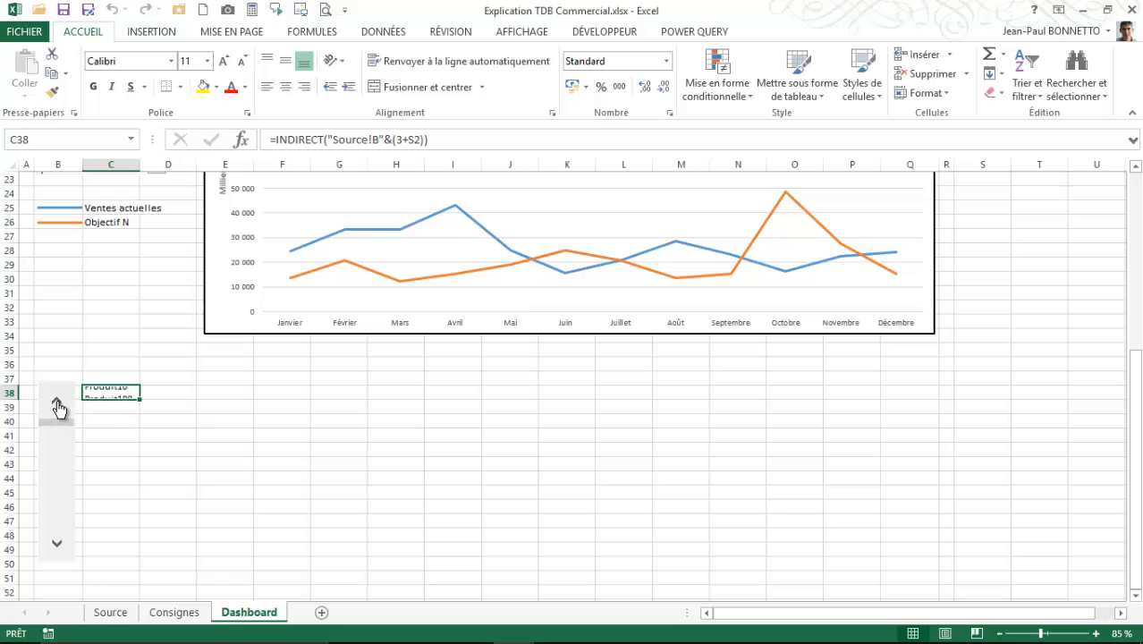
Step: Consult the Consignes instructions for C39 and start that Dashboard cell's formula with INDEX, using the name ListeProduit as the array
{"action": "left_click", "coordinate": [105, 407]}
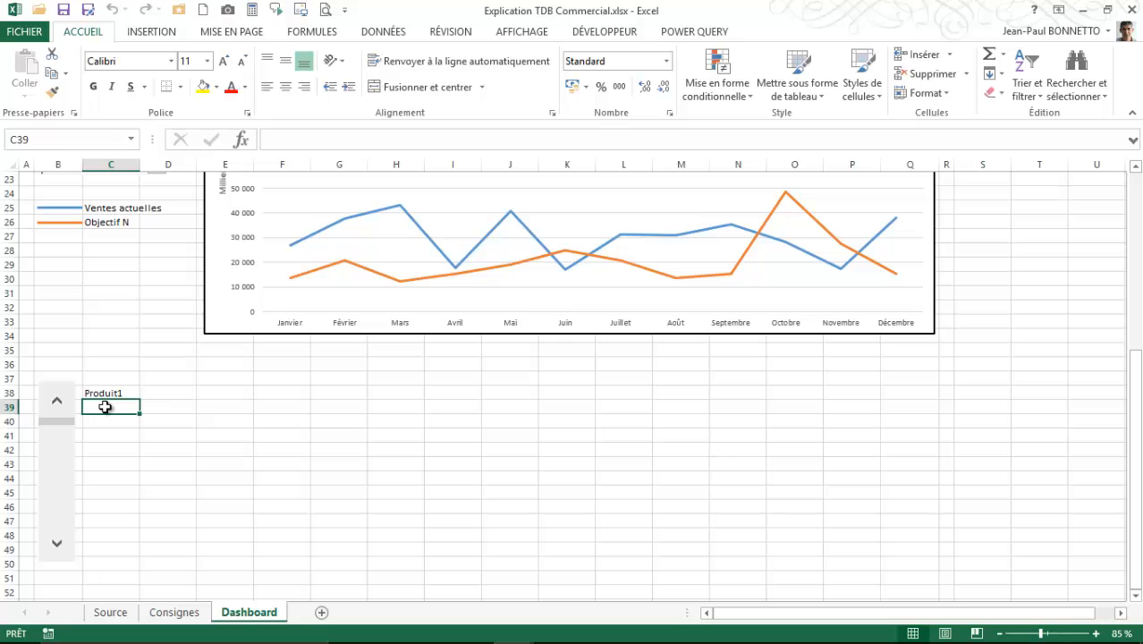
{"action": "left_click", "coordinate": [183, 614]}
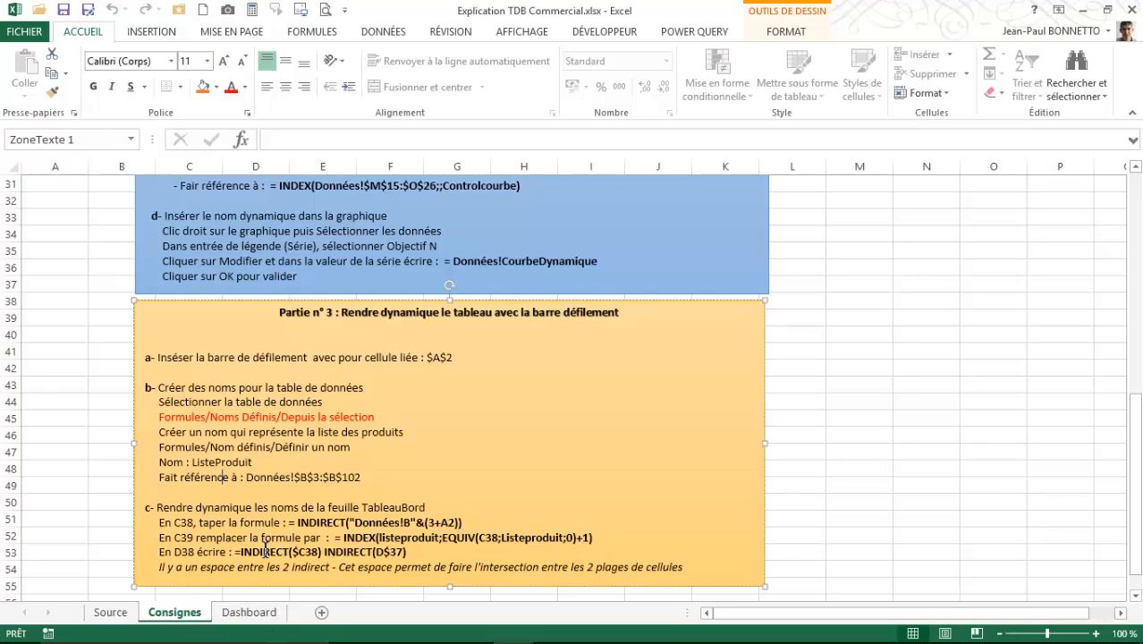
{"action": "left_click", "coordinate": [251, 616]}
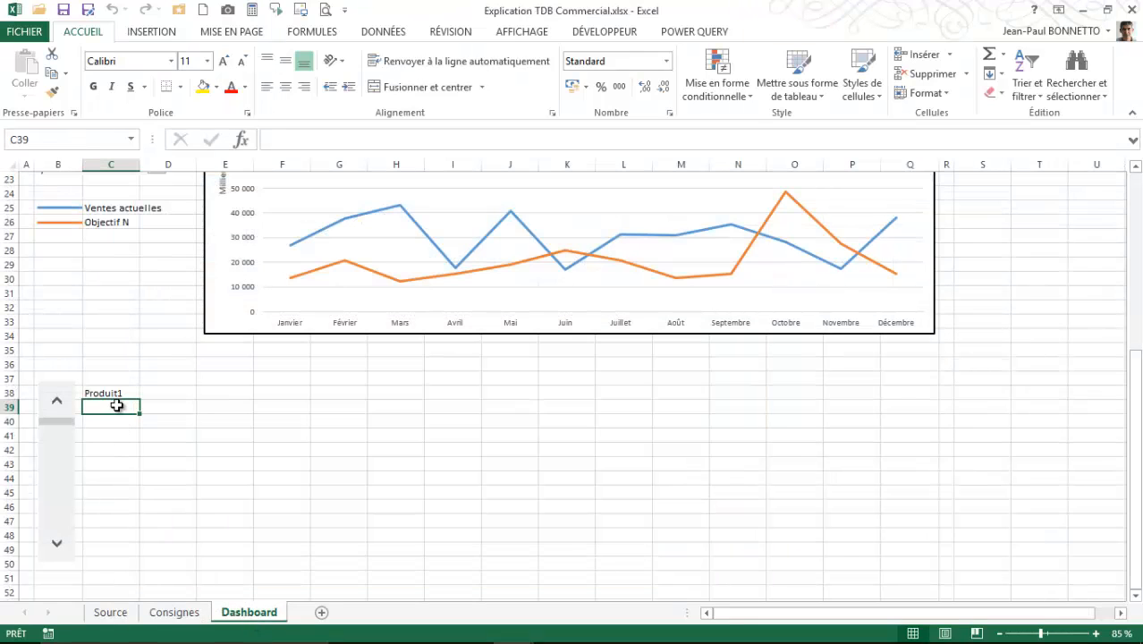
{"action": "type", "text": "=index"}
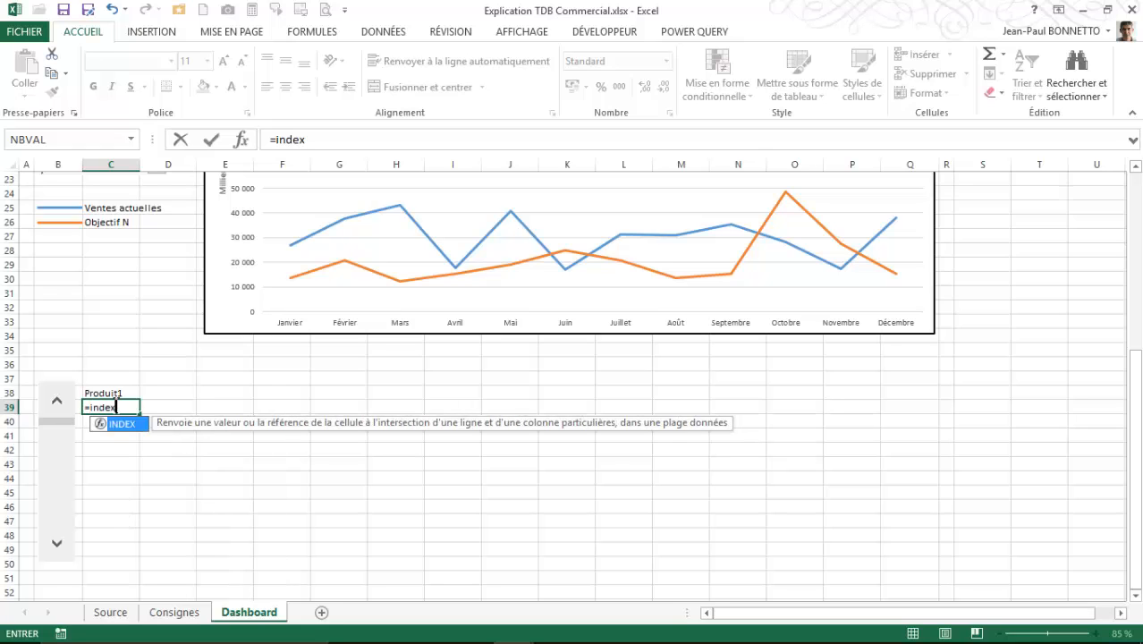
{"action": "type", "text": "("}
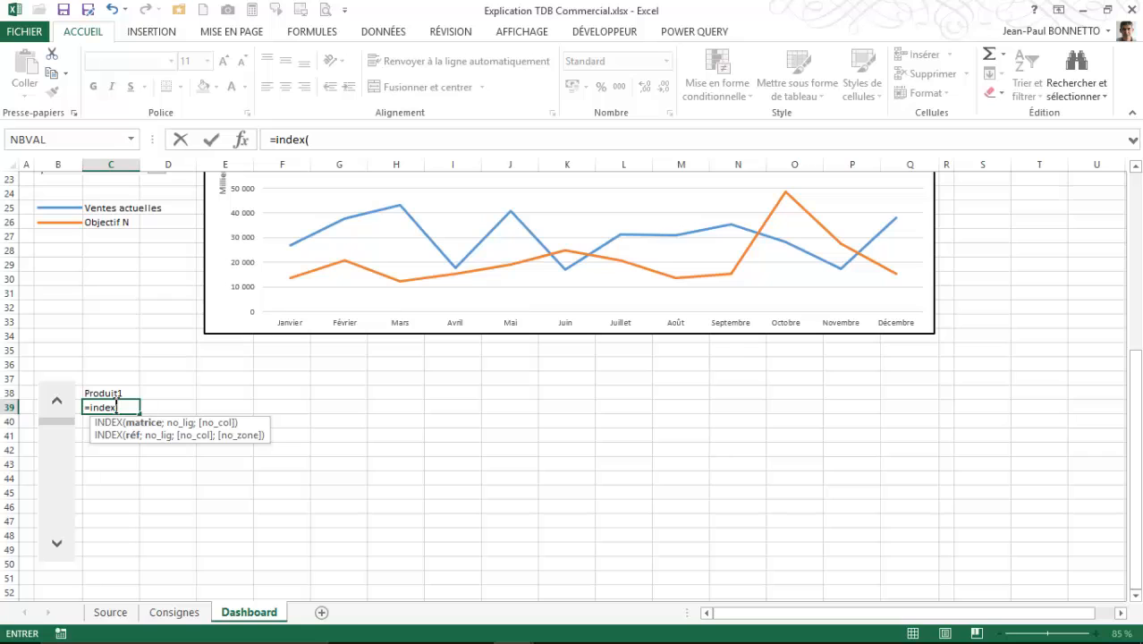
{"action": "key", "text": "F3"}
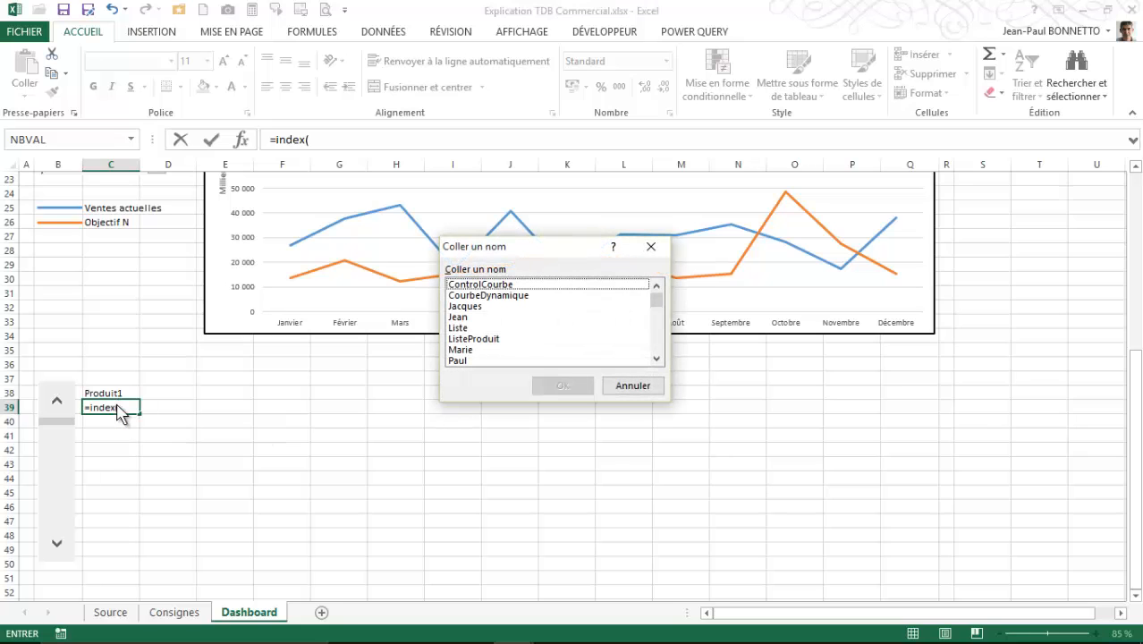
{"action": "left_click", "coordinate": [473, 340]}
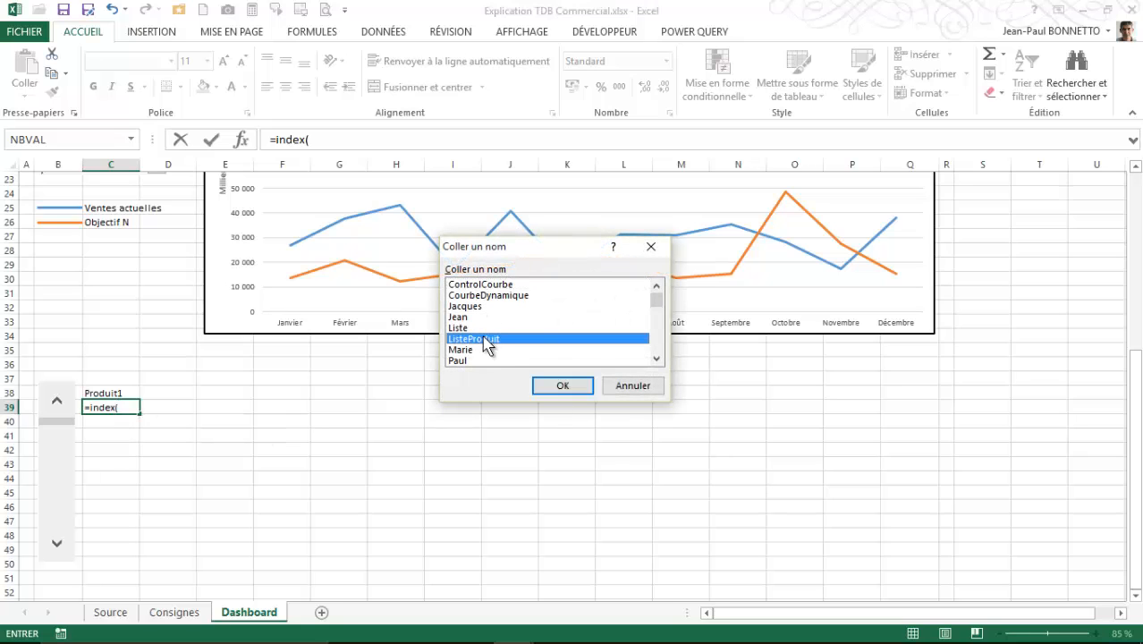
{"action": "left_click", "coordinate": [563, 386]}
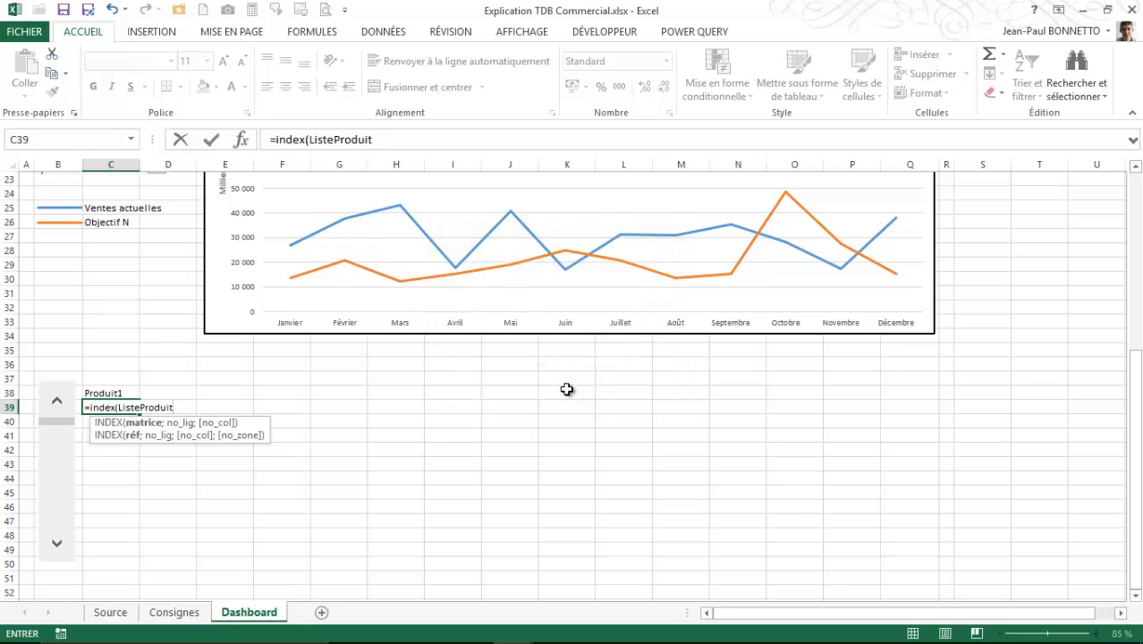
Step: Complete the formula in C39 so it reads =INDEX(ListeProduit;EQUIV(C38;ListeProduit;0)+1)
{"action": "type", "text": ";"}
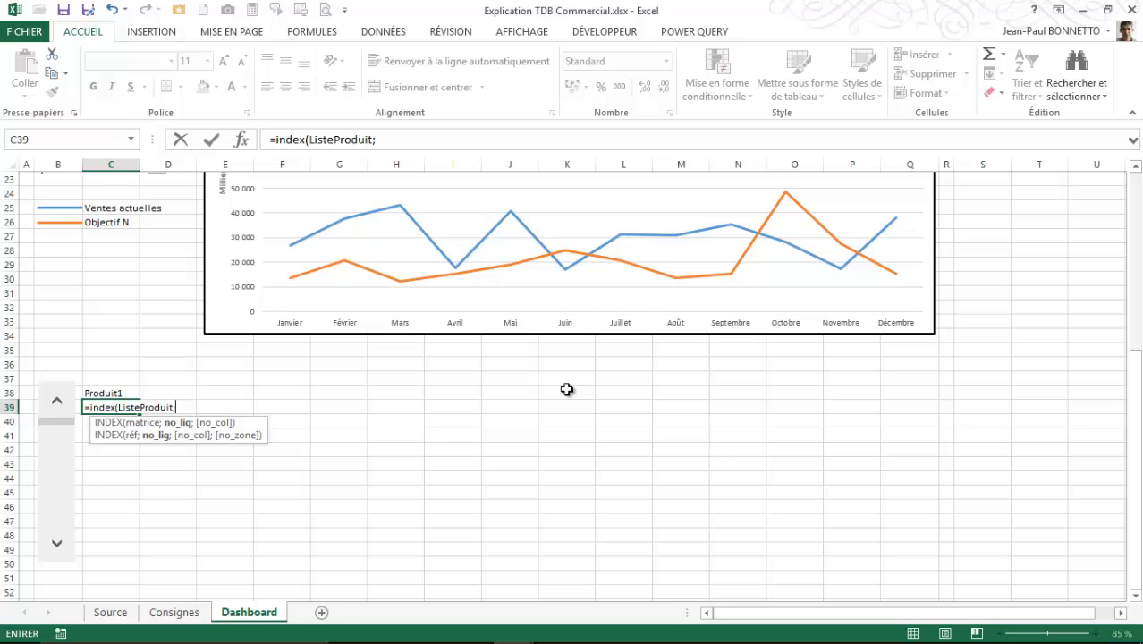
{"action": "type", "text": "equiv"}
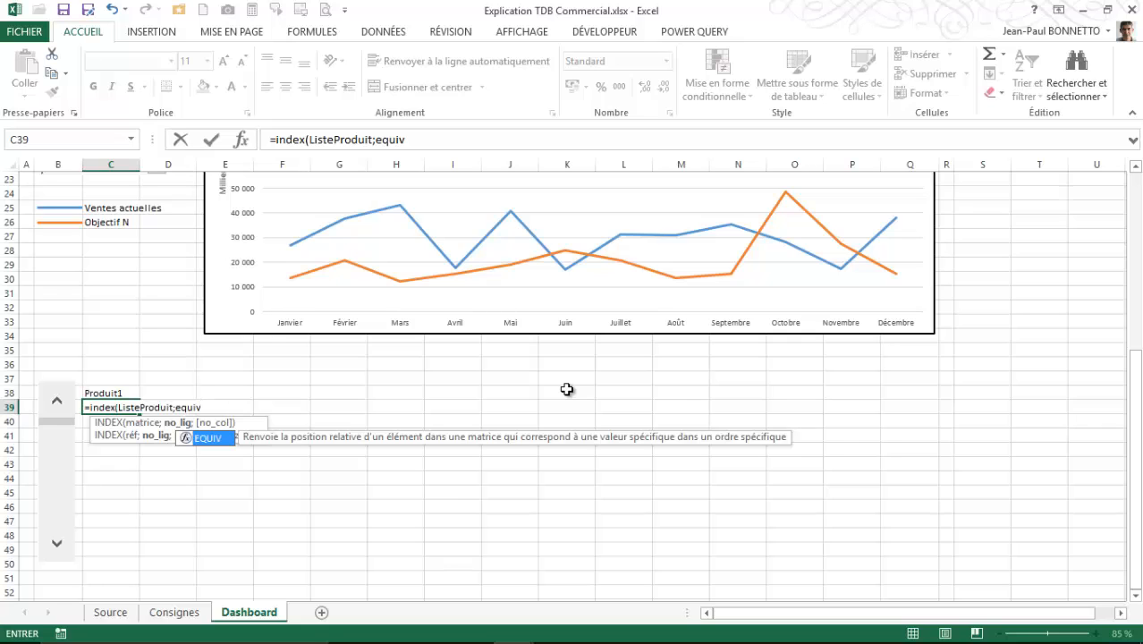
{"action": "type", "text": "("}
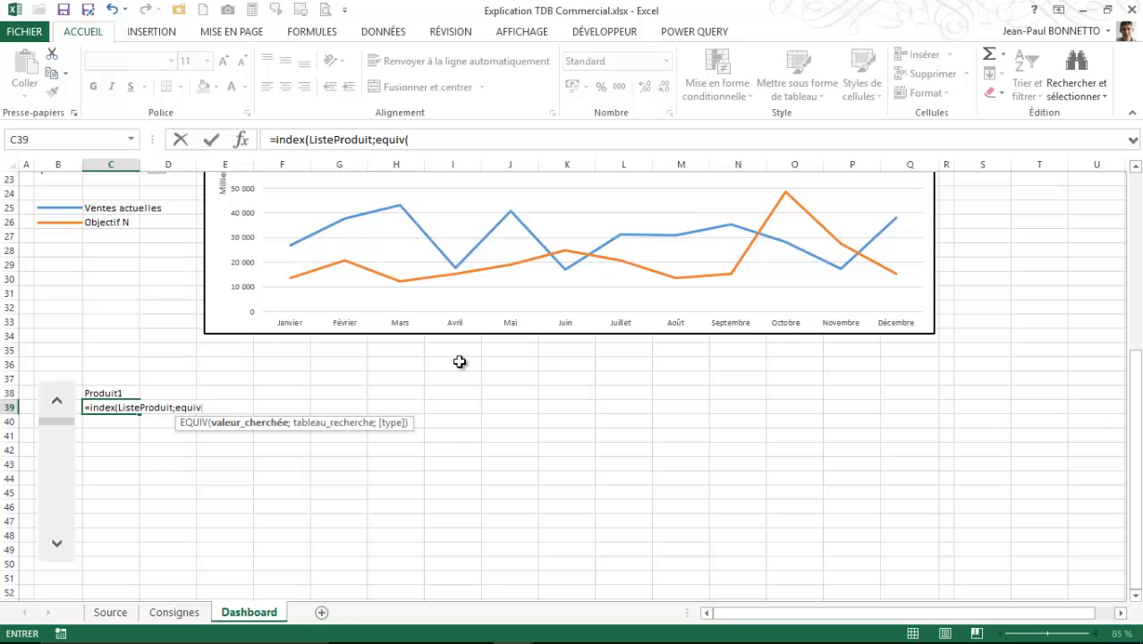
{"action": "left_click", "coordinate": [108, 393]}
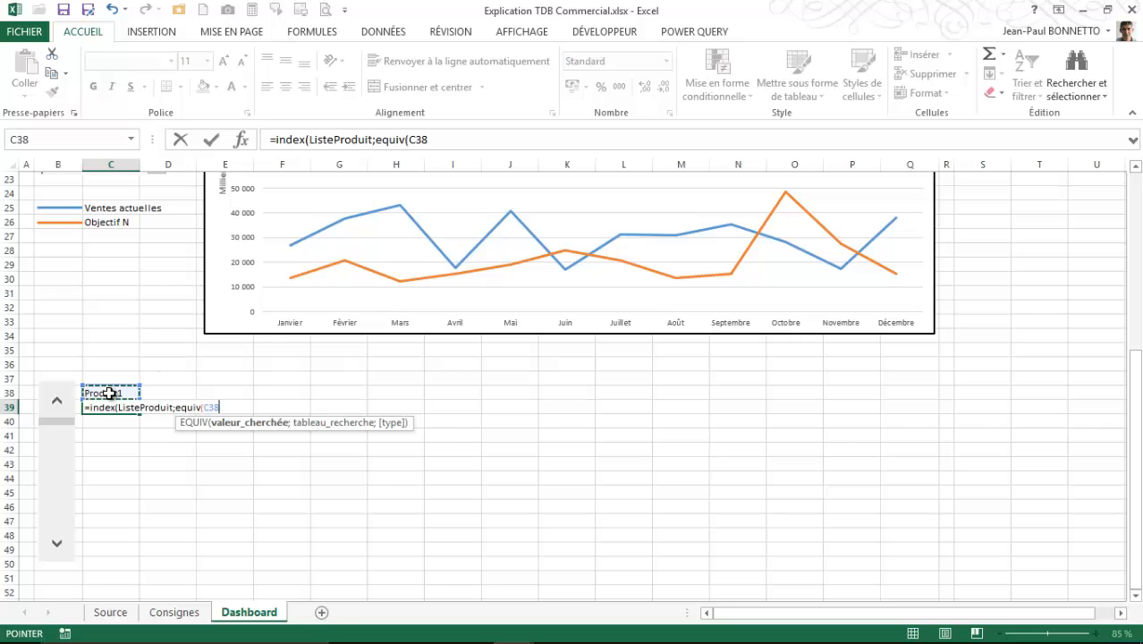
{"action": "type", "text": ";"}
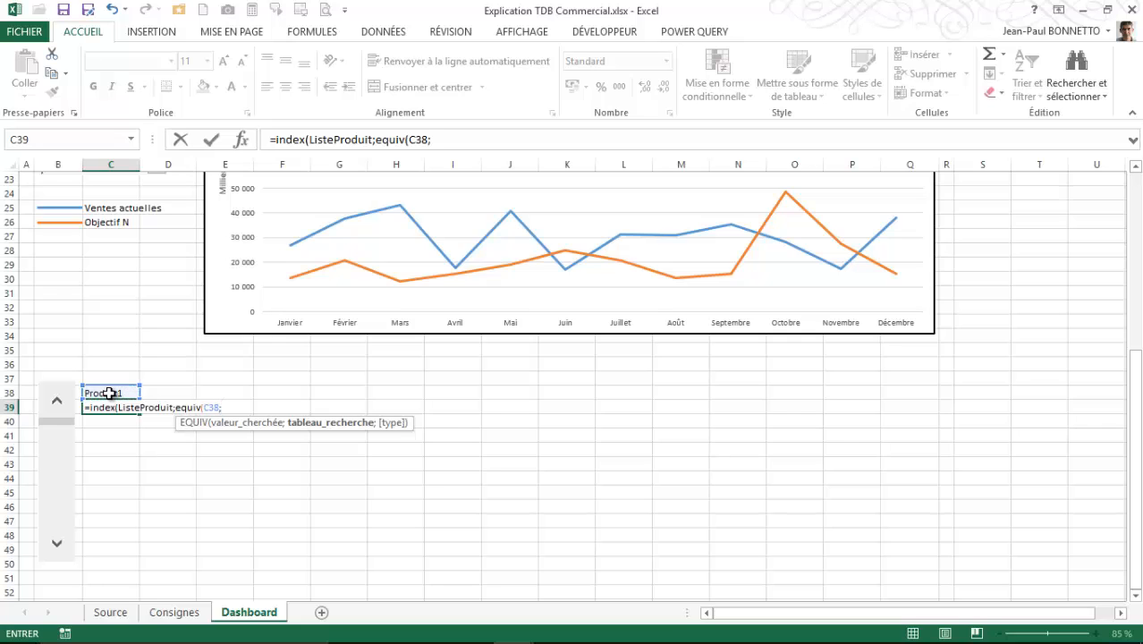
{"action": "key", "text": "F3"}
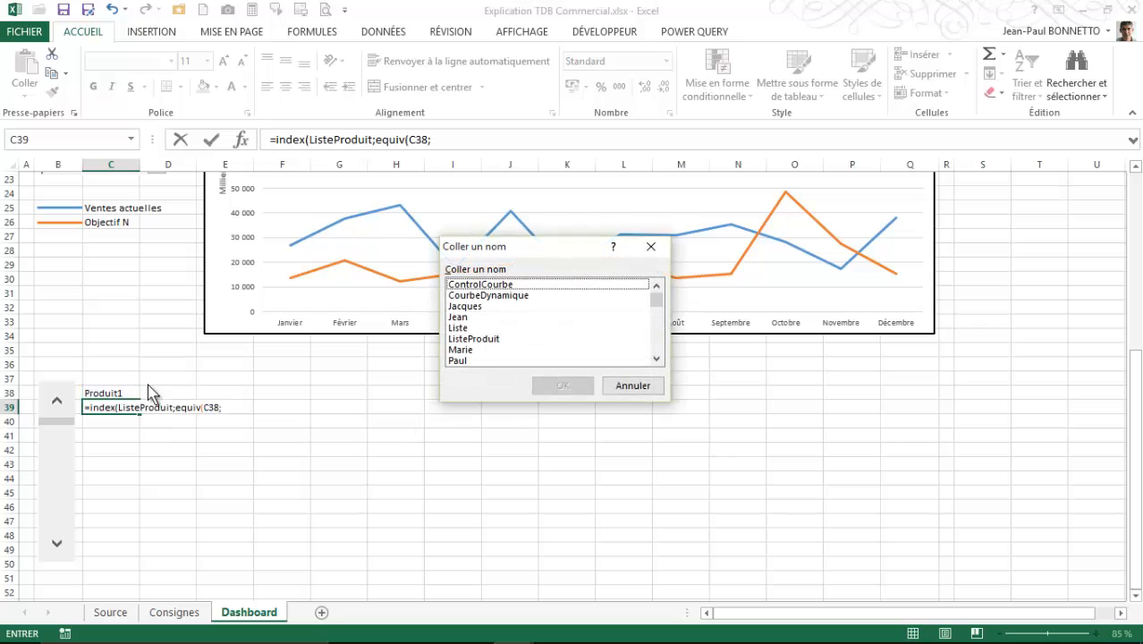
{"action": "left_click", "coordinate": [478, 340]}
{"action": "double_click", "coordinate": [478, 339]}
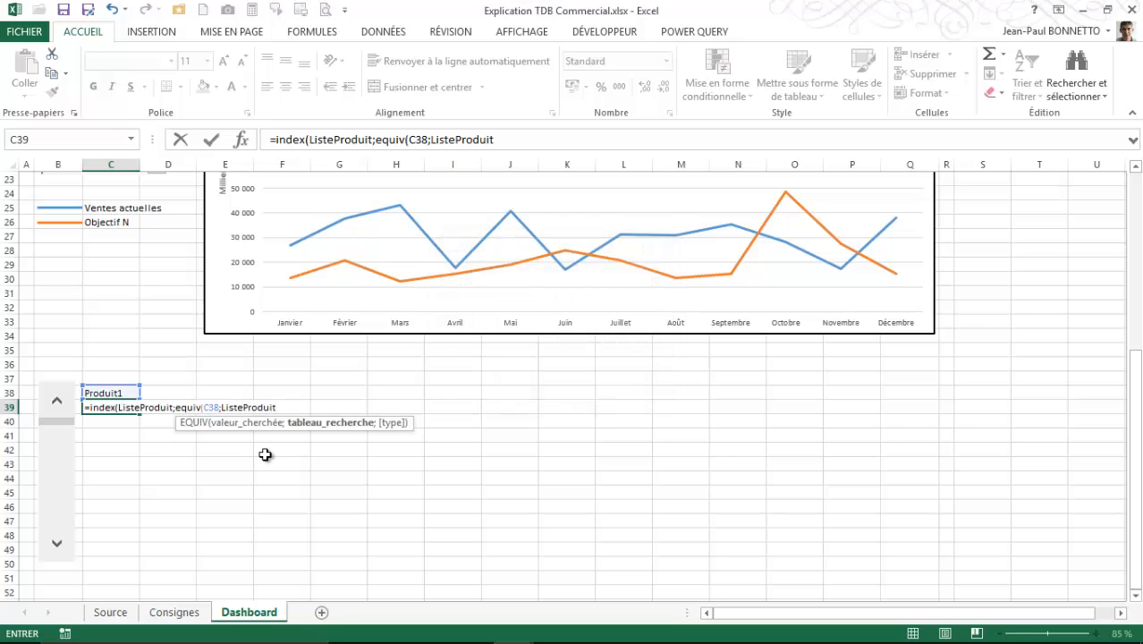
{"action": "type", "text": ";"}
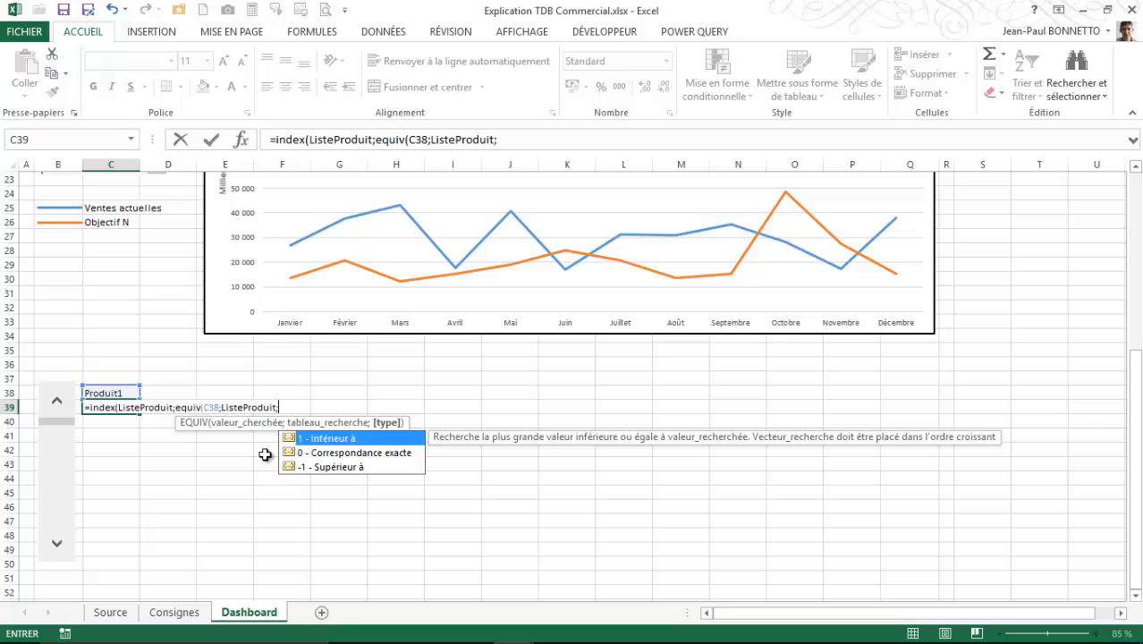
{"action": "double_click", "coordinate": [331, 452]}
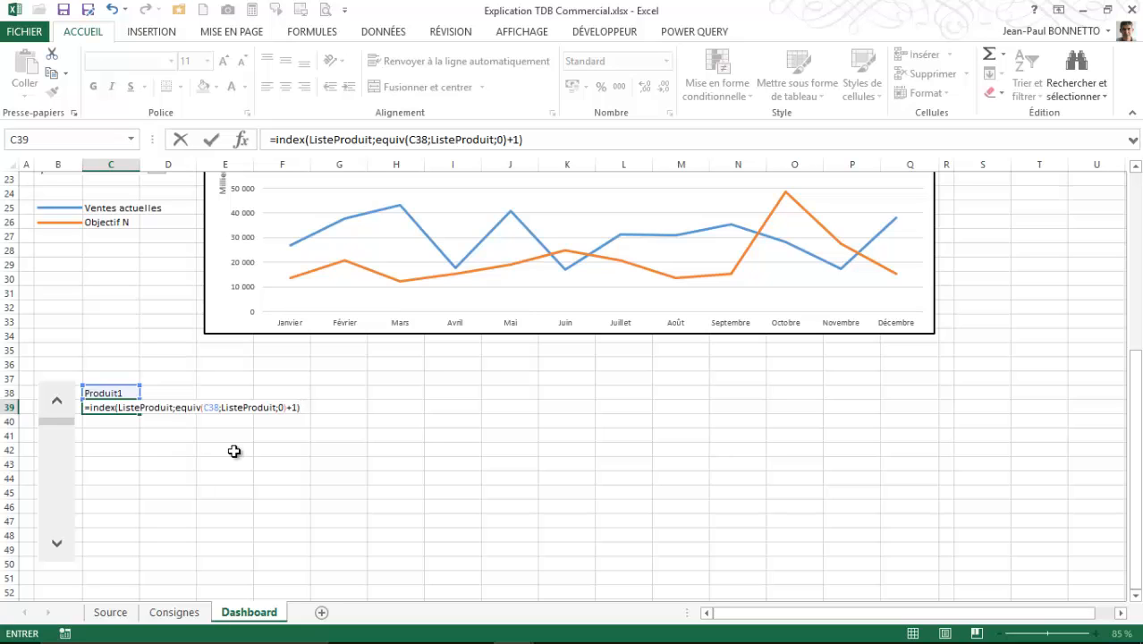
{"action": "key", "text": "Return"}
Step: Fill the C39 formula down through C47, then check the formula in C38
{"action": "left_click", "coordinate": [106, 404]}
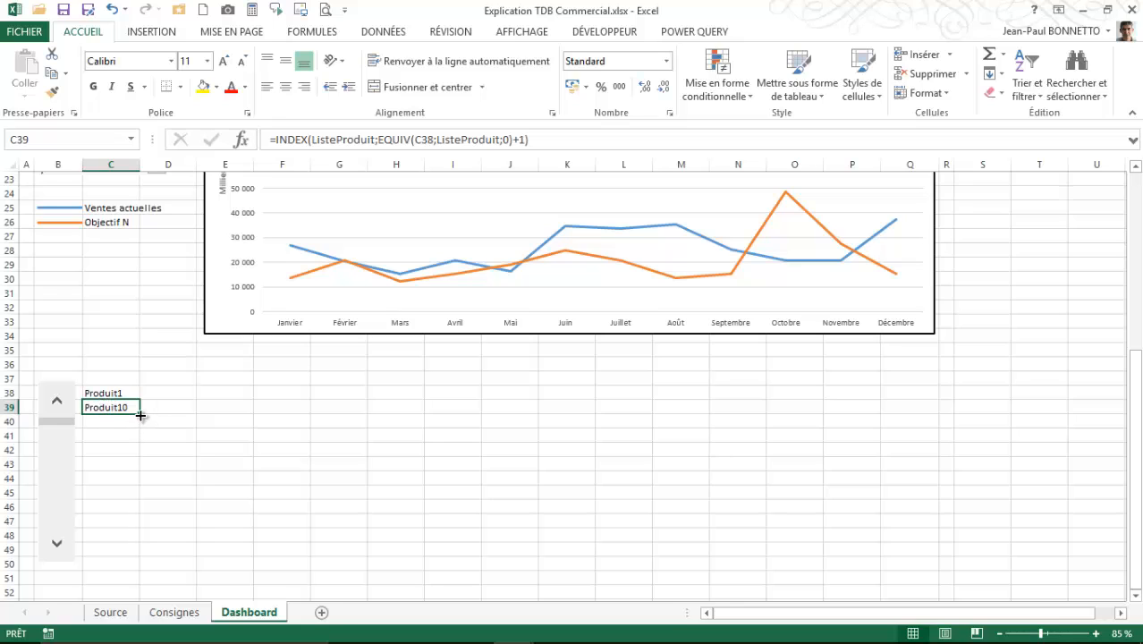
{"action": "left_click_drag", "start_coordinate": [141, 416], "coordinate": [130, 531]}
{"action": "left_click", "coordinate": [105, 394]}
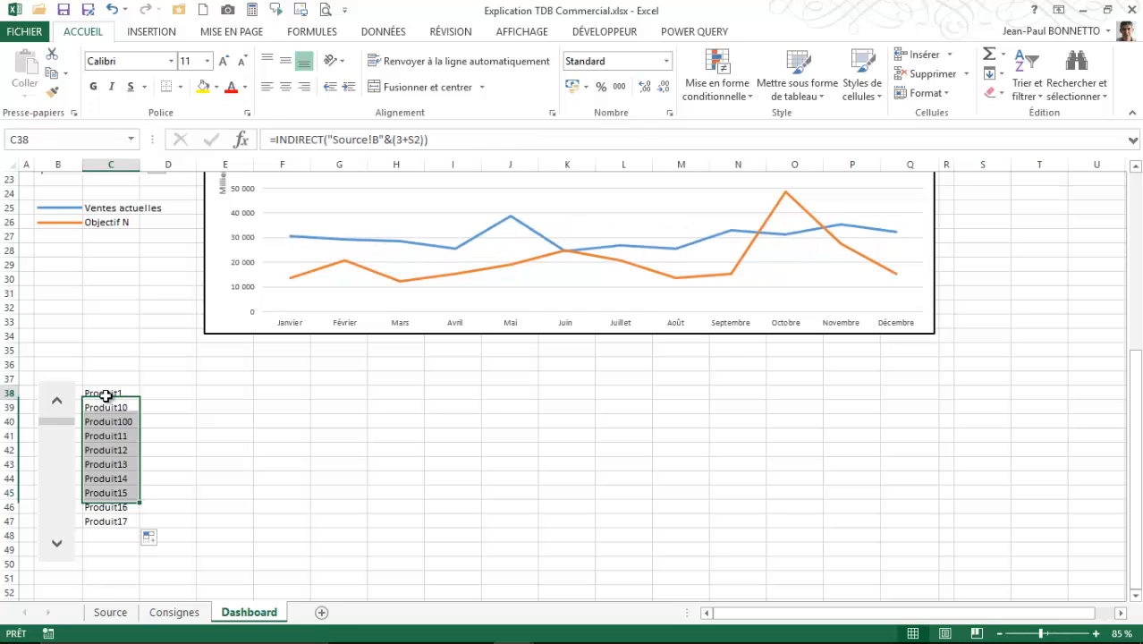
{"action": "left_click", "coordinate": [105, 394]}
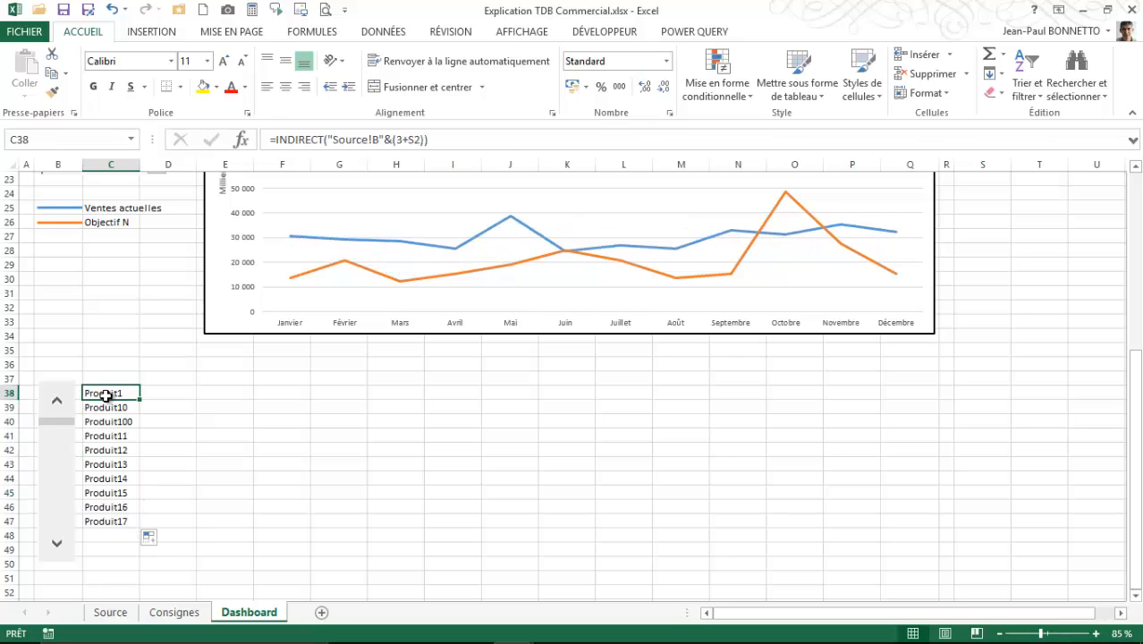
Step: Move the vertical scroll bar up slightly so it starts in row 37, and try it on the product list
{"action": "right_click", "coordinate": [52, 385]}
{"action": "key", "text": "Escape"}
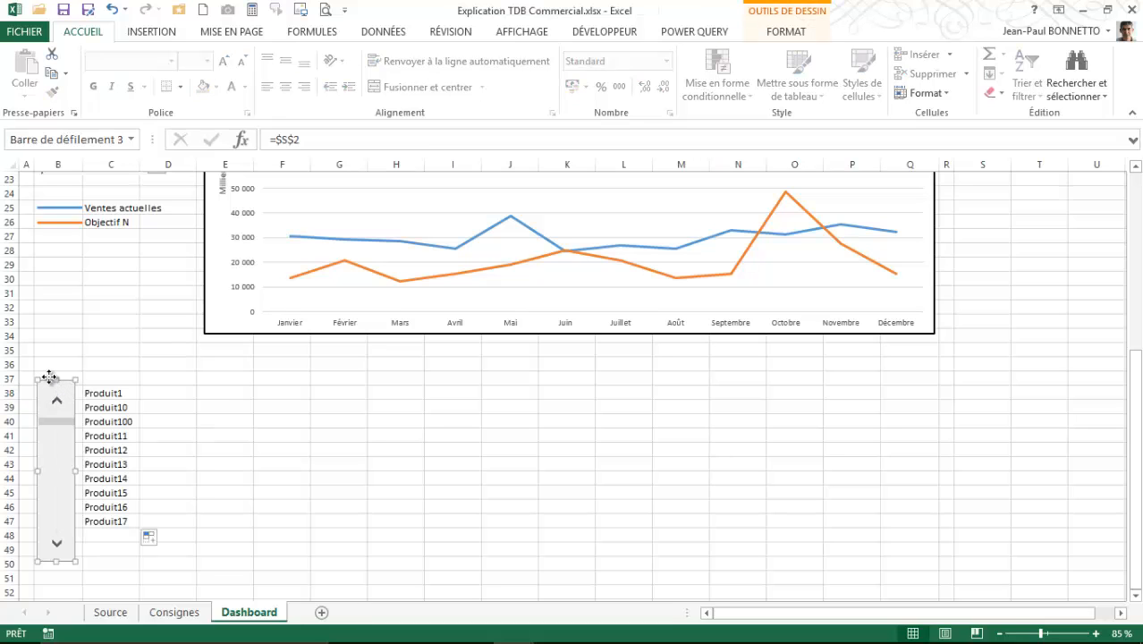
{"action": "left_click_drag", "start_coordinate": [49, 376], "coordinate": [48, 373]}
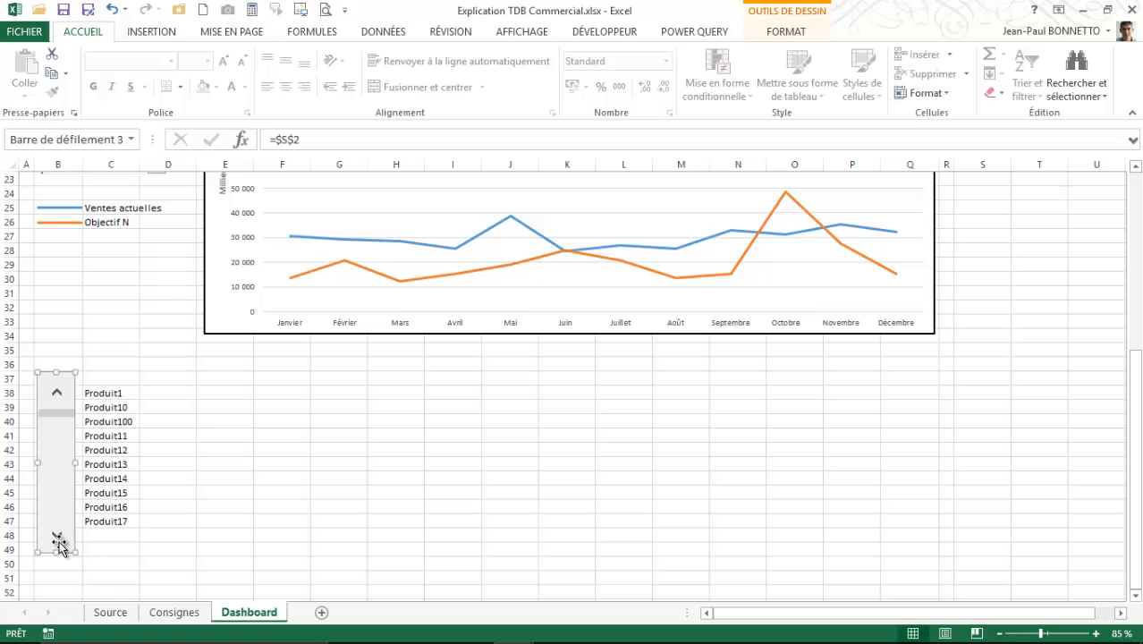
{"action": "left_click", "coordinate": [158, 562]}
{"action": "left_click", "coordinate": [57, 544]}
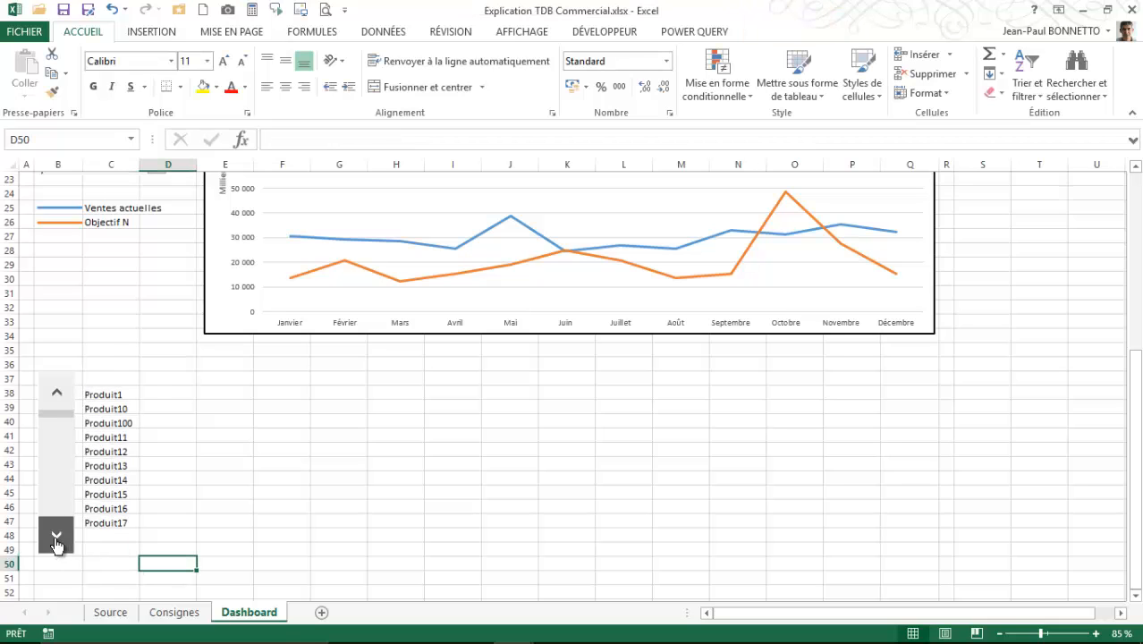
{"action": "left_click", "coordinate": [57, 544]}
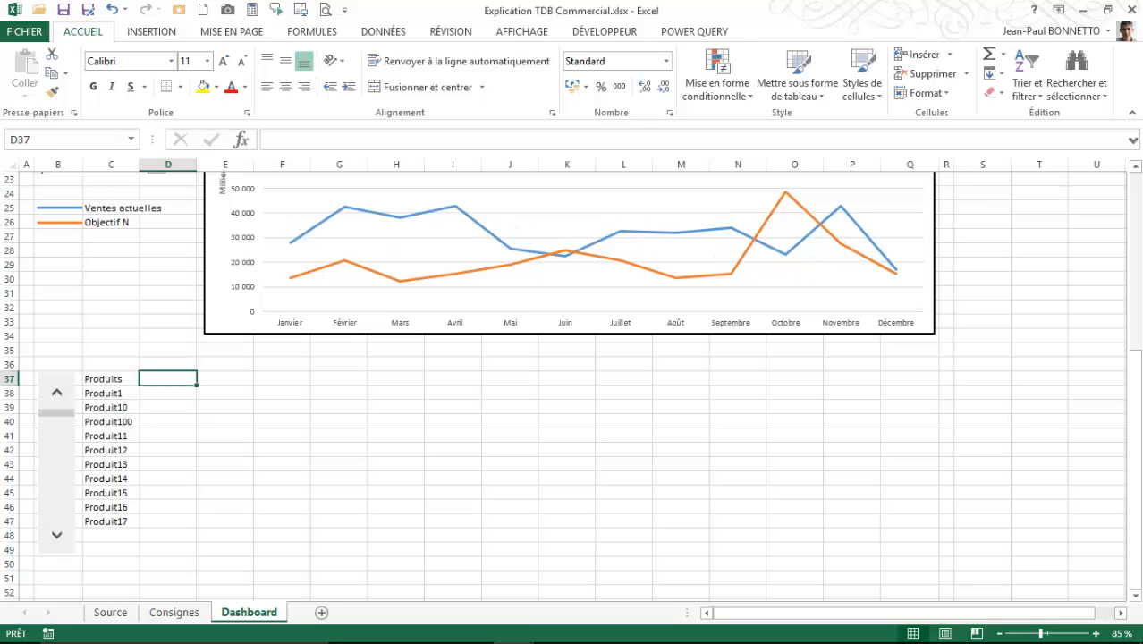
Step: Switch to the Tableau Bord - Commercial.xlsx workbook and examine the TableauBord formulas in C45 and D45 and the Total header they rely on
{"action": "mouse_move", "coordinate": [513, 627]}
{"action": "mouse_move", "coordinate": [379, 552]}
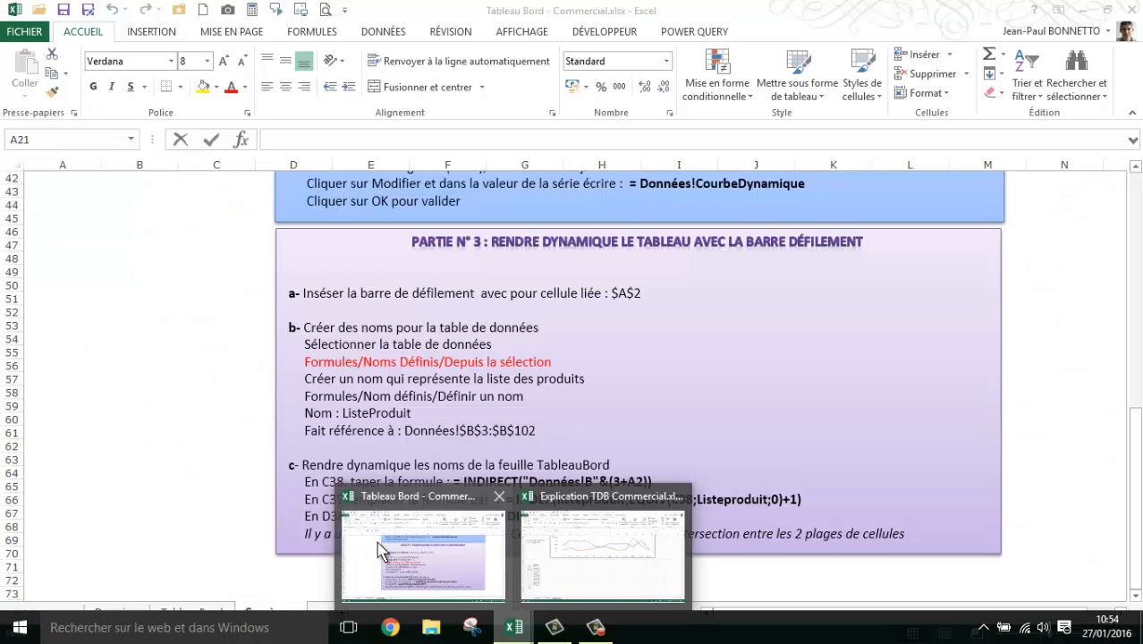
{"action": "left_click", "coordinate": [412, 559]}
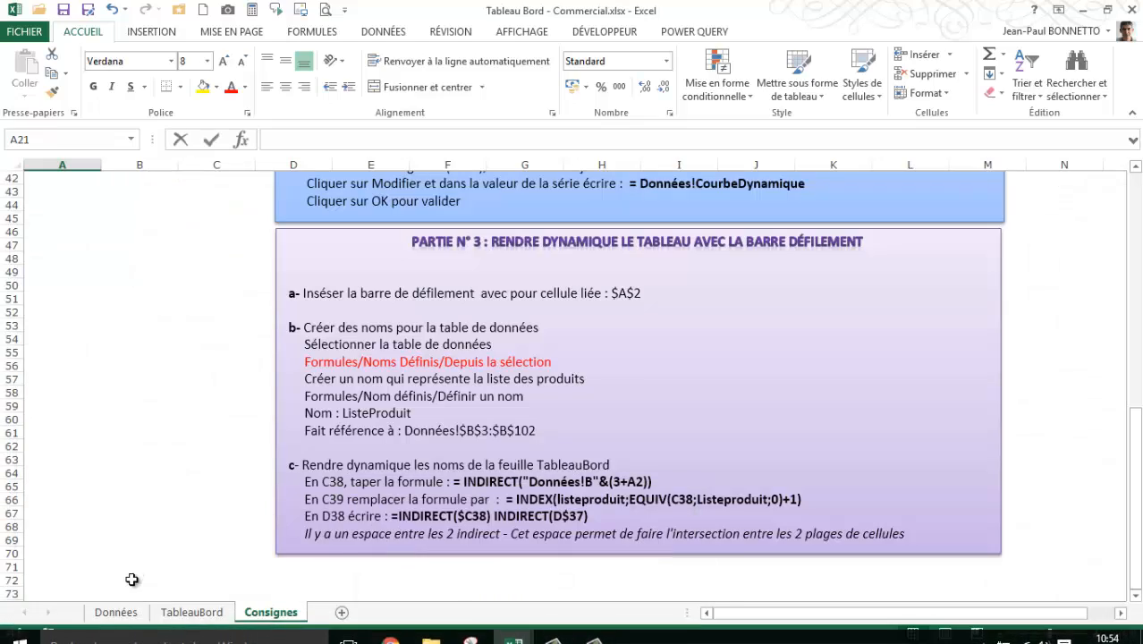
{"action": "left_click", "coordinate": [116, 613]}
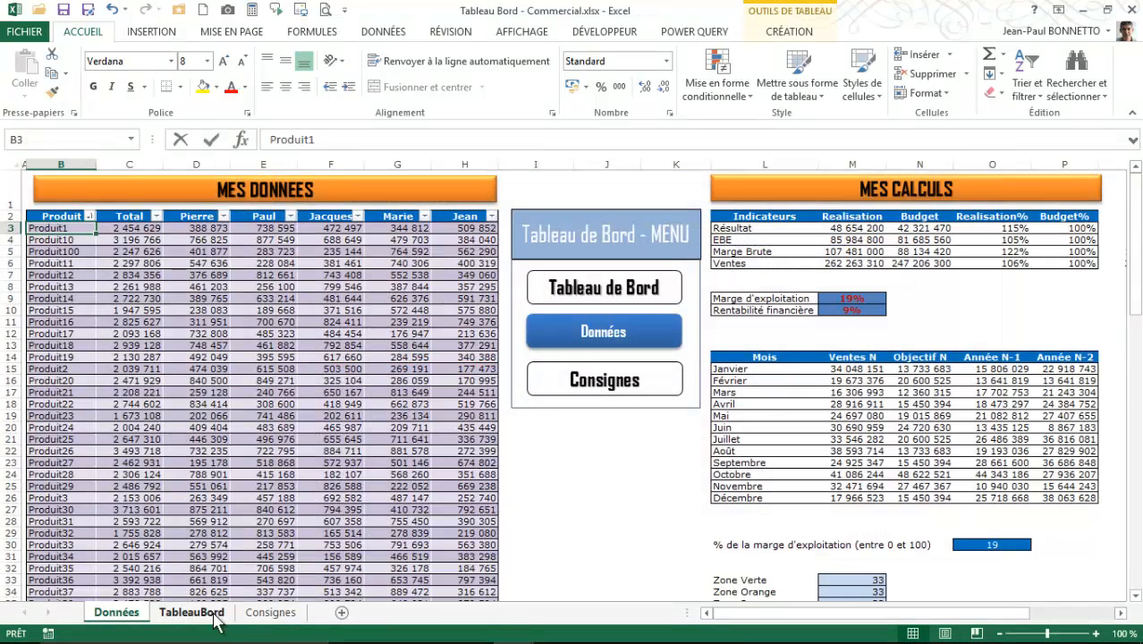
{"action": "left_click", "coordinate": [204, 613]}
{"action": "left_click", "coordinate": [134, 442]}
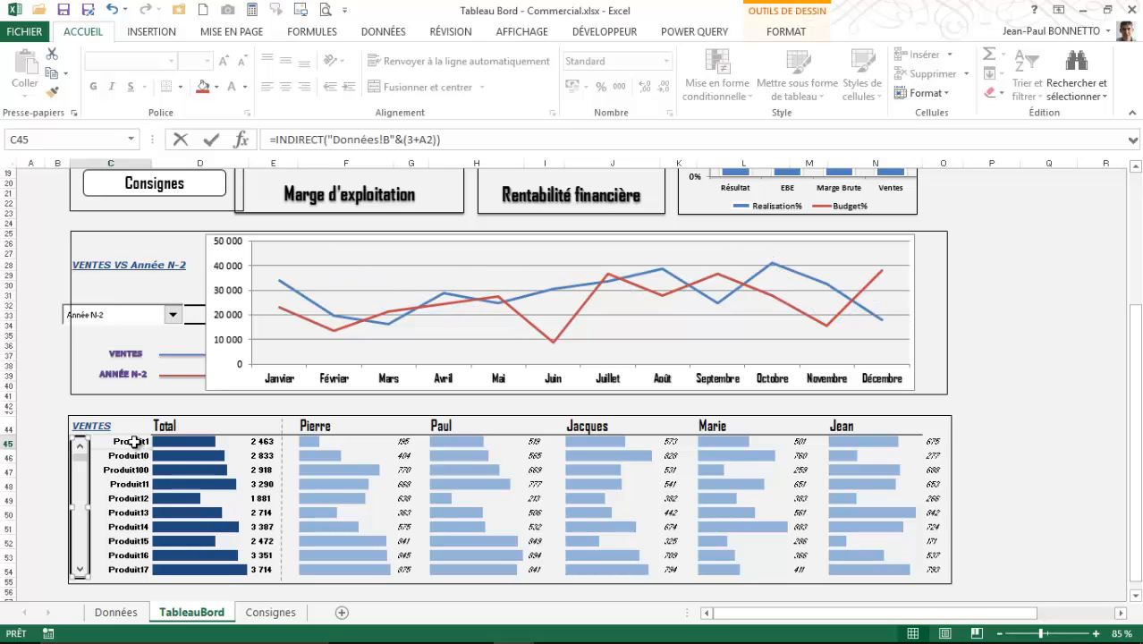
{"action": "left_click", "coordinate": [185, 443]}
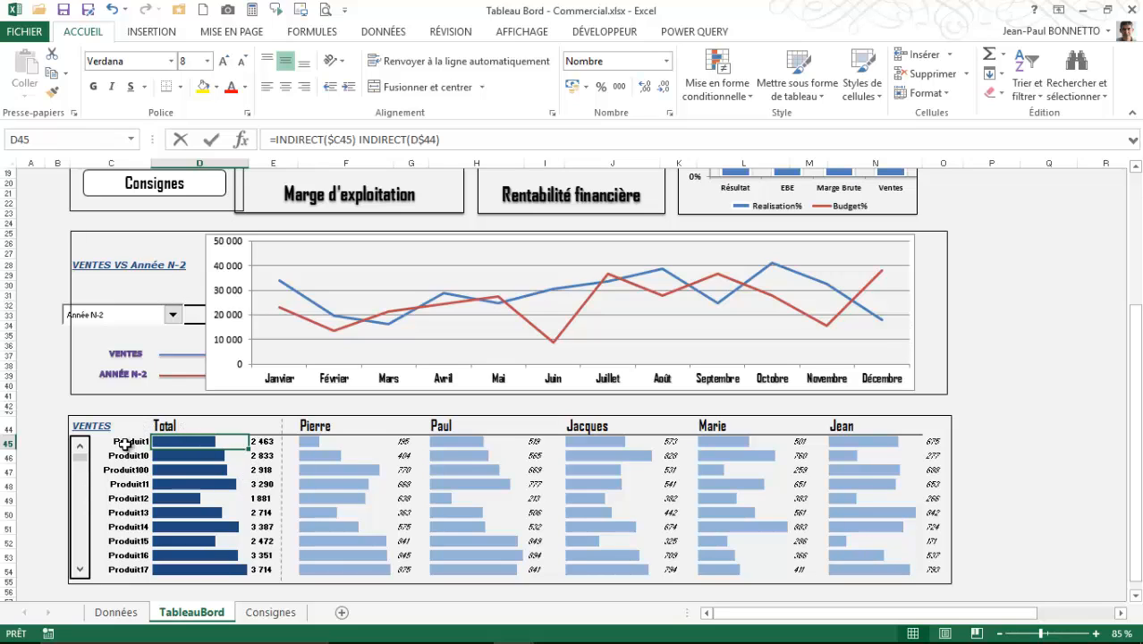
{"action": "left_click", "coordinate": [191, 426]}
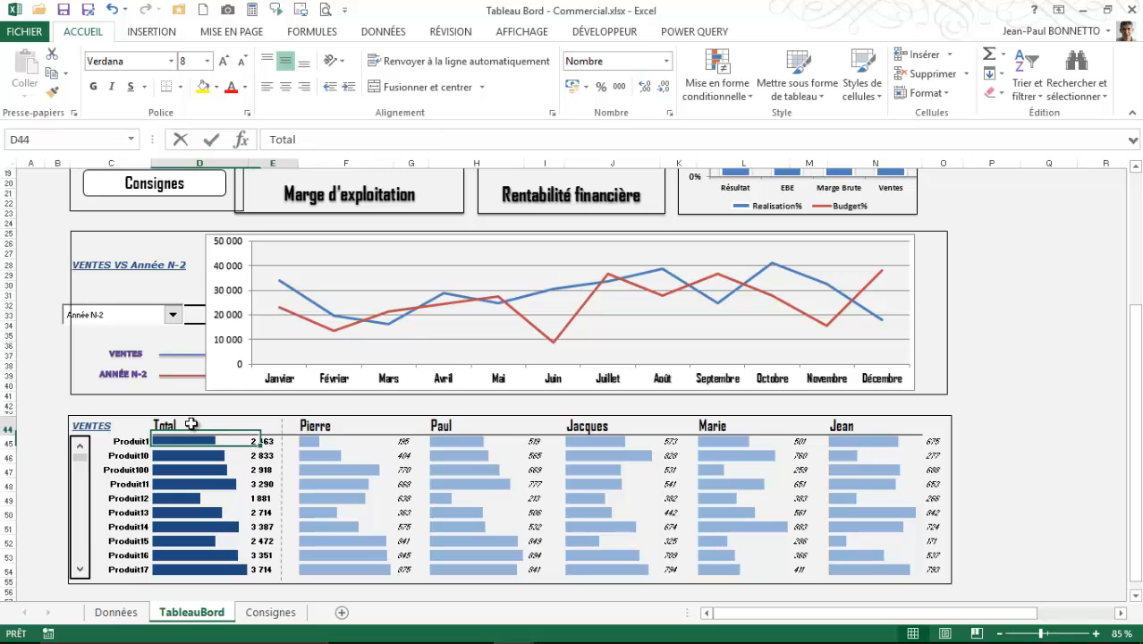
Step: On the Données sheet, locate the Total header and the Produit1 row, B3:H3, that the intersection formula uses
{"action": "left_click", "coordinate": [117, 612]}
{"action": "left_click", "coordinate": [132, 218]}
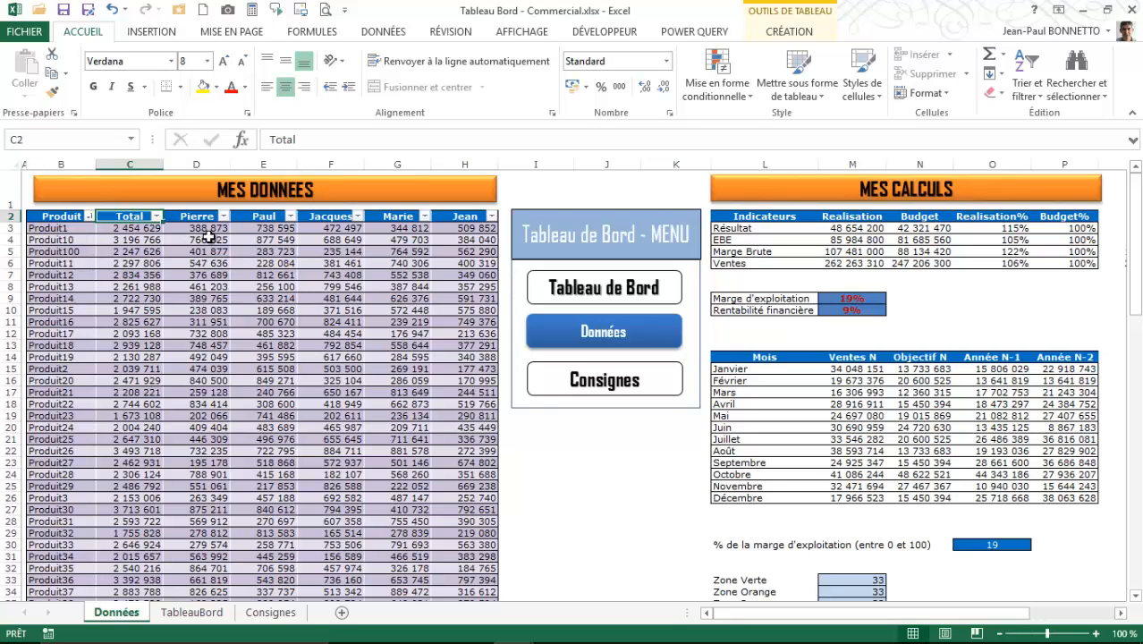
{"action": "left_click_drag", "start_coordinate": [58, 228], "coordinate": [474, 228]}
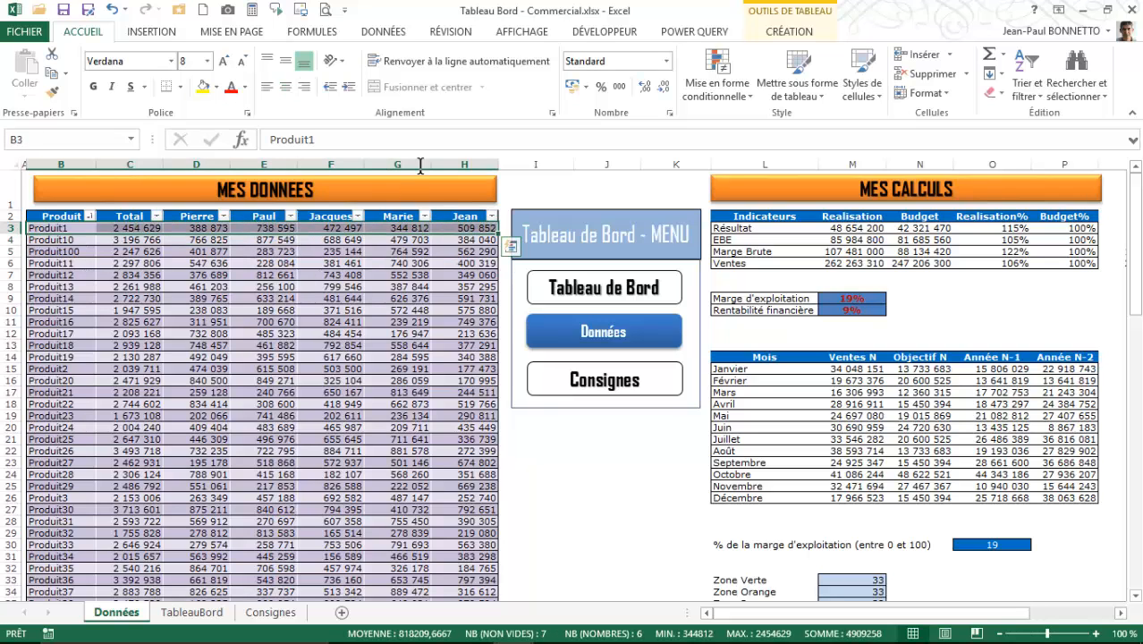
Step: Open the name manager, review the salesperson and product names, and show the range that Total refers to
{"action": "left_click", "coordinate": [311, 33]}
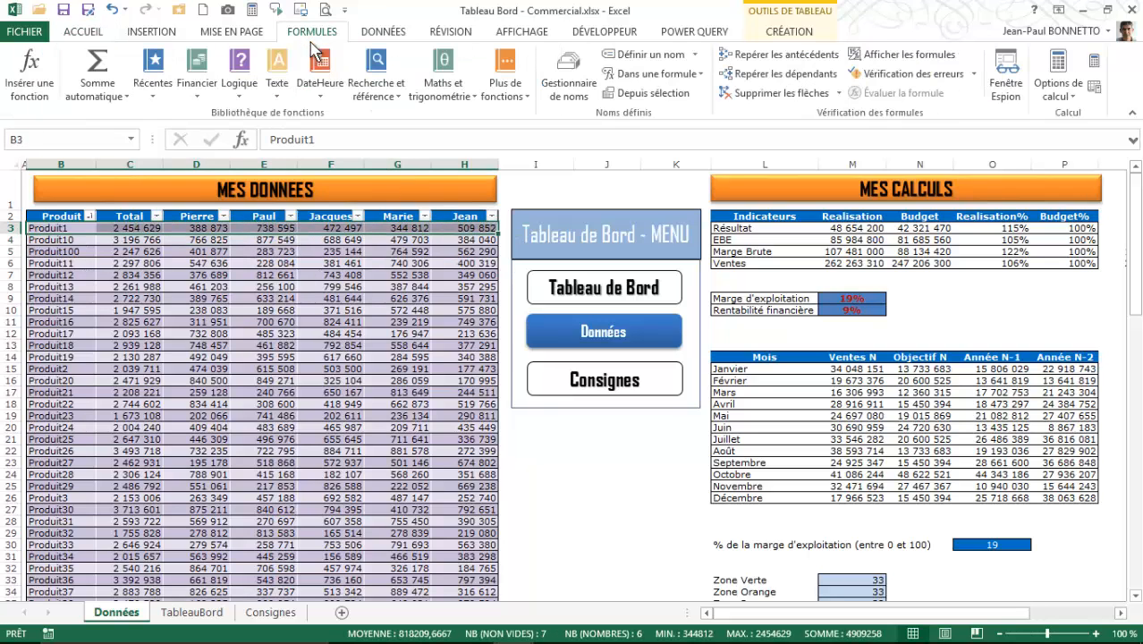
{"action": "left_click", "coordinate": [569, 82]}
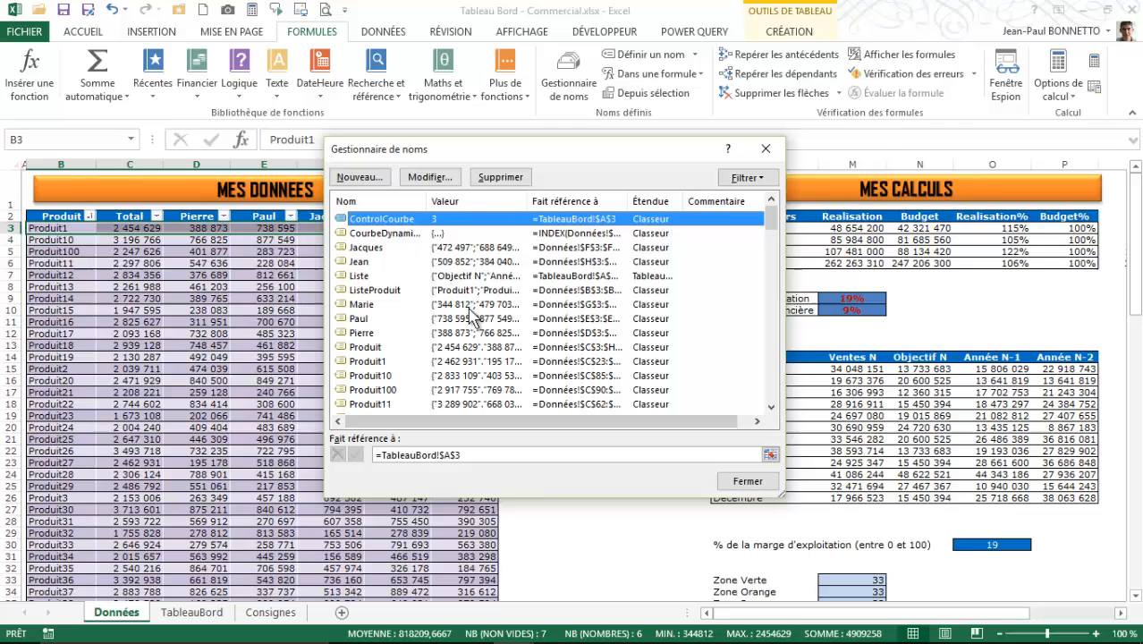
{"action": "left_click", "coordinate": [364, 249]}
{"action": "left_click", "coordinate": [366, 265]}
{"action": "left_click", "coordinate": [458, 250]}
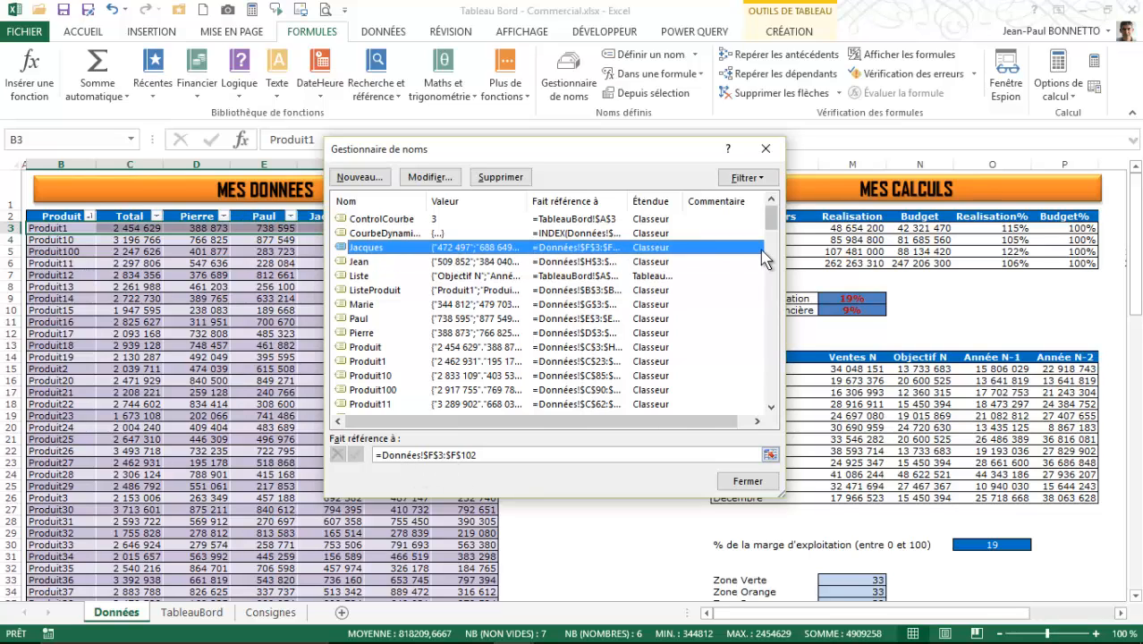
{"action": "left_click_drag", "start_coordinate": [771, 226], "coordinate": [770, 249]}
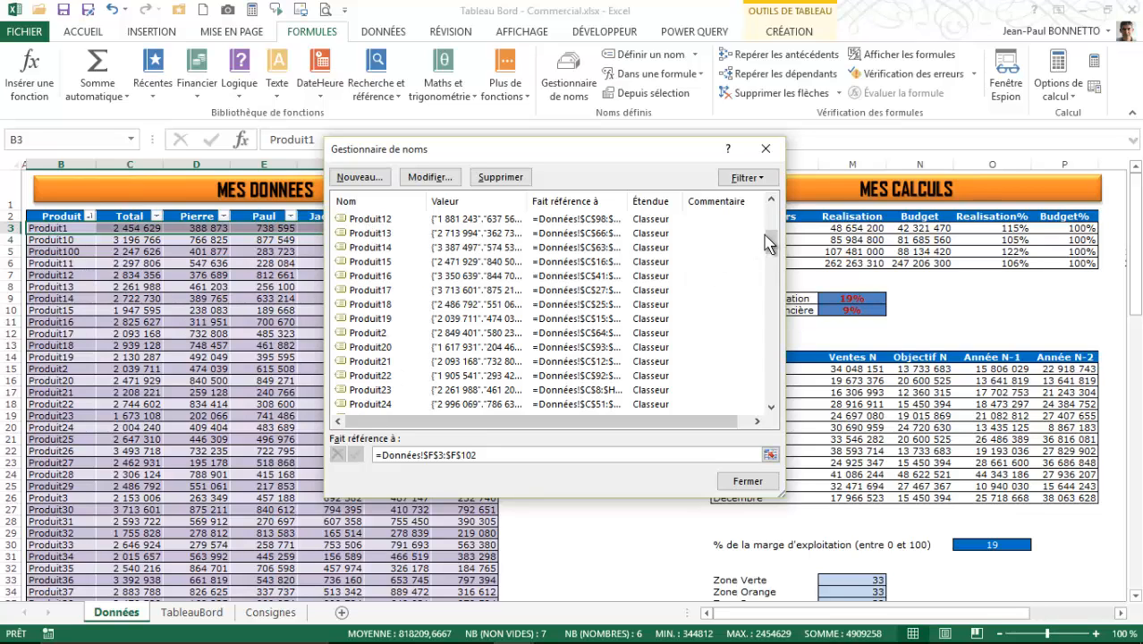
{"action": "left_click_drag", "start_coordinate": [774, 243], "coordinate": [766, 407]}
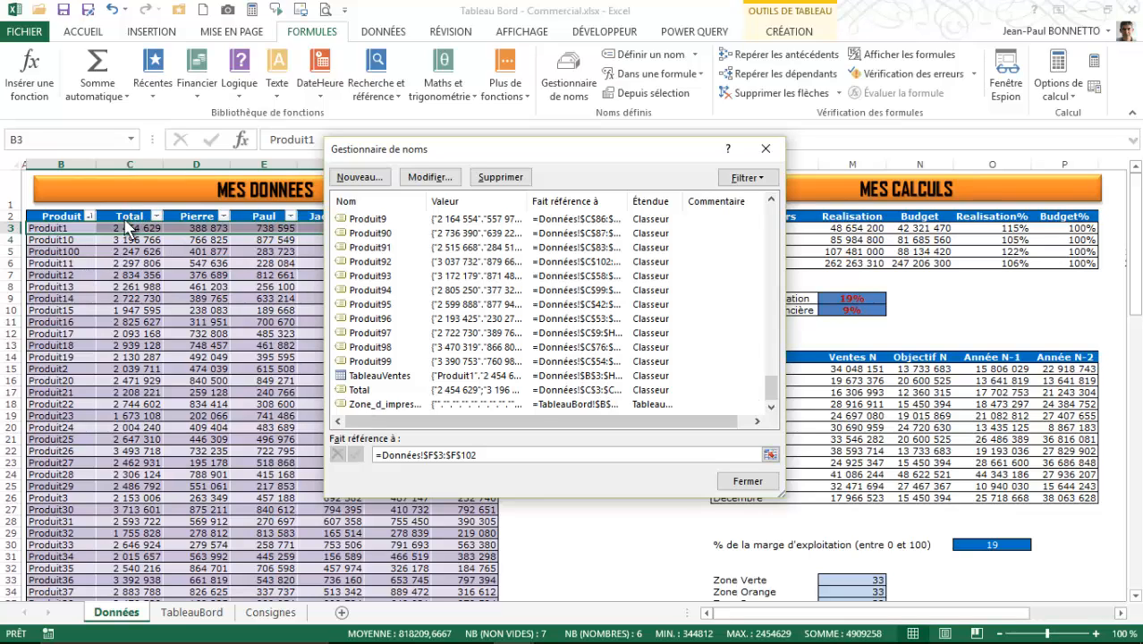
{"action": "left_click", "coordinate": [390, 392]}
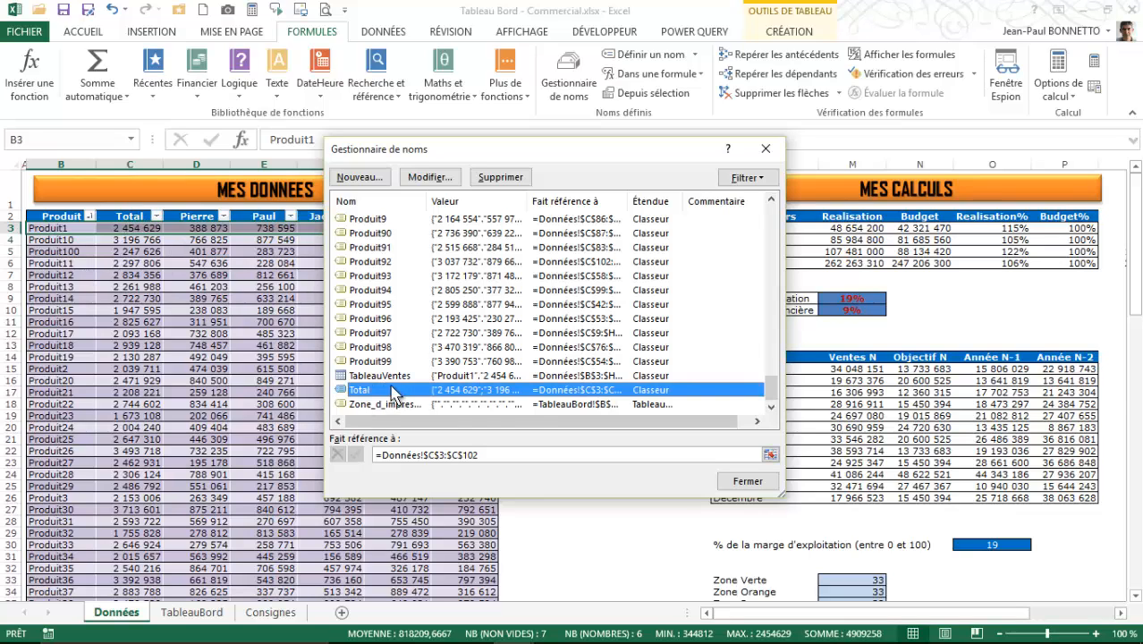
{"action": "left_click", "coordinate": [579, 454]}
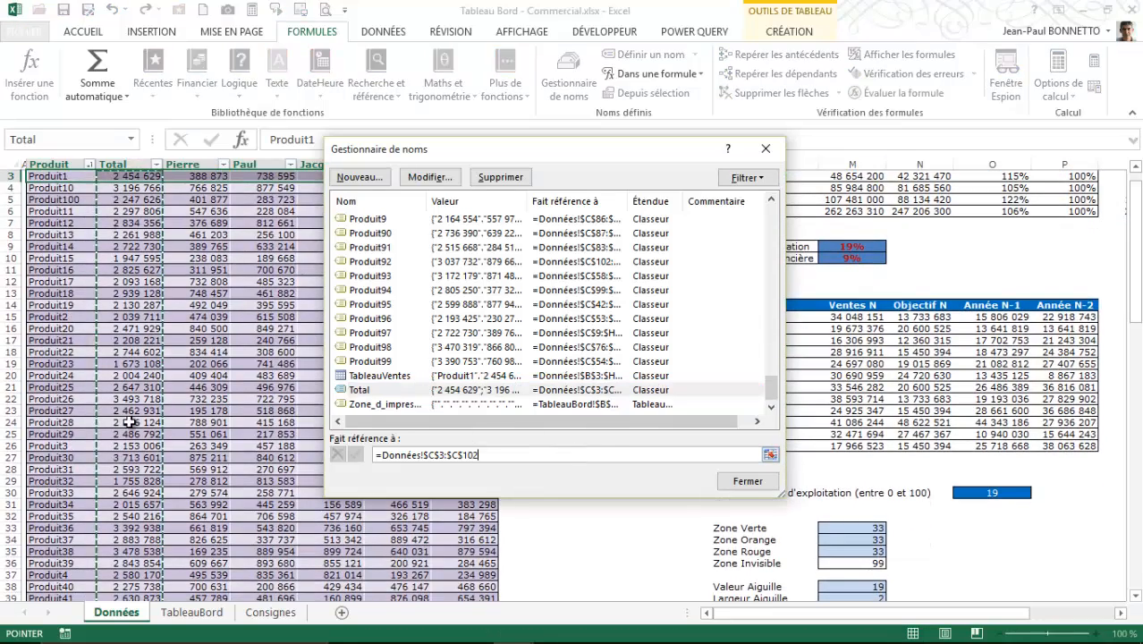
Step: In the name manager, find the name Produit100 and show the range it refers to on the Données sheet
{"action": "left_click_drag", "start_coordinate": [772, 385], "coordinate": [751, 249]}
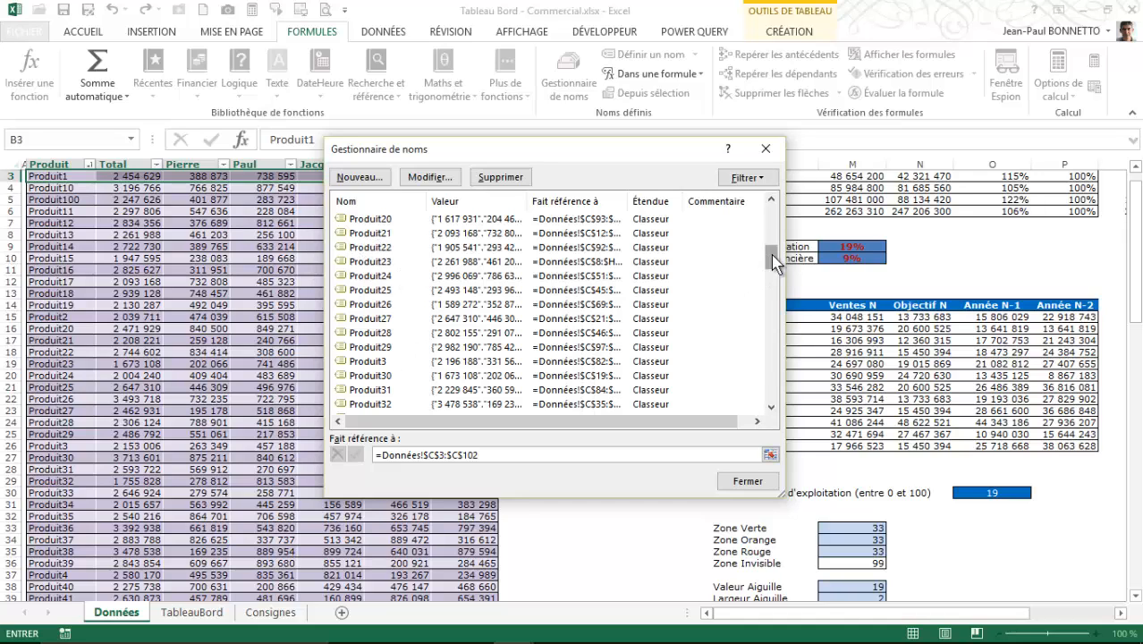
{"action": "left_click_drag", "start_coordinate": [770, 257], "coordinate": [729, 214]}
{"action": "left_click", "coordinate": [384, 391]}
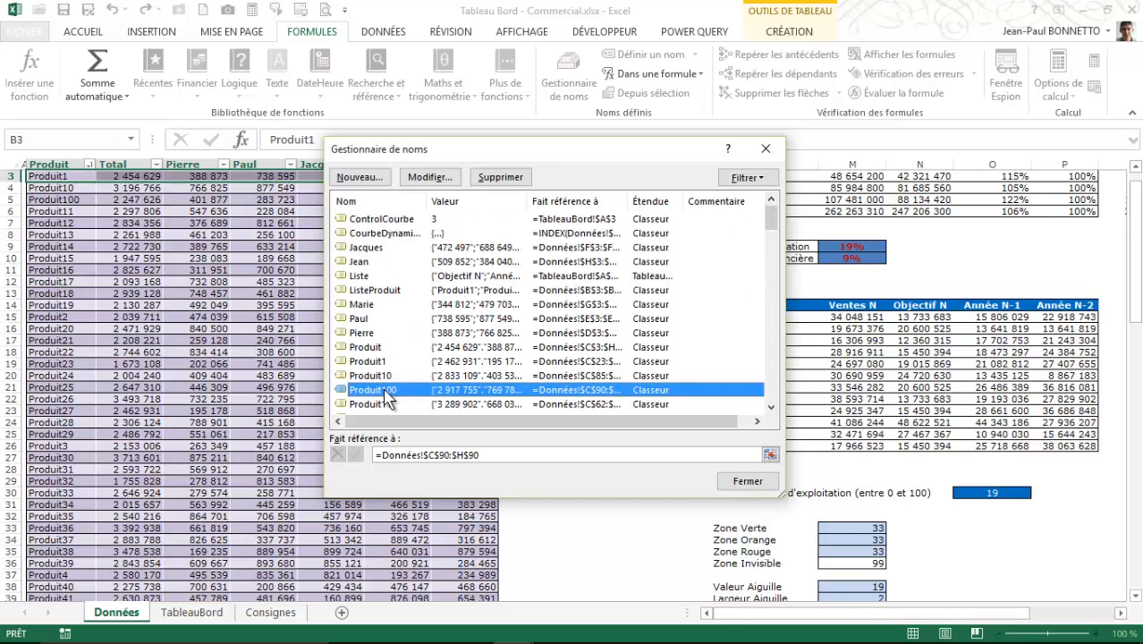
{"action": "left_click", "coordinate": [550, 454]}
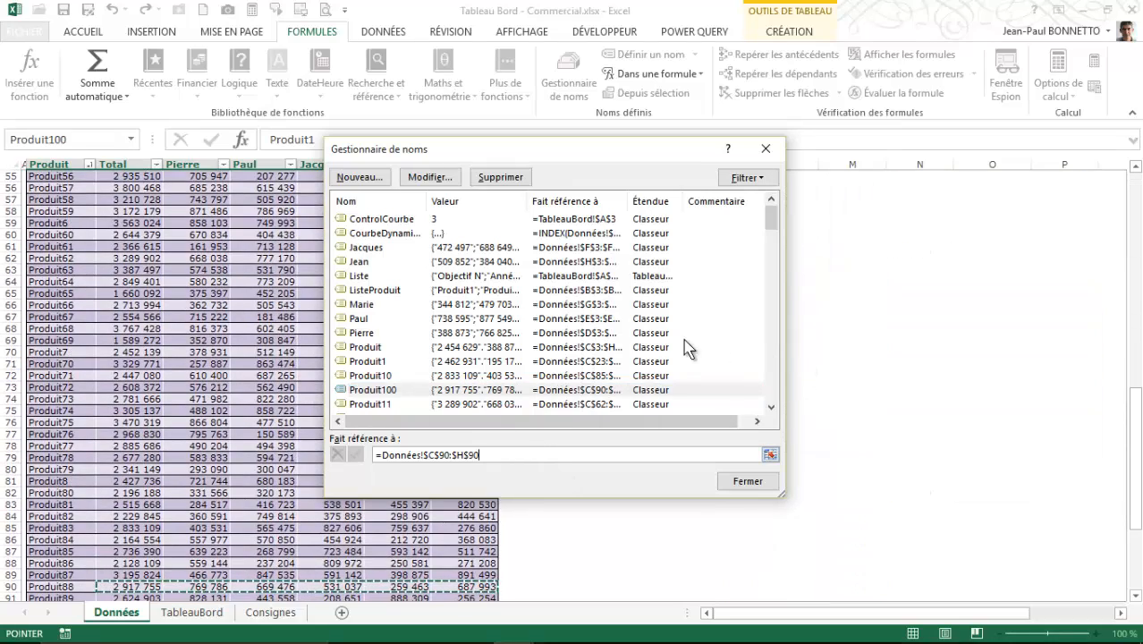
Step: Show the range behind the salesperson name for column D, and close the name manager
{"action": "left_click", "coordinate": [772, 200]}
{"action": "left_click", "coordinate": [357, 333]}
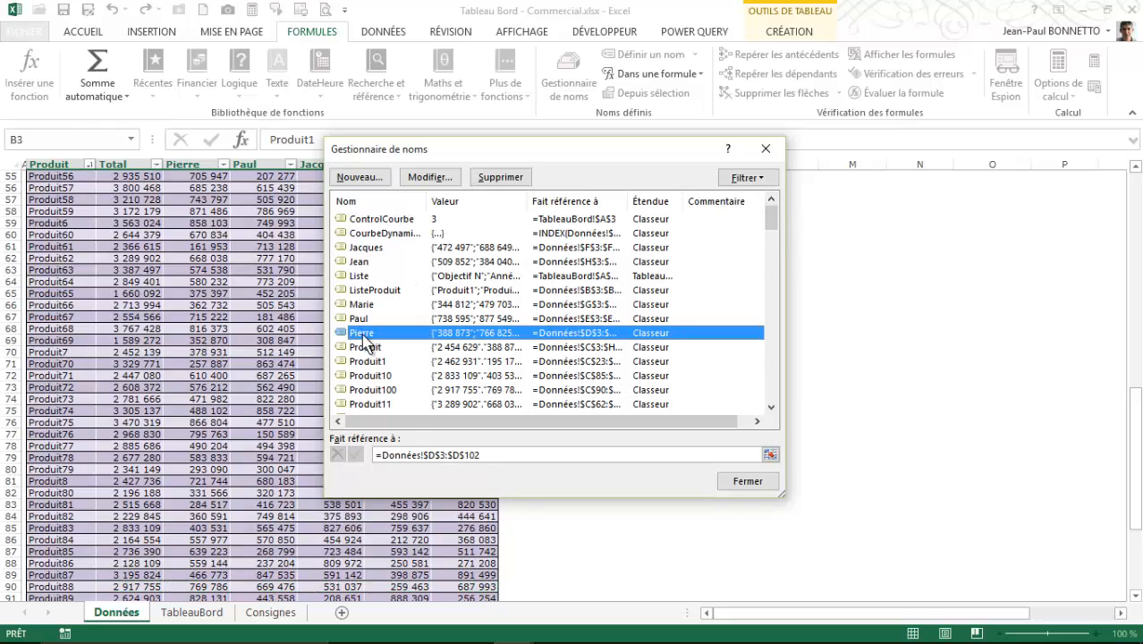
{"action": "left_click", "coordinate": [770, 454]}
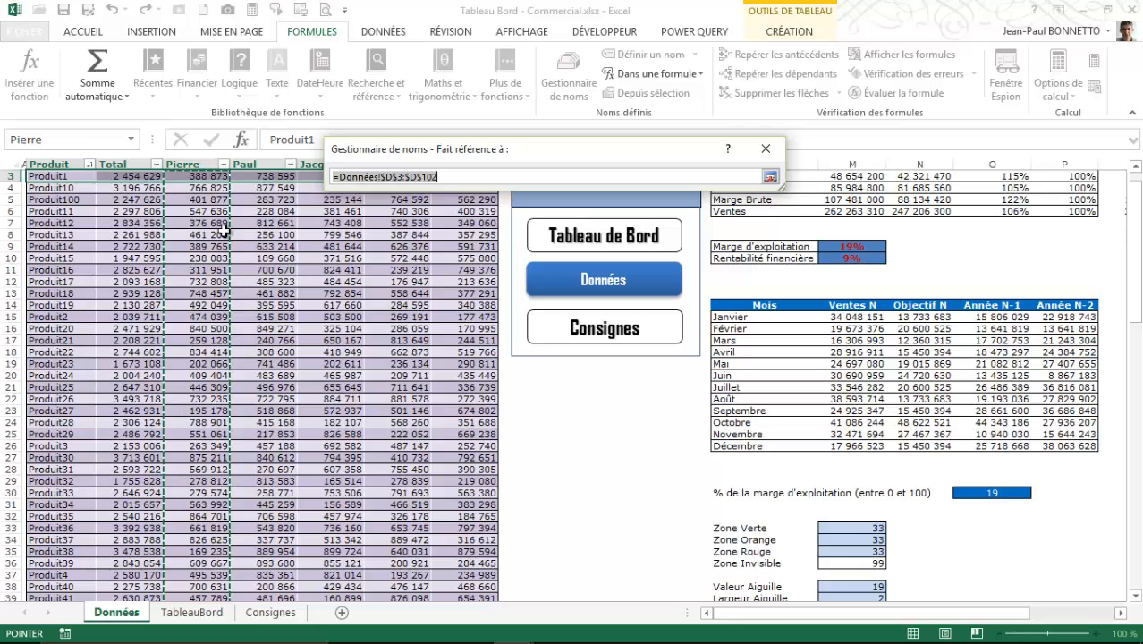
{"action": "left_click", "coordinate": [770, 176]}
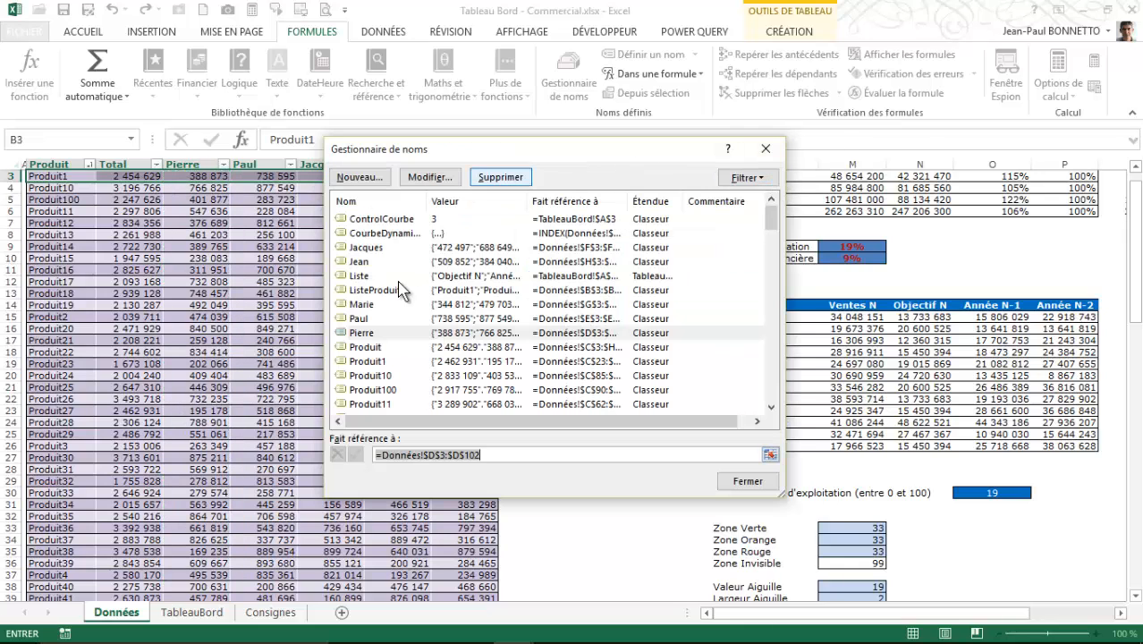
{"action": "left_click", "coordinate": [765, 149]}
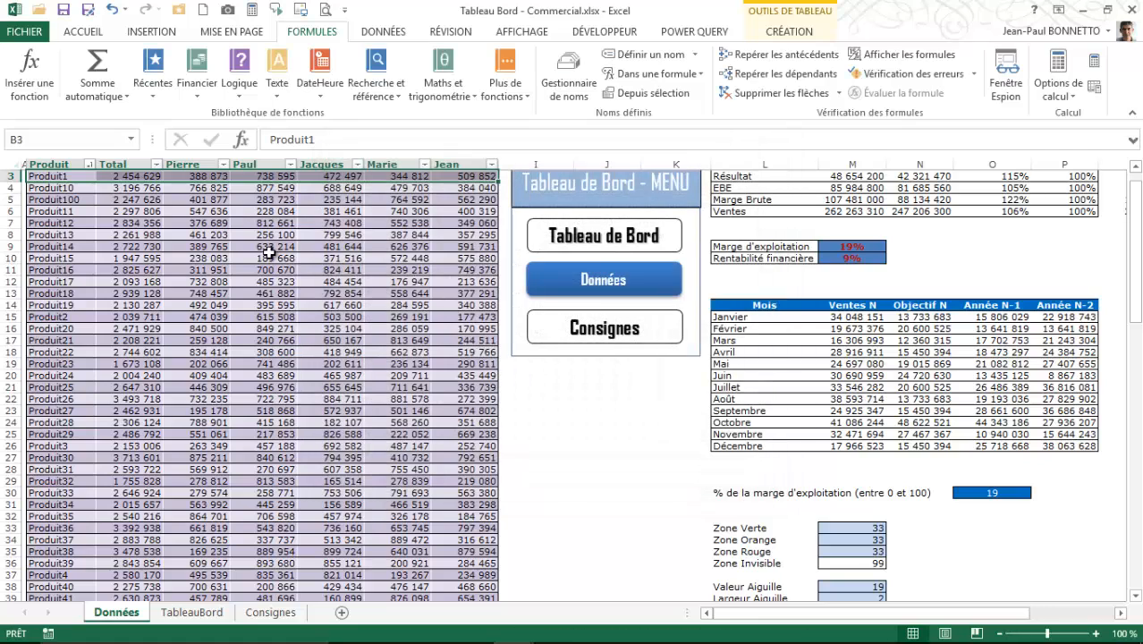
{"action": "left_click", "coordinate": [220, 249]}
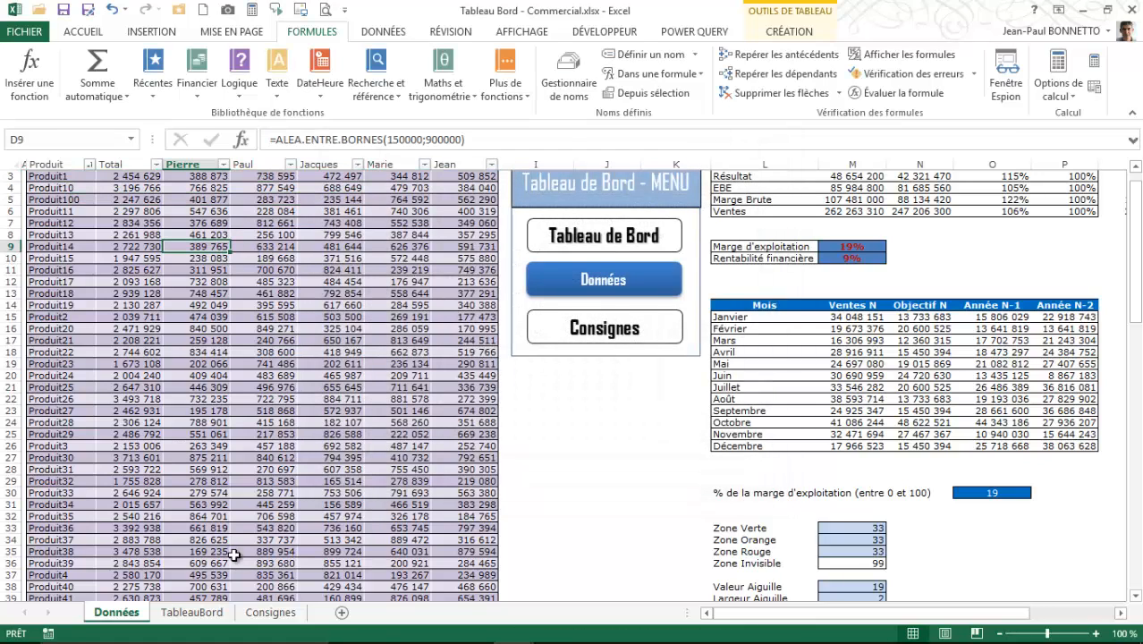
Step: Switch to the Explication TDB Commercial.xlsx workbook and enter the header Total in D37 of the Dashboard sheet
{"action": "mouse_move", "coordinate": [513, 626]}
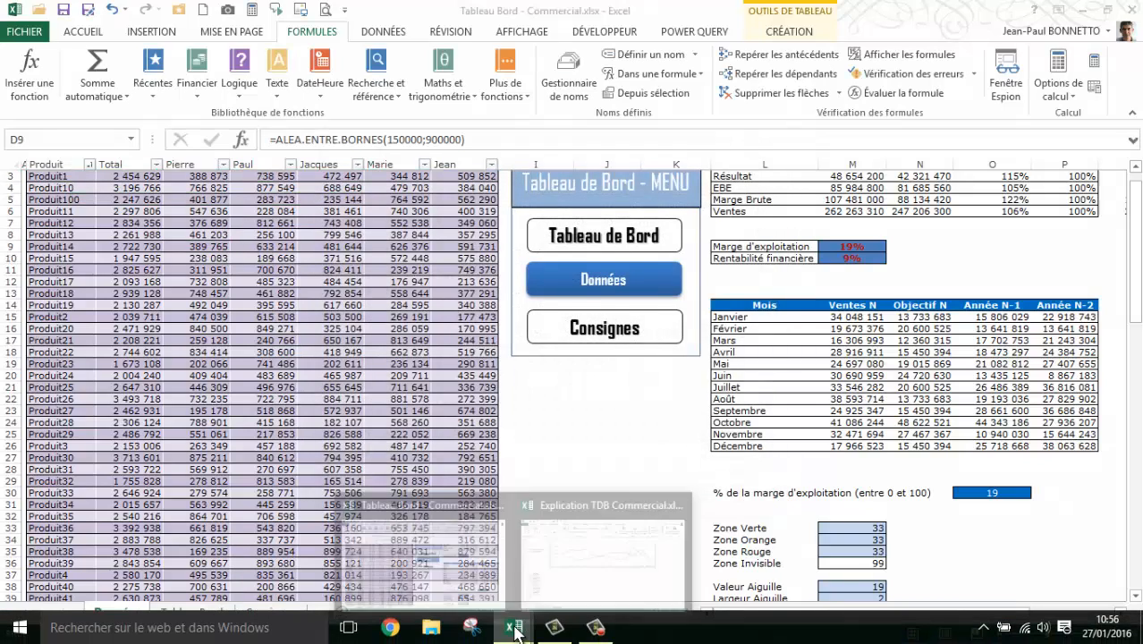
{"action": "left_click", "coordinate": [579, 570]}
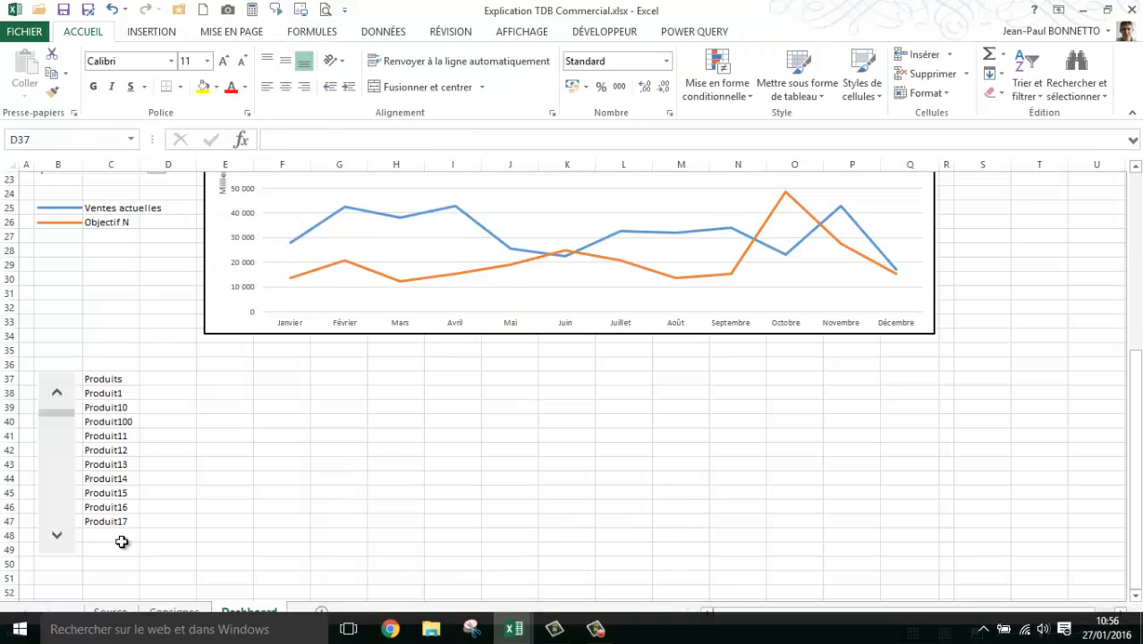
{"action": "left_click", "coordinate": [172, 367]}
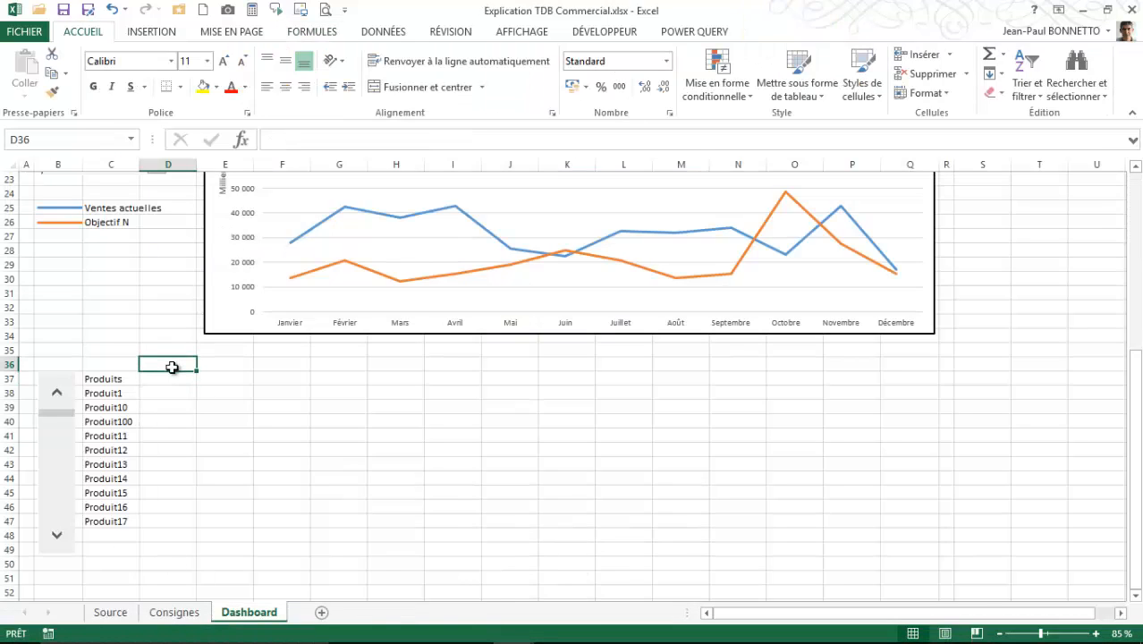
{"action": "key", "text": "Down"}
{"action": "type", "text": "Tota"}
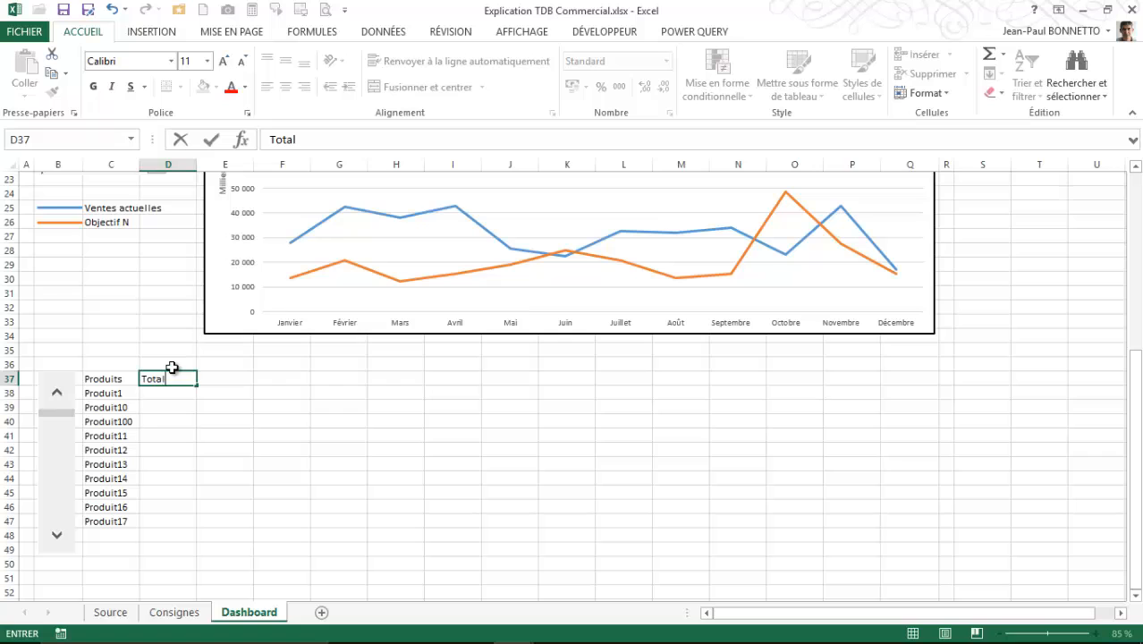
{"action": "type", "text": "l"}
Step: In D38, enter the intersection formula =INDIRECT($C38) INDIRECT(D$37) to retrieve the first listed product's total
{"action": "left_click", "coordinate": [176, 394]}
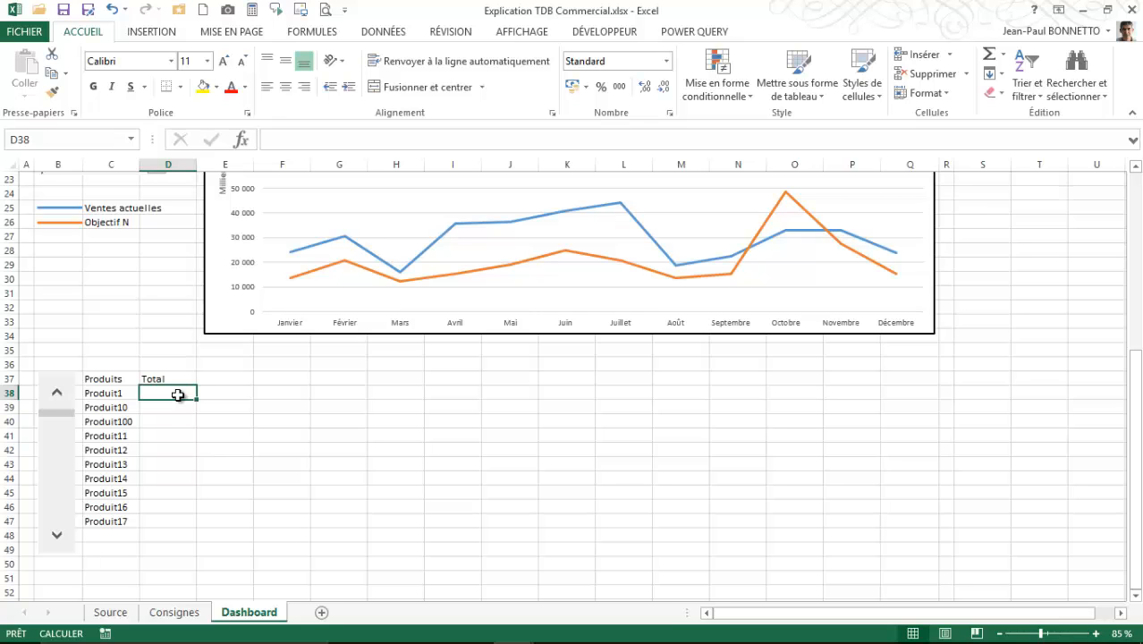
{"action": "type", "text": "=inde"}
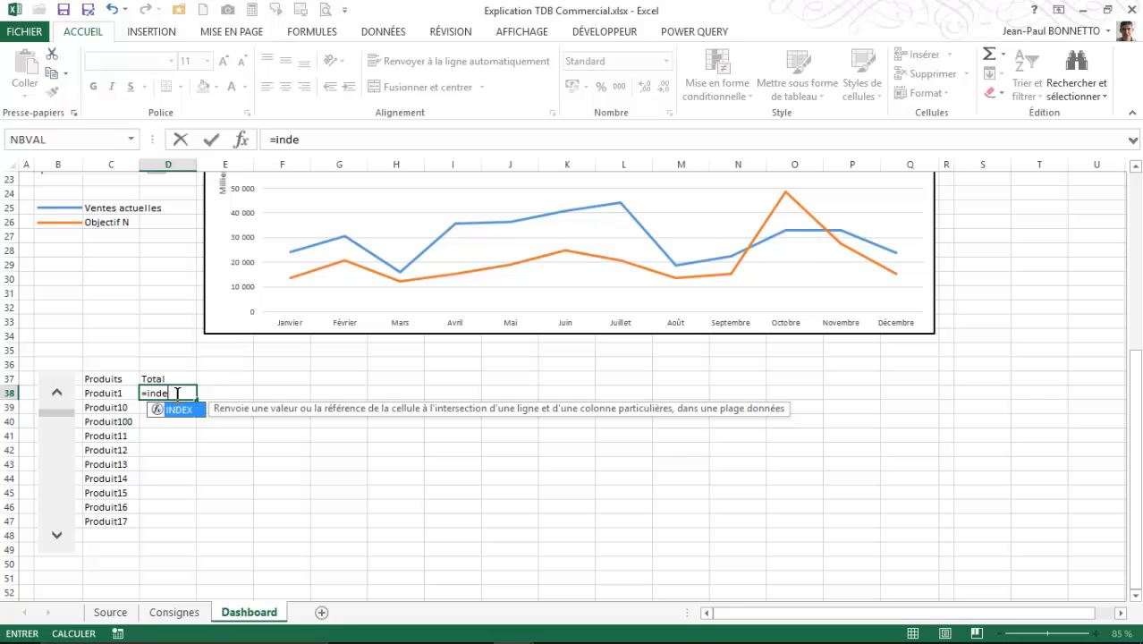
{"action": "key", "text": "BackSpace"}
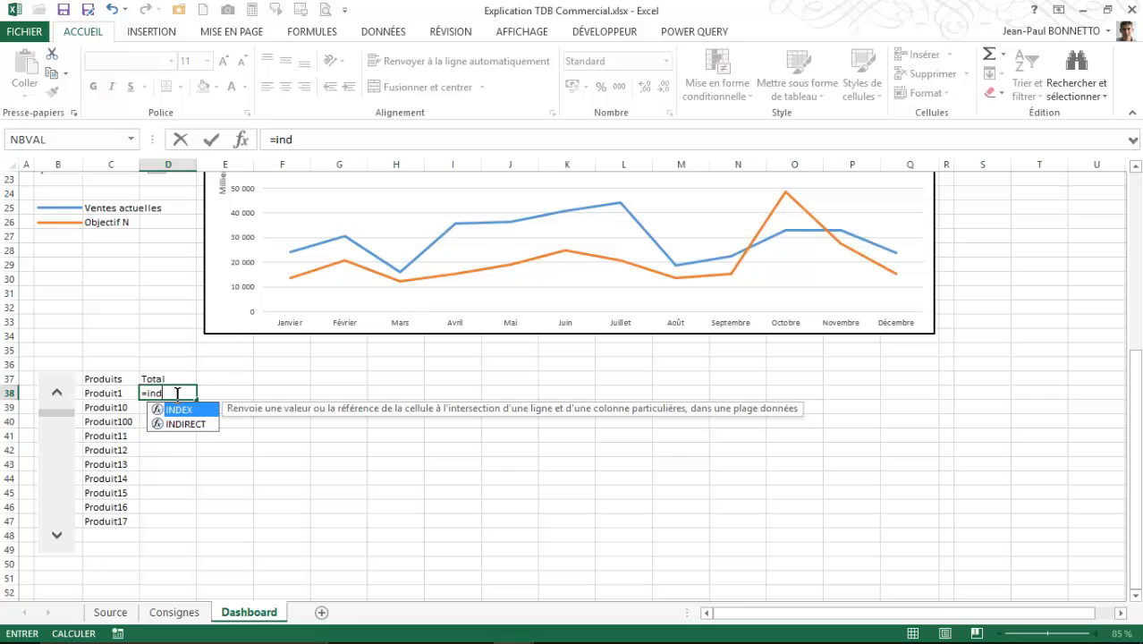
{"action": "double_click", "coordinate": [157, 422]}
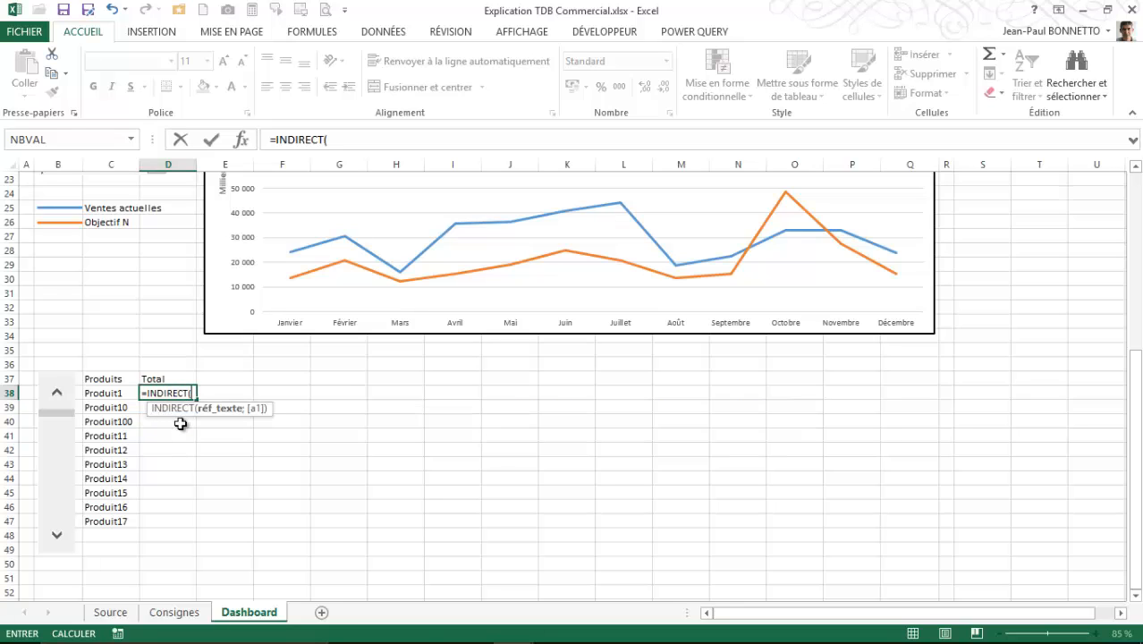
{"action": "left_click", "coordinate": [107, 391]}
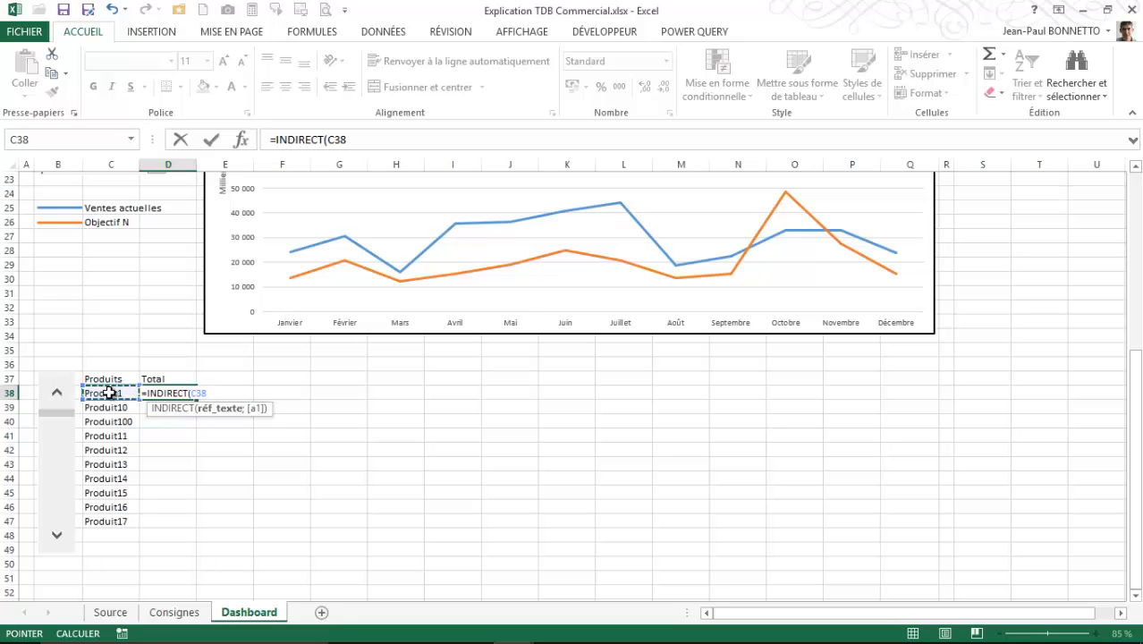
{"action": "key", "text": "F4"}
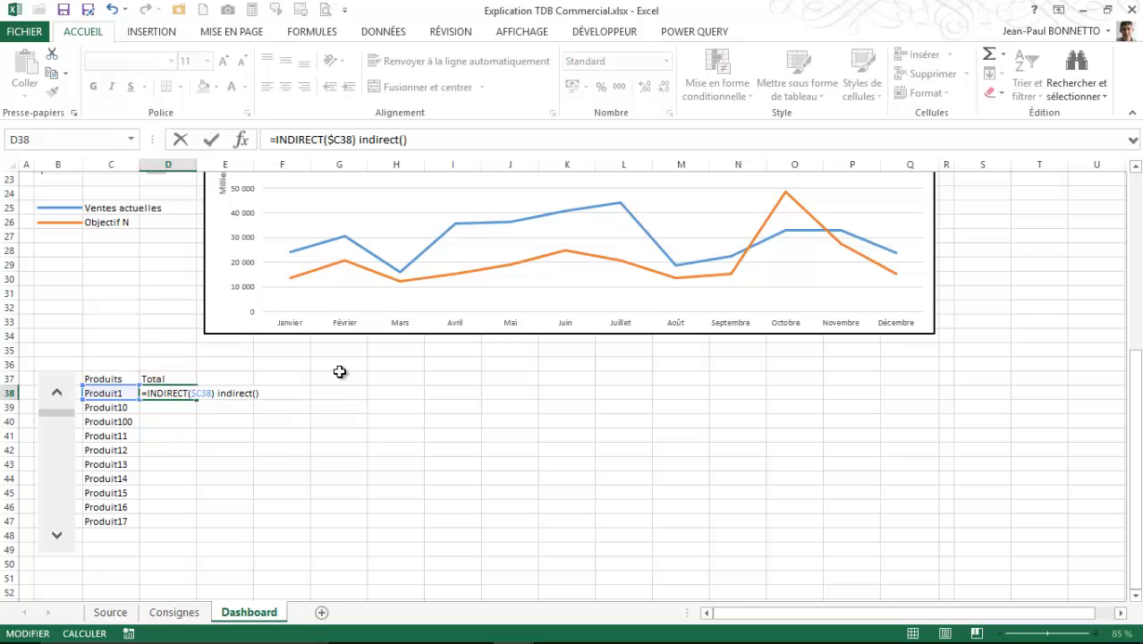
{"action": "key", "text": "Left"}
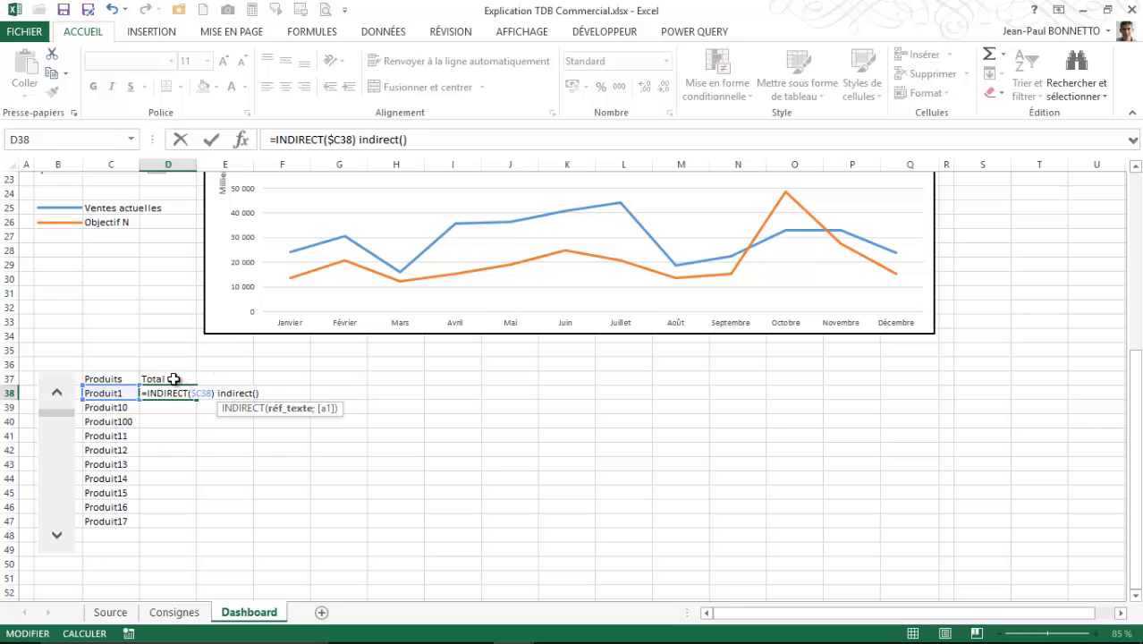
{"action": "left_click", "coordinate": [174, 379]}
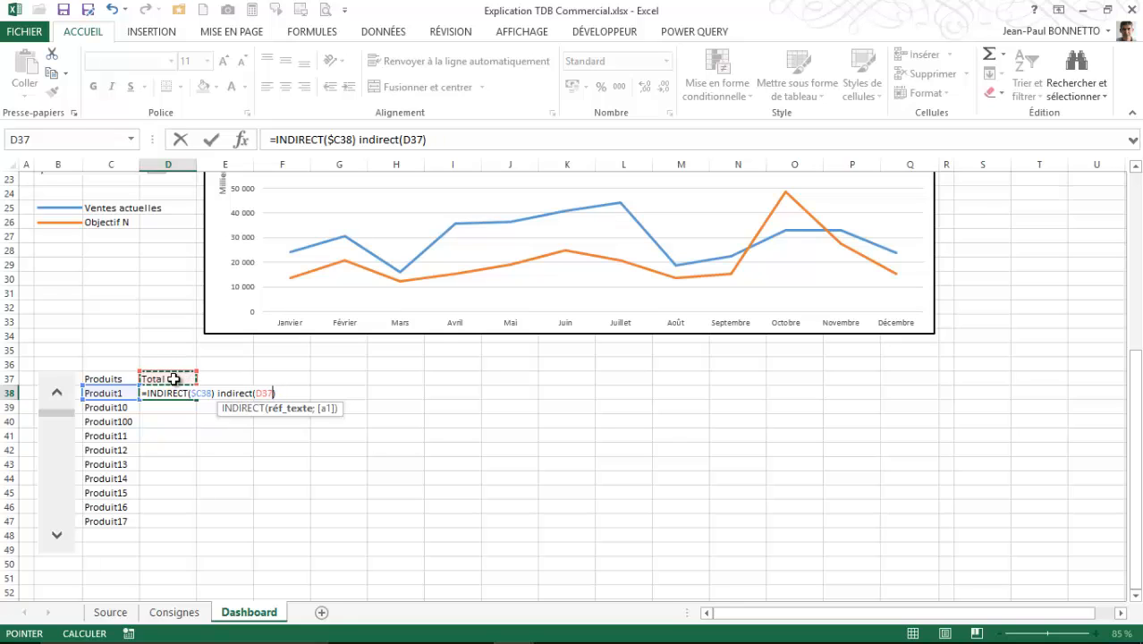
{"action": "key", "text": "F4"}
{"action": "key", "text": "F4"}
{"action": "left_click", "coordinate": [292, 393]}
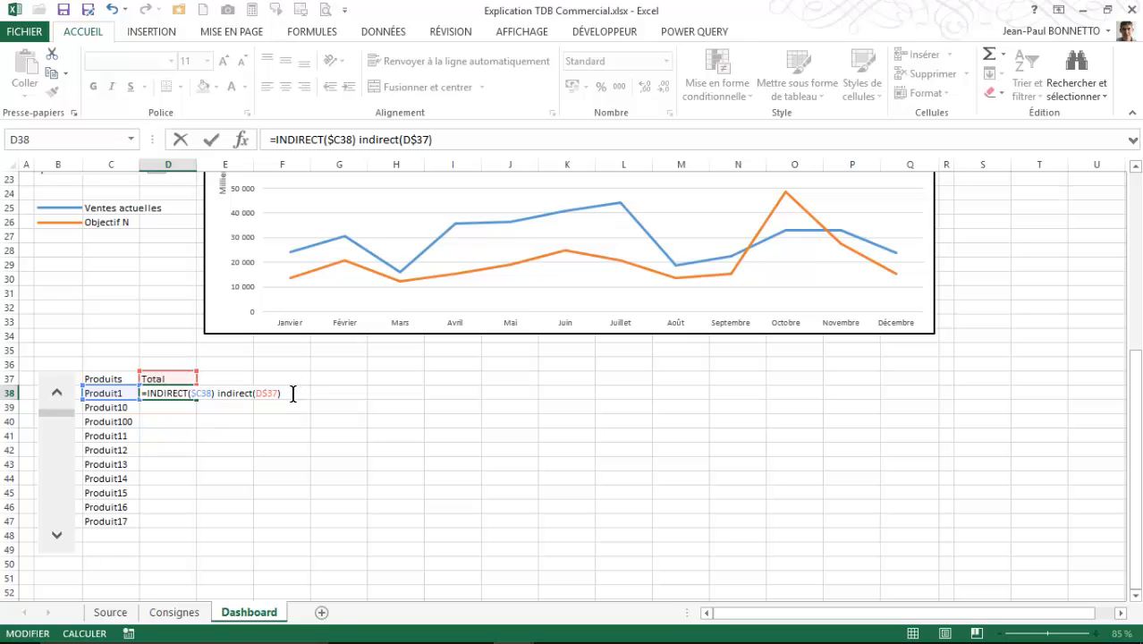
{"action": "key", "text": "Return"}
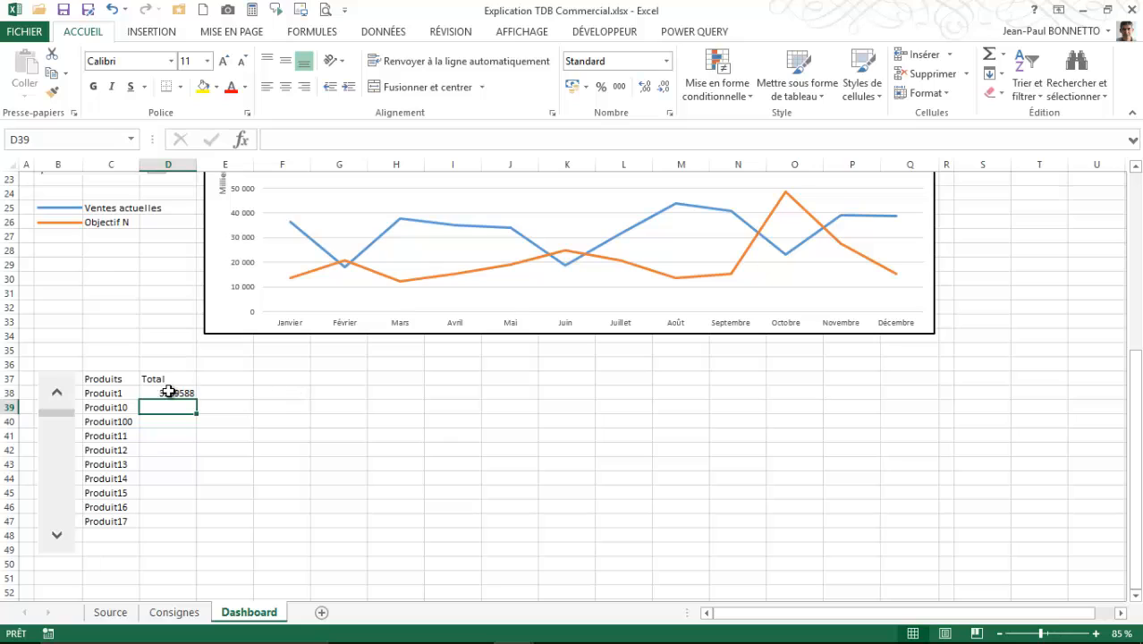
Step: Compare the D38 result with Produit1's total in C3 of the Source sheet, and return to D38 on the Dashboard
{"action": "left_click", "coordinate": [169, 392]}
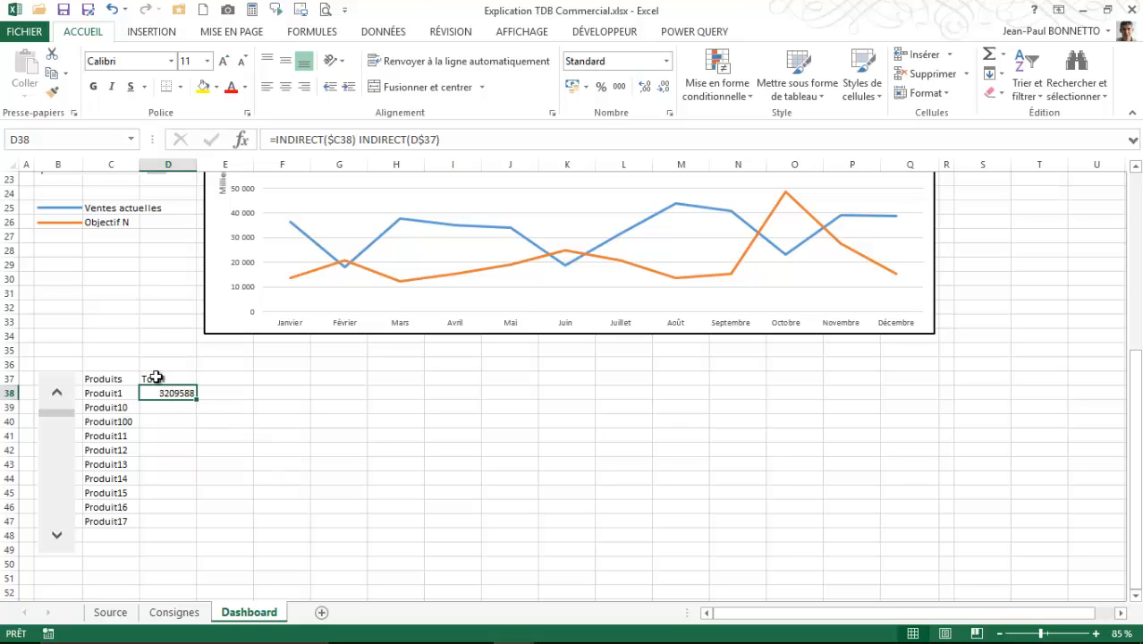
{"action": "left_click", "coordinate": [113, 616]}
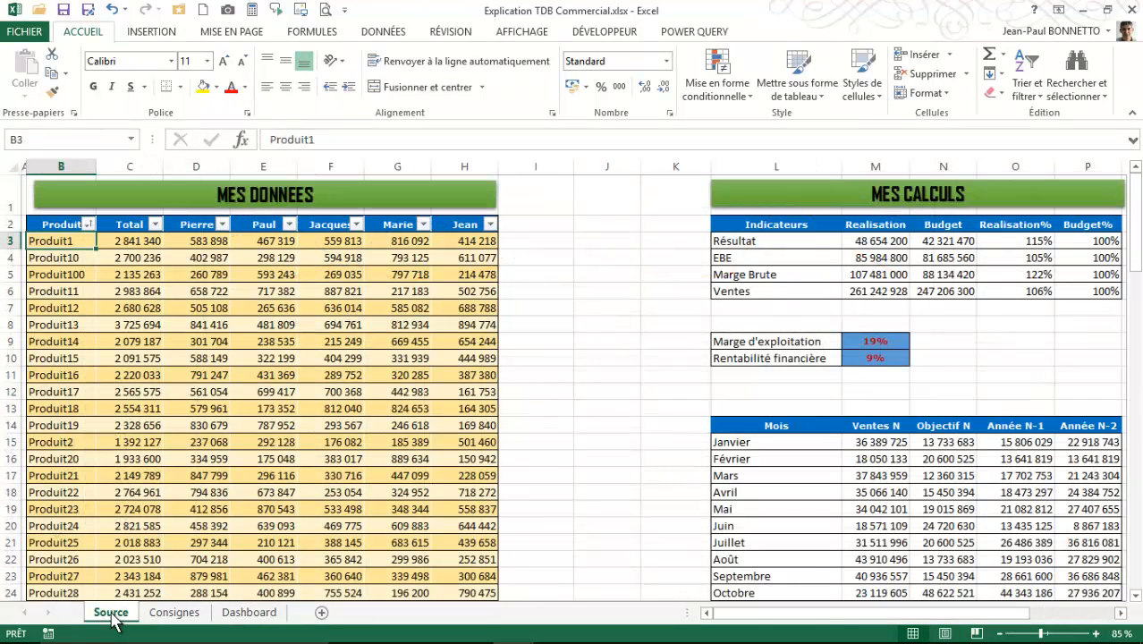
{"action": "left_click", "coordinate": [134, 240]}
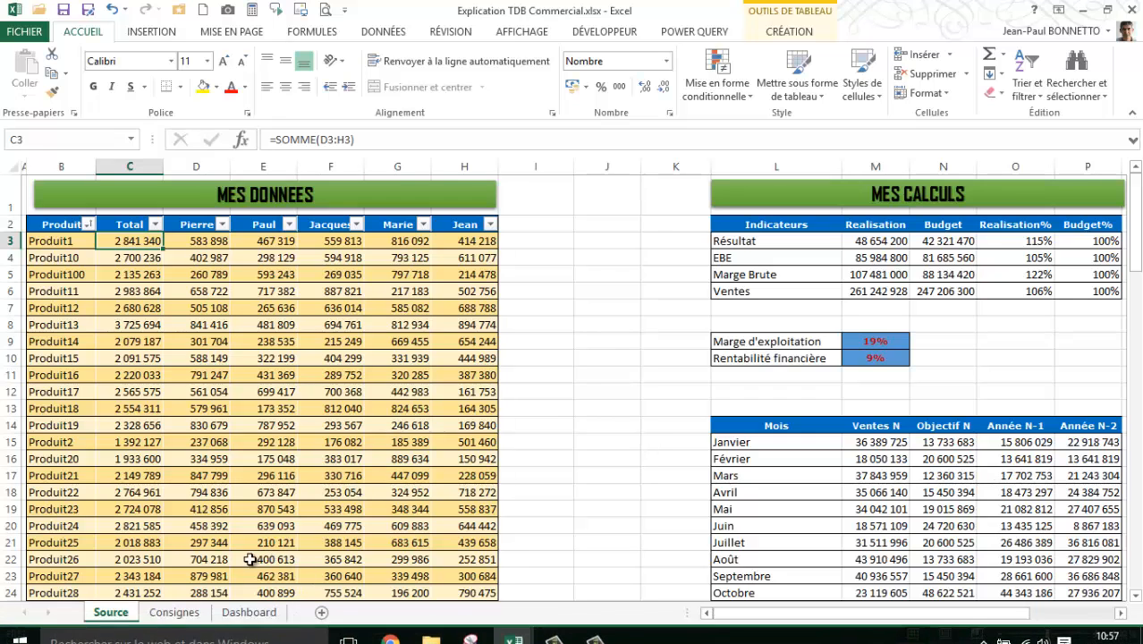
{"action": "left_click", "coordinate": [268, 616]}
{"action": "left_click", "coordinate": [171, 407]}
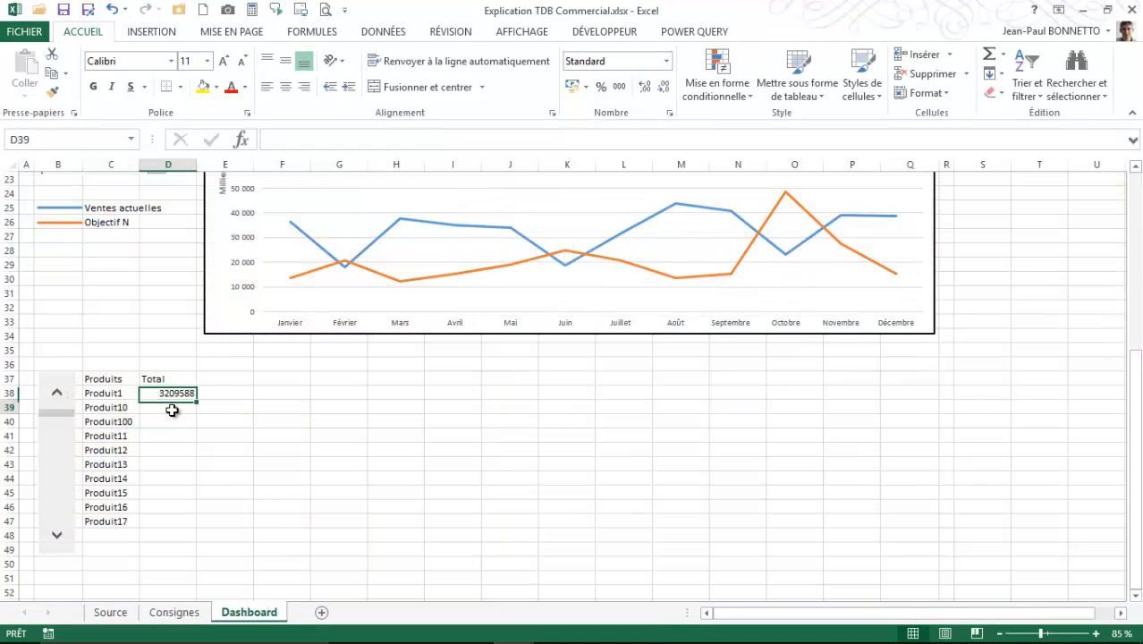
{"action": "left_click", "coordinate": [171, 394]}
Step: Test the D38 formula by moving the product list down with its scroll bar and back up to Produit1
{"action": "left_click", "coordinate": [56, 535]}
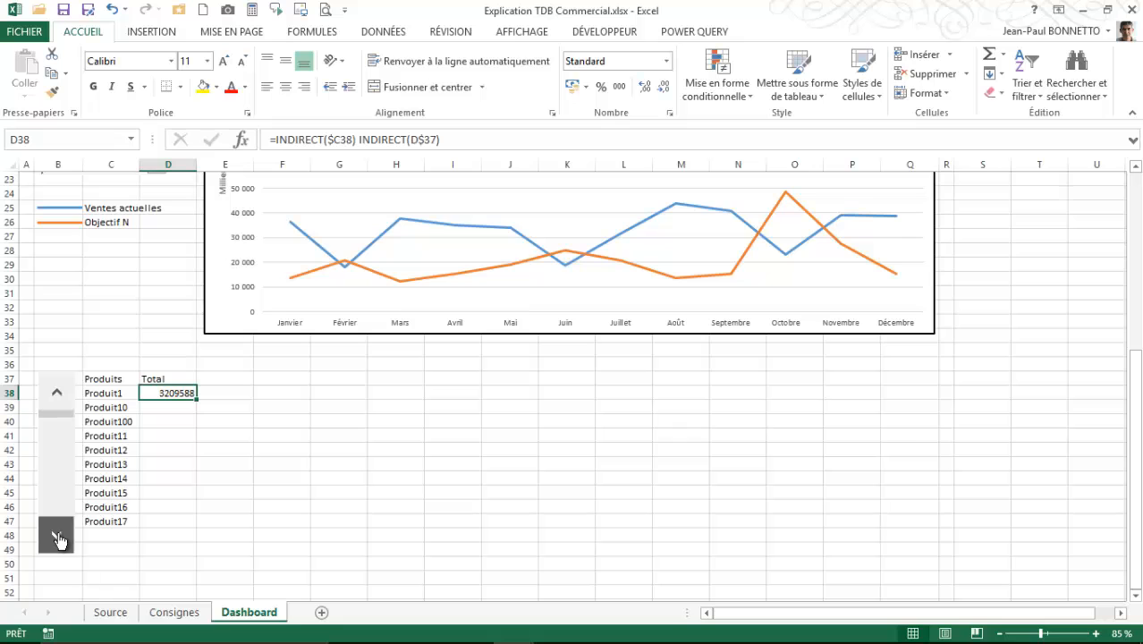
{"action": "left_click", "coordinate": [57, 537]}
{"action": "left_click", "coordinate": [56, 537]}
{"action": "left_click", "coordinate": [56, 537]}
{"action": "left_click", "coordinate": [56, 537]}
{"action": "left_click", "coordinate": [56, 536]}
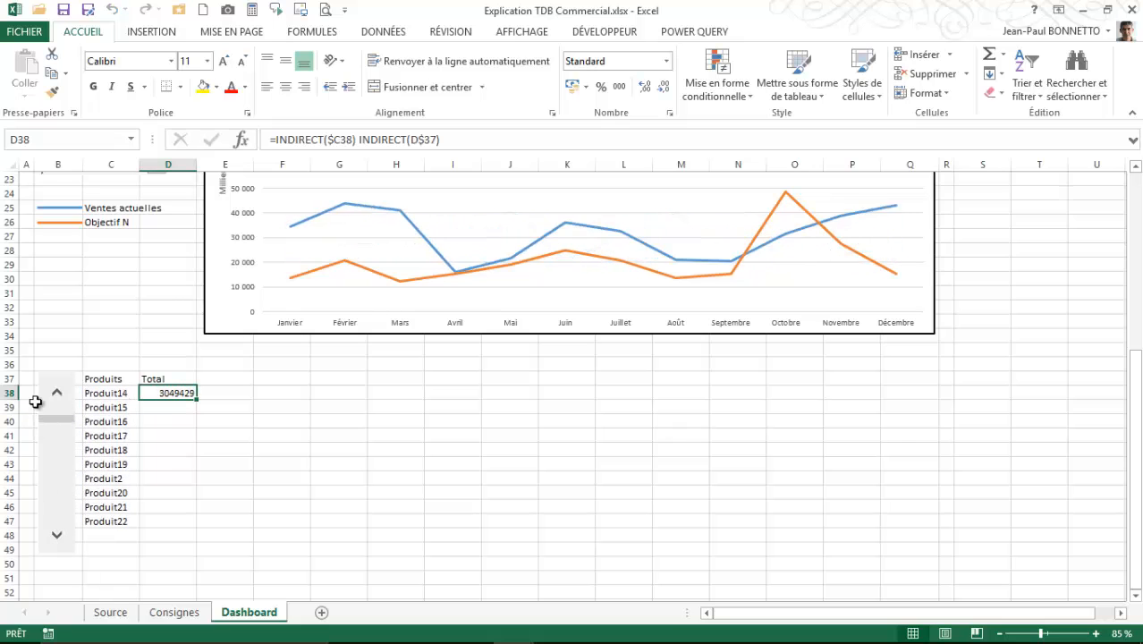
{"action": "left_click", "coordinate": [54, 393]}
{"action": "left_click", "coordinate": [54, 393]}
{"action": "left_click", "coordinate": [53, 393]}
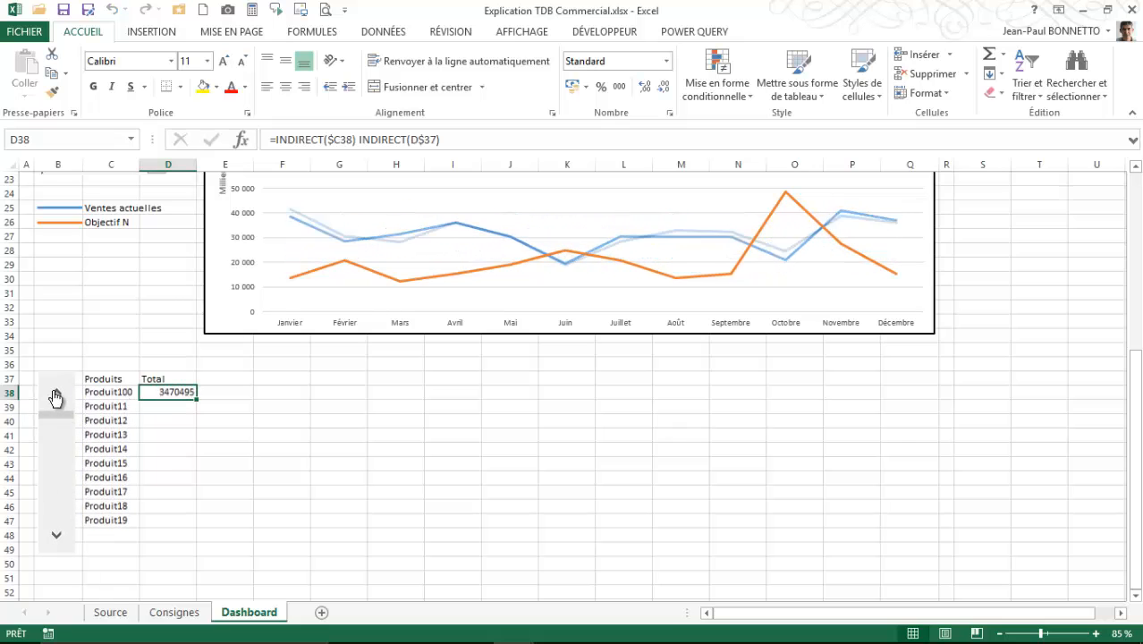
{"action": "left_click", "coordinate": [53, 393]}
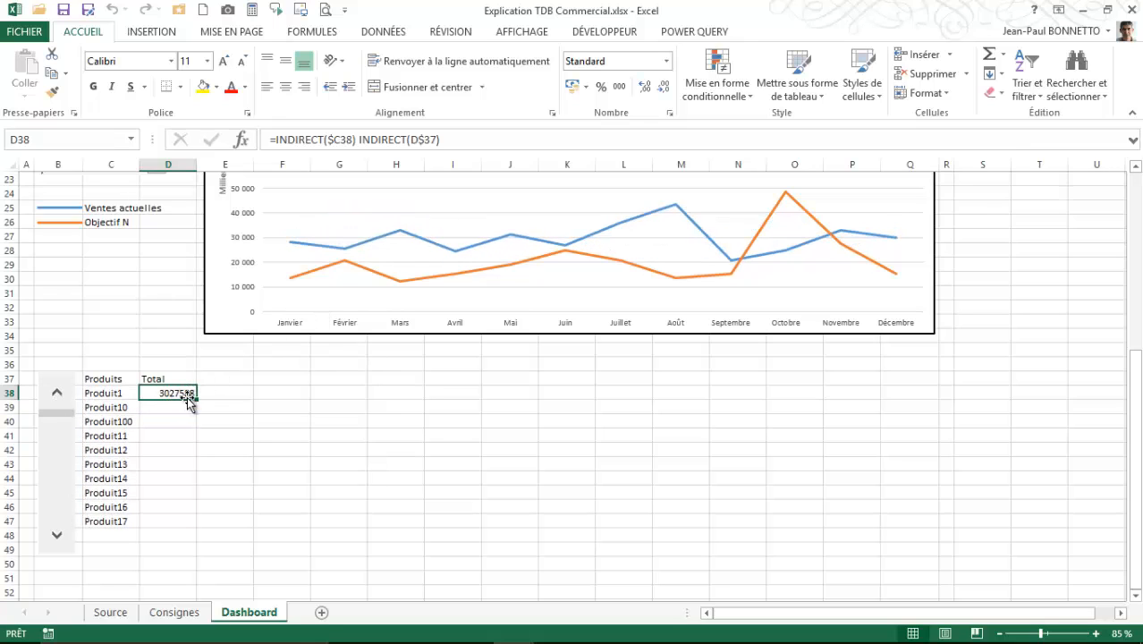
Step: Copy the D38 formula down through D47 and centre the Total header in D37
{"action": "left_click_drag", "start_coordinate": [197, 401], "coordinate": [193, 527]}
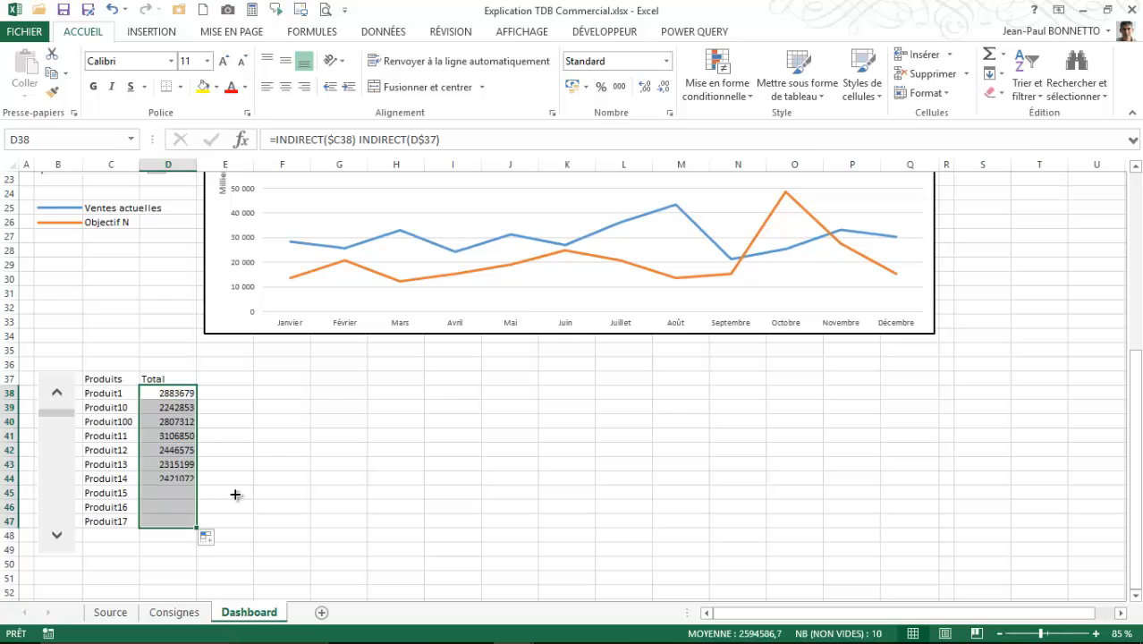
{"action": "left_click", "coordinate": [178, 392]}
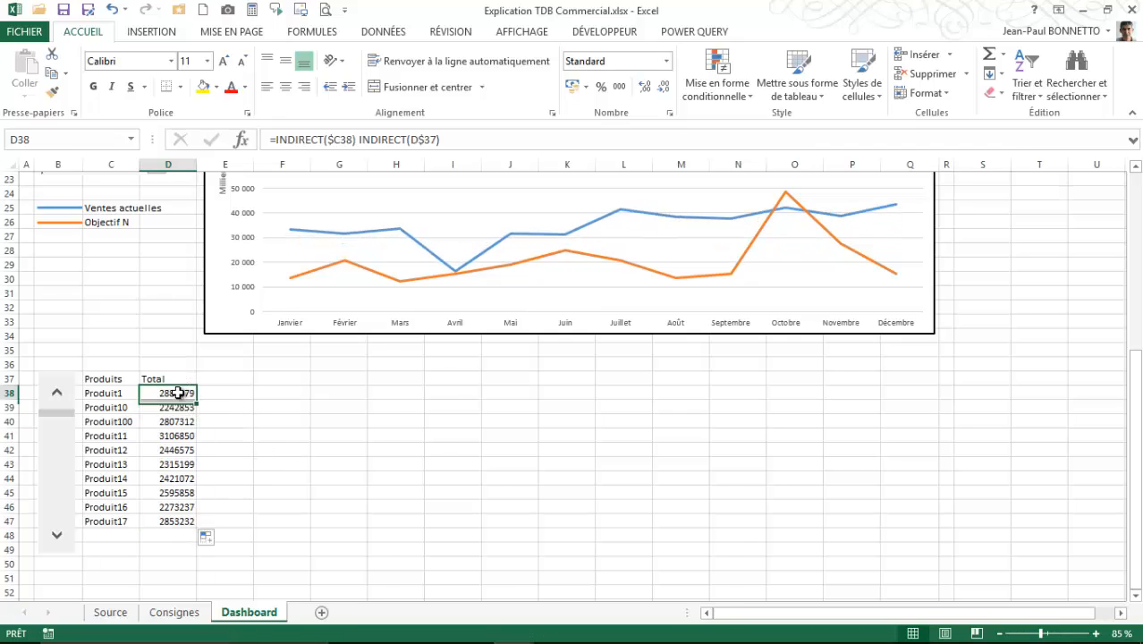
{"action": "left_click", "coordinate": [170, 380]}
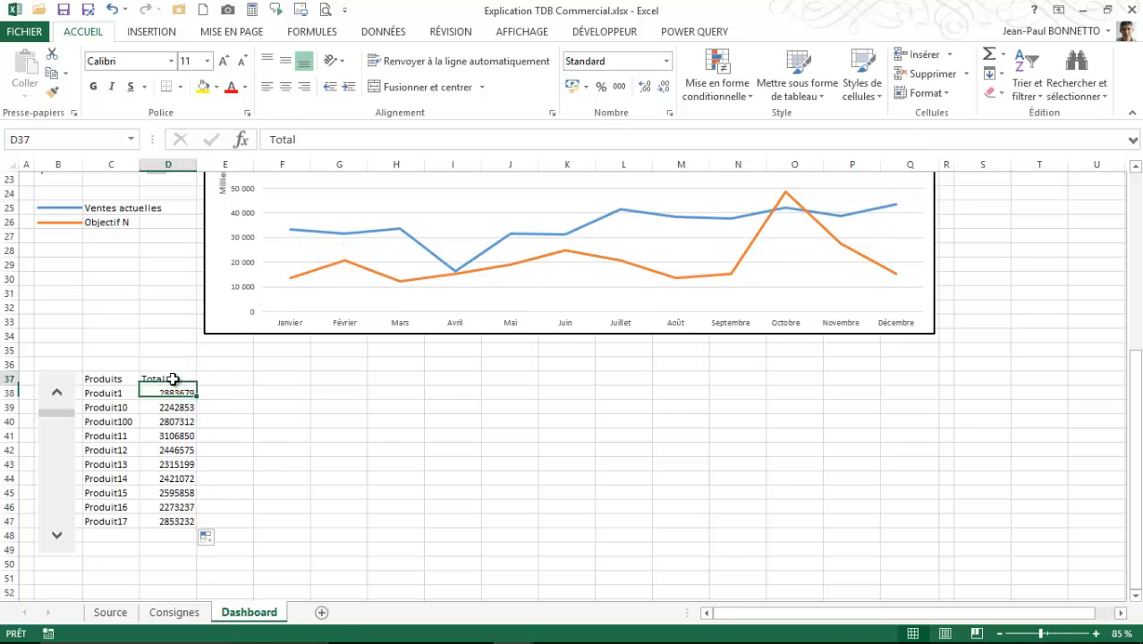
{"action": "left_click", "coordinate": [285, 87]}
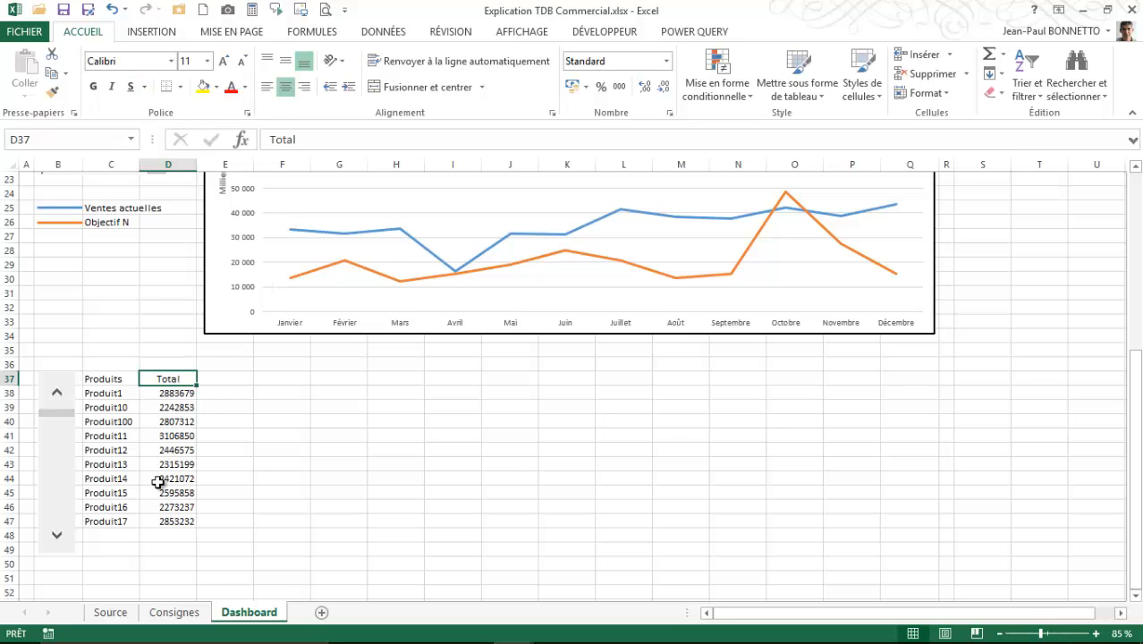
Step: Select the totals D38:D47 and compare them with the Total column's bars and formulas on Tableau Bord - Commercial's TableauBord sheet
{"action": "left_click", "coordinate": [178, 393]}
{"action": "left_click_drag", "start_coordinate": [178, 408], "coordinate": [208, 540]}
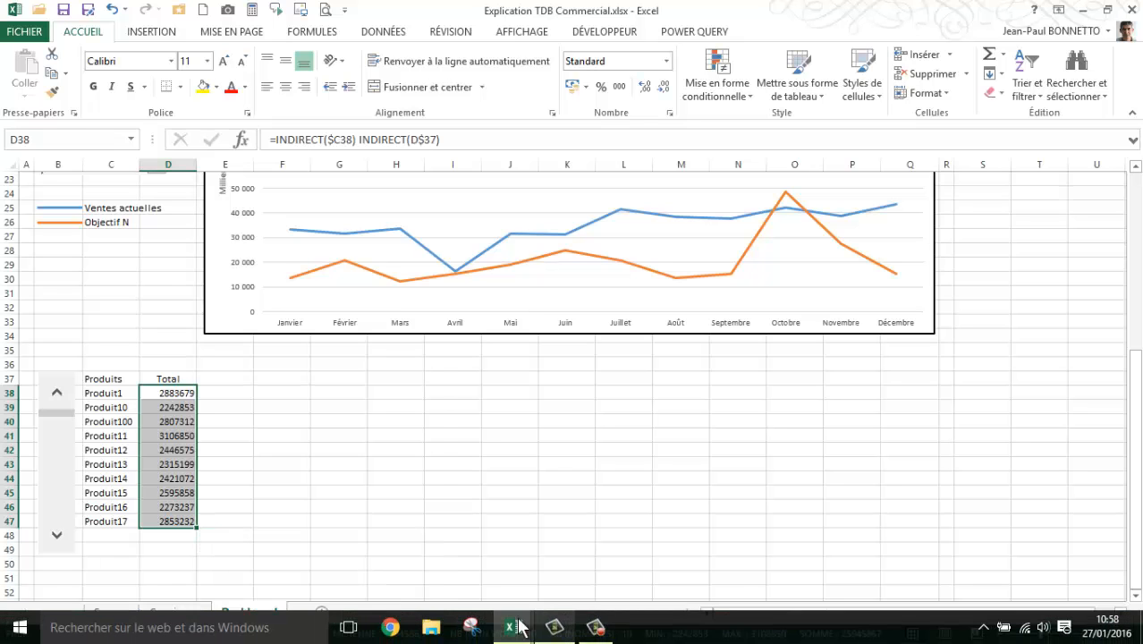
{"action": "left_click", "coordinate": [513, 627]}
{"action": "left_click", "coordinate": [491, 570]}
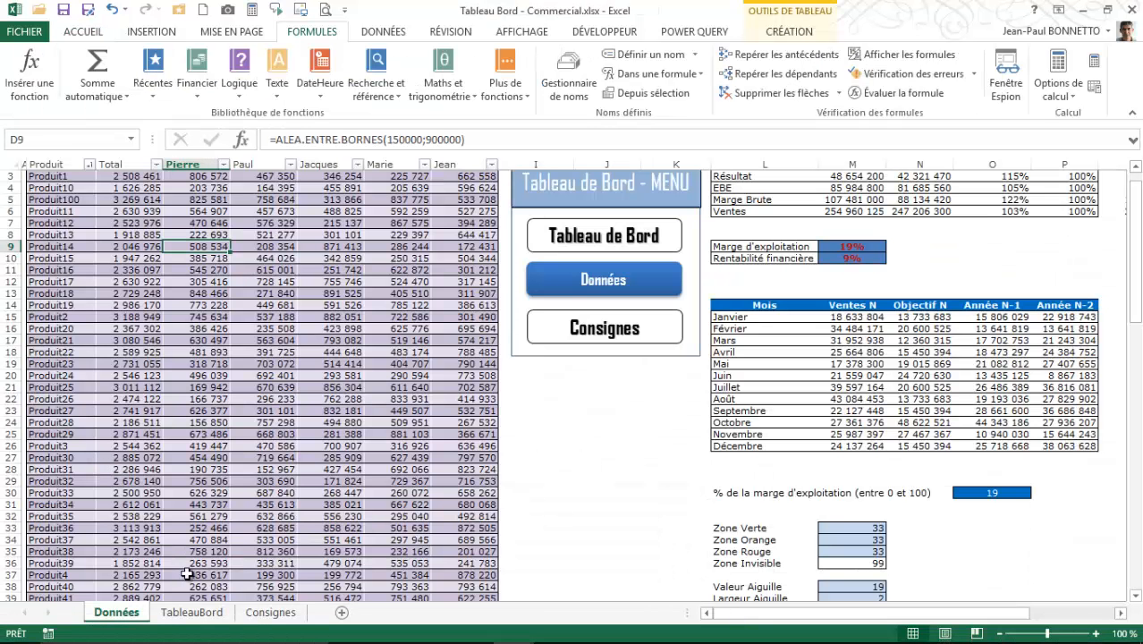
{"action": "left_click", "coordinate": [214, 615]}
{"action": "left_click", "coordinate": [186, 442]}
{"action": "left_click", "coordinate": [189, 484]}
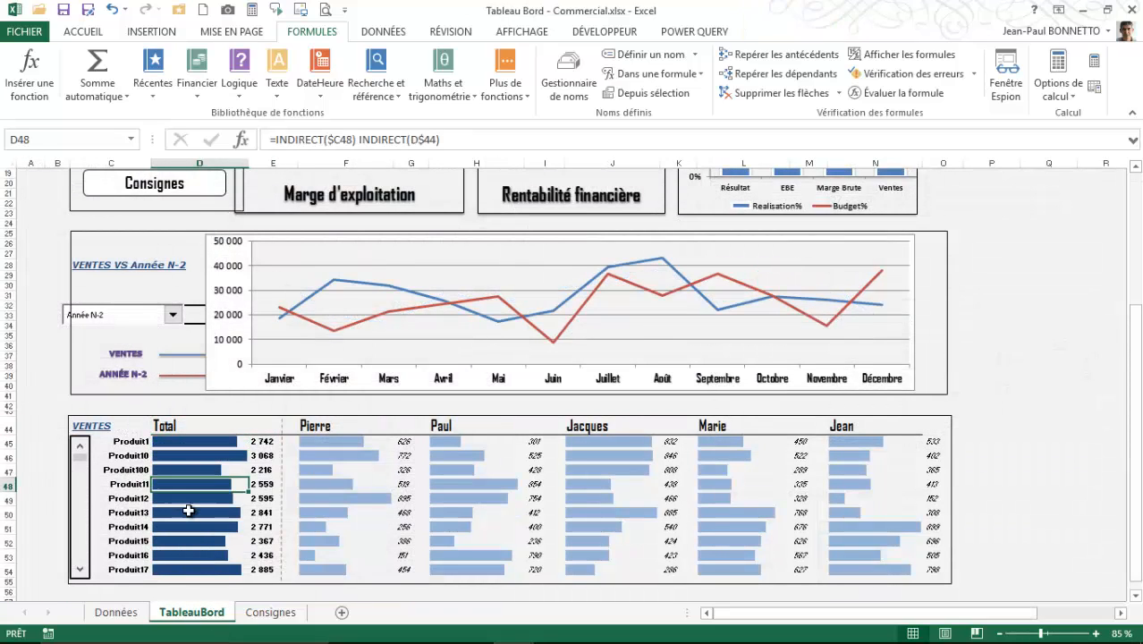
{"action": "left_click", "coordinate": [195, 540]}
{"action": "left_click", "coordinate": [188, 442]}
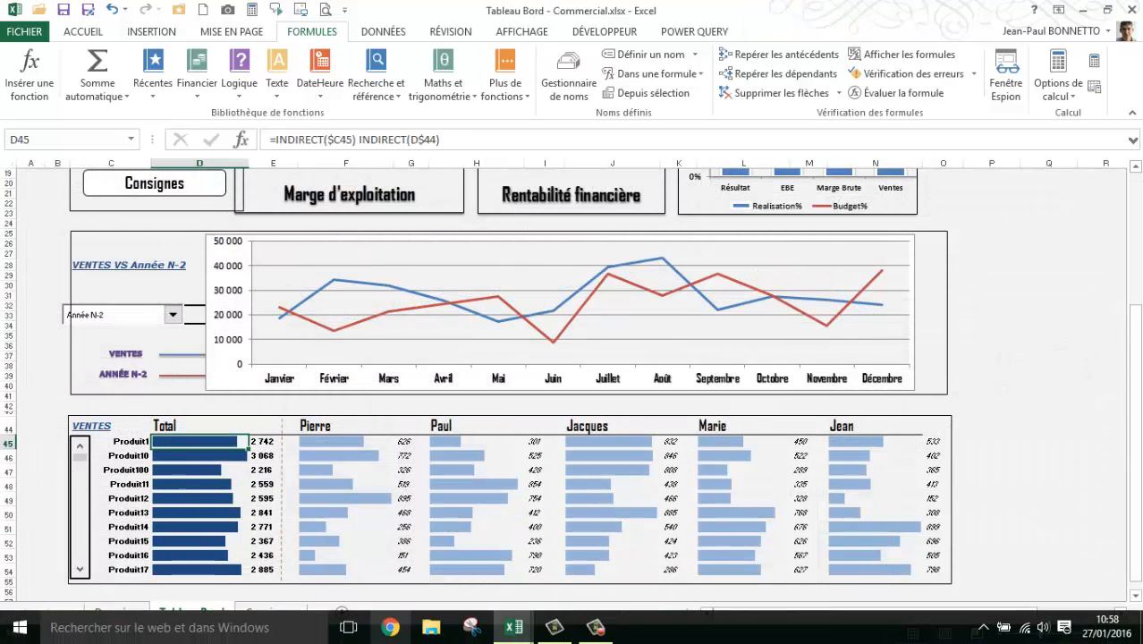
{"action": "mouse_move", "coordinate": [534, 637]}
{"action": "left_click", "coordinate": [528, 553]}
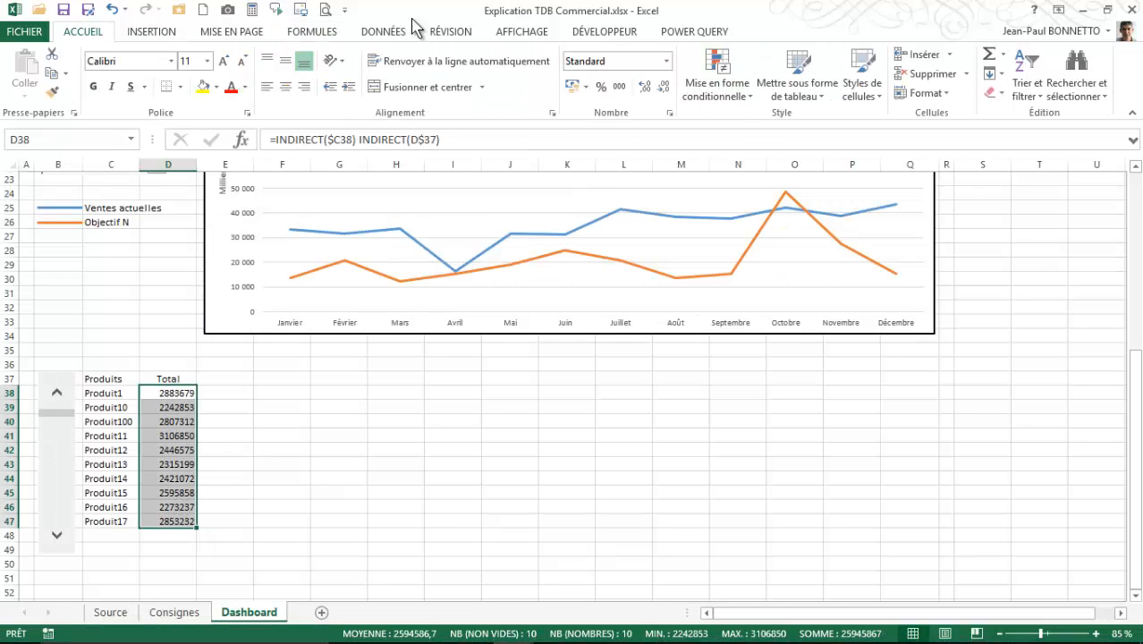
Step: Apply blue solid-fill data bars to the totals in D38:D47 with conditional formatting
{"action": "left_click", "coordinate": [730, 85]}
{"action": "mouse_move", "coordinate": [743, 202]}
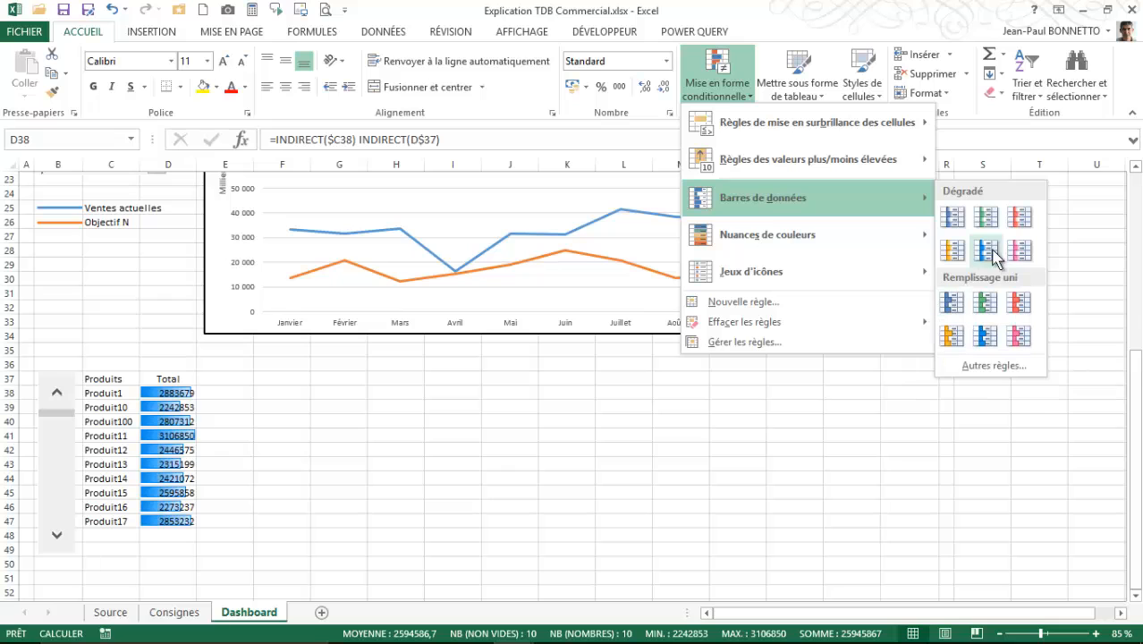
{"action": "left_click", "coordinate": [951, 303]}
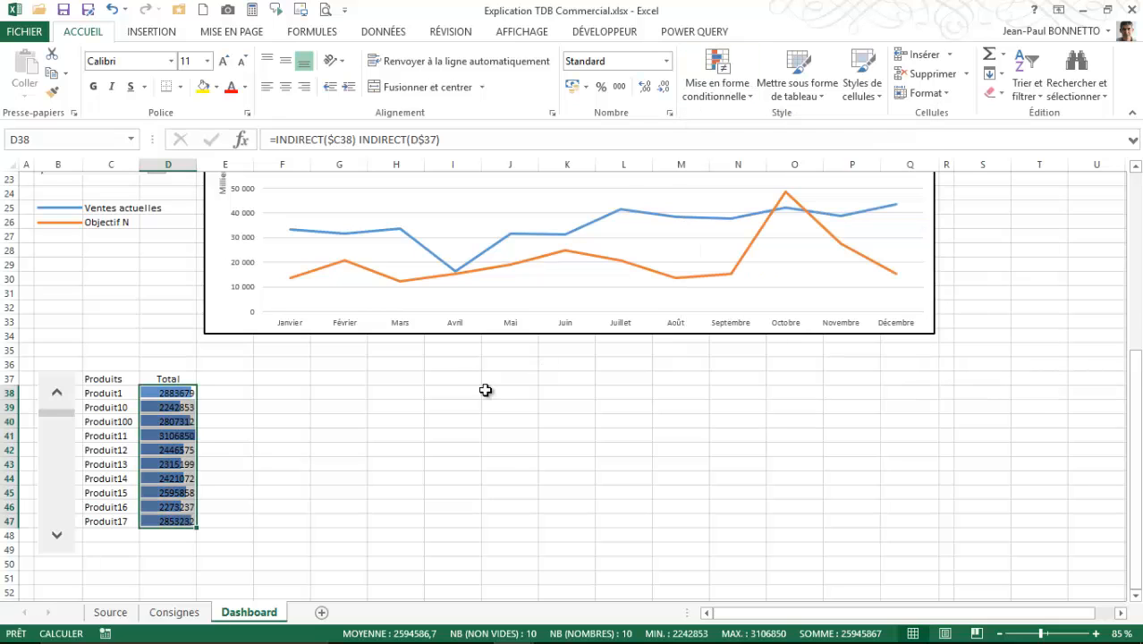
Step: Edit the data bar rule on D38:D47 to show the bar only, and widen column D slightly
{"action": "left_click", "coordinate": [717, 85]}
{"action": "left_click", "coordinate": [702, 343]}
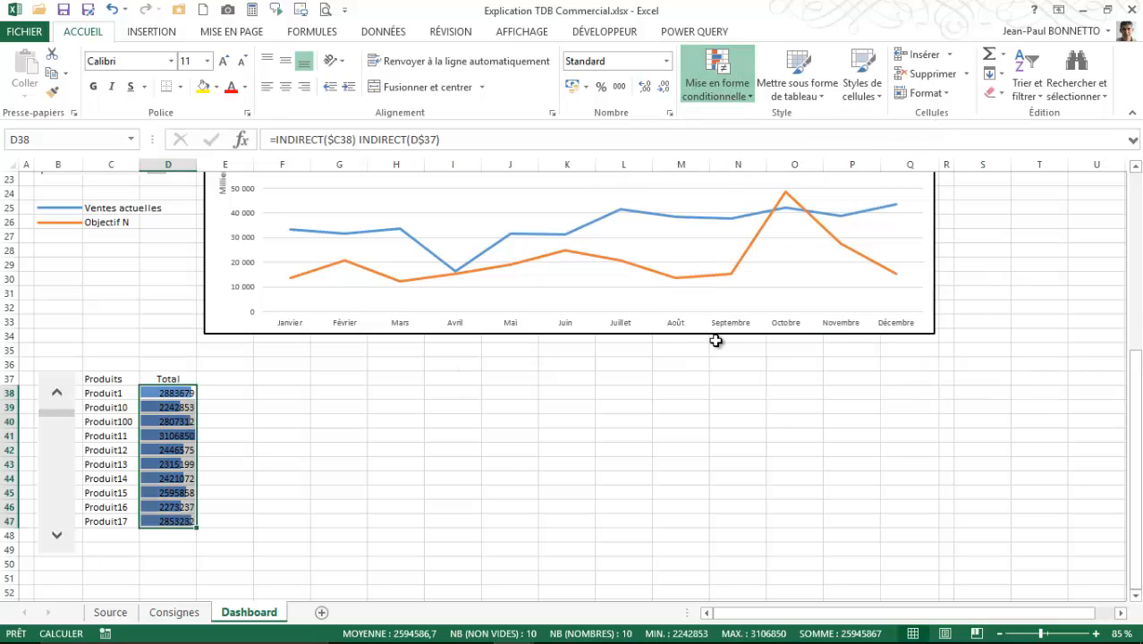
{"action": "left_click", "coordinate": [441, 288]}
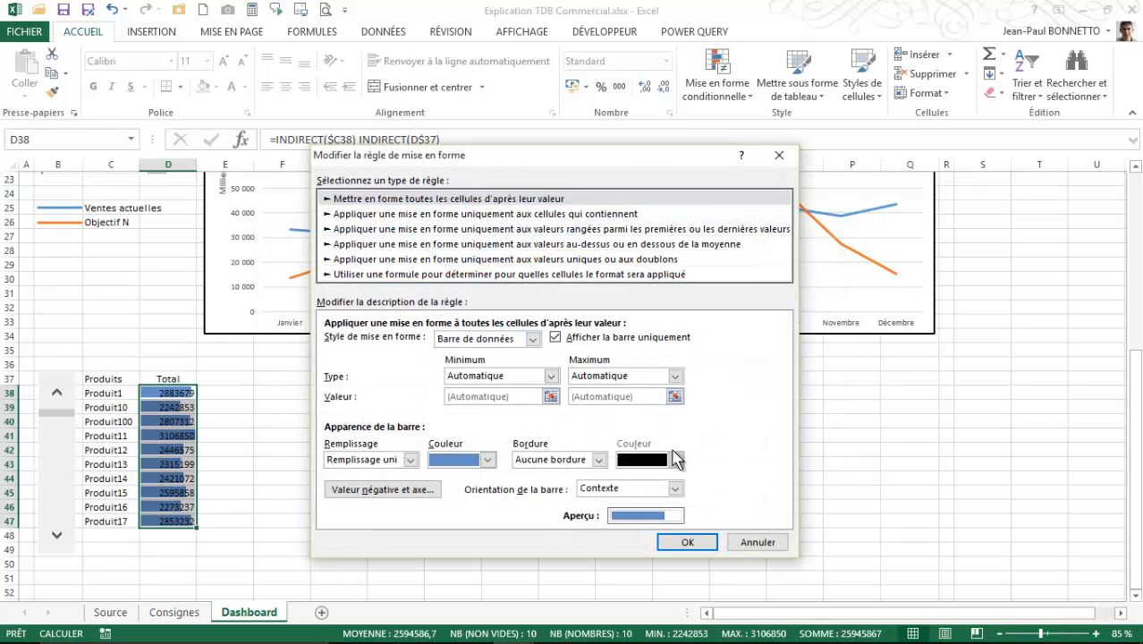
{"action": "left_click", "coordinate": [685, 542]}
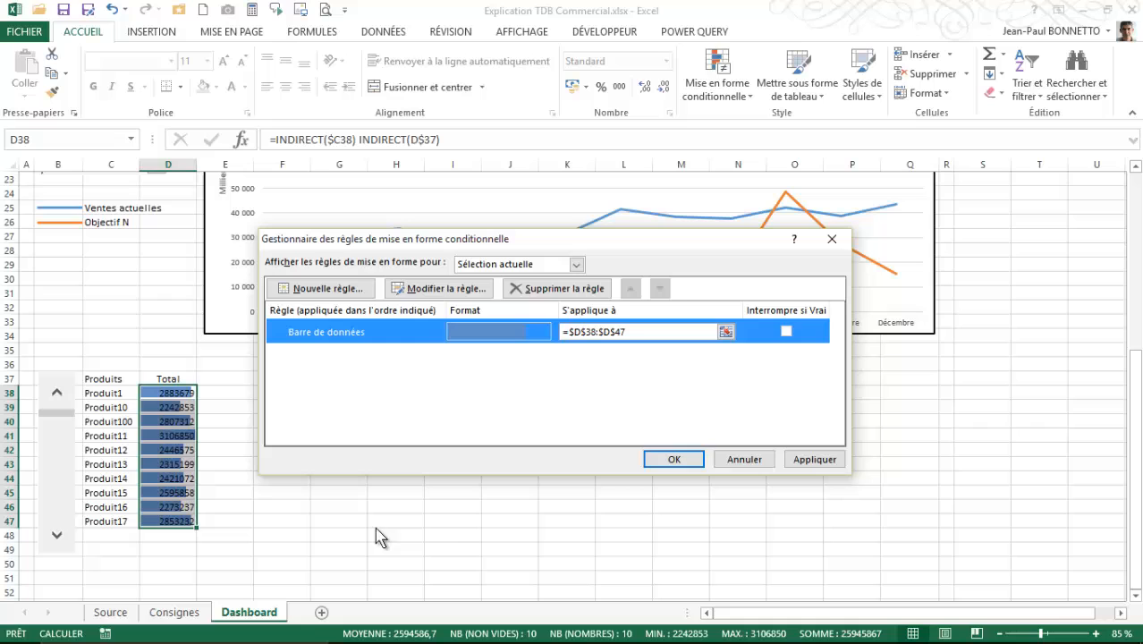
{"action": "left_click", "coordinate": [674, 459]}
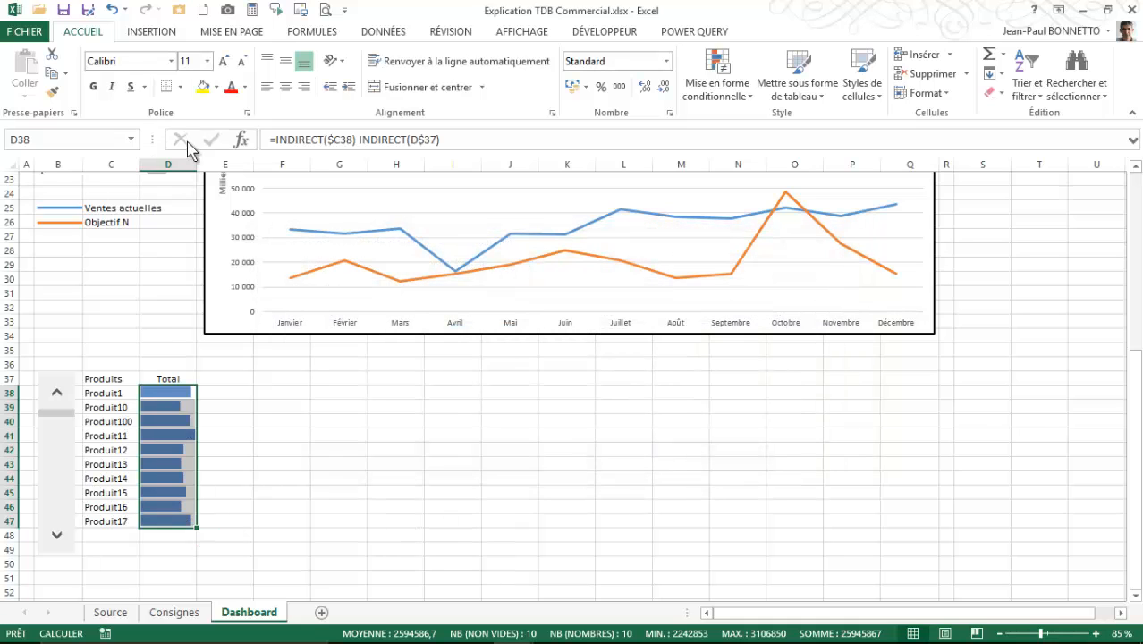
{"action": "left_click_drag", "start_coordinate": [197, 164], "coordinate": [206, 162]}
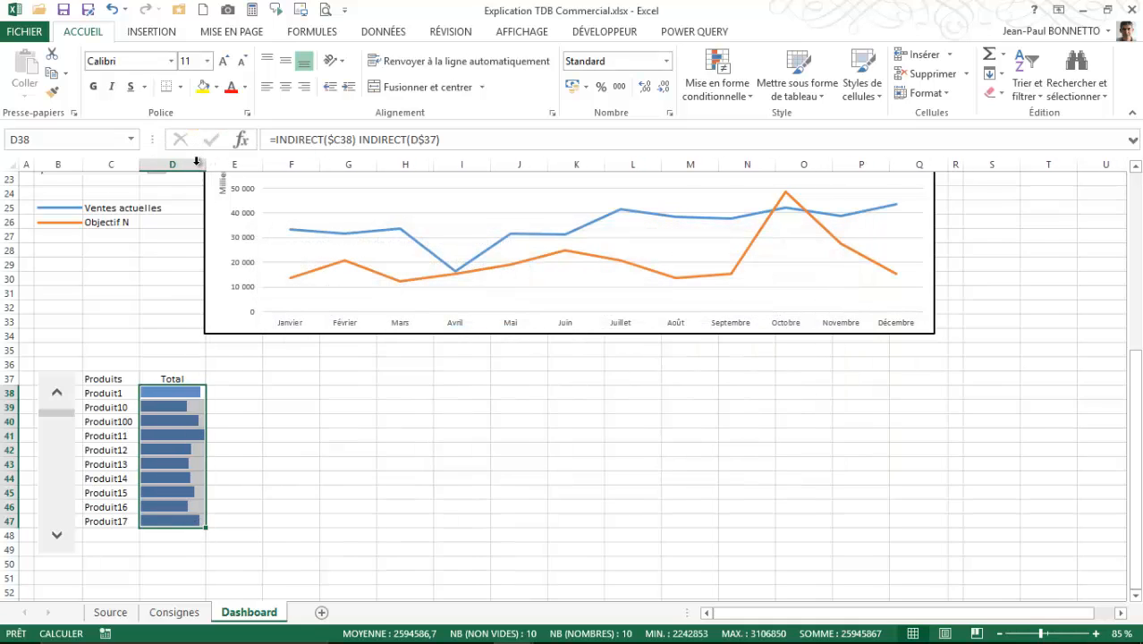
Step: Test the data bars by moving the product list down with its scroll bar until it starts at Produit13
{"action": "left_click", "coordinate": [56, 535]}
{"action": "left_click", "coordinate": [56, 536]}
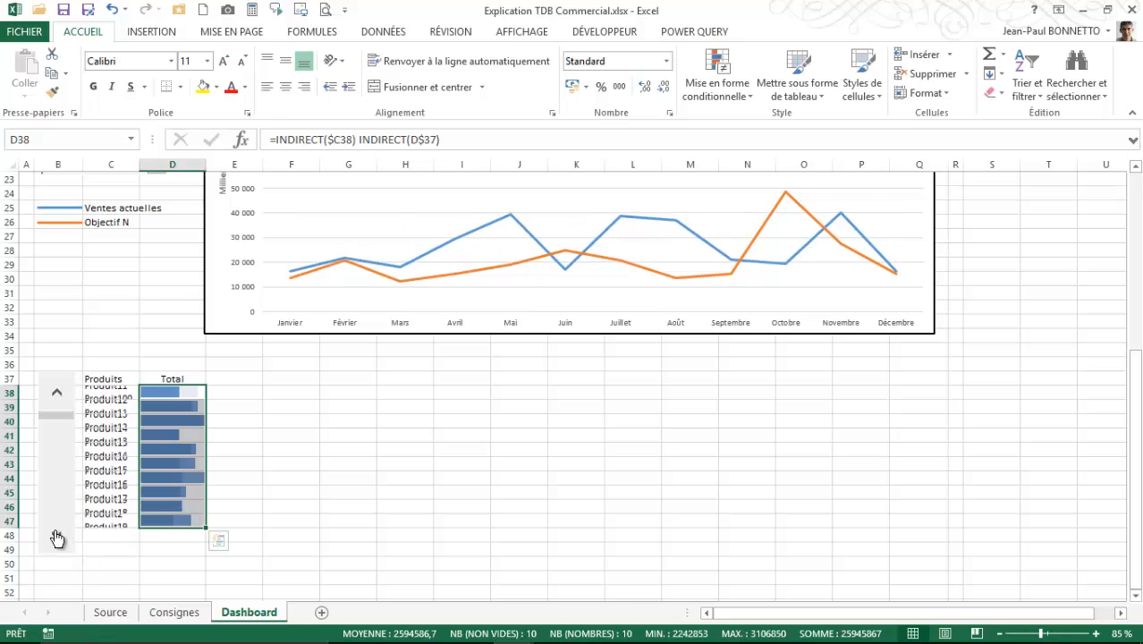
{"action": "left_click", "coordinate": [56, 536]}
{"action": "left_click", "coordinate": [57, 536]}
{"action": "left_click", "coordinate": [56, 535]}
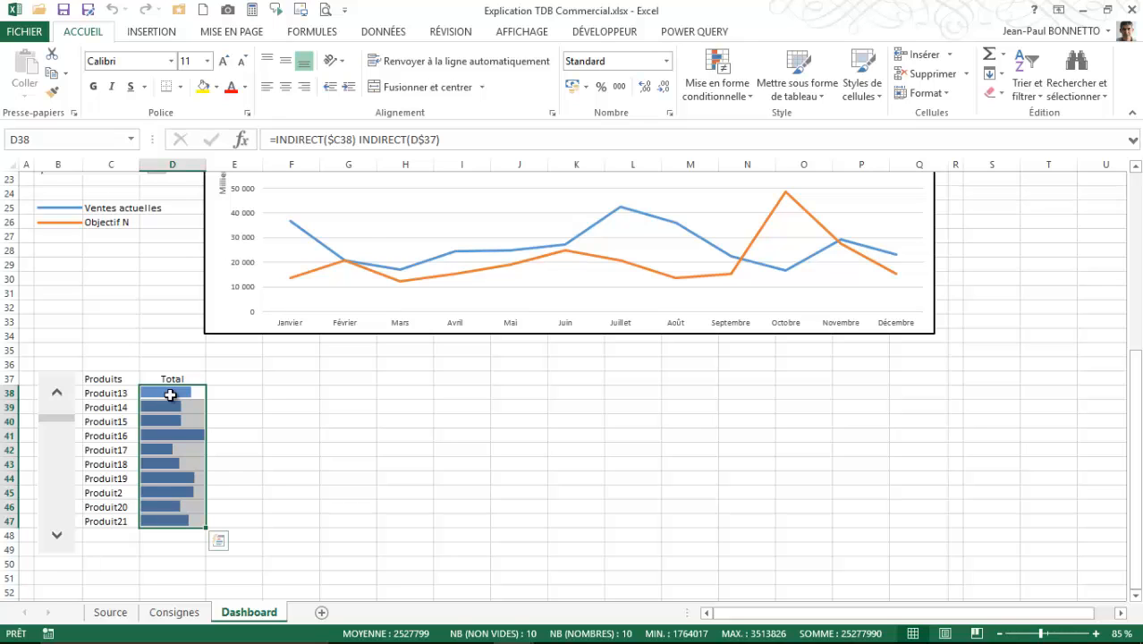
Step: Examine the salesperson header, Total value and sales formulas in F44, E45 and F45 of Tableau Bord - Commercial, and return to the Dashboard
{"action": "mouse_move", "coordinate": [510, 626]}
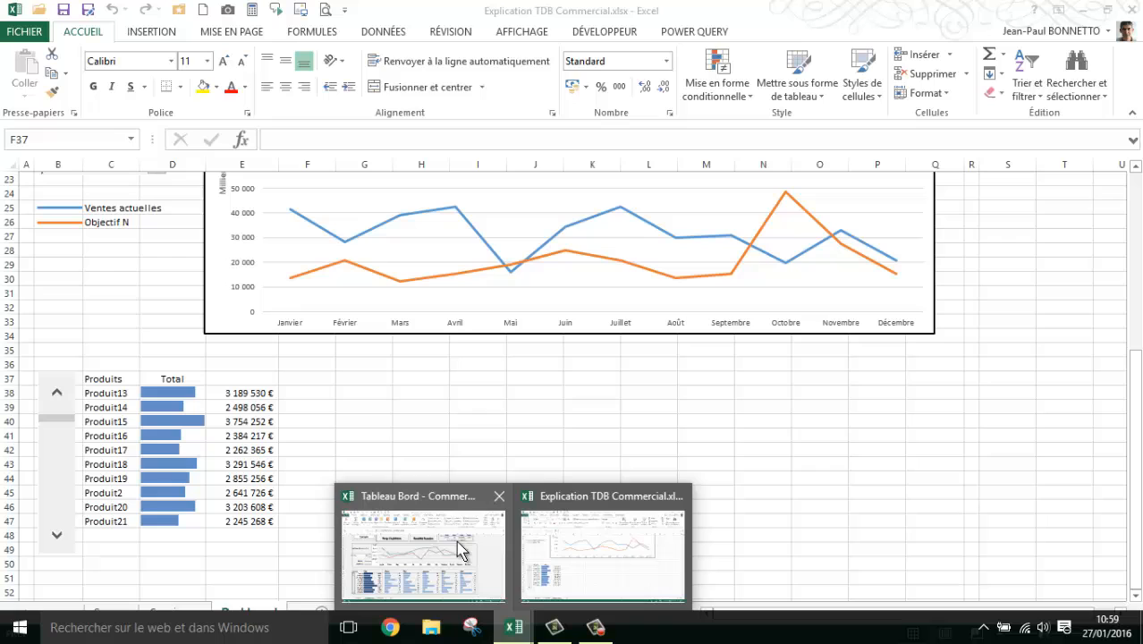
{"action": "left_click", "coordinate": [380, 585]}
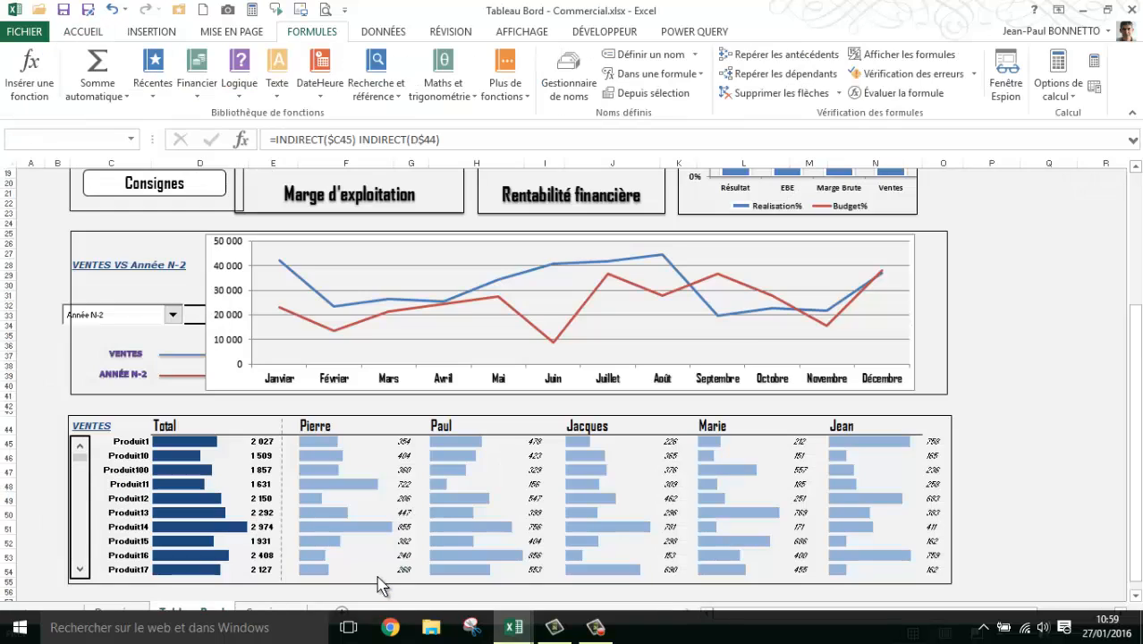
{"action": "left_click", "coordinate": [321, 426]}
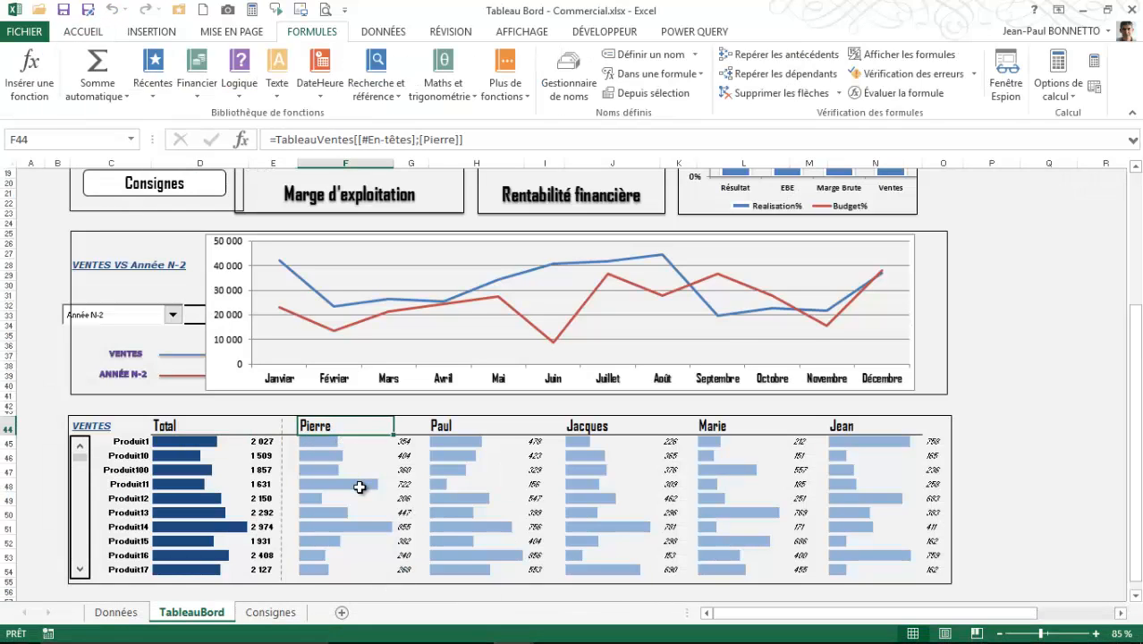
{"action": "left_click", "coordinate": [265, 443]}
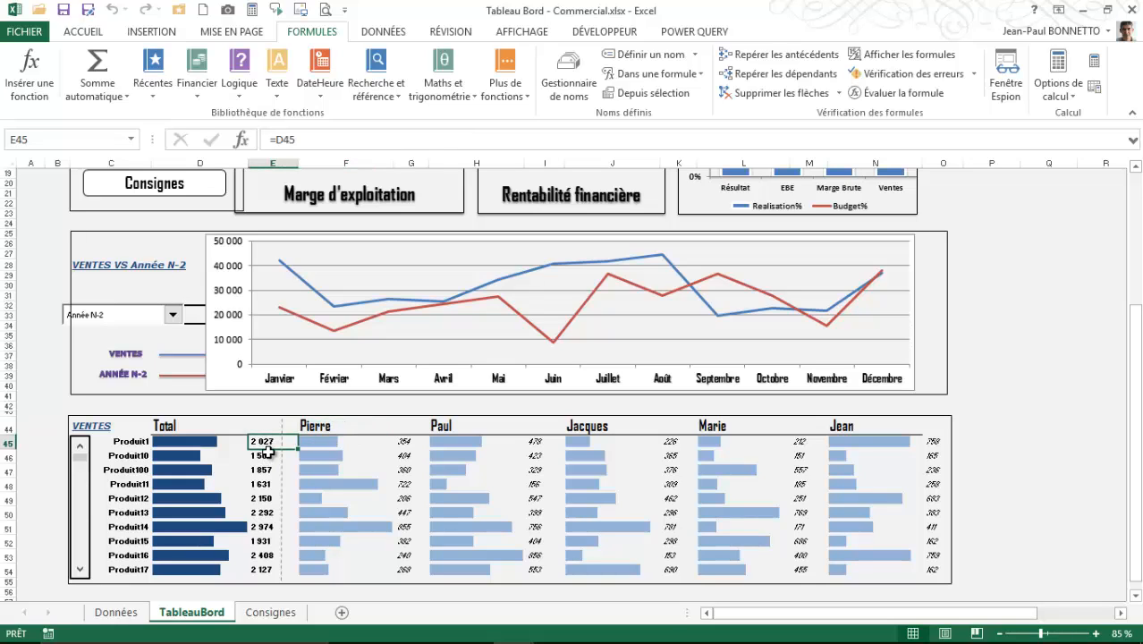
{"action": "left_click", "coordinate": [323, 445]}
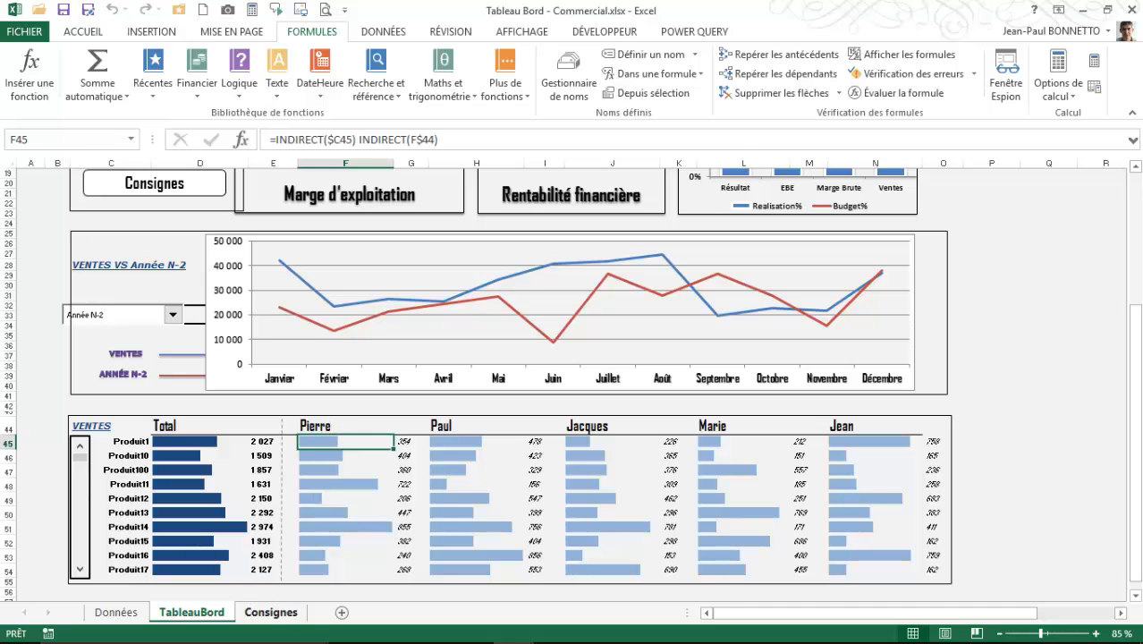
{"action": "mouse_move", "coordinate": [512, 626]}
{"action": "left_click", "coordinate": [604, 559]}
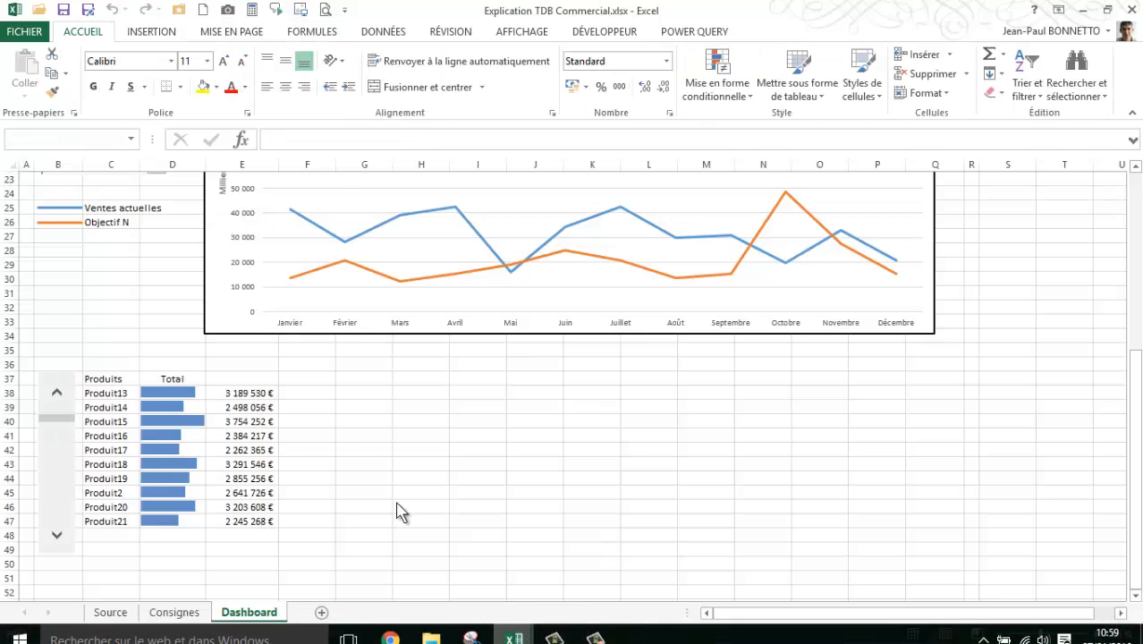
Step: Enter the first salesperson's name as the column header in F37
{"action": "left_click", "coordinate": [314, 379]}
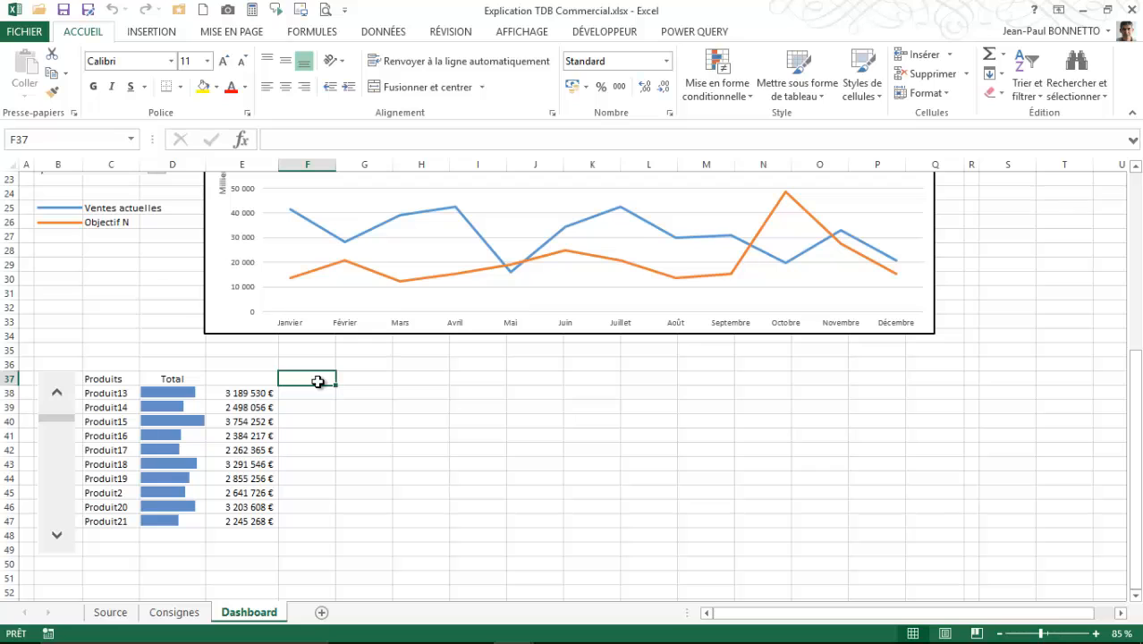
{"action": "type", "text": "Pierre"}
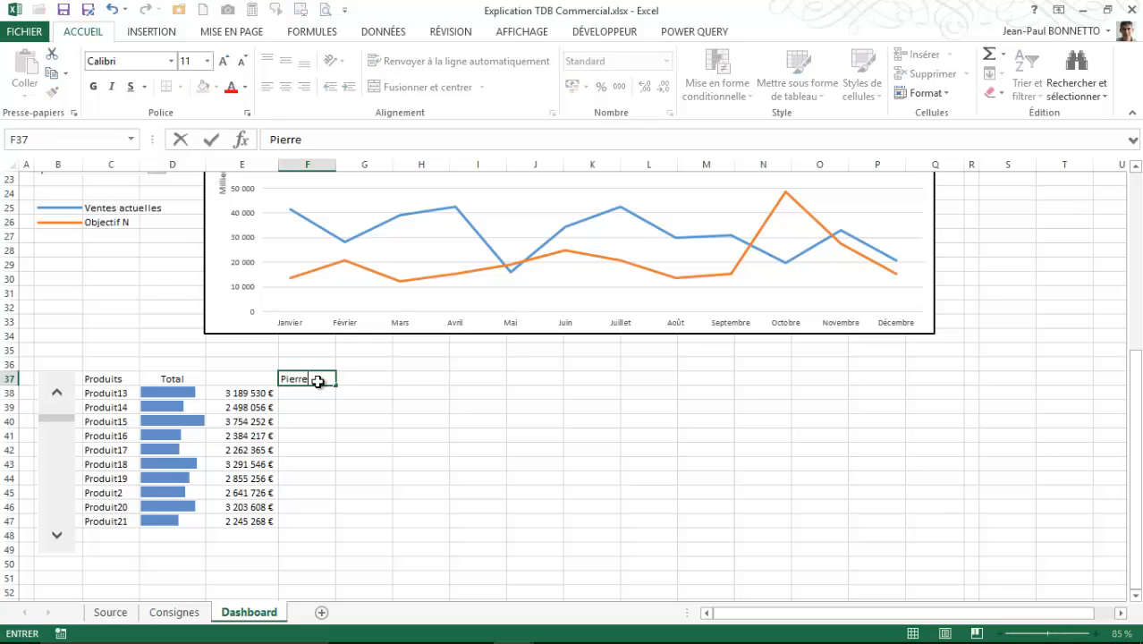
{"action": "key", "text": "Return"}
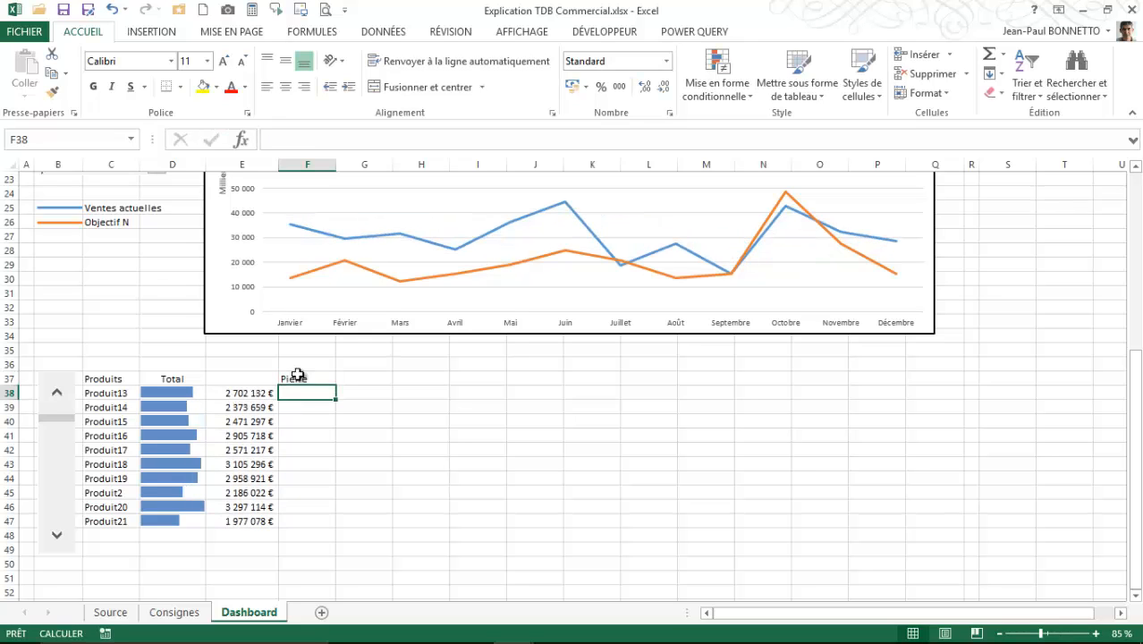
Step: Review the D38 formula as a model and begin the salesperson's sales formula in F38 with =indirect(
{"action": "left_click", "coordinate": [173, 392]}
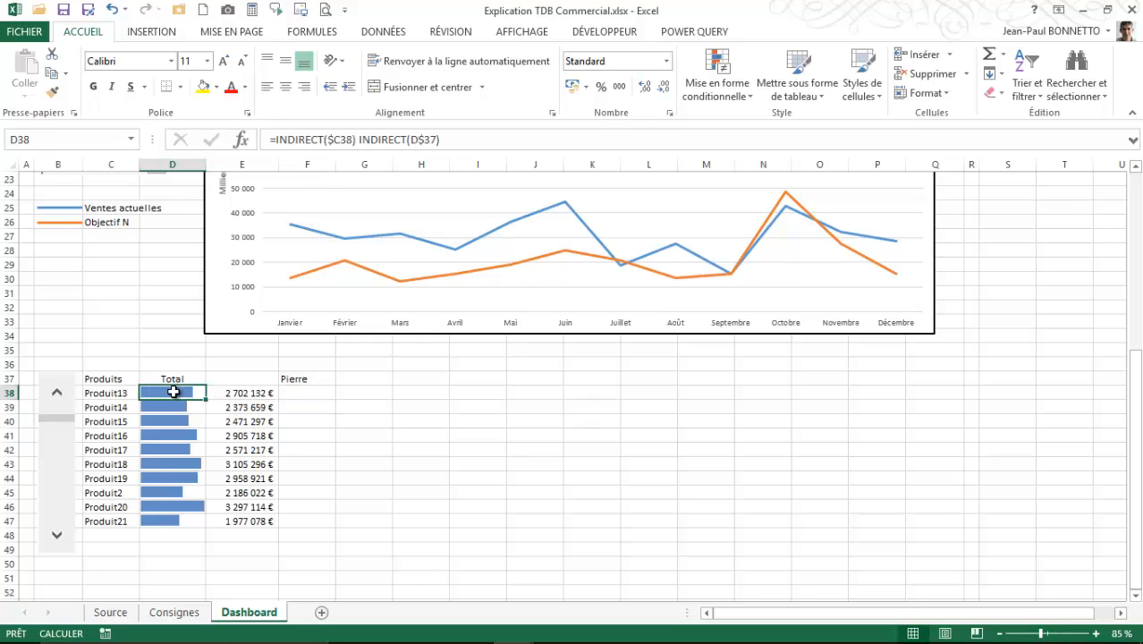
{"action": "left_click", "coordinate": [320, 393]}
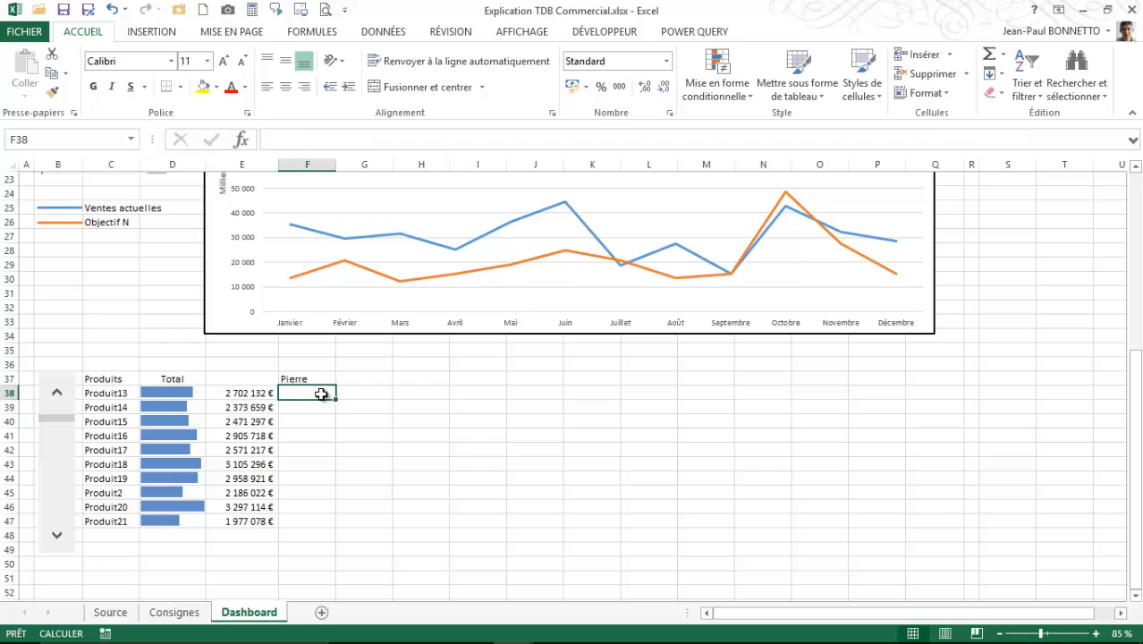
{"action": "type", "text": "=ind"}
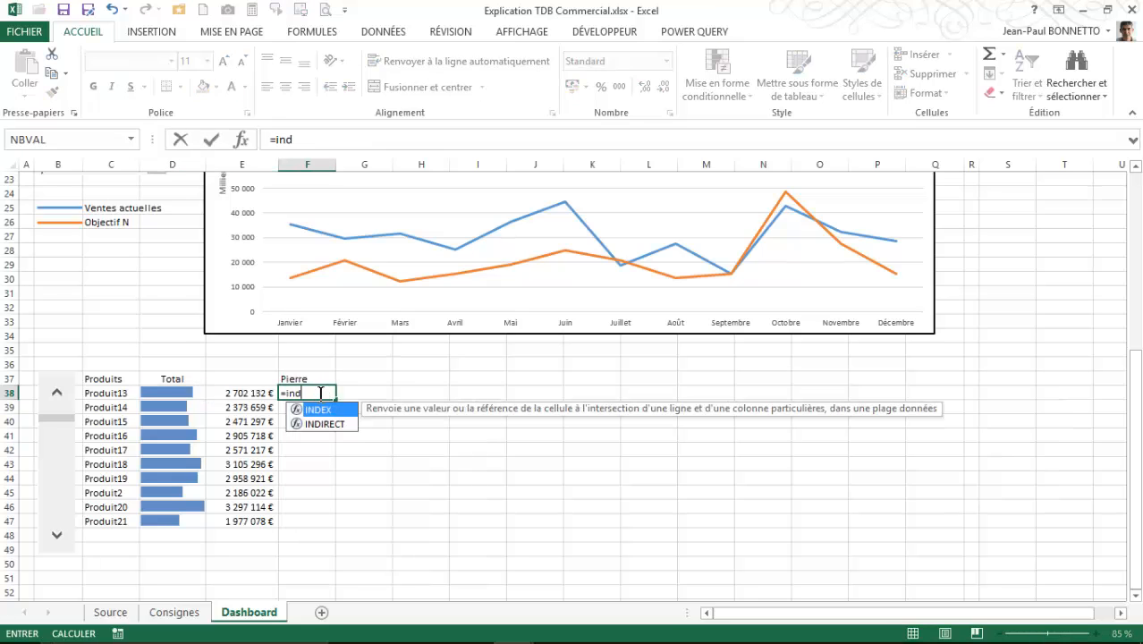
{"action": "type", "text": "r"}
{"action": "key", "text": "BackSpace"}
{"action": "type", "text": "irect"}
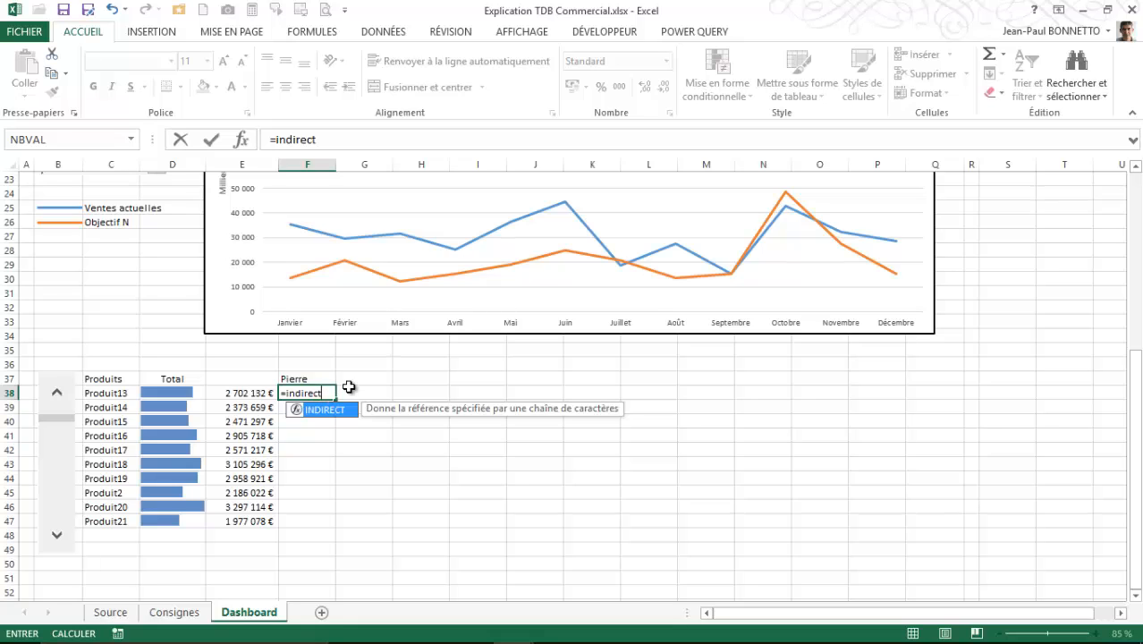
{"action": "type", "text": "-"}
{"action": "key", "text": "BackSpace"}
{"action": "type", "text": "("}
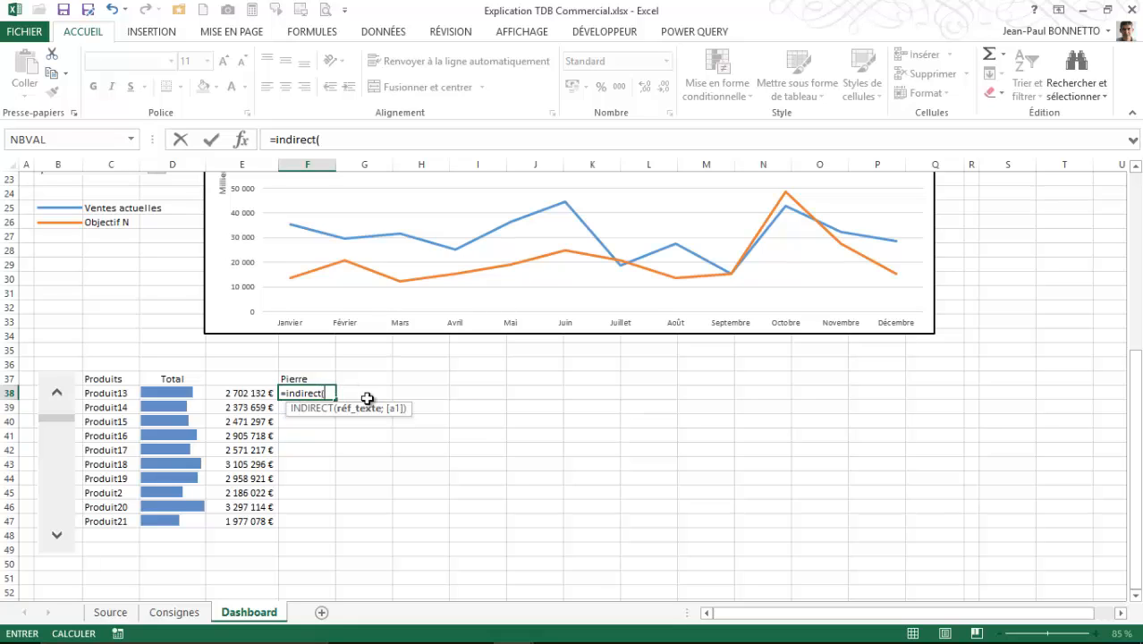
{"action": "left_click", "coordinate": [109, 394]}
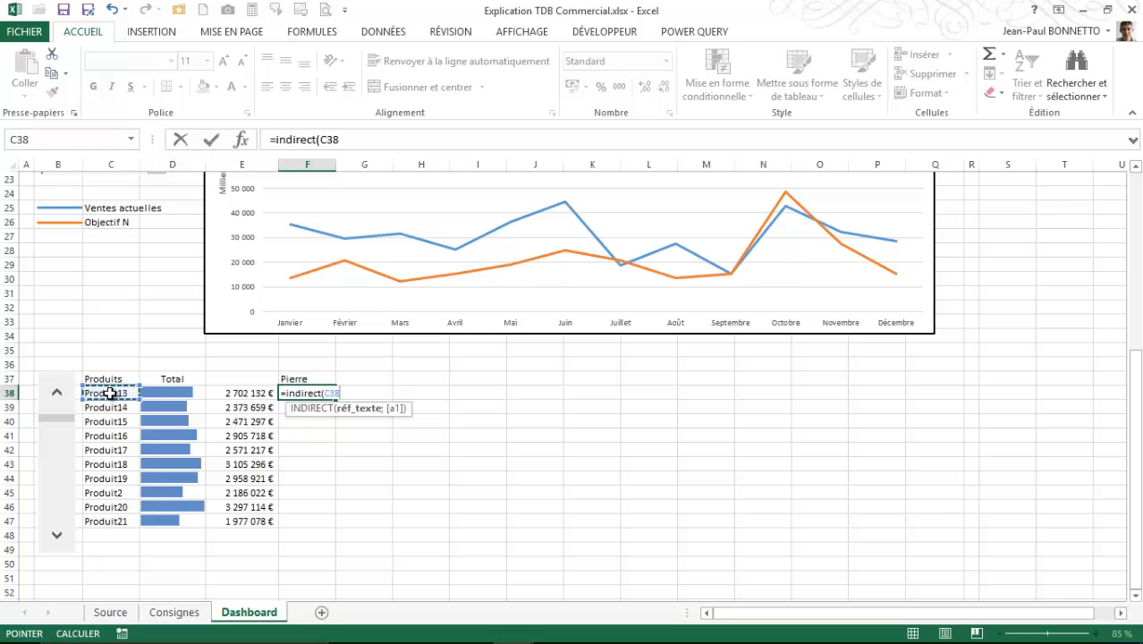
{"action": "key", "text": "F3"}
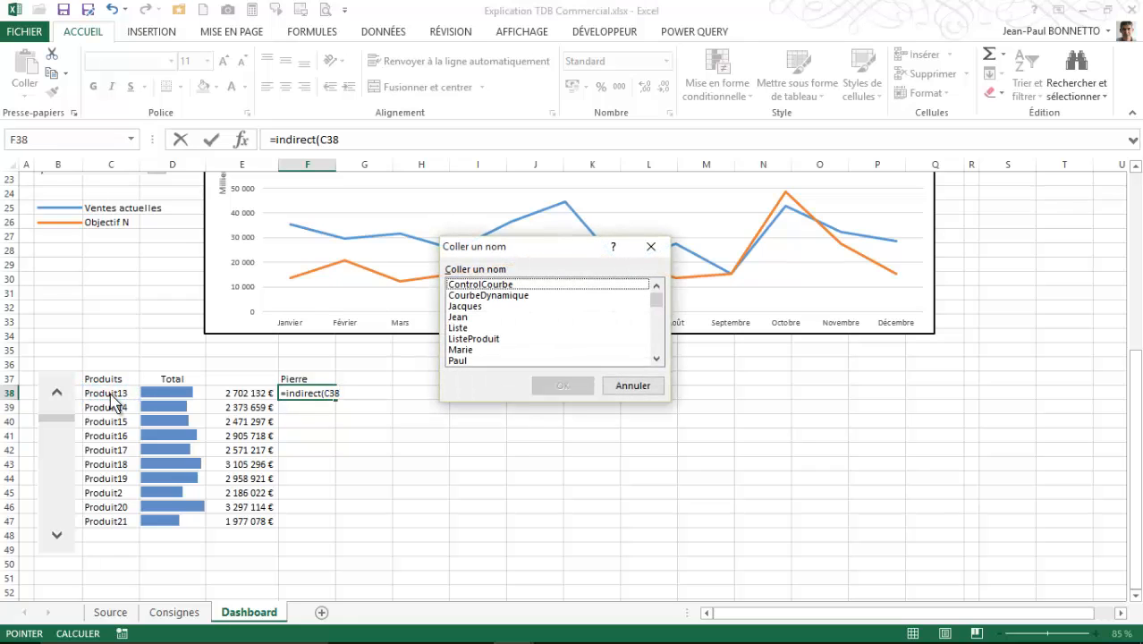
{"action": "left_click", "coordinate": [640, 384]}
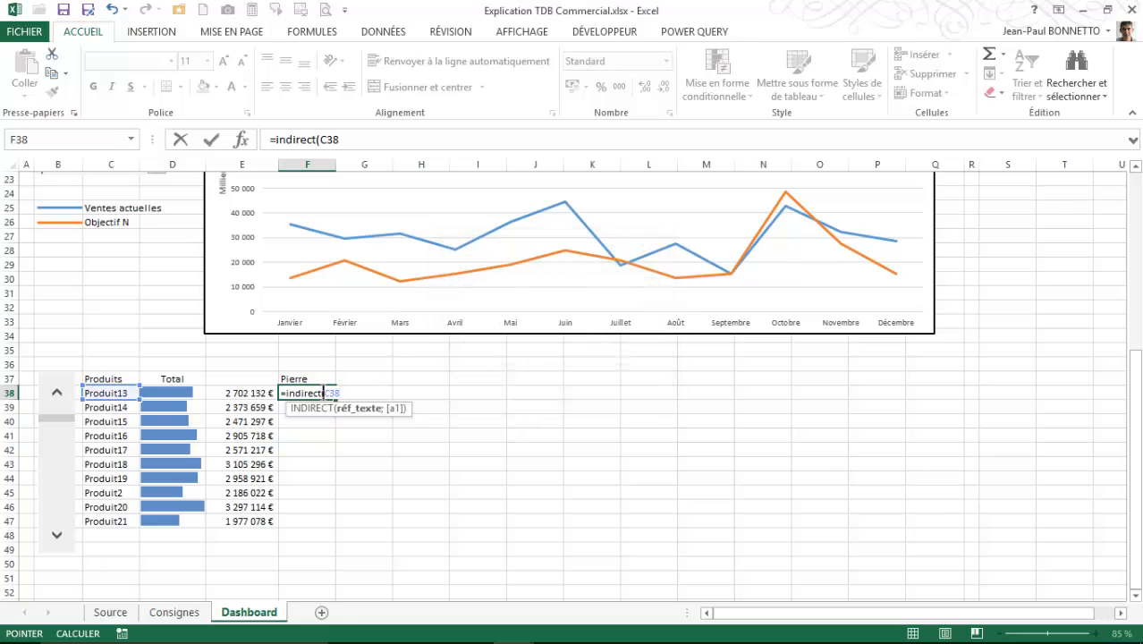
{"action": "key", "text": "F2"}
{"action": "key", "text": "F4"}
{"action": "key", "text": "F4"}
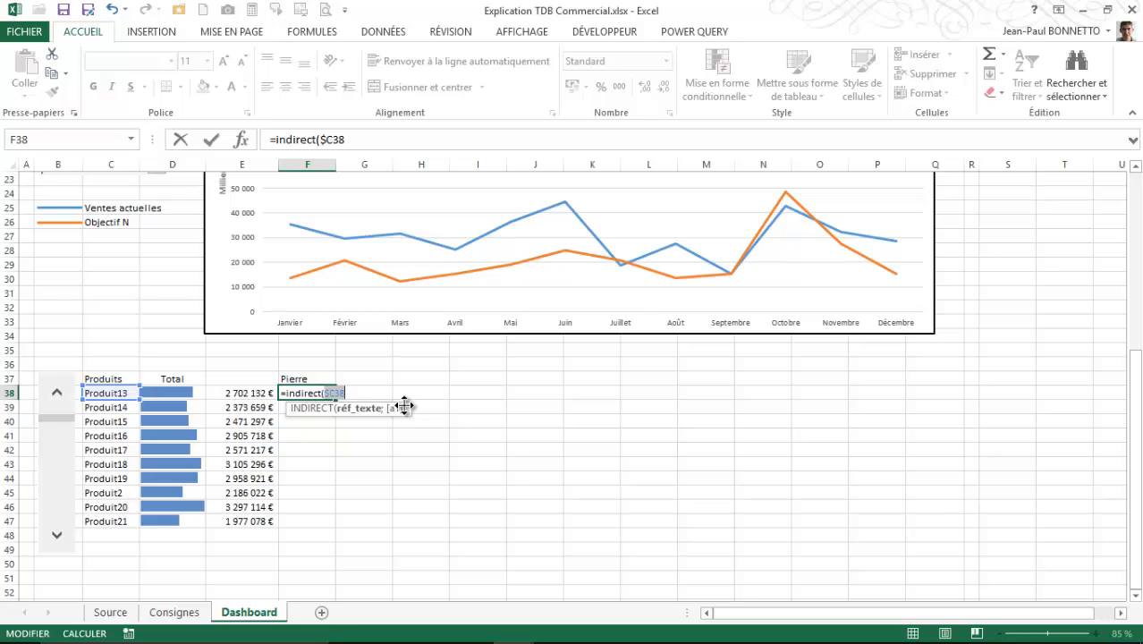
Step: Complete the salesperson's sales formula in F38 as =INDIRECT($C38) INDIRECT(F$37)
{"action": "type", "text": ")"}
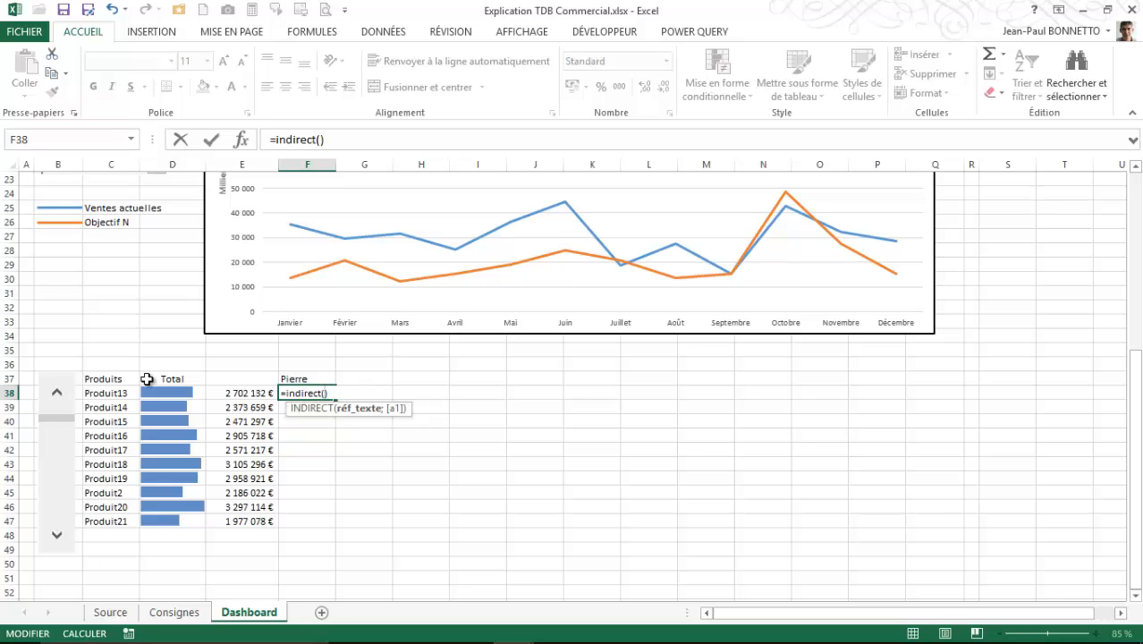
{"action": "left_click", "coordinate": [109, 393]}
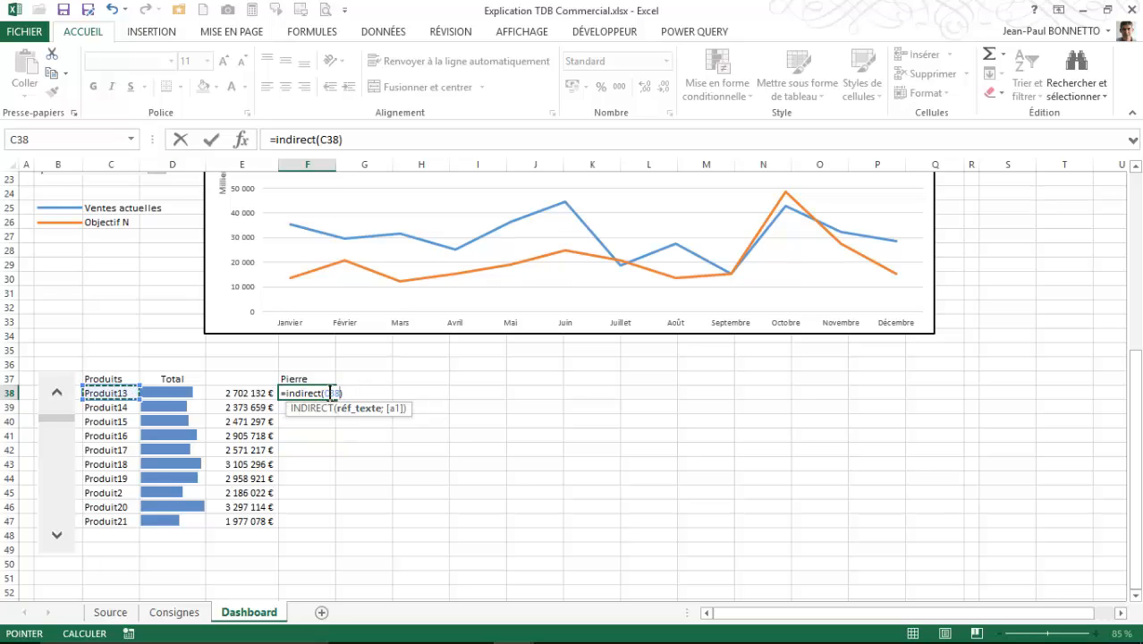
{"action": "key", "text": "F4"}
{"action": "key", "text": "F4"}
{"action": "key", "text": "F4"}
{"action": "left_click", "coordinate": [366, 392]}
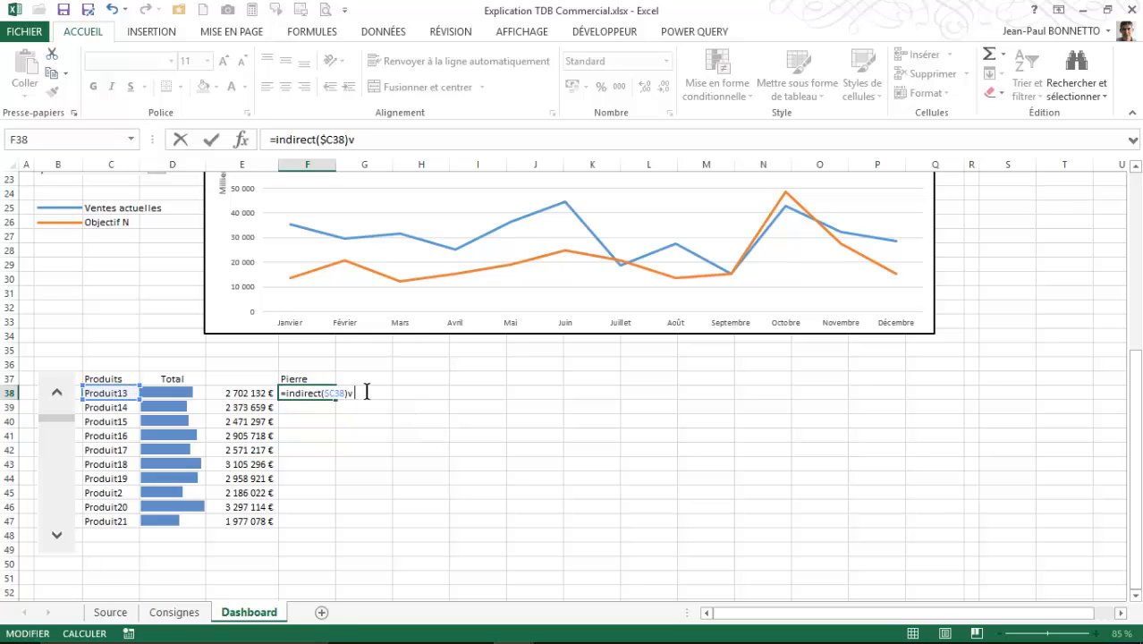
{"action": "key", "text": "BackSpace"}
{"action": "type", "text": "indirec"}
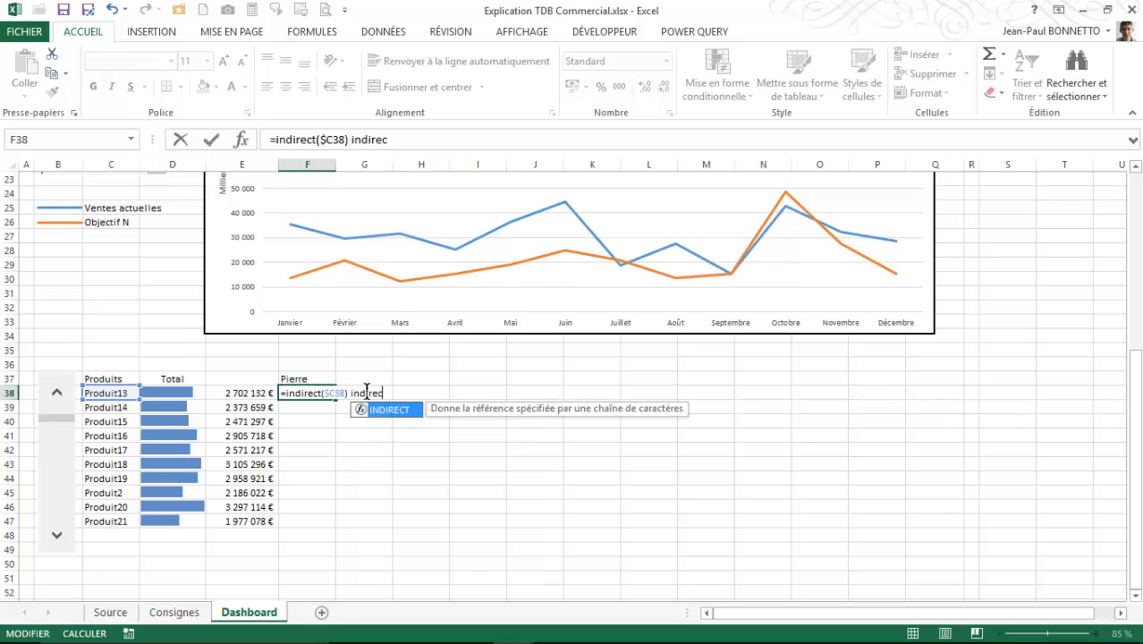
{"action": "type", "text": "t("}
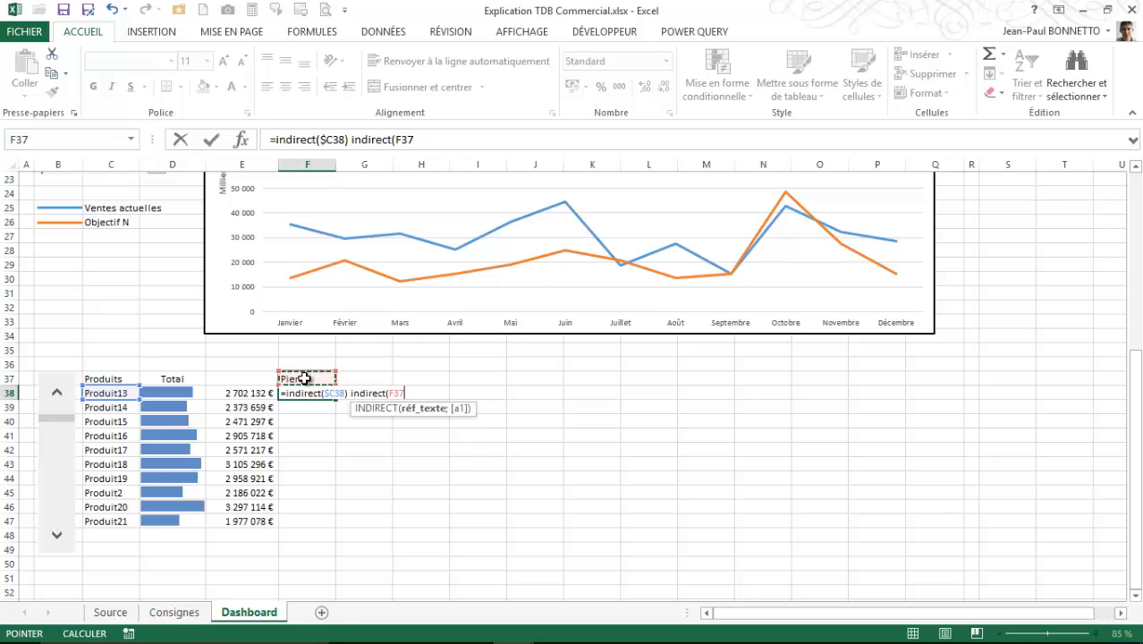
{"action": "key", "text": "F4"}
{"action": "key", "text": "Return"}
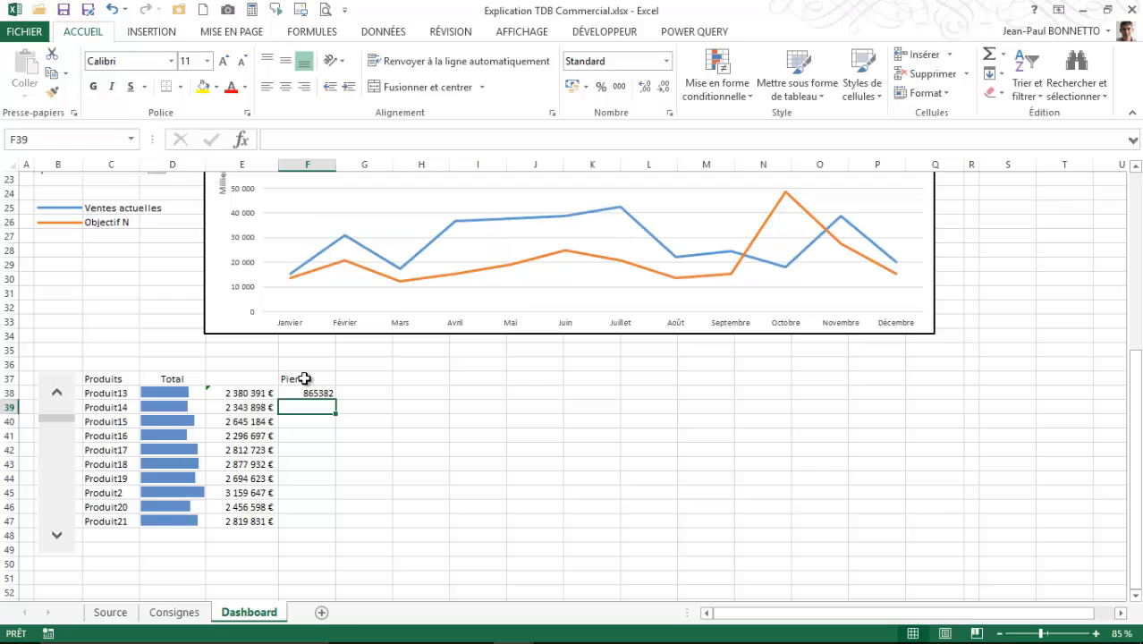
Step: Fill the F38 formula down to F47 and copy the data bar formatting from D38 onto F38:F47
{"action": "left_click", "coordinate": [324, 394]}
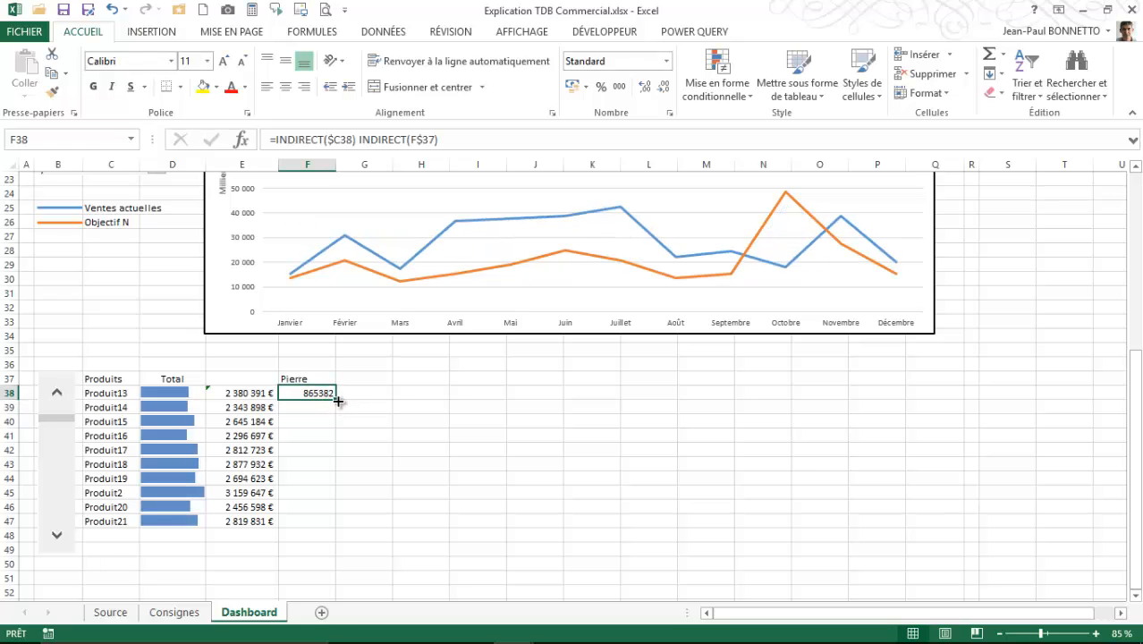
{"action": "left_click_drag", "start_coordinate": [335, 399], "coordinate": [333, 527]}
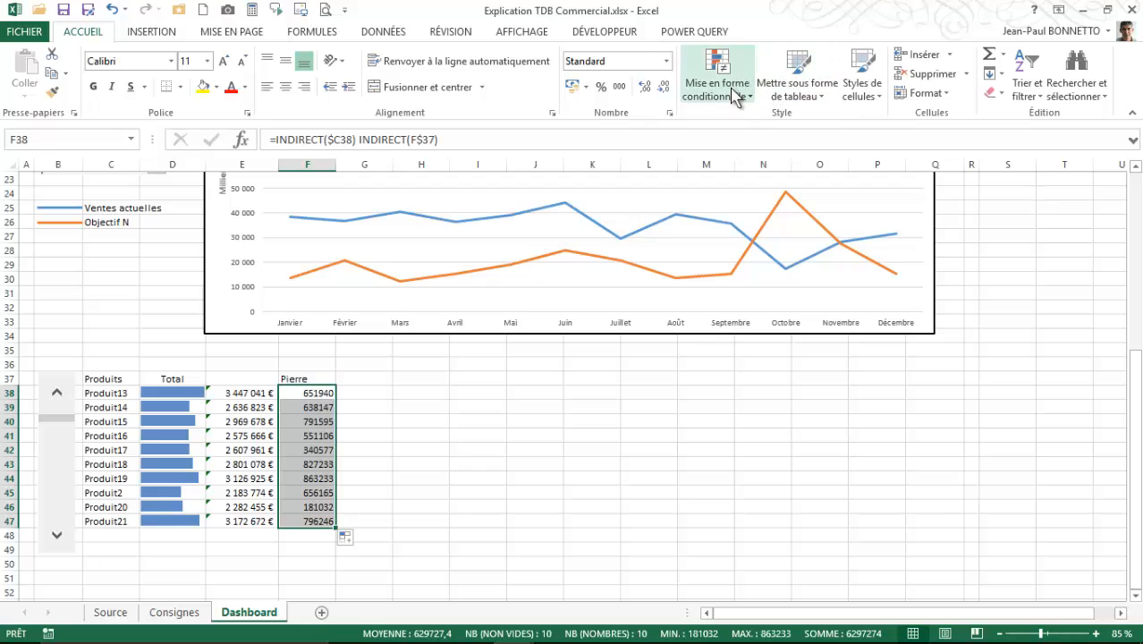
{"action": "left_click", "coordinate": [170, 394]}
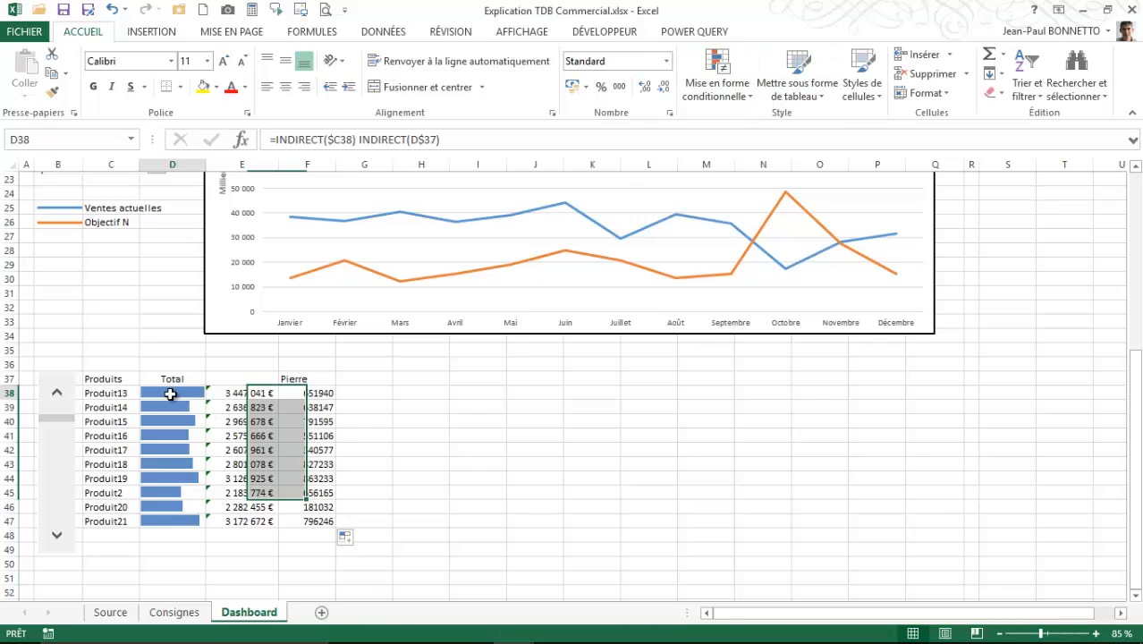
{"action": "left_click", "coordinate": [51, 91]}
{"action": "mouse_move", "coordinate": [298, 386]}
{"action": "left_mouse_down"}
{"action": "mouse_move", "coordinate": [335, 508]}
{"action": "mouse_move", "coordinate": [327, 519]}
{"action": "left_mouse_up"}
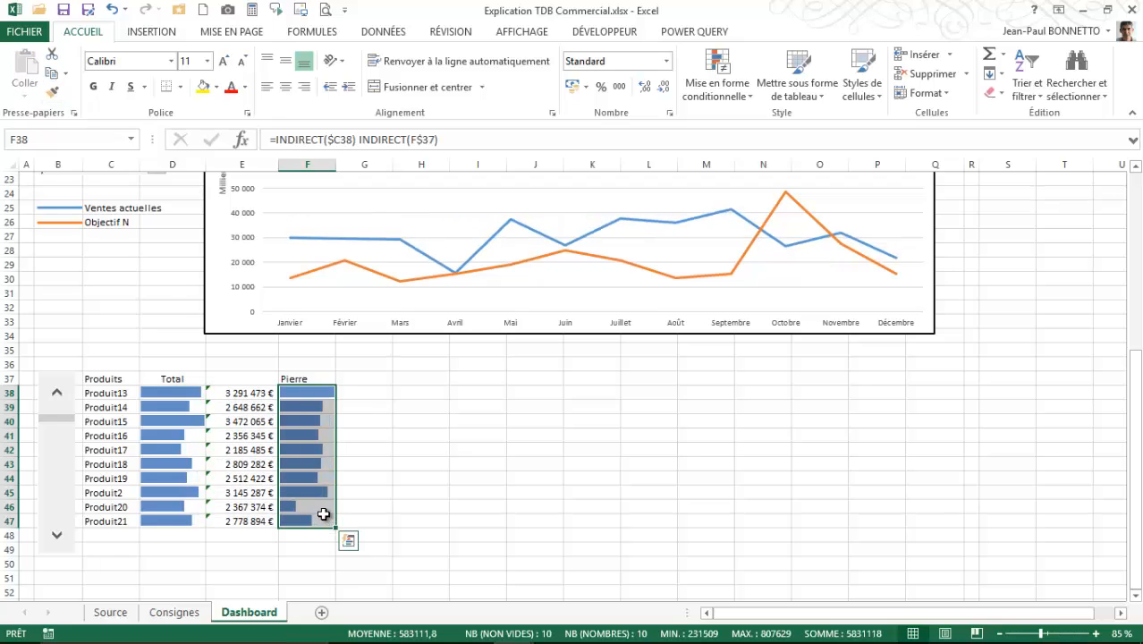
Step: Enter =F38 in G38 and fill it down to G47 to show the salesperson's sales figures
{"action": "left_click", "coordinate": [377, 399]}
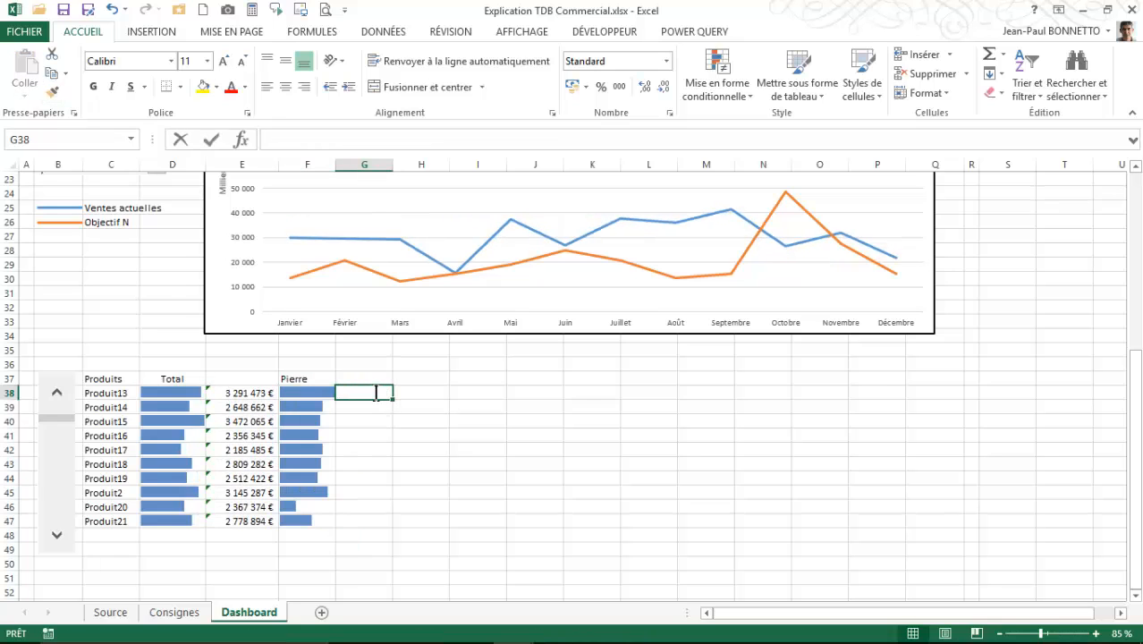
{"action": "type", "text": "="}
{"action": "left_click", "coordinate": [312, 392]}
{"action": "key", "text": "Return"}
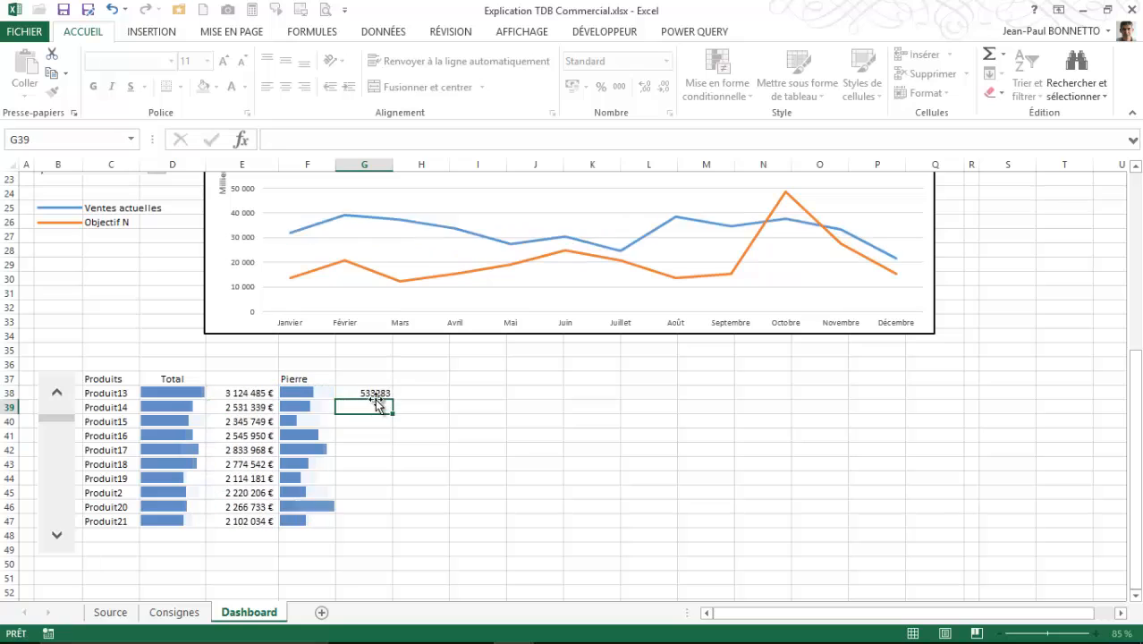
{"action": "left_click_drag", "start_coordinate": [391, 401], "coordinate": [393, 528]}
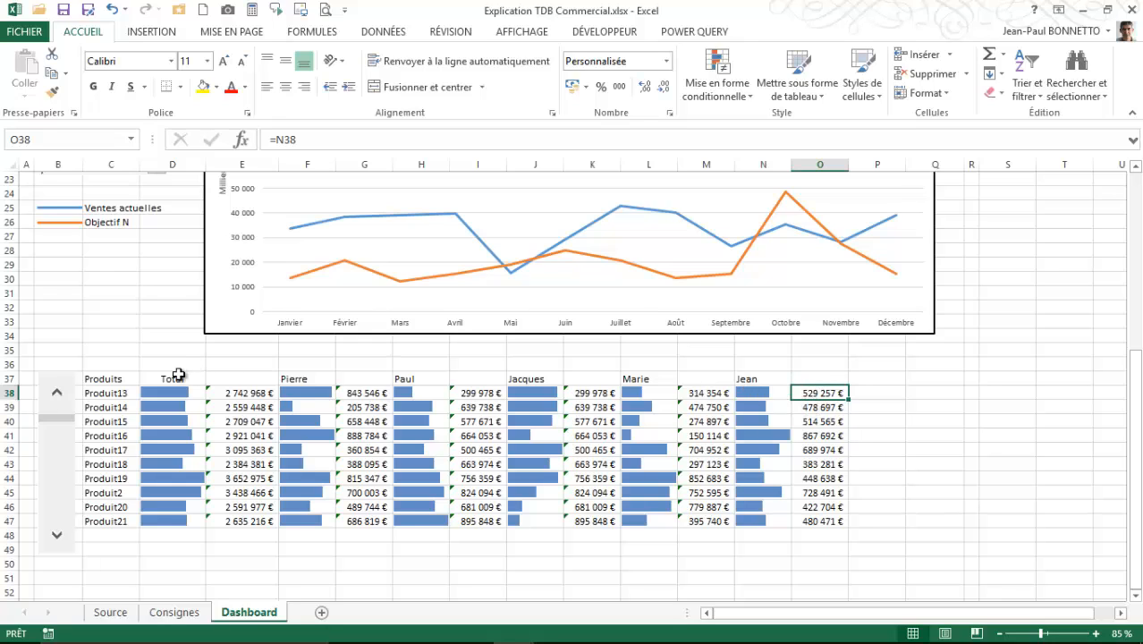
Step: Make the product table's header row C37:O37 bold and enlarge its font to size 14
{"action": "left_click", "coordinate": [749, 396]}
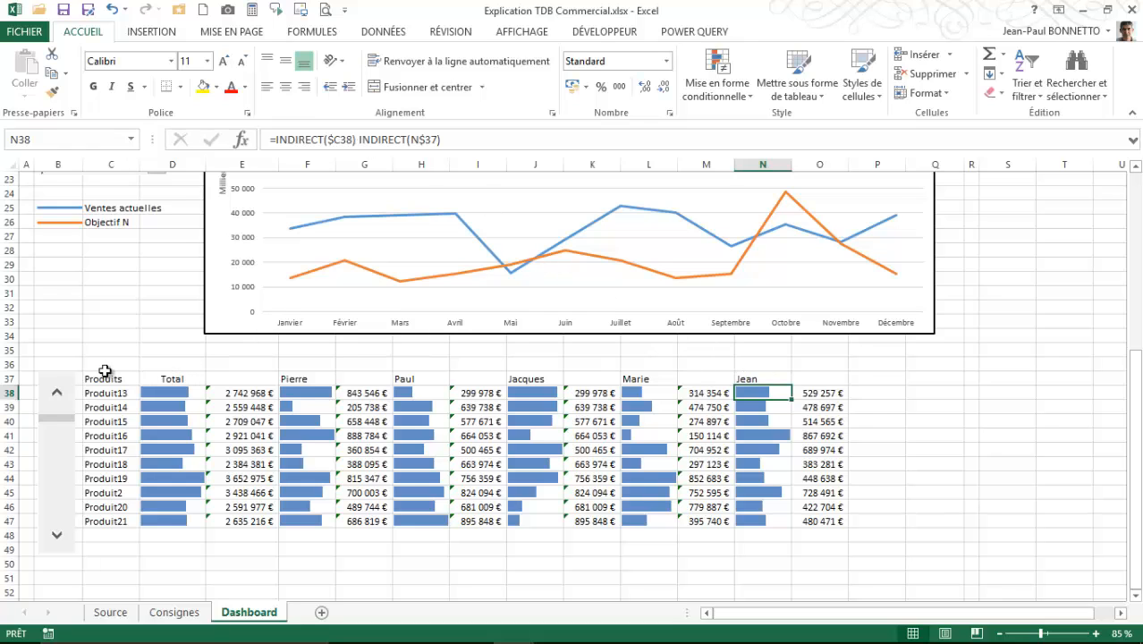
{"action": "left_click_drag", "start_coordinate": [104, 371], "coordinate": [808, 378]}
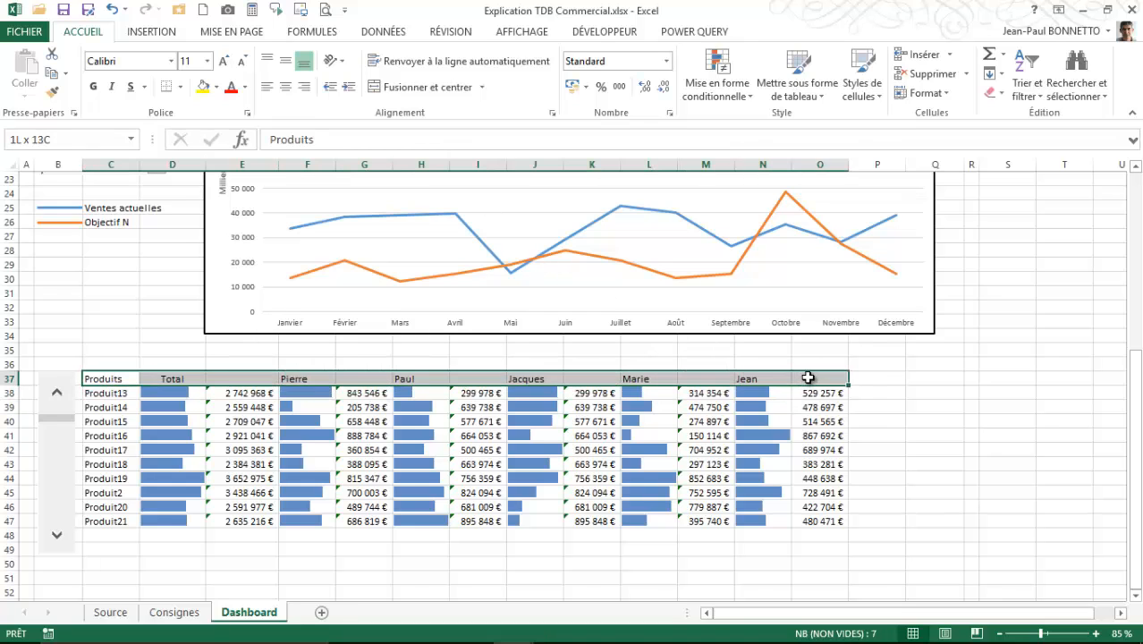
{"action": "left_click", "coordinate": [93, 86]}
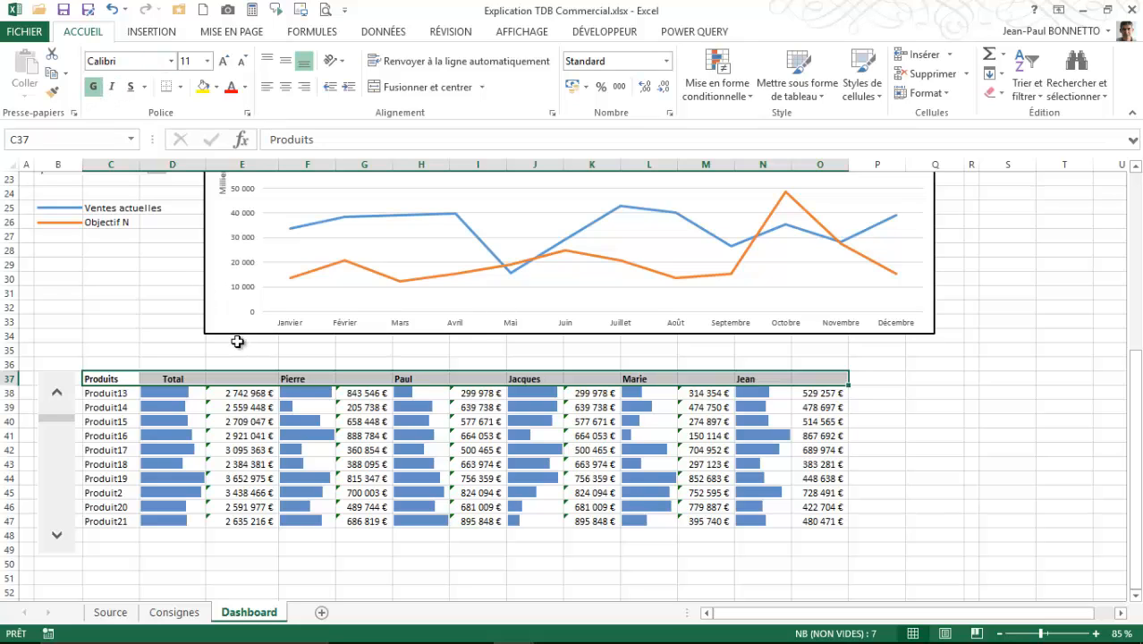
{"action": "left_click", "coordinate": [224, 63]}
{"action": "left_click", "coordinate": [224, 62]}
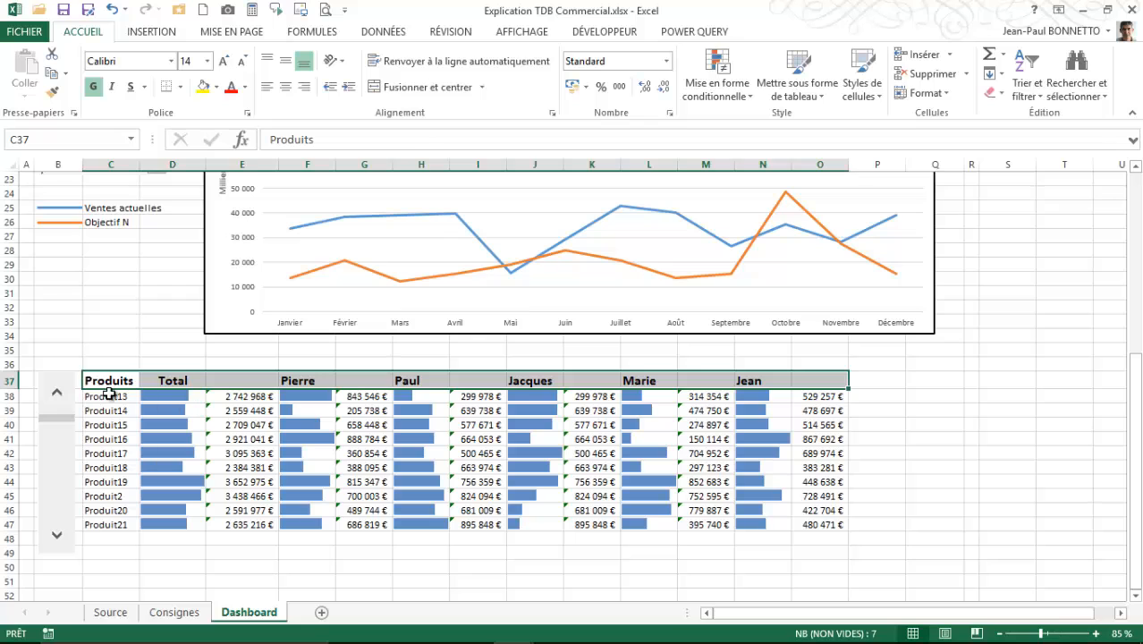
Step: Make the product names in C38:C47 bold at font size 14 and widen column C to fit them
{"action": "left_click_drag", "start_coordinate": [108, 395], "coordinate": [112, 525]}
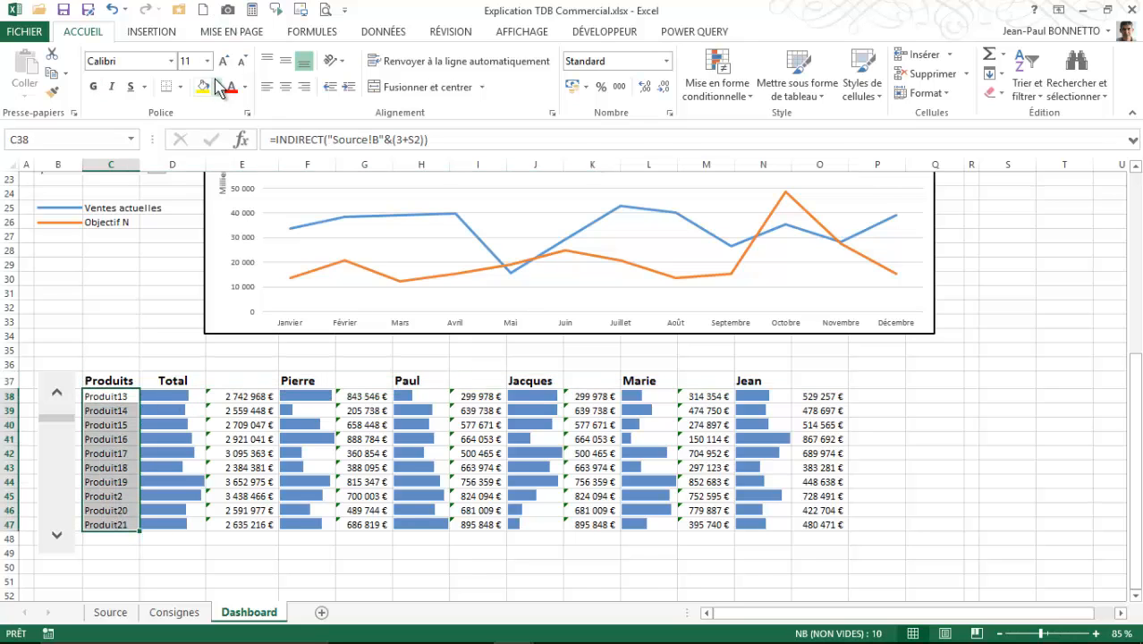
{"action": "left_click", "coordinate": [224, 62]}
{"action": "left_click", "coordinate": [93, 87]}
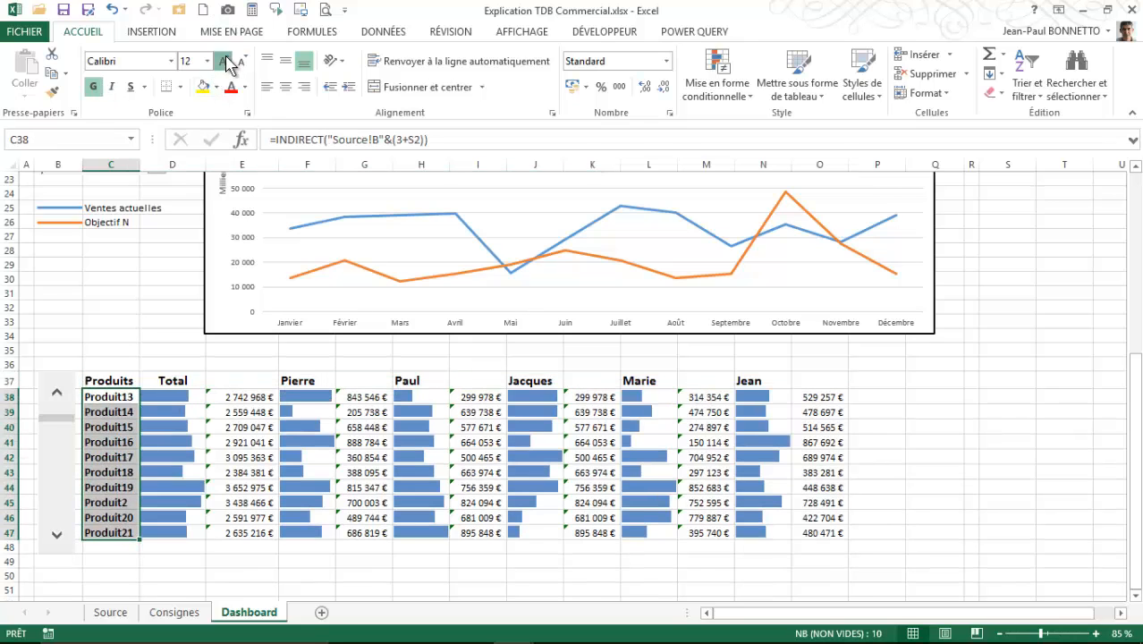
{"action": "left_click", "coordinate": [225, 62]}
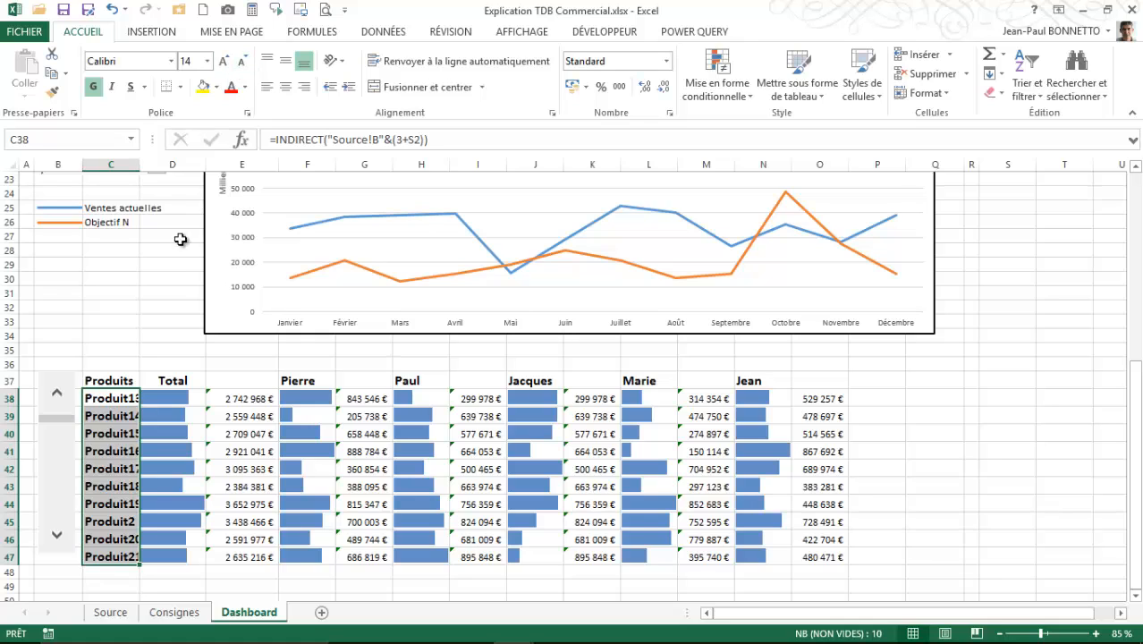
{"action": "left_click_drag", "start_coordinate": [139, 164], "coordinate": [156, 165]}
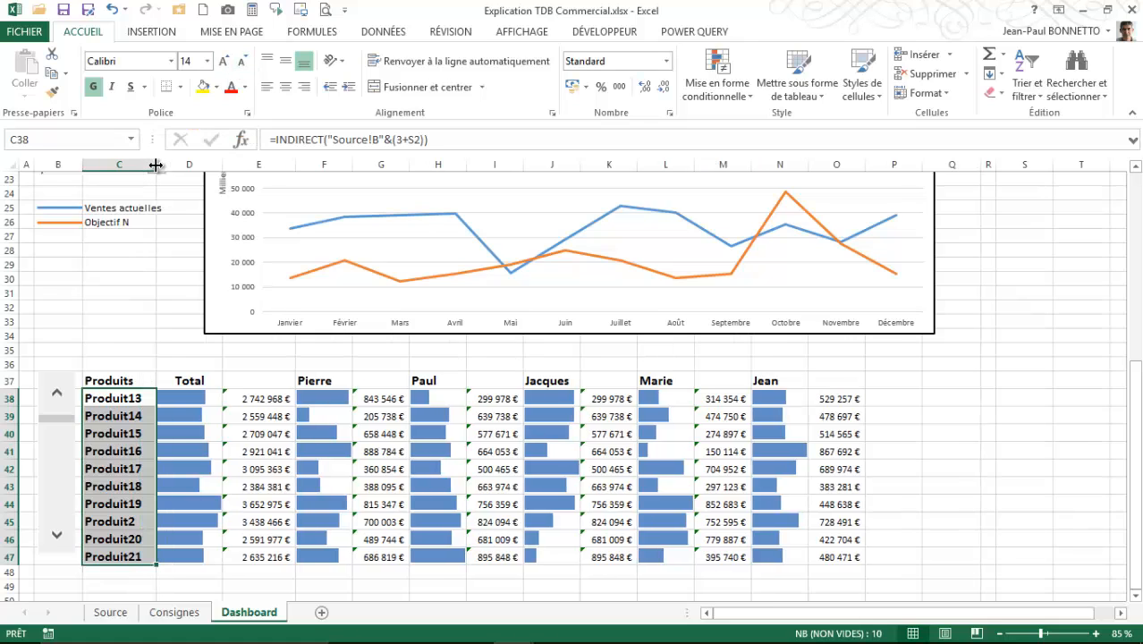
Step: Lengthen the product list's scroll bar and shift it slightly down to align with table rows 37 to 47
{"action": "left_click", "coordinate": [277, 400]}
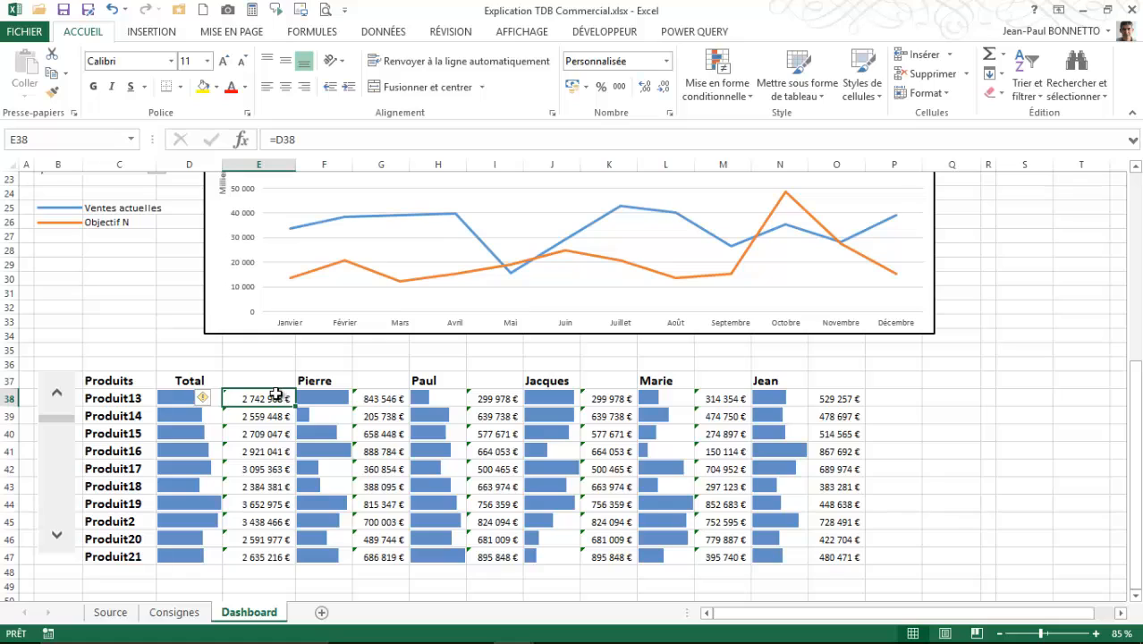
{"action": "right_click", "coordinate": [56, 376]}
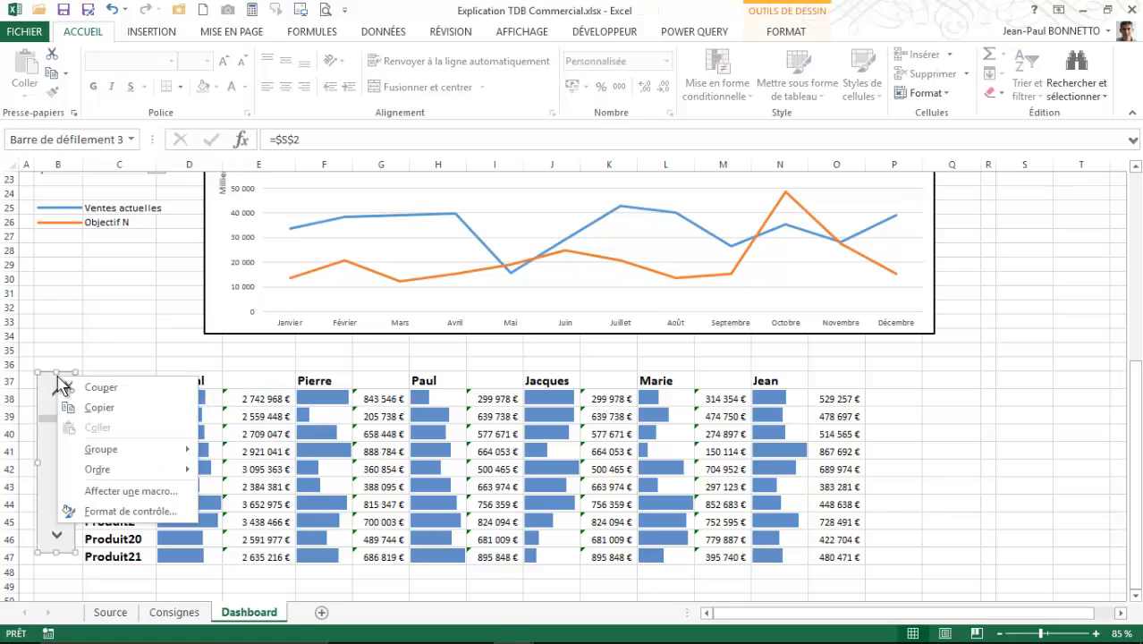
{"action": "left_click", "coordinate": [70, 553]}
{"action": "left_click_drag", "start_coordinate": [56, 552], "coordinate": [57, 562]}
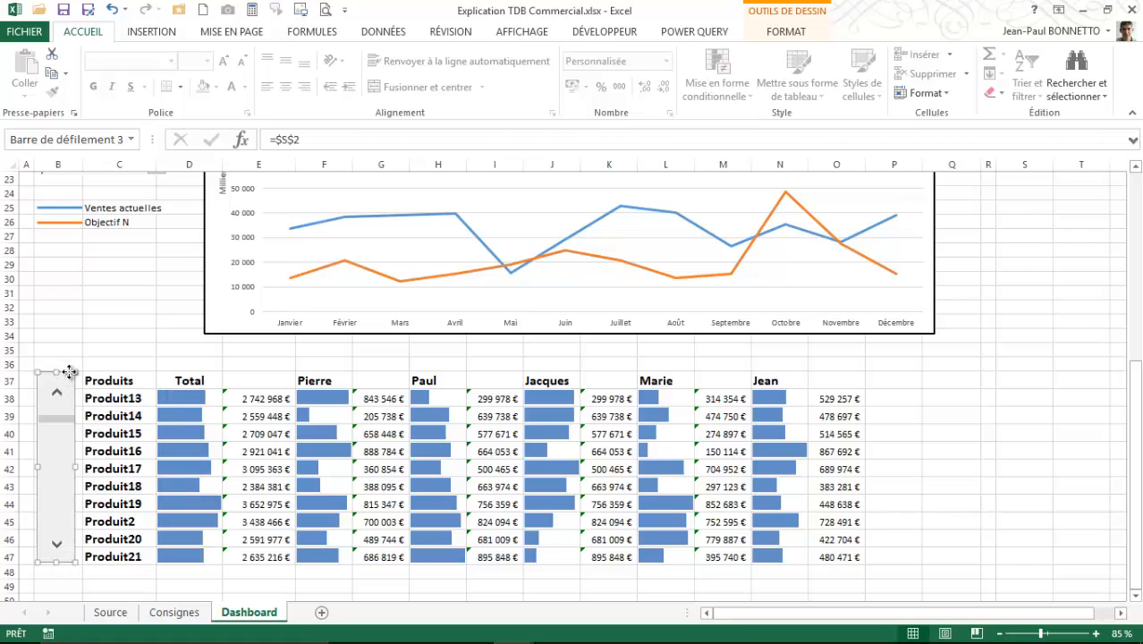
{"action": "left_click_drag", "start_coordinate": [70, 371], "coordinate": [70, 375]}
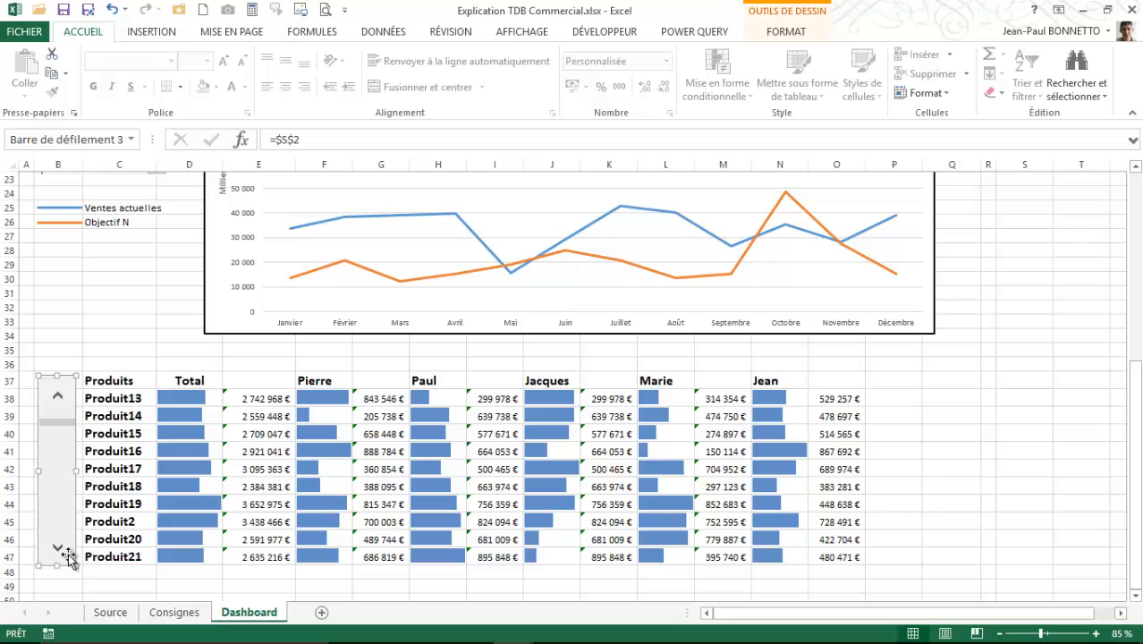
{"action": "key", "text": "Escape"}
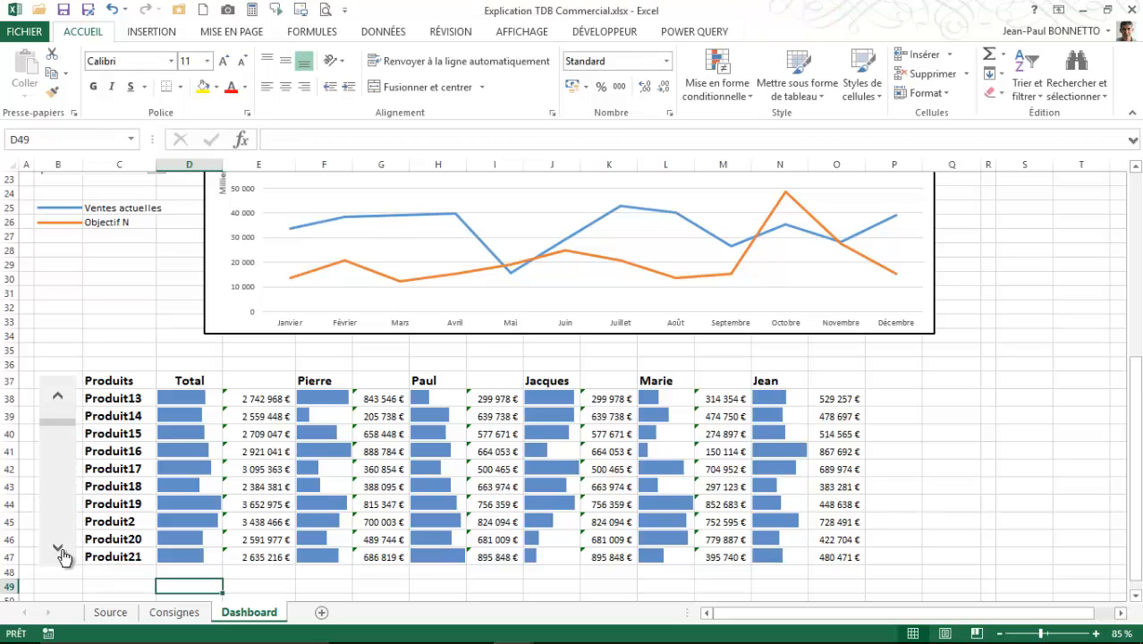
Step: Test the completed table by moving the product list down with its scroll bar until it starts at Produit27
{"action": "left_click", "coordinate": [57, 548]}
{"action": "left_click", "coordinate": [58, 549]}
{"action": "left_click", "coordinate": [58, 548]}
{"action": "left_click", "coordinate": [57, 548]}
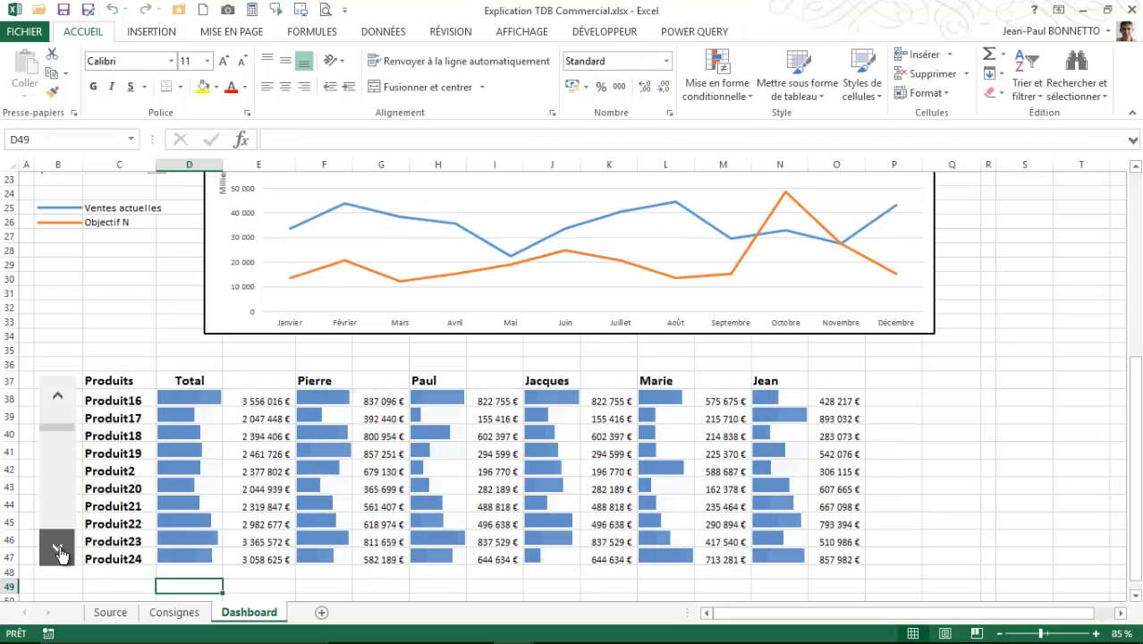
{"action": "left_click", "coordinate": [57, 549]}
{"action": "left_click", "coordinate": [57, 548]}
{"action": "left_click", "coordinate": [58, 548]}
{"action": "left_click", "coordinate": [57, 548]}
{"action": "left_click", "coordinate": [57, 548]}
{"action": "left_click", "coordinate": [57, 549]}
{"action": "left_click", "coordinate": [57, 549]}
{"action": "left_click", "coordinate": [57, 548]}
{"action": "left_click", "coordinate": [57, 549]}
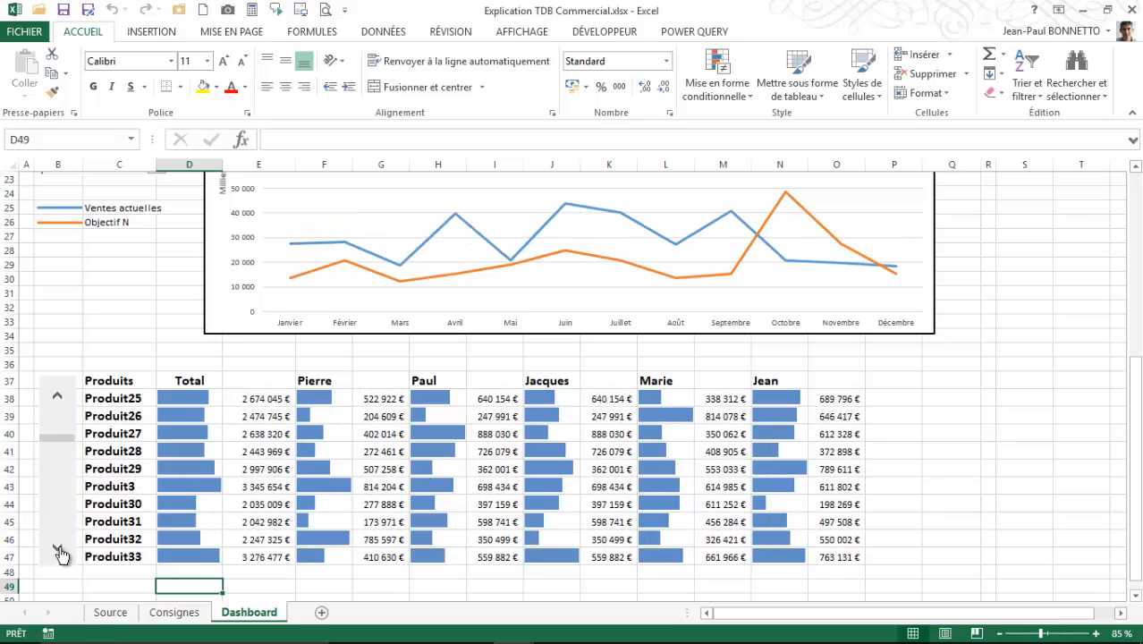
{"action": "left_click", "coordinate": [57, 549]}
{"action": "left_click", "coordinate": [57, 548]}
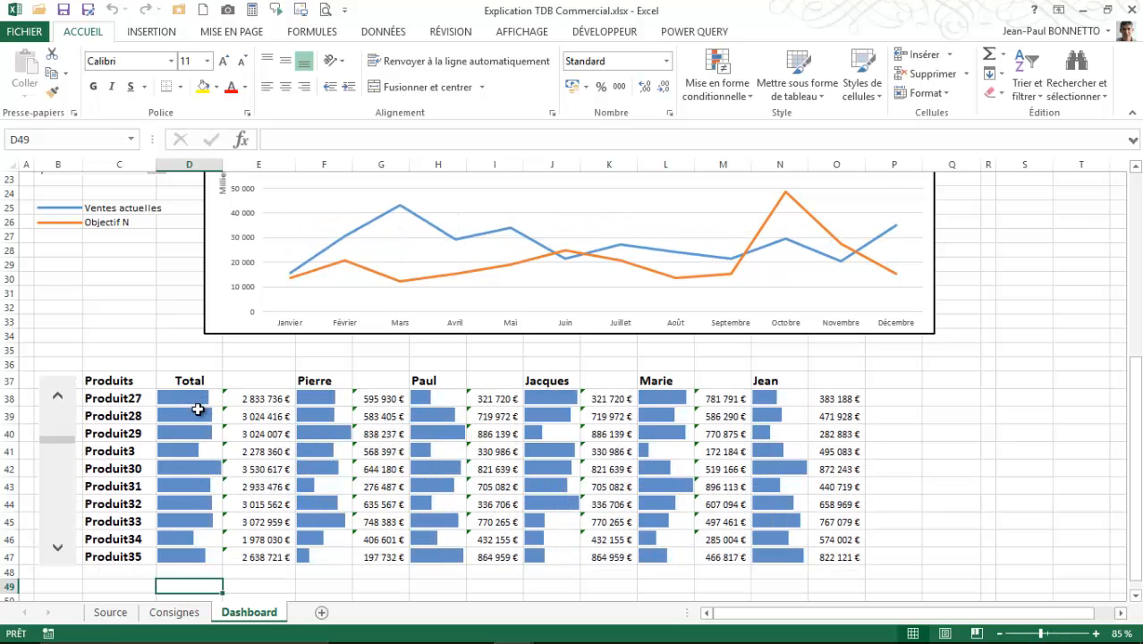
Step: Examine the formulas behind the first row's total, product name and total value in D38, C38 and E38
{"action": "left_click", "coordinate": [180, 398]}
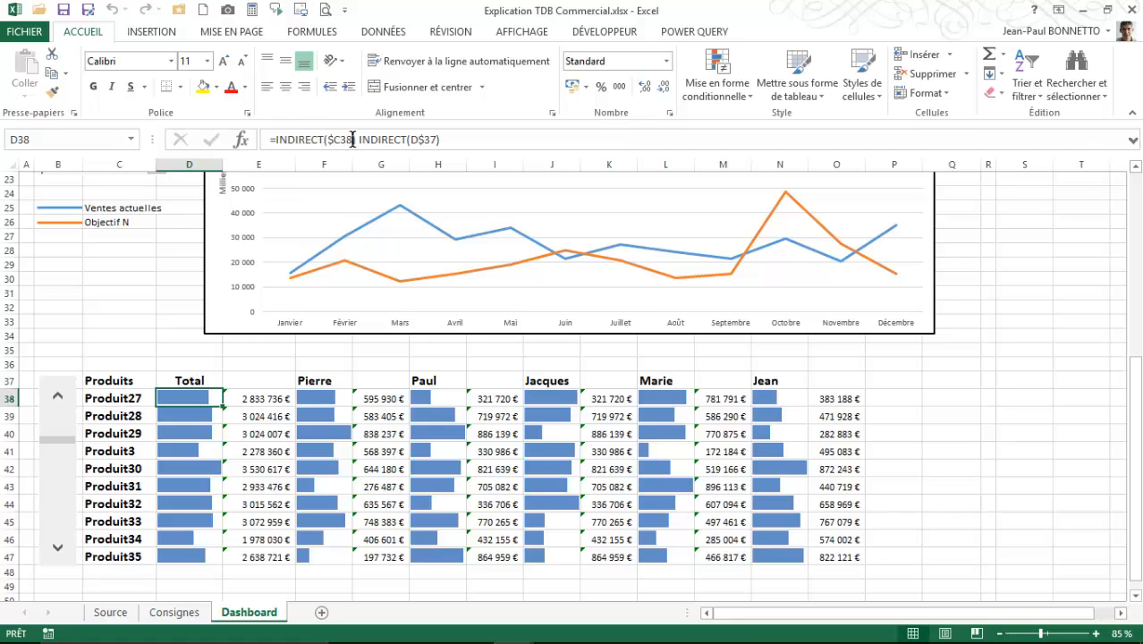
{"action": "left_click", "coordinate": [128, 402]}
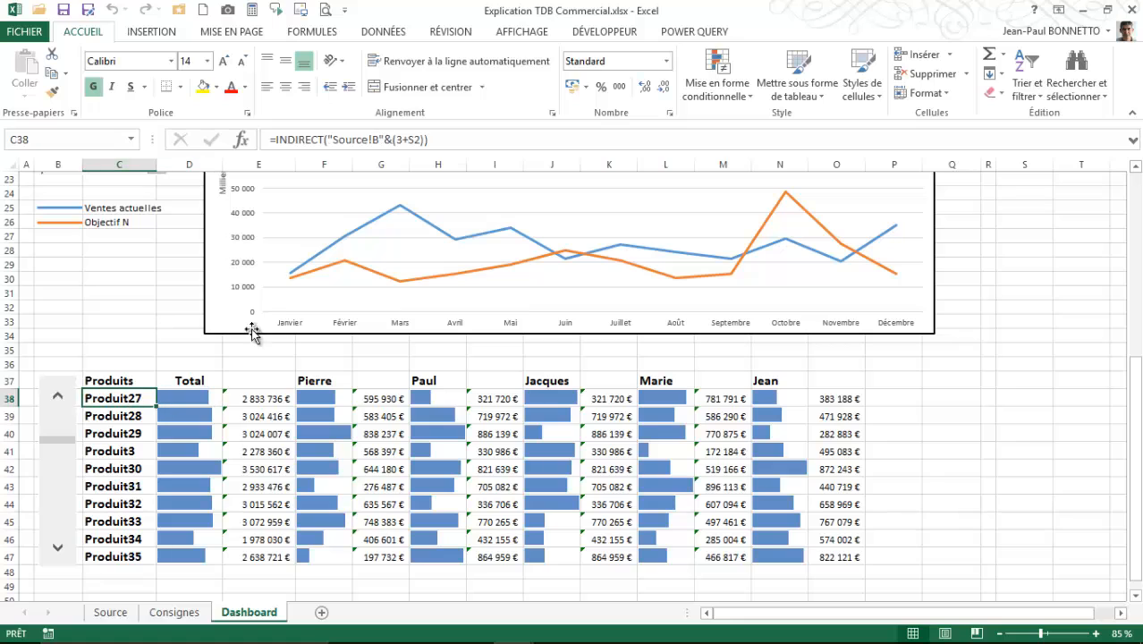
{"action": "left_click", "coordinate": [186, 406]}
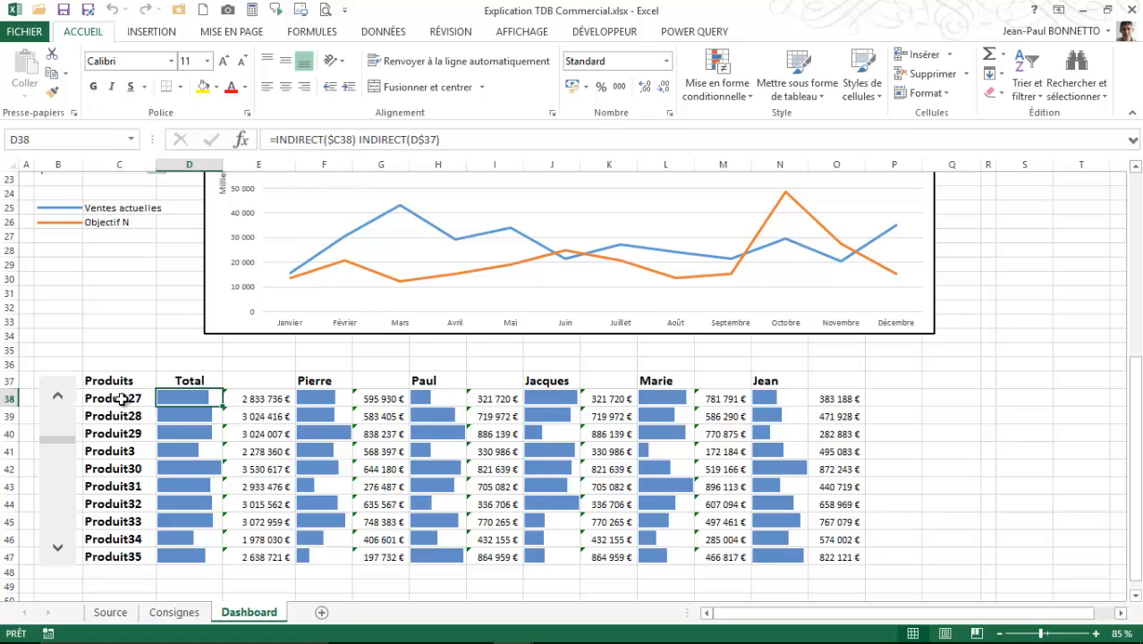
{"action": "left_click", "coordinate": [271, 400]}
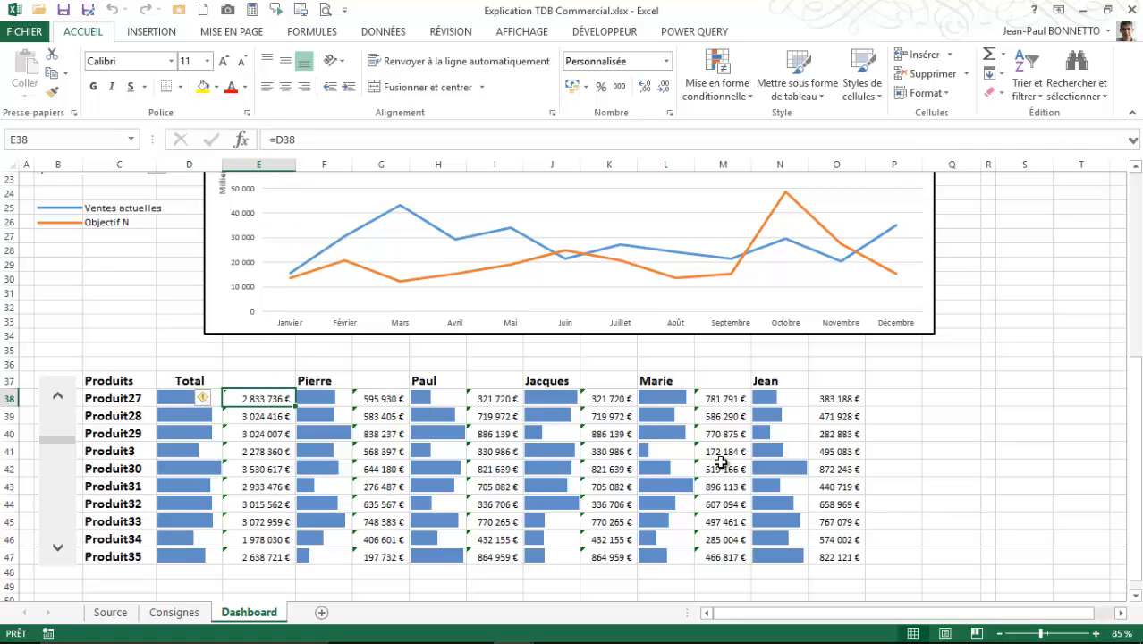
Step: Move the product list further down with its scroll bar until it starts at Produit32
{"action": "left_click", "coordinate": [270, 541]}
{"action": "left_click", "coordinate": [259, 585]}
{"action": "left_click", "coordinate": [57, 559]}
{"action": "left_click", "coordinate": [57, 559]}
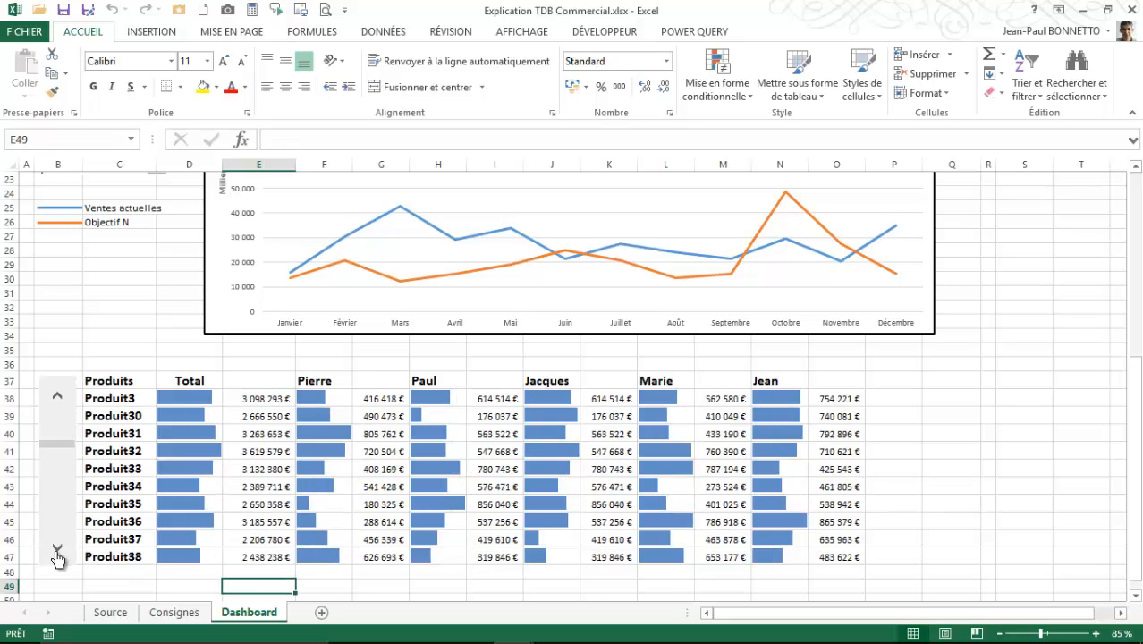
{"action": "left_click", "coordinate": [57, 559]}
{"action": "left_click", "coordinate": [57, 559]}
{"action": "left_click", "coordinate": [58, 559]}
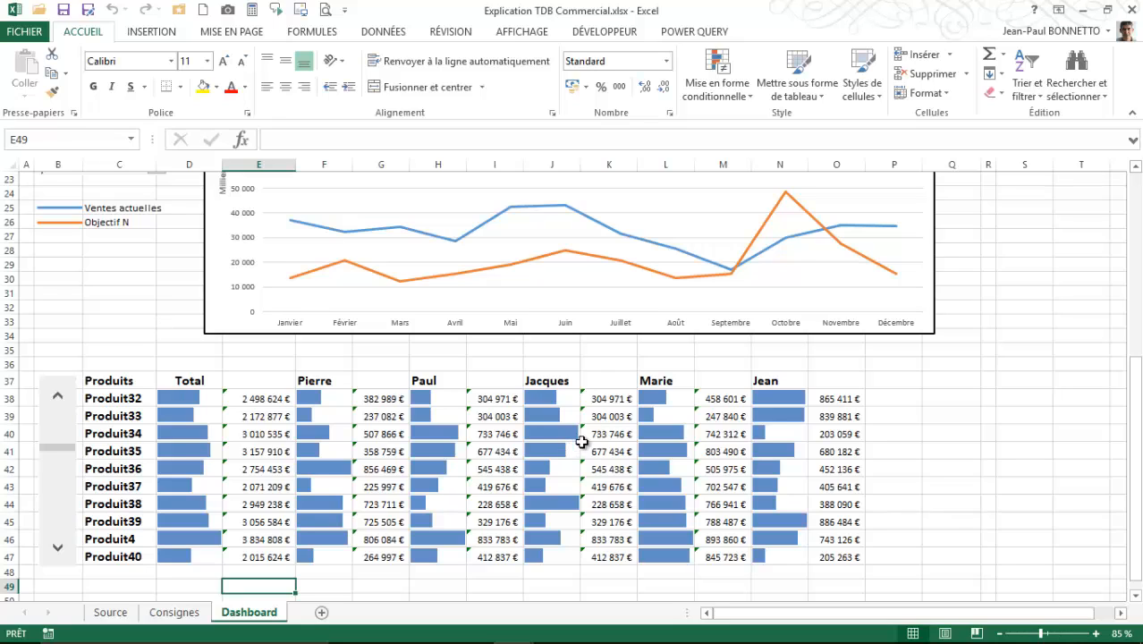
Step: Italicise the euro amounts in E38:E47, G38:G47 and I38:I47 of the product table
{"action": "left_click", "coordinate": [1010, 350]}
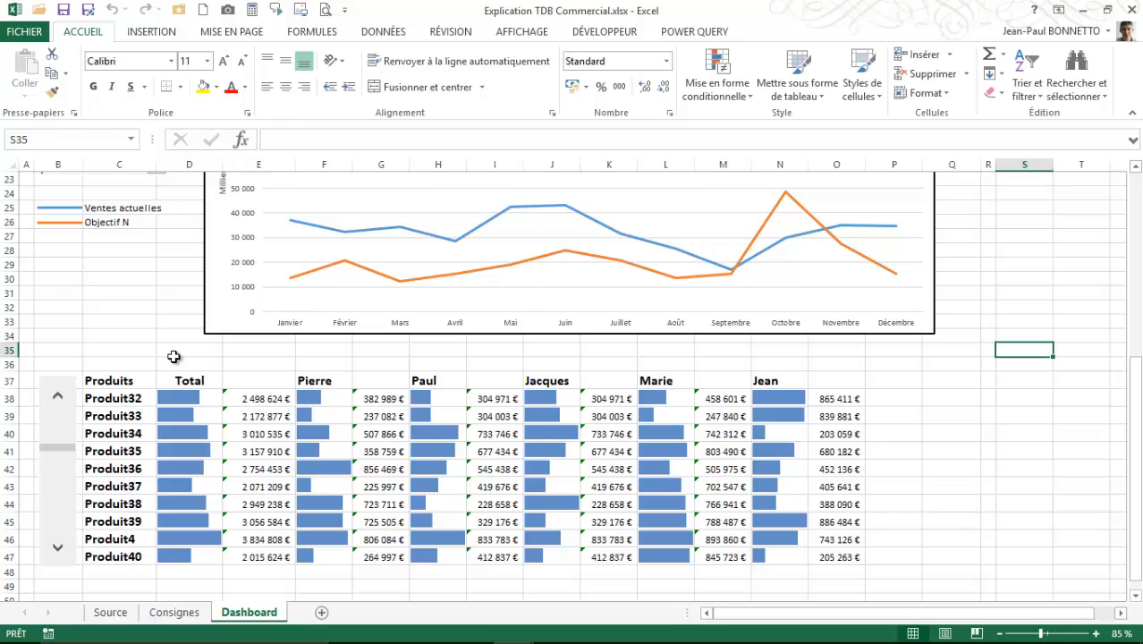
{"action": "left_click_drag", "start_coordinate": [261, 400], "coordinate": [278, 567]}
{"action": "left_click", "coordinate": [111, 87]}
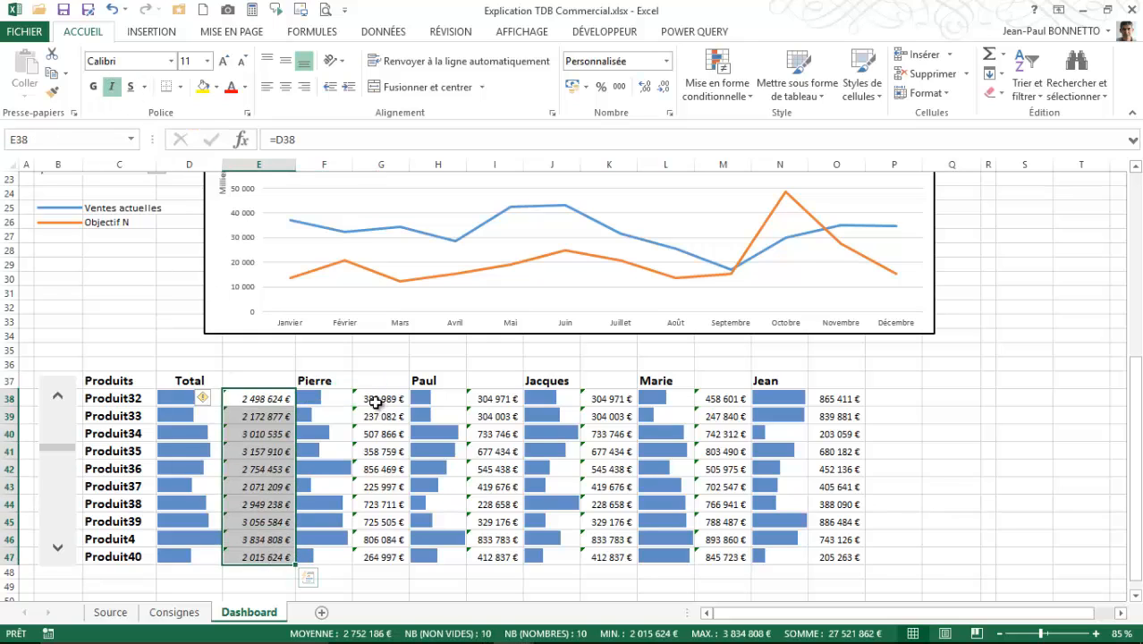
{"action": "left_click_drag", "start_coordinate": [376, 402], "coordinate": [382, 559]}
{"action": "left_click", "coordinate": [111, 86]}
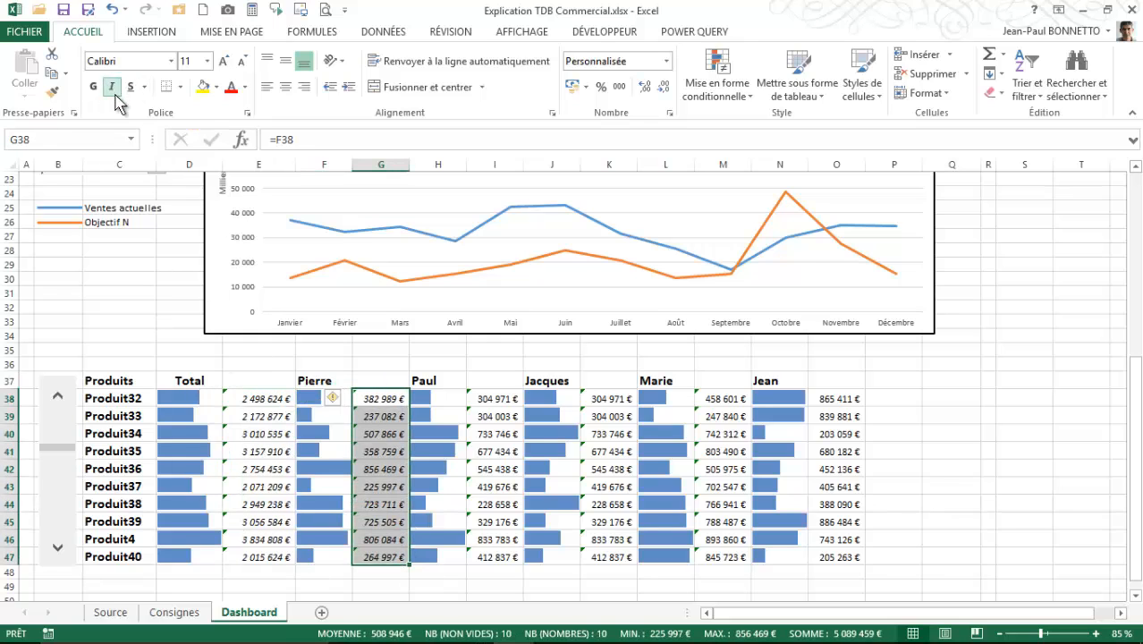
{"action": "left_click_drag", "start_coordinate": [494, 400], "coordinate": [497, 562]}
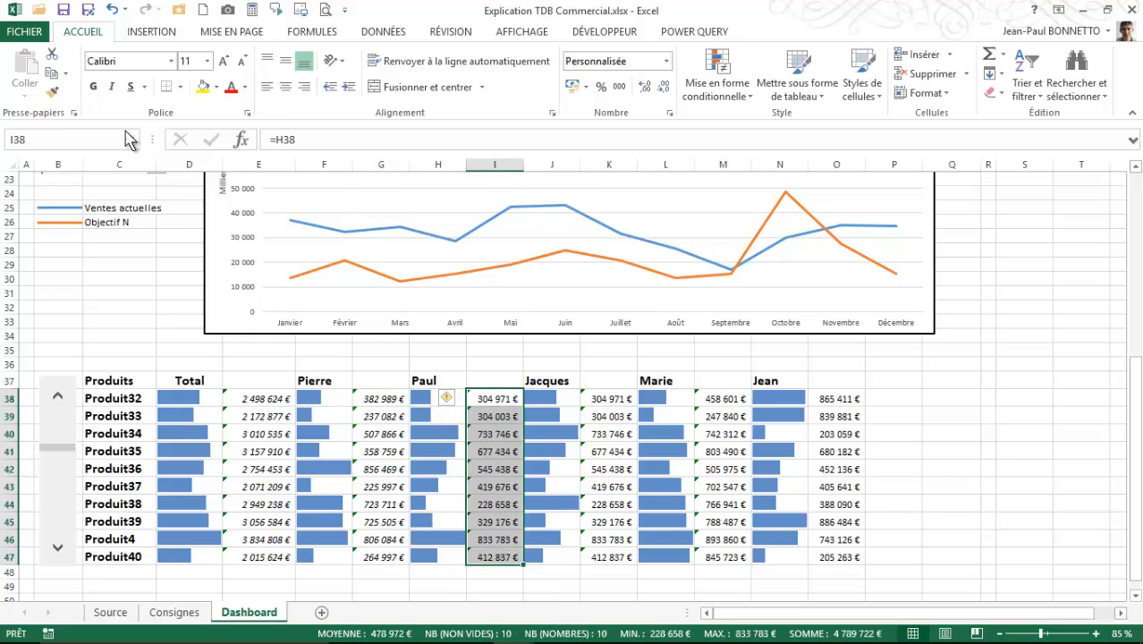
{"action": "left_click", "coordinate": [111, 87]}
Step: Italicise the remaining euro amounts in K38:K47, M38:M47 and O38:O47
{"action": "left_click_drag", "start_coordinate": [609, 399], "coordinate": [593, 540]}
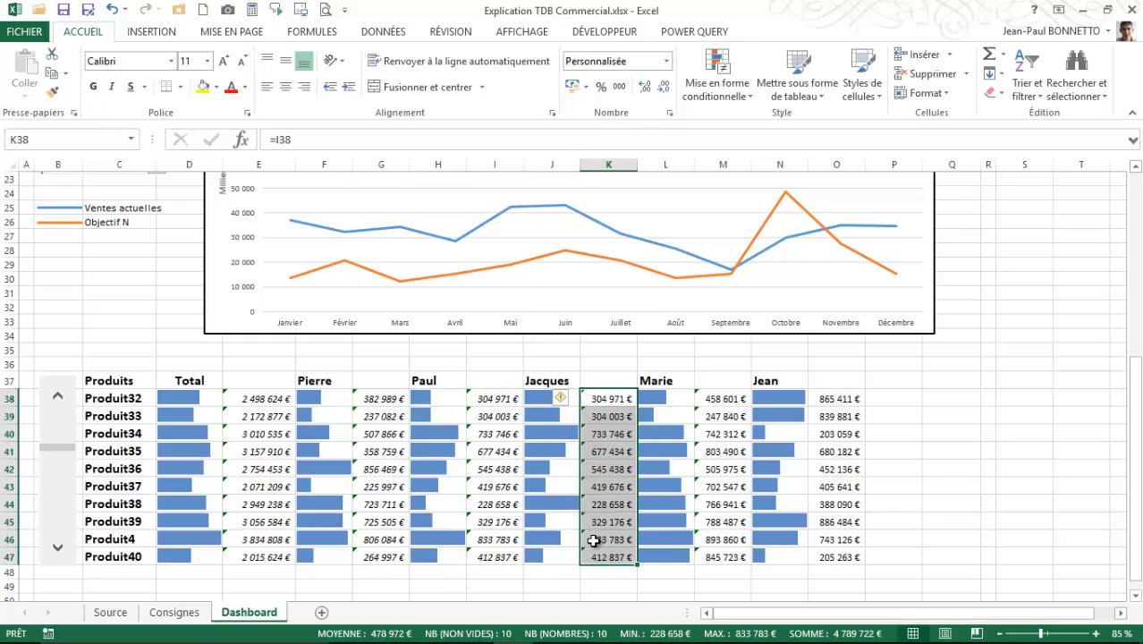
{"action": "left_click", "coordinate": [111, 87]}
{"action": "left_click_drag", "start_coordinate": [723, 399], "coordinate": [717, 559]}
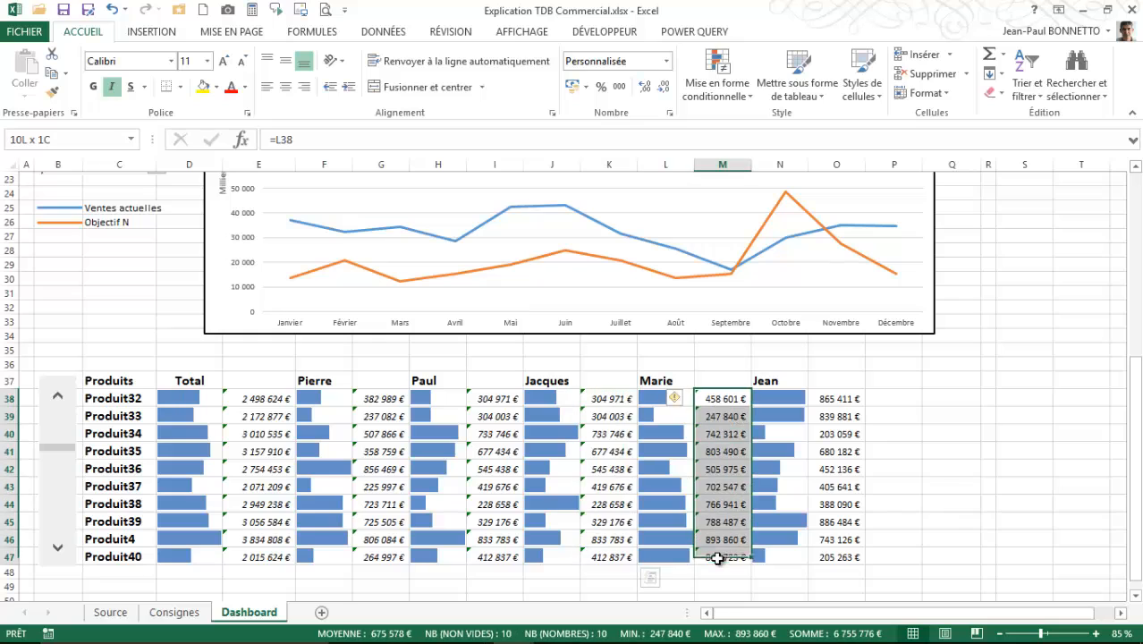
{"action": "left_click", "coordinate": [111, 87]}
{"action": "left_click_drag", "start_coordinate": [821, 398], "coordinate": [830, 556]}
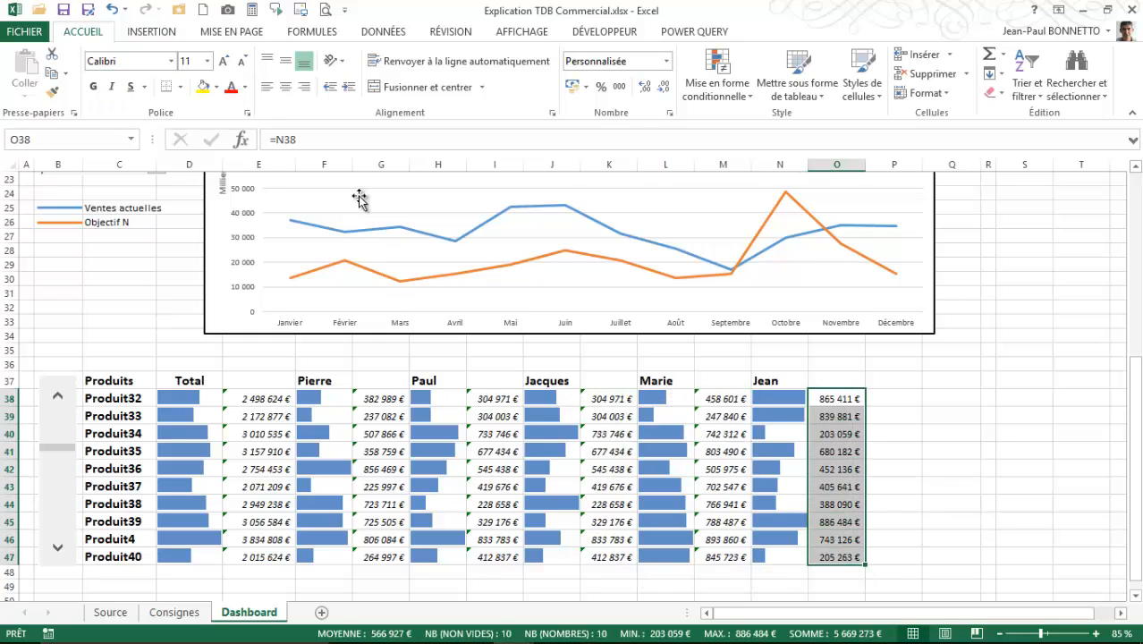
{"action": "left_click", "coordinate": [111, 87]}
{"action": "left_click", "coordinate": [356, 365]}
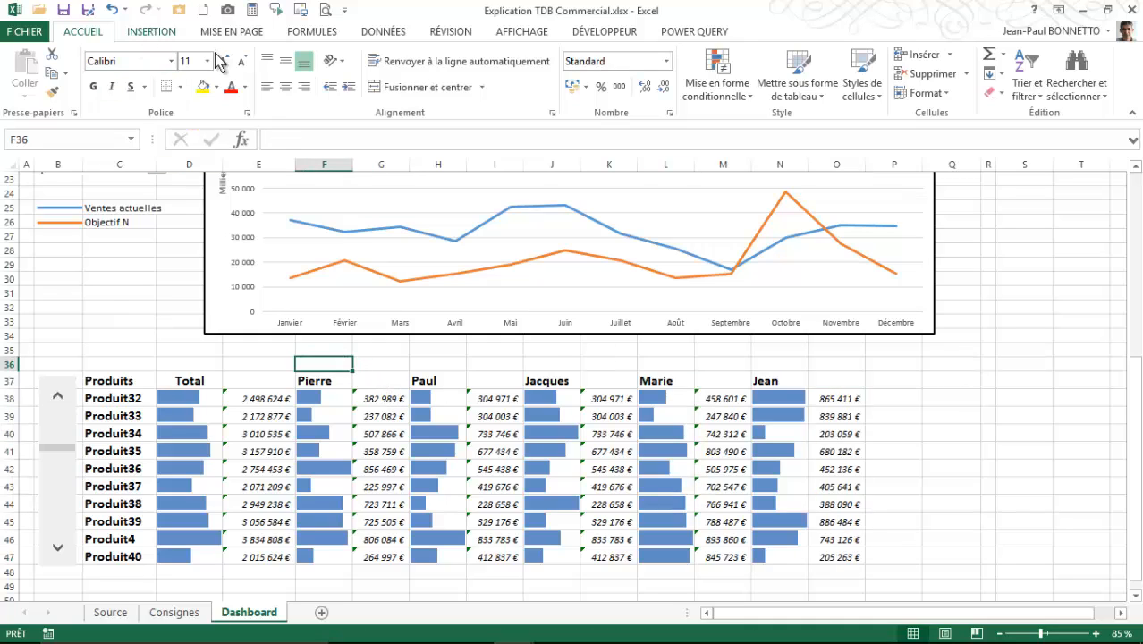
Step: Draw a rectangle about 1.59 cm wide and 7.07 cm high over the product list's scroll bar
{"action": "scroll", "coordinate": [268, 62], "scroll_direction": "down", "scroll_amount": 1}
{"action": "left_click", "coordinate": [217, 86]}
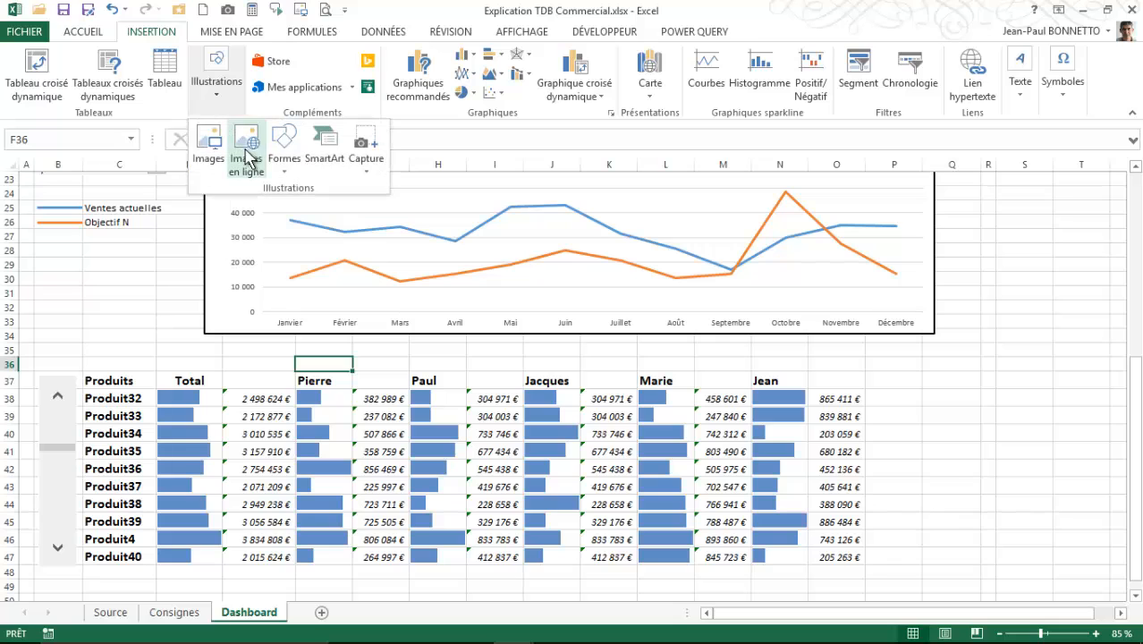
{"action": "left_click", "coordinate": [283, 143]}
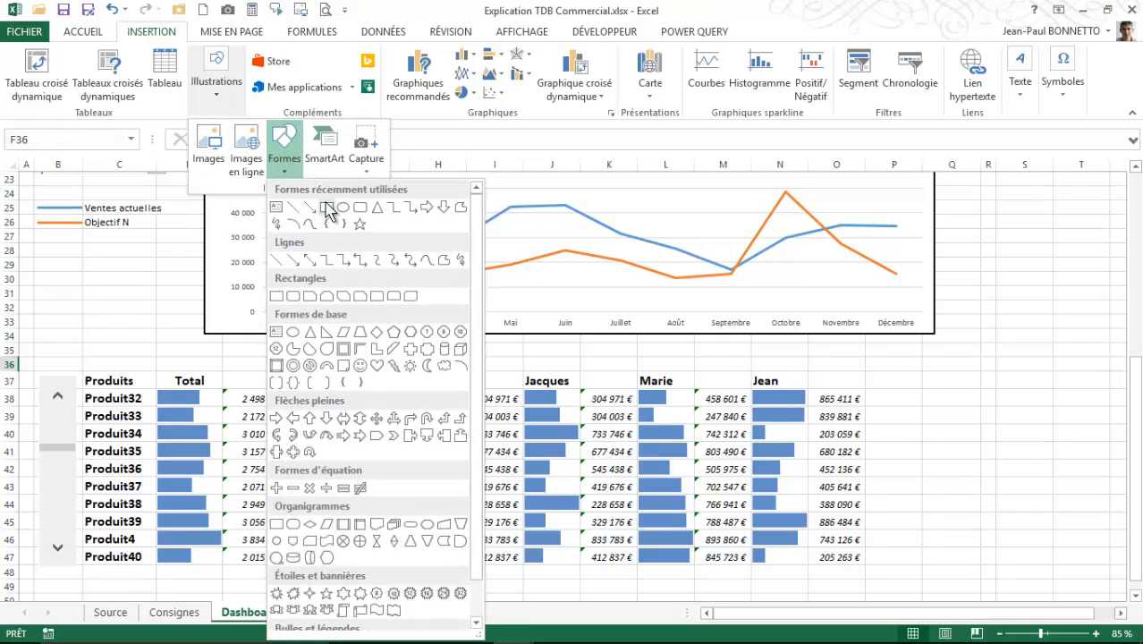
{"action": "left_click", "coordinate": [326, 208]}
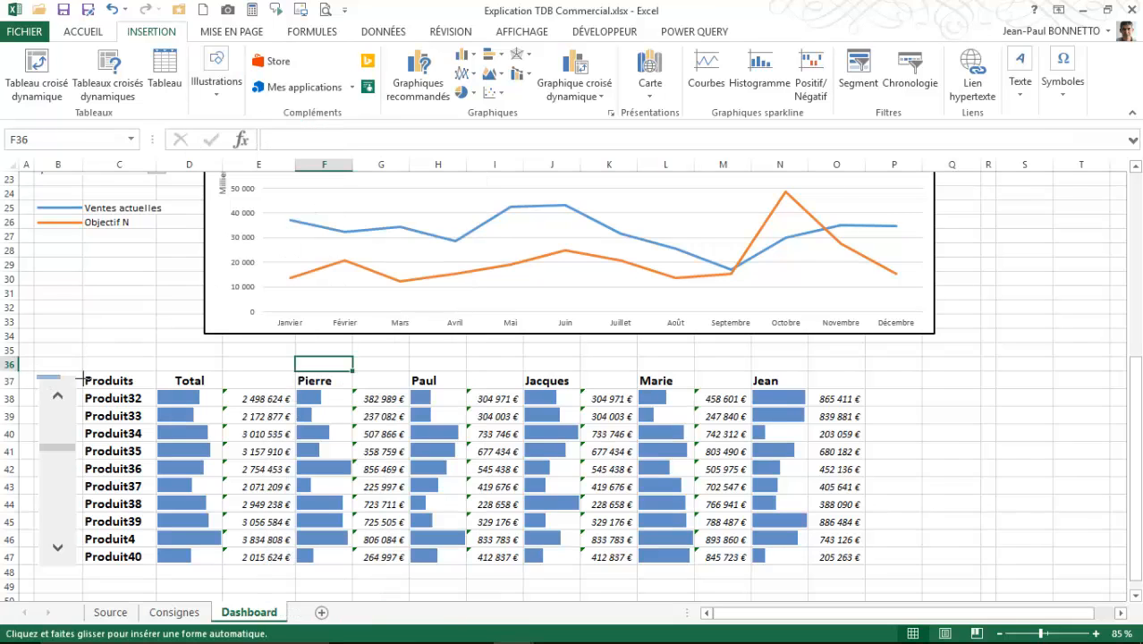
{"action": "left_click_drag", "start_coordinate": [83, 377], "coordinate": [80, 566]}
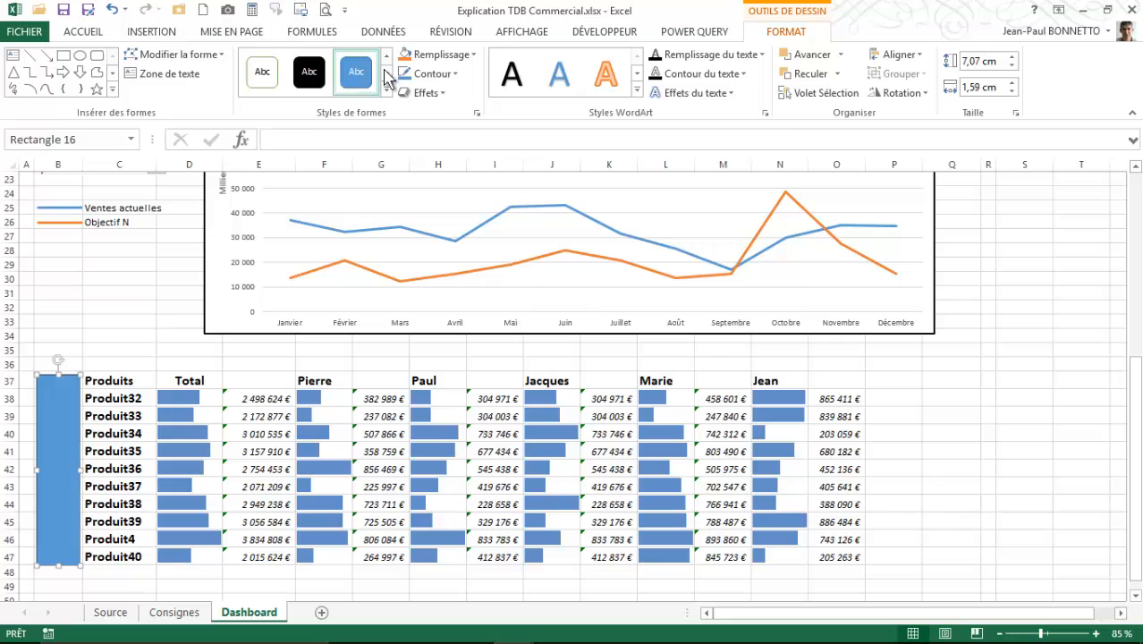
Step: Give the scroll bar's rectangle the white style with a black outline and set the outline weight to 1½ pt
{"action": "left_click", "coordinate": [387, 90]}
{"action": "left_click", "coordinate": [265, 70]}
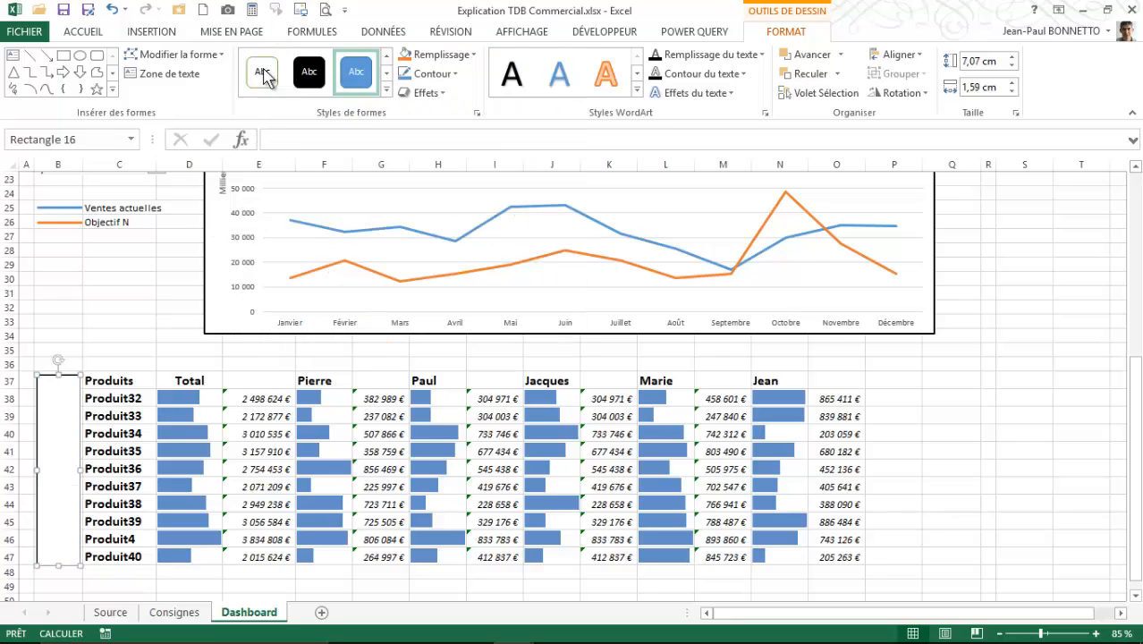
{"action": "left_click", "coordinate": [431, 74]}
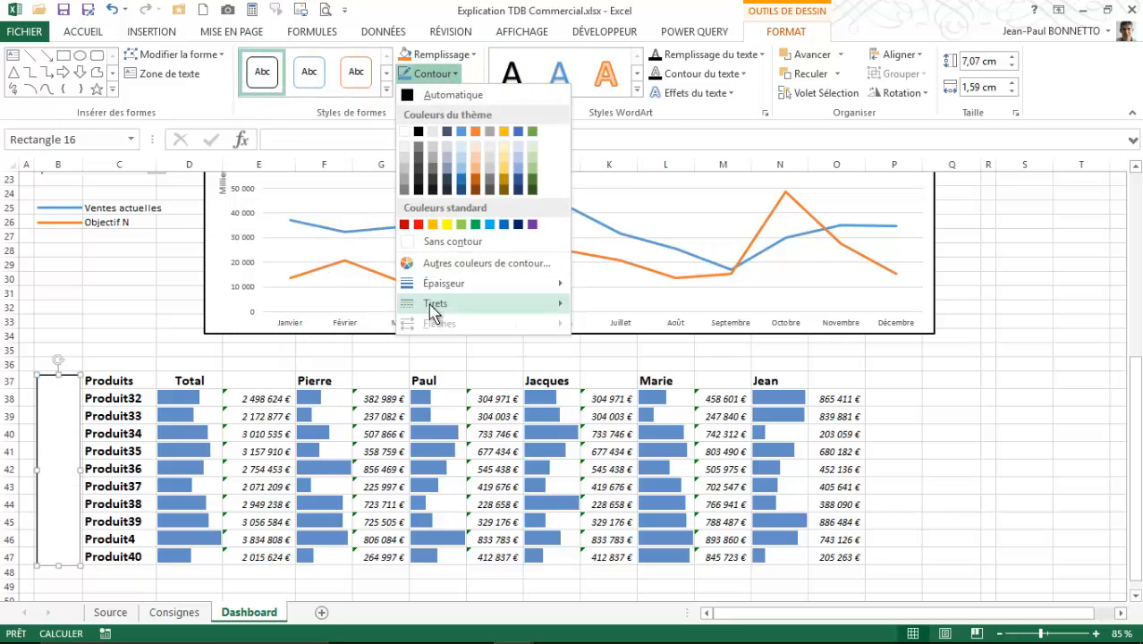
{"action": "mouse_move", "coordinate": [445, 285]}
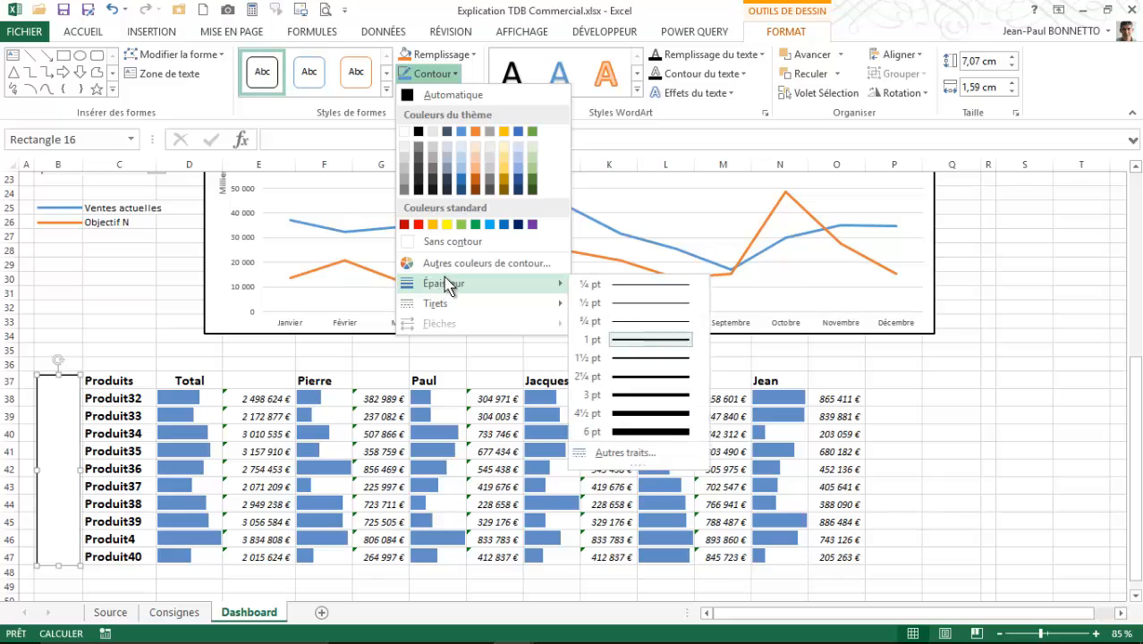
{"action": "left_click", "coordinate": [624, 358]}
{"action": "left_click", "coordinate": [988, 416]}
Step: Turn off the gridlines on the Dashboard sheet
{"action": "scroll", "coordinate": [1025, 362], "scroll_direction": "up", "scroll_amount": 7}
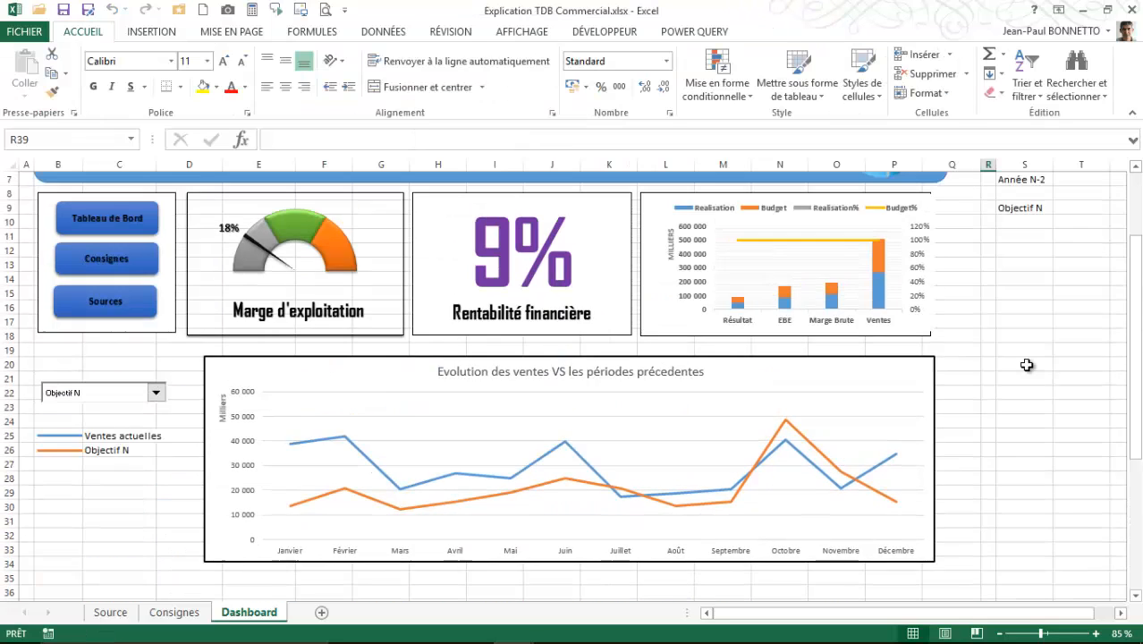
{"action": "left_click", "coordinate": [522, 31]}
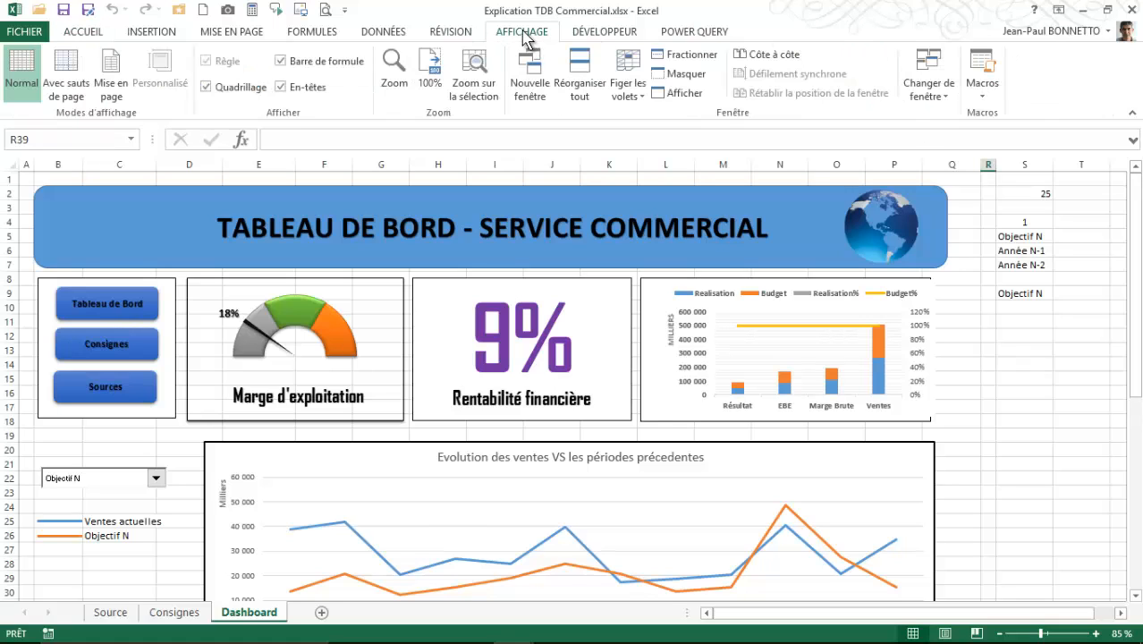
{"action": "left_click", "coordinate": [207, 86]}
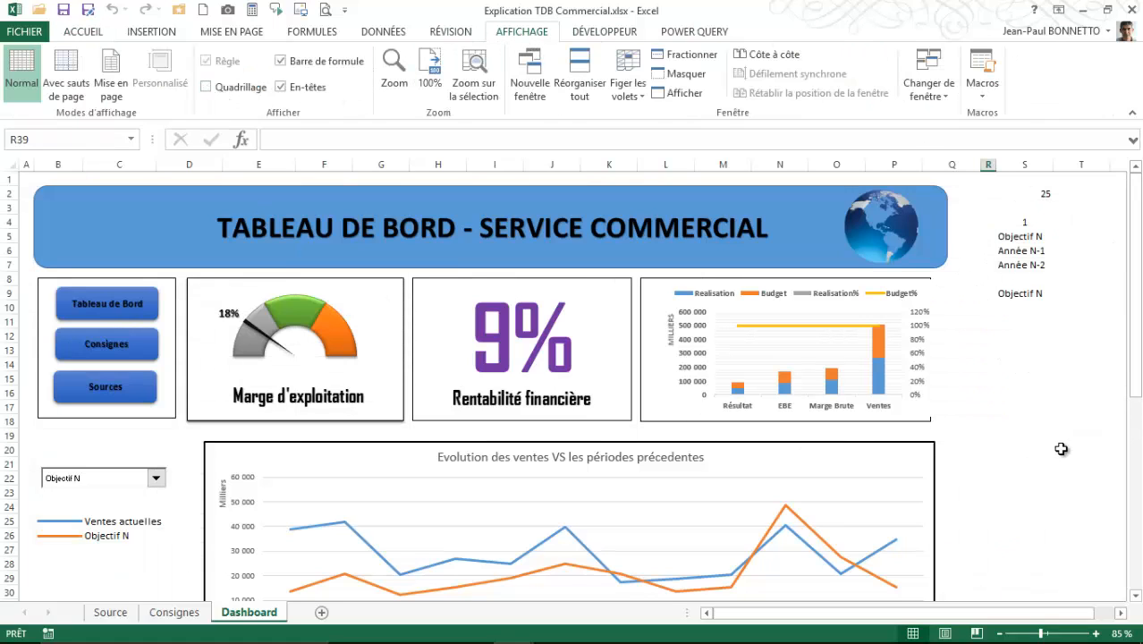
{"action": "left_click", "coordinate": [1022, 396]}
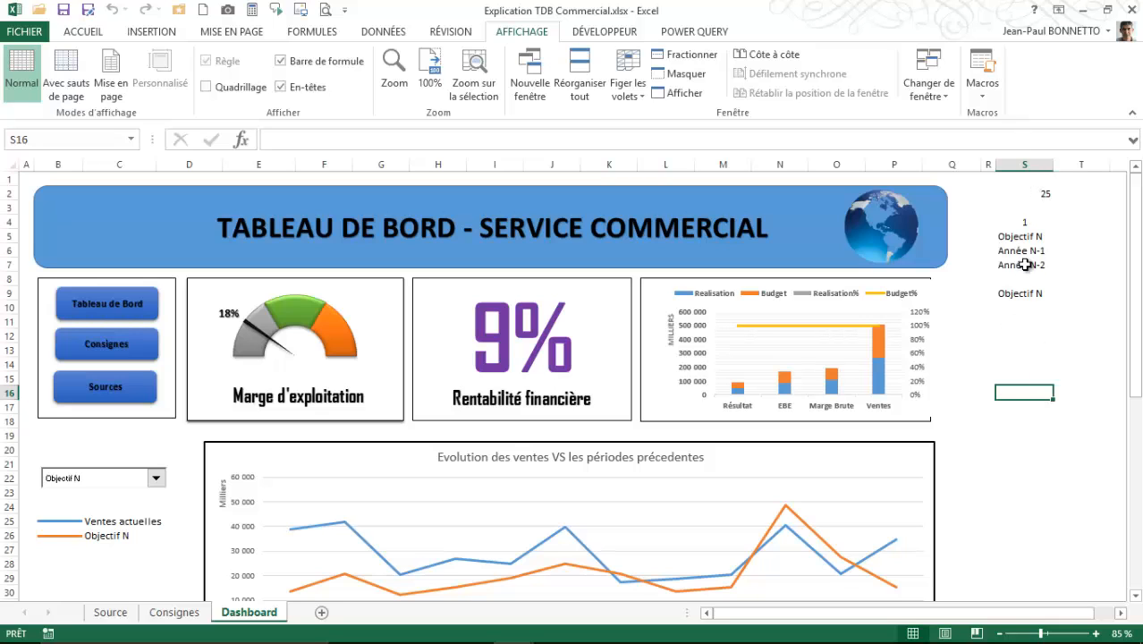
Step: Hide column S, which holds the helper values for the dashboard controls
{"action": "left_click", "coordinate": [1026, 166]}
{"action": "right_click", "coordinate": [1028, 174]}
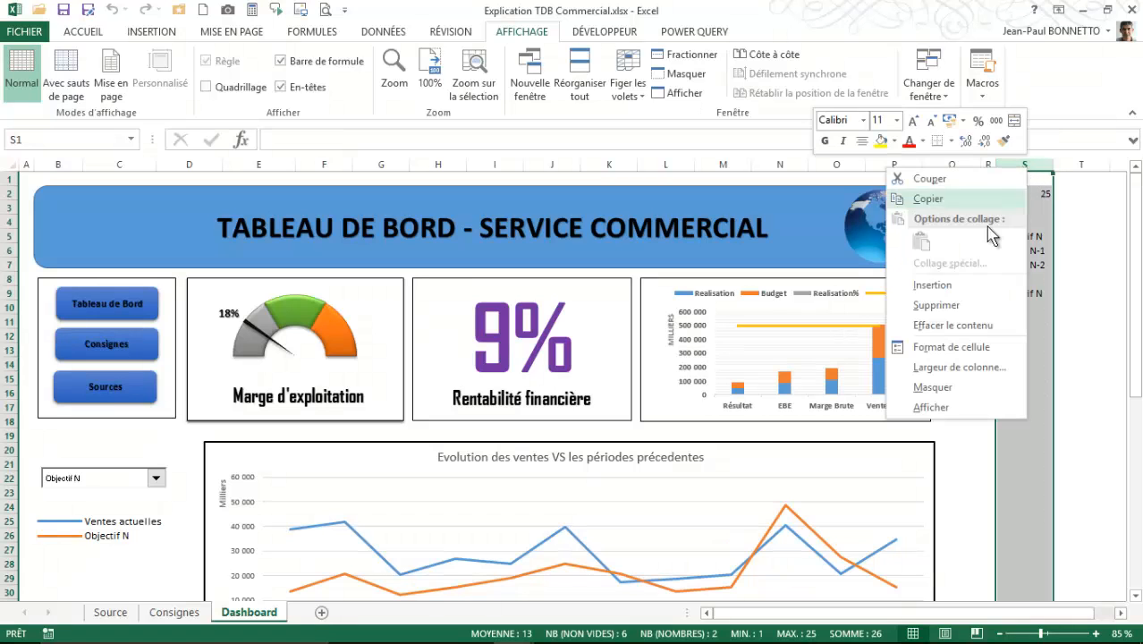
{"action": "left_click", "coordinate": [940, 398]}
{"action": "left_click", "coordinate": [1029, 369]}
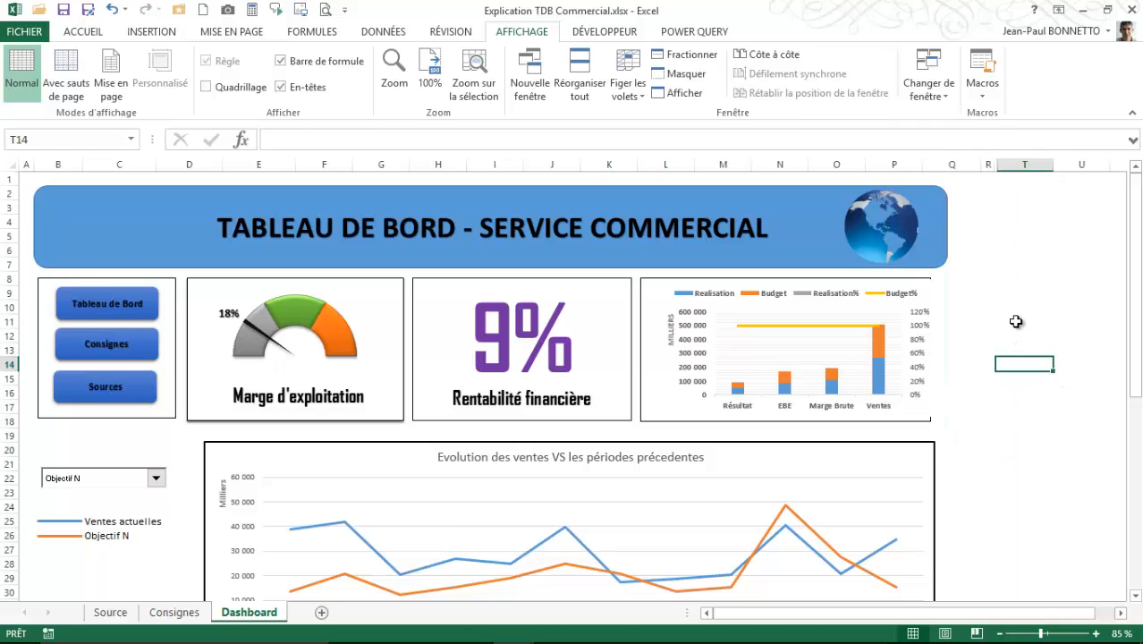
Step: Move the product list down with its scroll bar until it starts at Produit33, and look over the whole dashboard
{"action": "scroll", "coordinate": [1016, 322], "scroll_direction": "down", "scroll_amount": 9}
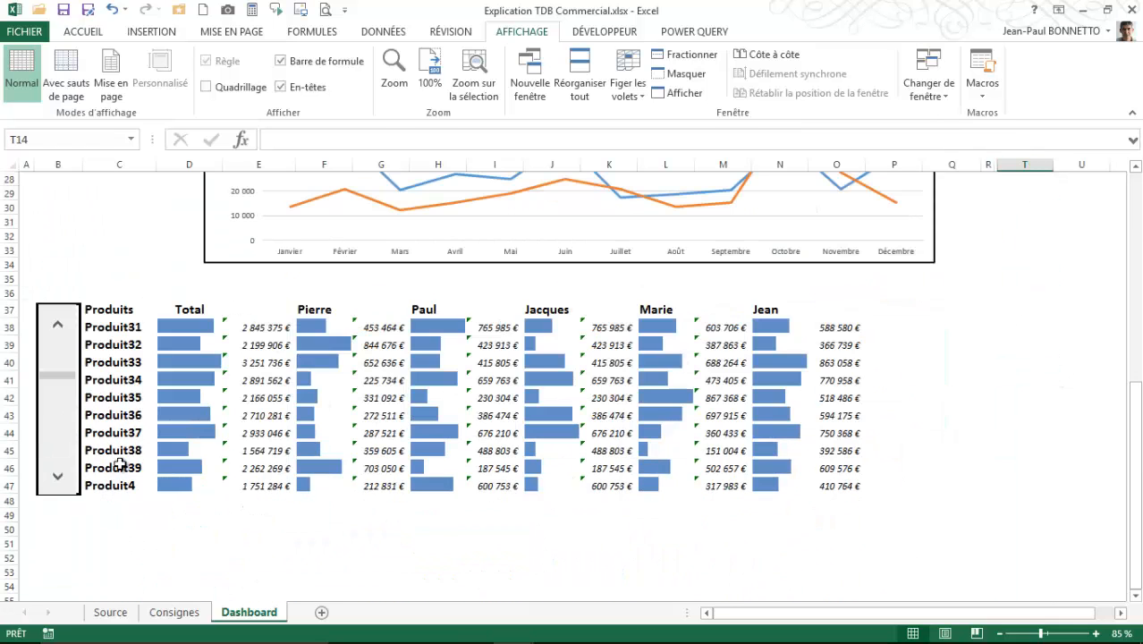
{"action": "left_click", "coordinate": [62, 478]}
{"action": "scroll", "coordinate": [911, 442], "scroll_direction": "up", "scroll_amount": 6}
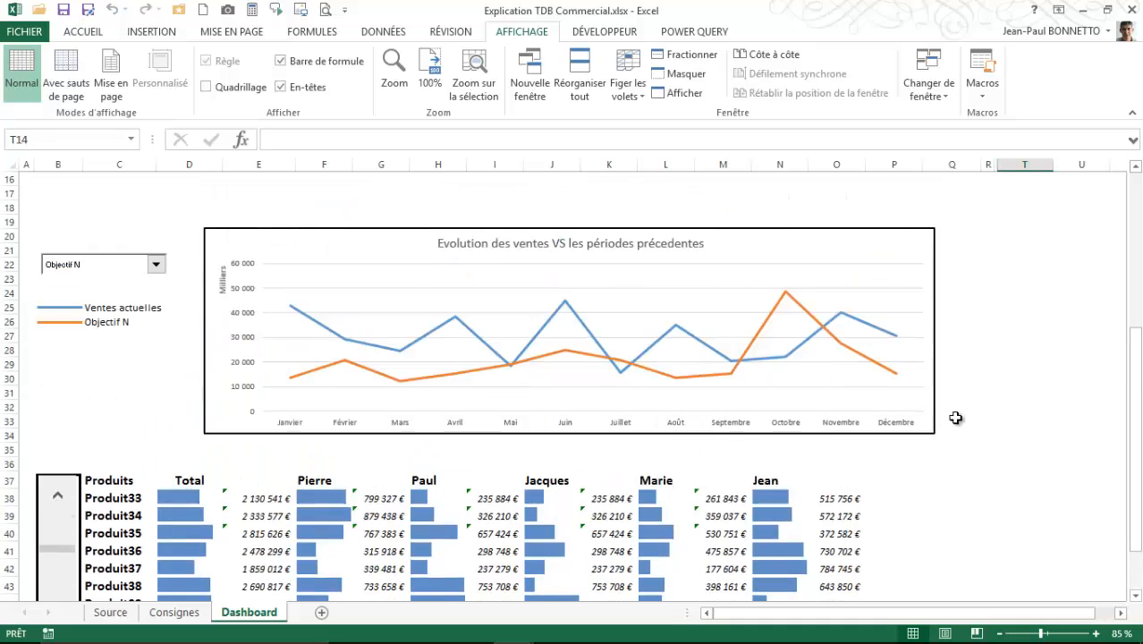
{"action": "scroll", "coordinate": [952, 418], "scroll_direction": "up", "scroll_amount": 3}
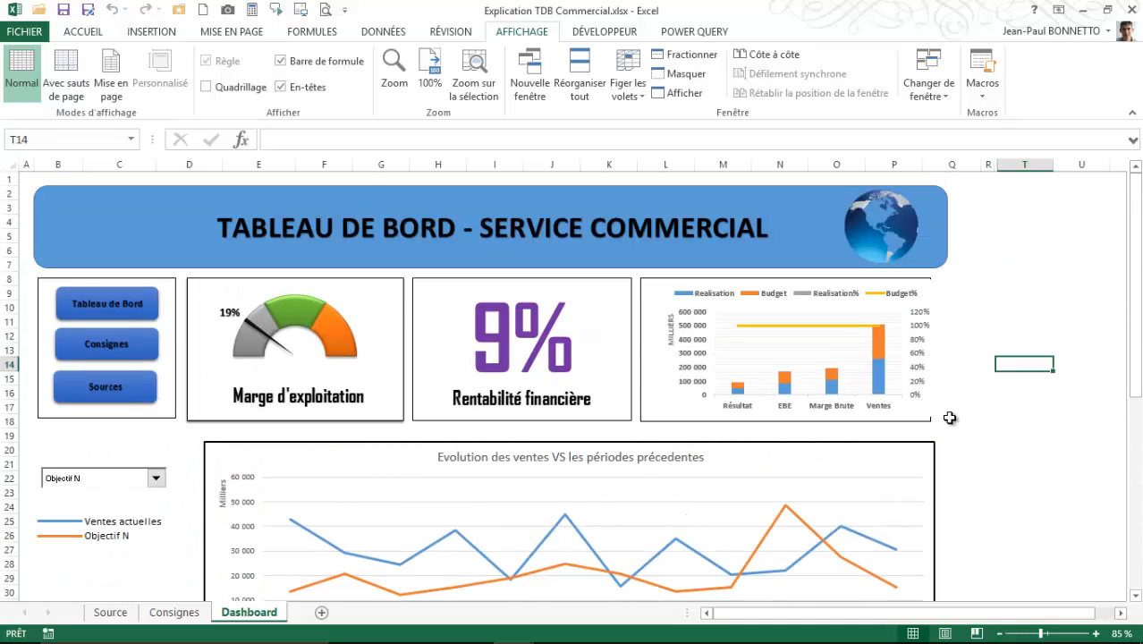
{"action": "scroll", "coordinate": [173, 357], "scroll_direction": "down", "scroll_amount": 4}
{"action": "scroll", "coordinate": [171, 320], "scroll_direction": "down", "scroll_amount": 4}
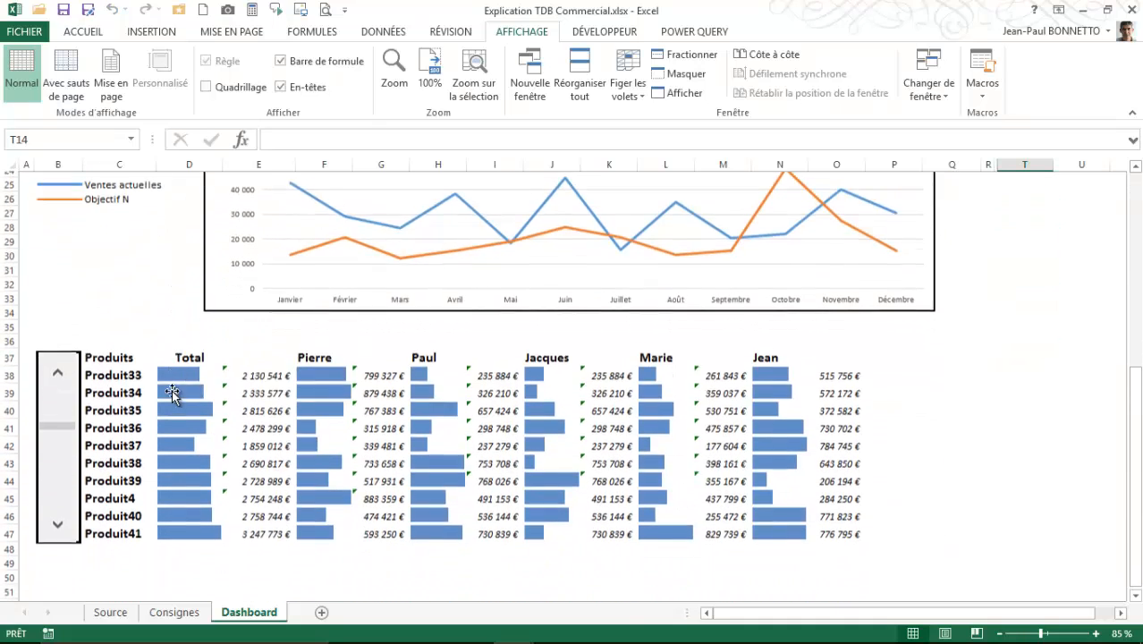
Step: Draw a rectangle about 32.5 cm wide and 7.72 cm high over the whole product table and its scroll bar
{"action": "left_click", "coordinate": [27, 335]}
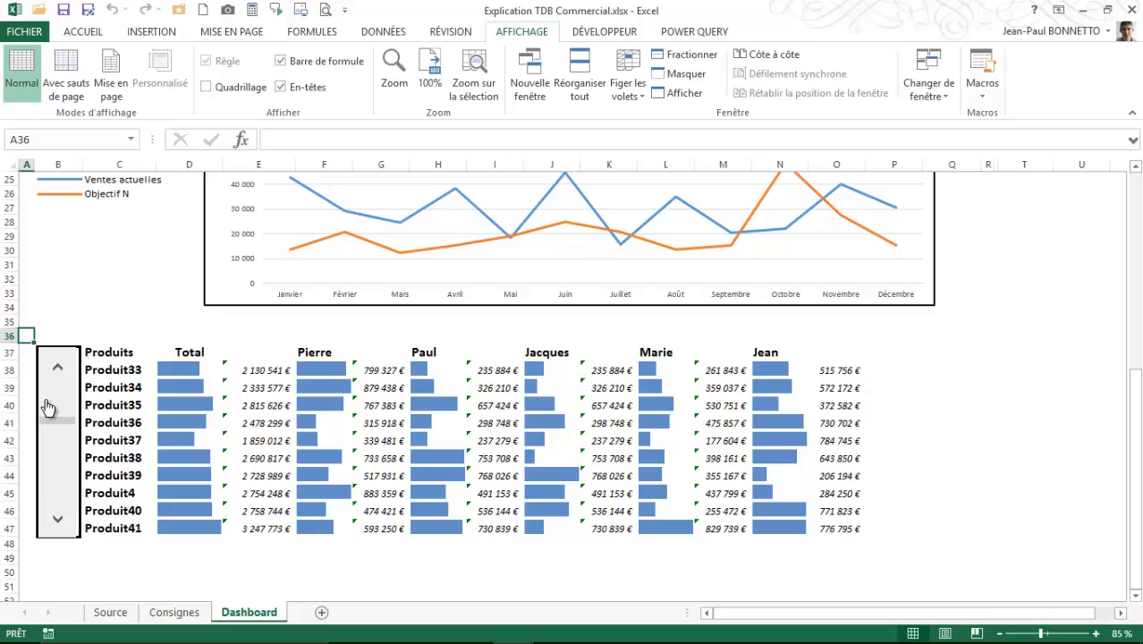
{"action": "left_click", "coordinate": [151, 31]}
{"action": "left_click", "coordinate": [228, 101]}
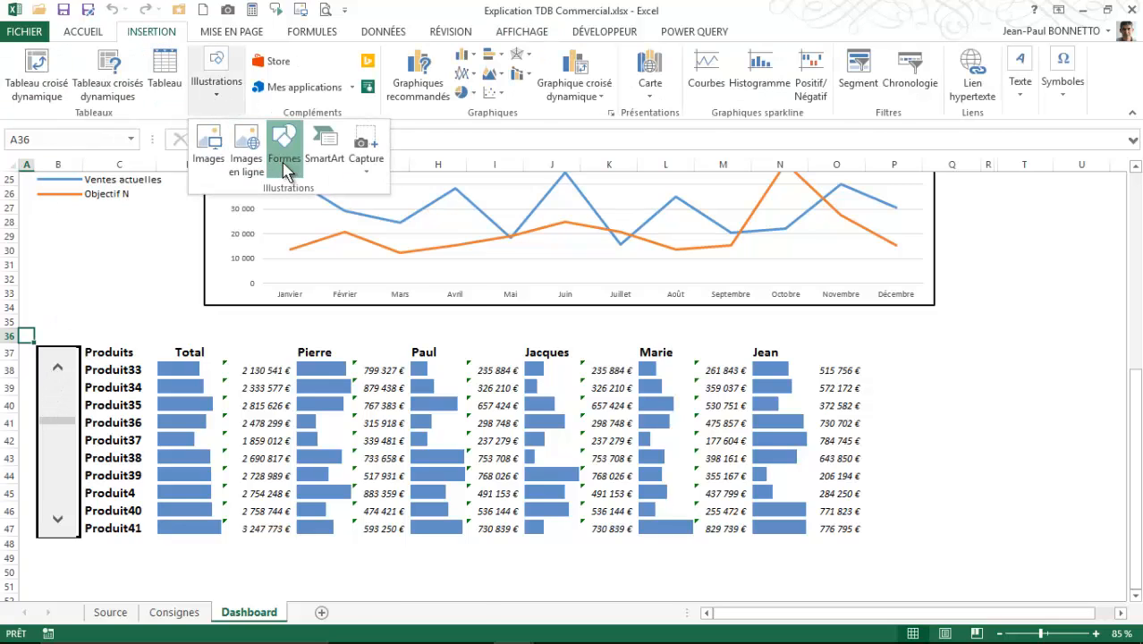
{"action": "left_click", "coordinate": [285, 147]}
{"action": "left_click", "coordinate": [327, 208]}
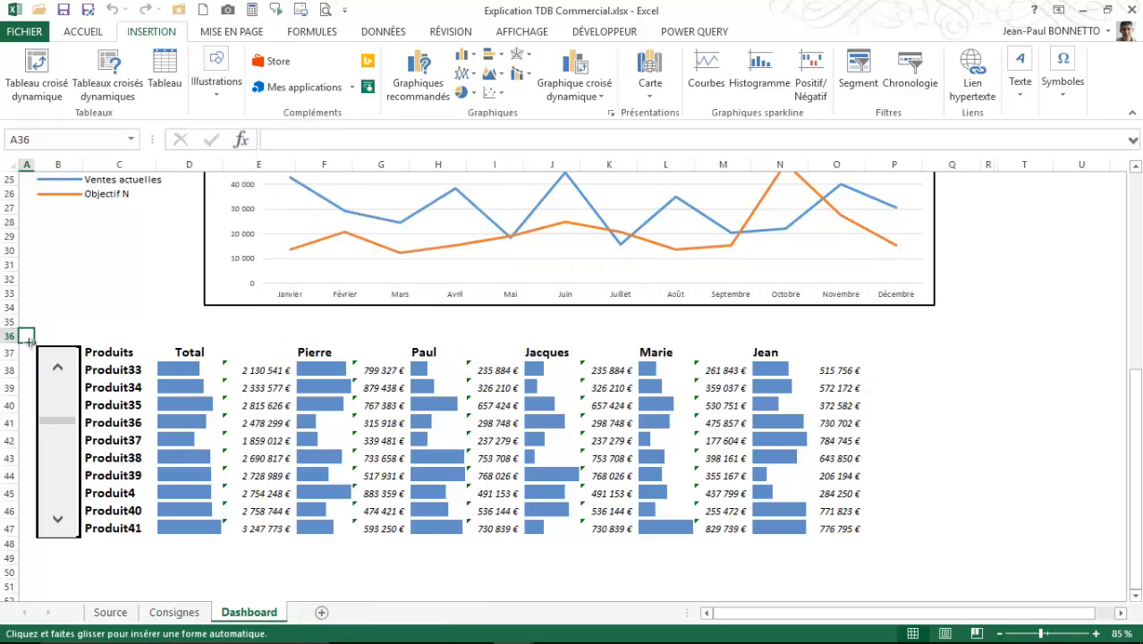
{"action": "left_click_drag", "start_coordinate": [27, 336], "coordinate": [905, 545]}
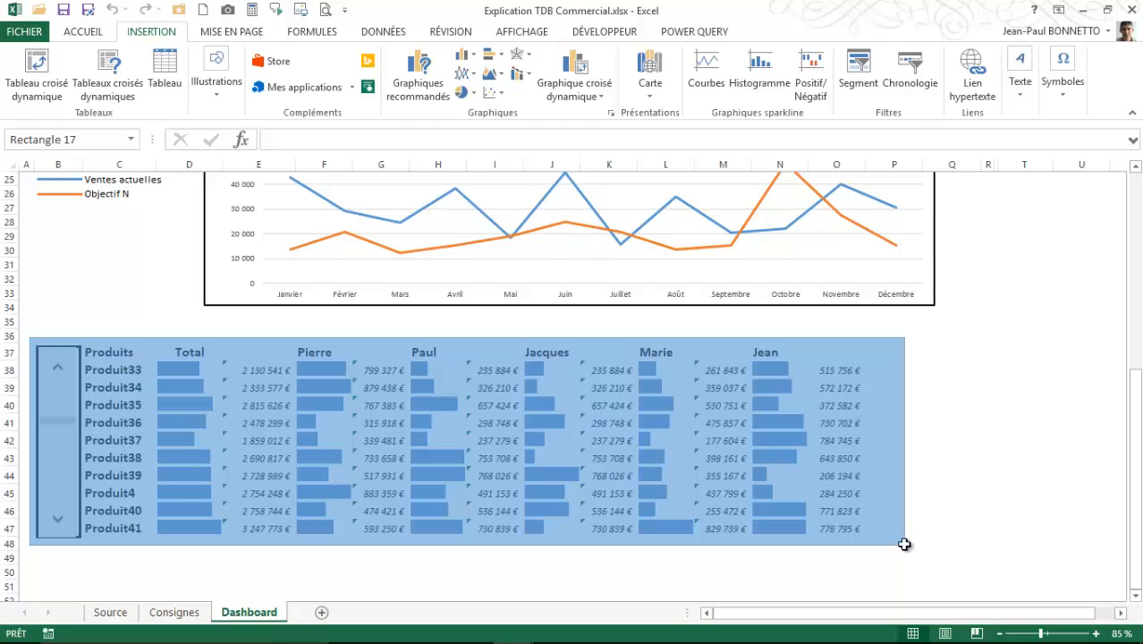
Step: Give the table's rectangle the white style with a black outline, place it behind the scroll bar and nudge it slightly right
{"action": "left_click", "coordinate": [387, 89]}
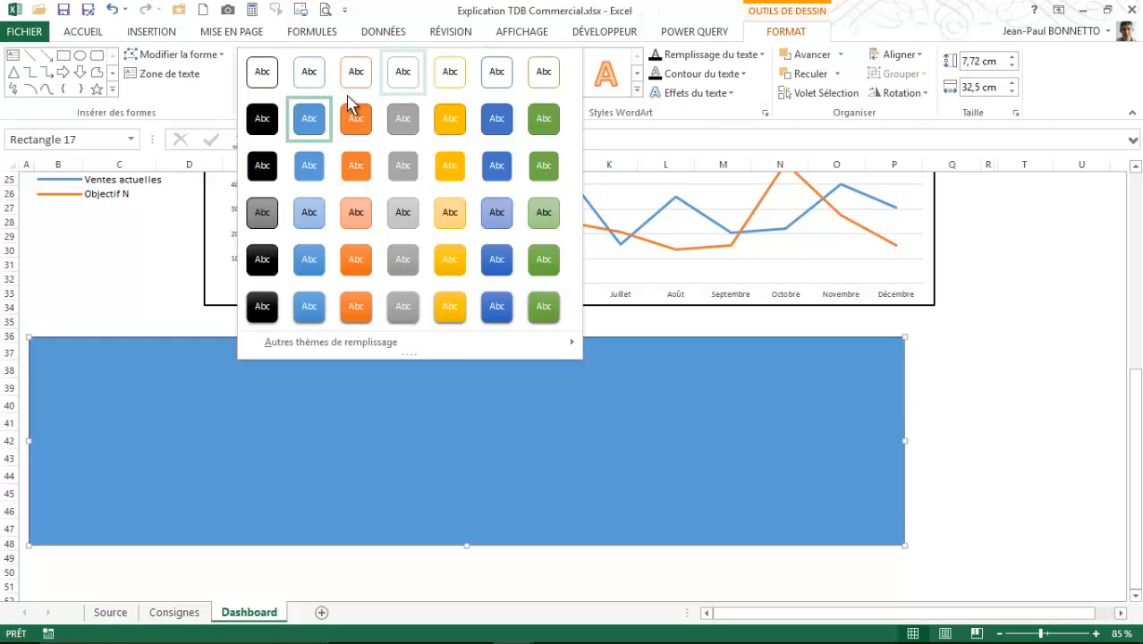
{"action": "left_click", "coordinate": [262, 78]}
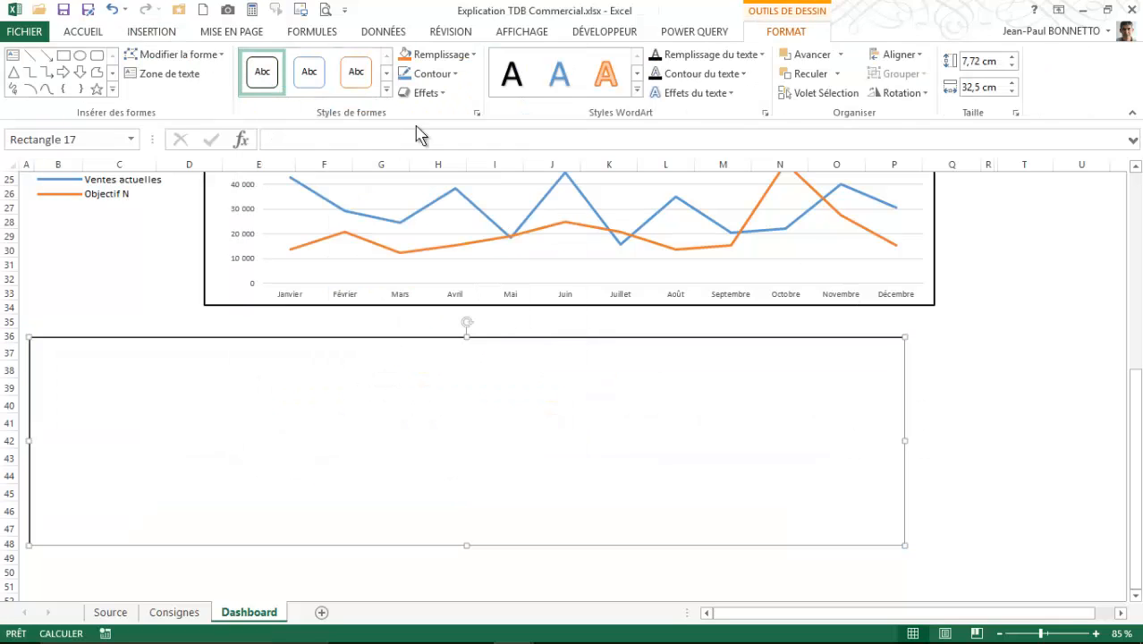
{"action": "left_click", "coordinate": [839, 75]}
{"action": "left_click", "coordinate": [832, 111]}
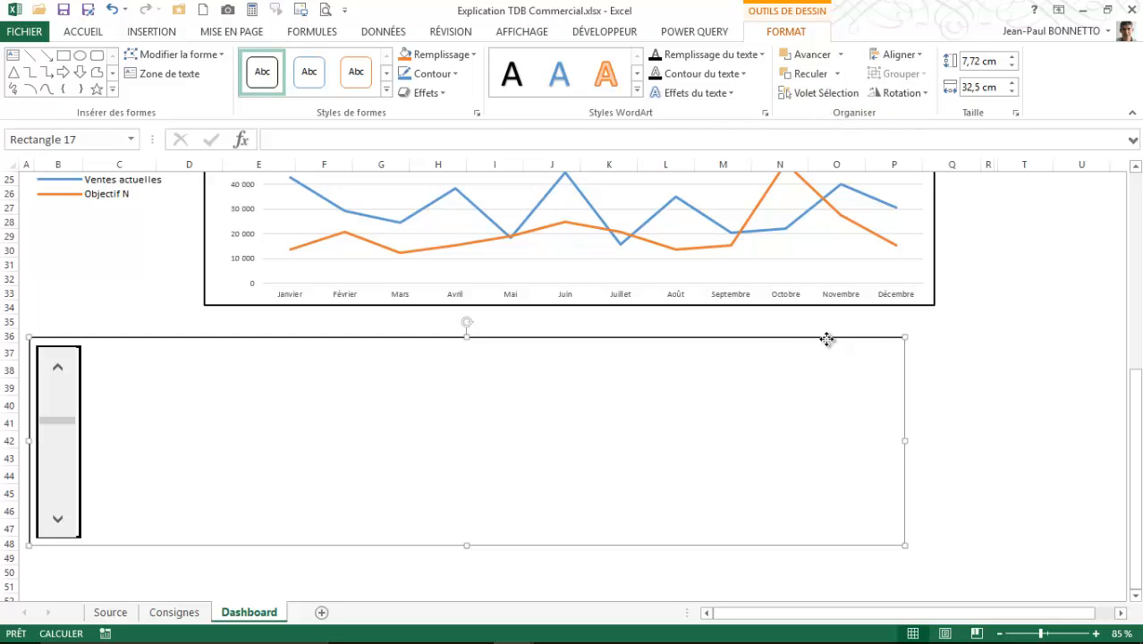
{"action": "left_click_drag", "start_coordinate": [827, 339], "coordinate": [822, 338]}
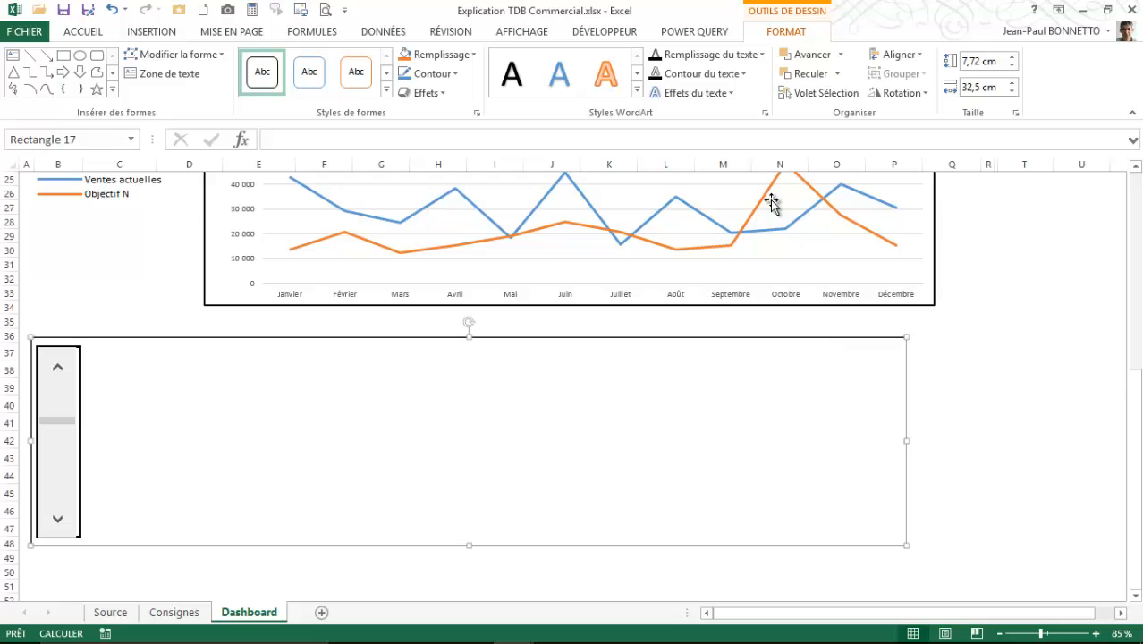
Step: Remove the table rectangle's fill and widen it to line up with the right edge of the sales chart
{"action": "left_click", "coordinate": [465, 55]}
{"action": "left_click", "coordinate": [461, 222]}
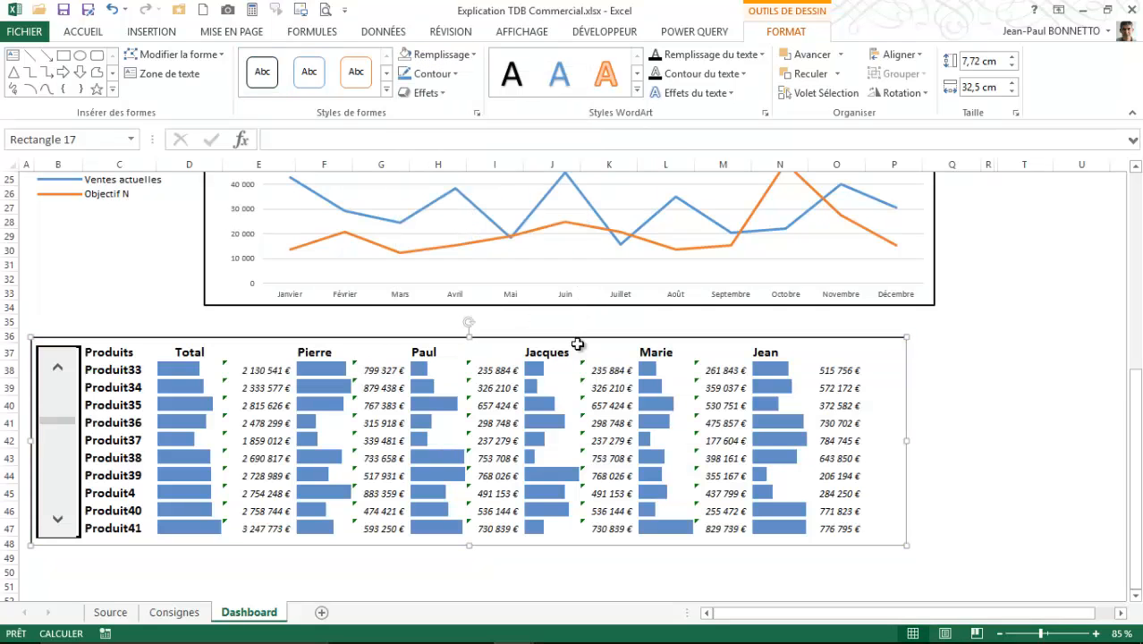
{"action": "left_click_drag", "start_coordinate": [909, 440], "coordinate": [933, 436]}
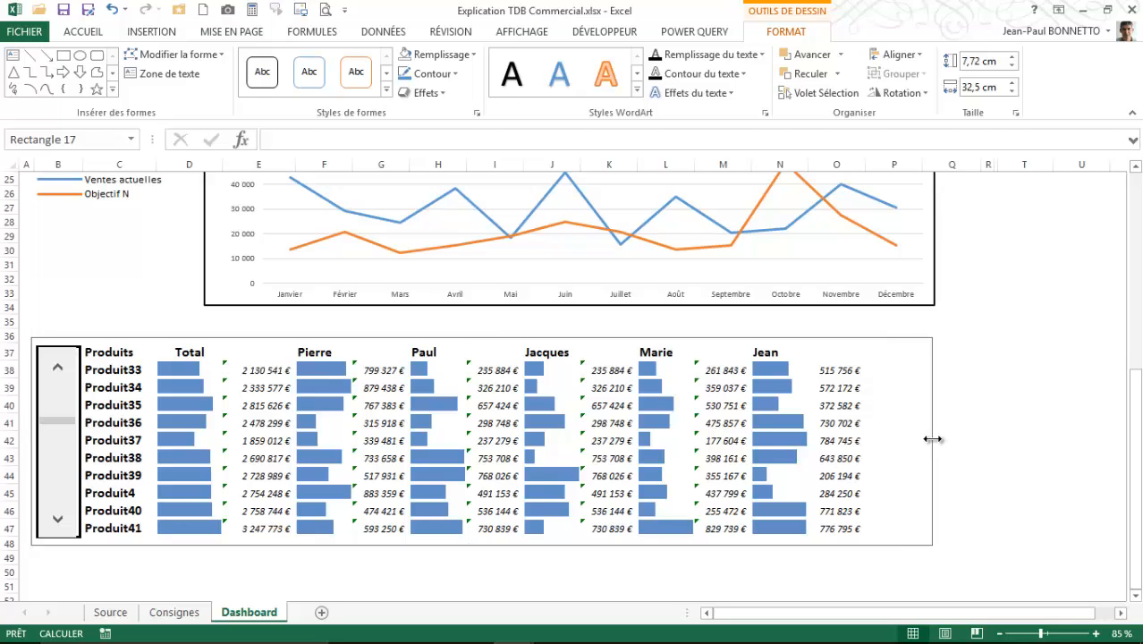
{"action": "left_click", "coordinate": [988, 403]}
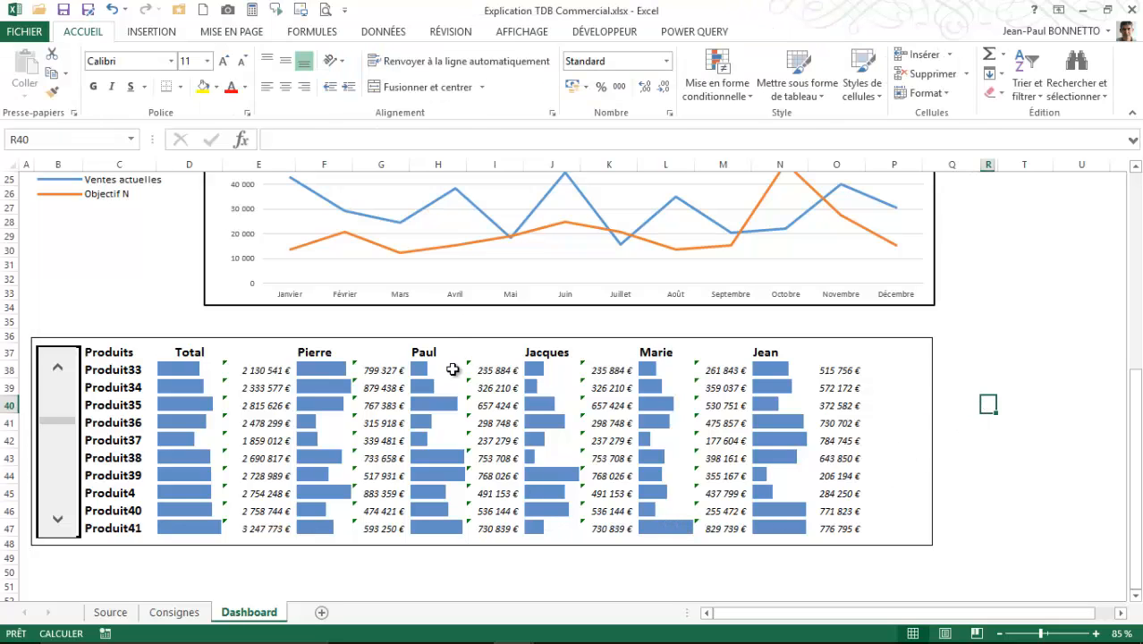
{"action": "left_click", "coordinate": [458, 340]}
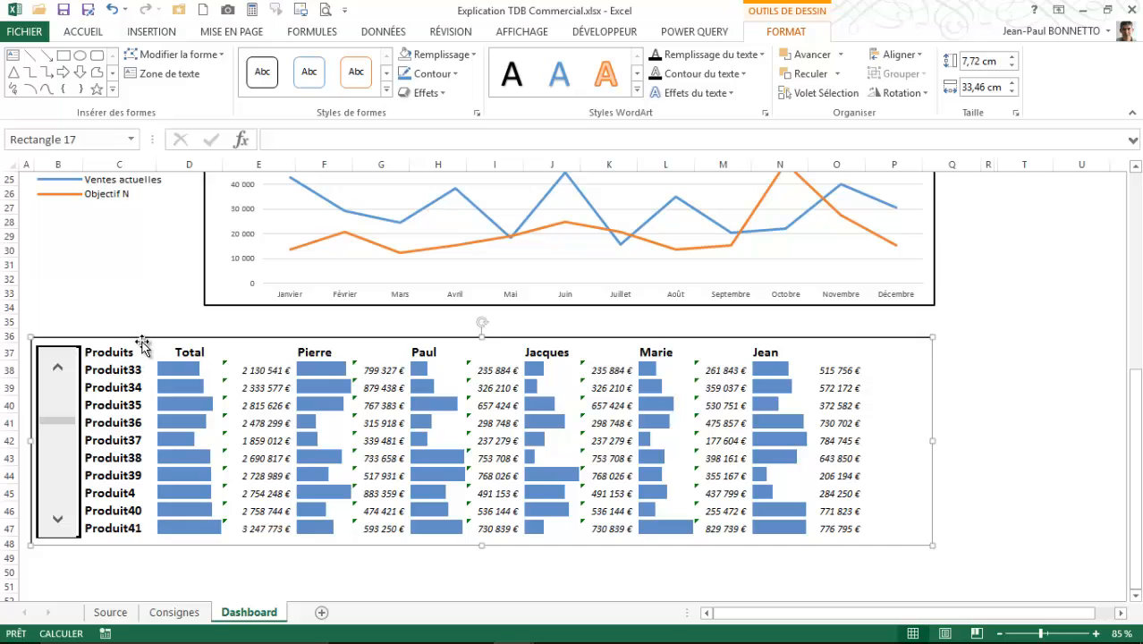
{"action": "left_click", "coordinate": [948, 458]}
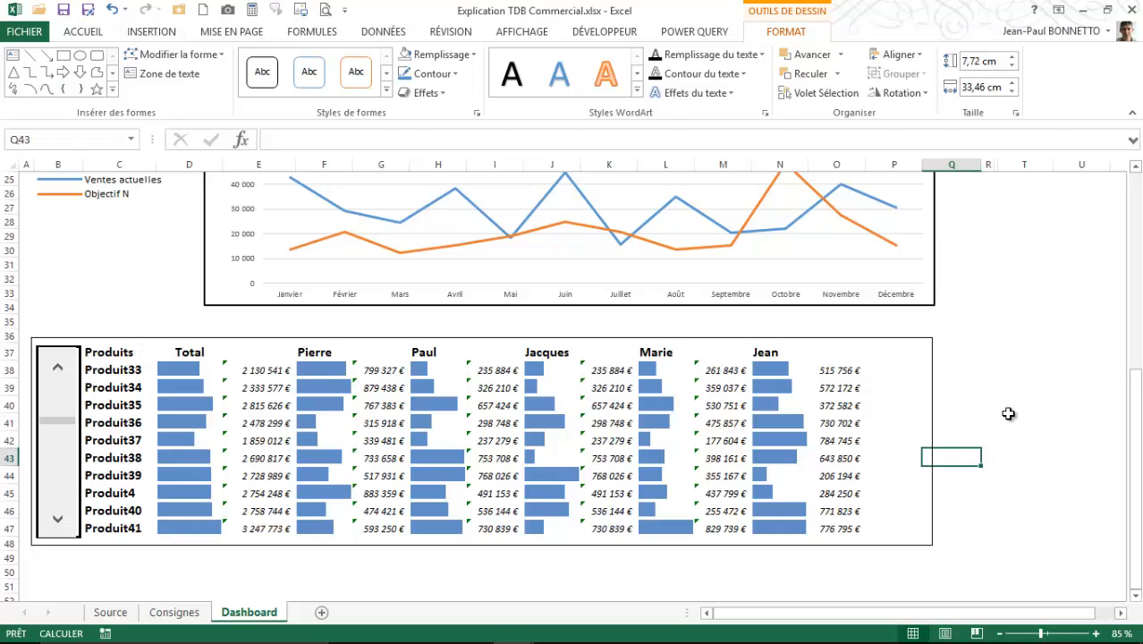
Step: Define the whole dashboard, range A1:Q48, as the sheet's print area
{"action": "scroll", "coordinate": [1005, 411], "scroll_direction": "up", "scroll_amount": 5}
{"action": "scroll", "coordinate": [1006, 410], "scroll_direction": "up", "scroll_amount": 3}
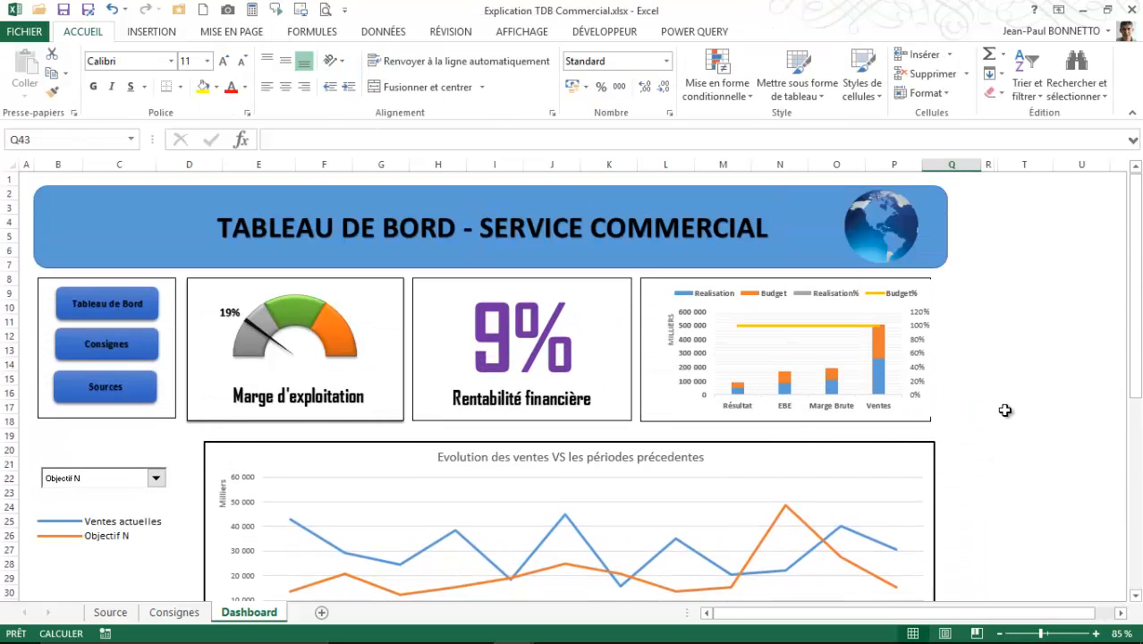
{"action": "left_click_drag", "start_coordinate": [23, 178], "coordinate": [936, 579]}
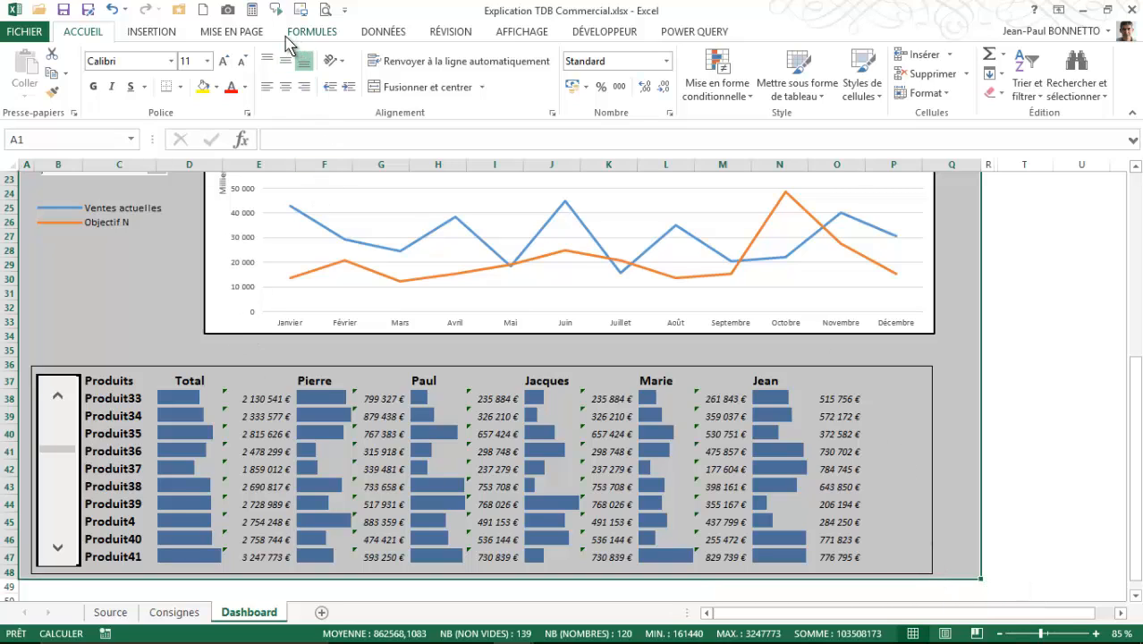
{"action": "left_click", "coordinate": [239, 37]}
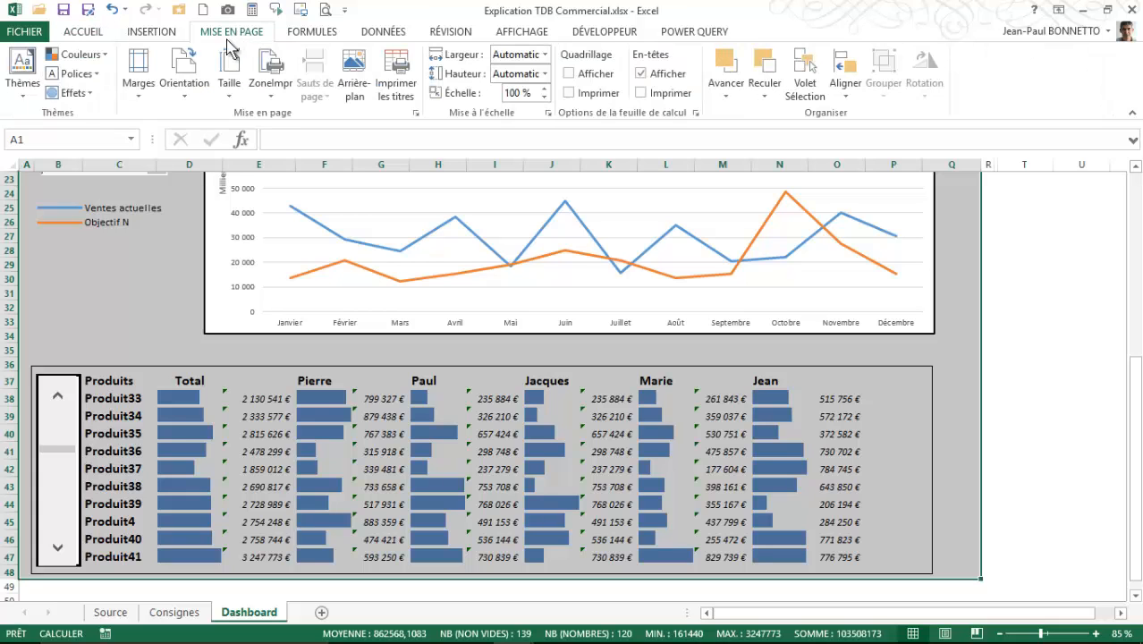
{"action": "left_click", "coordinate": [270, 84]}
{"action": "left_click", "coordinate": [279, 116]}
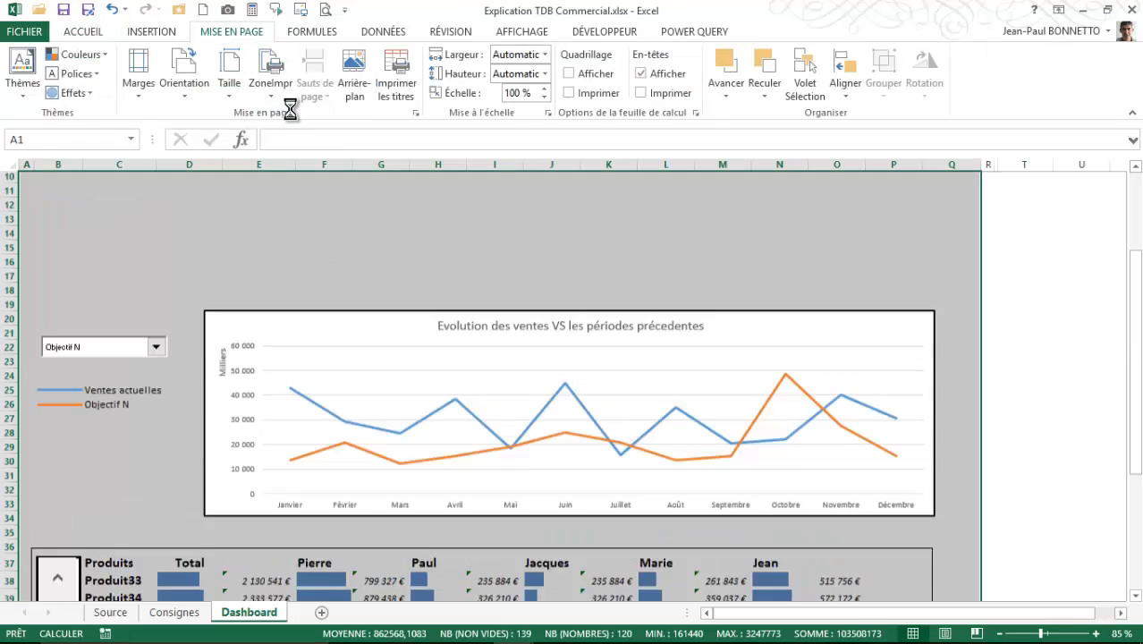